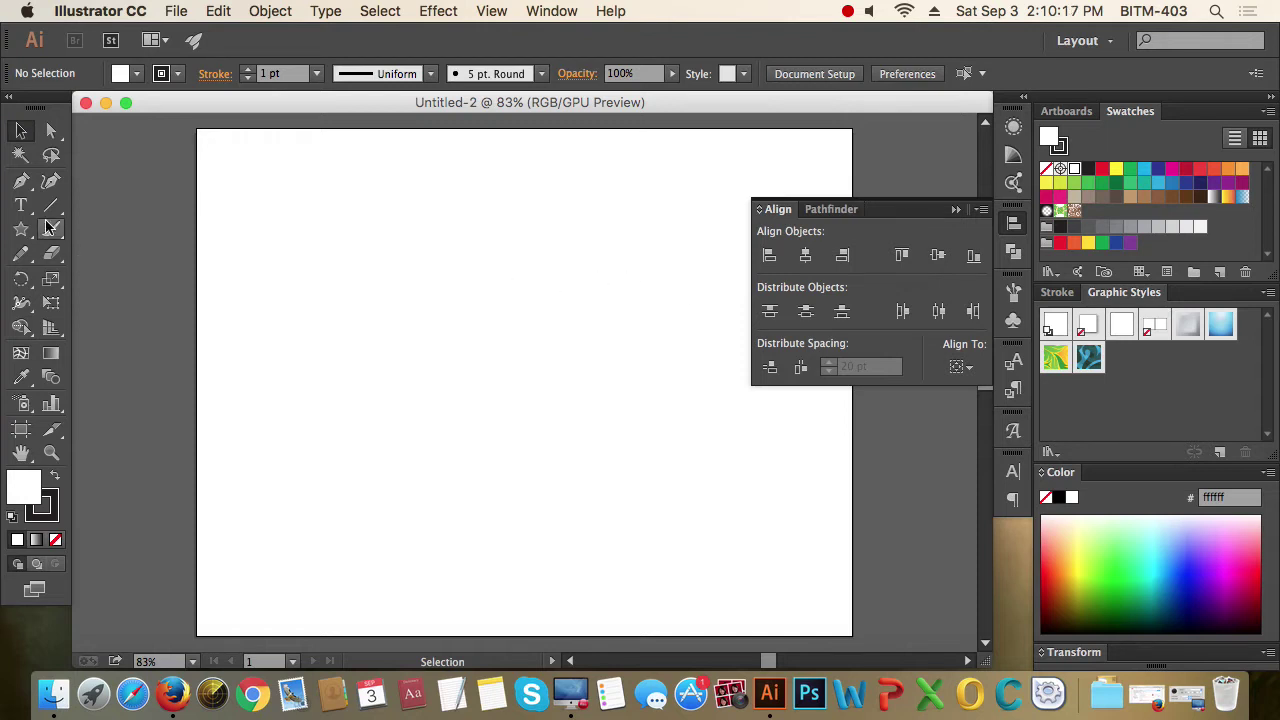
- Draw eight differently sized rectangles on the artboard: five in a horizontal row and three in a column below the first one
left_click_drag(21, 229, 118, 235)
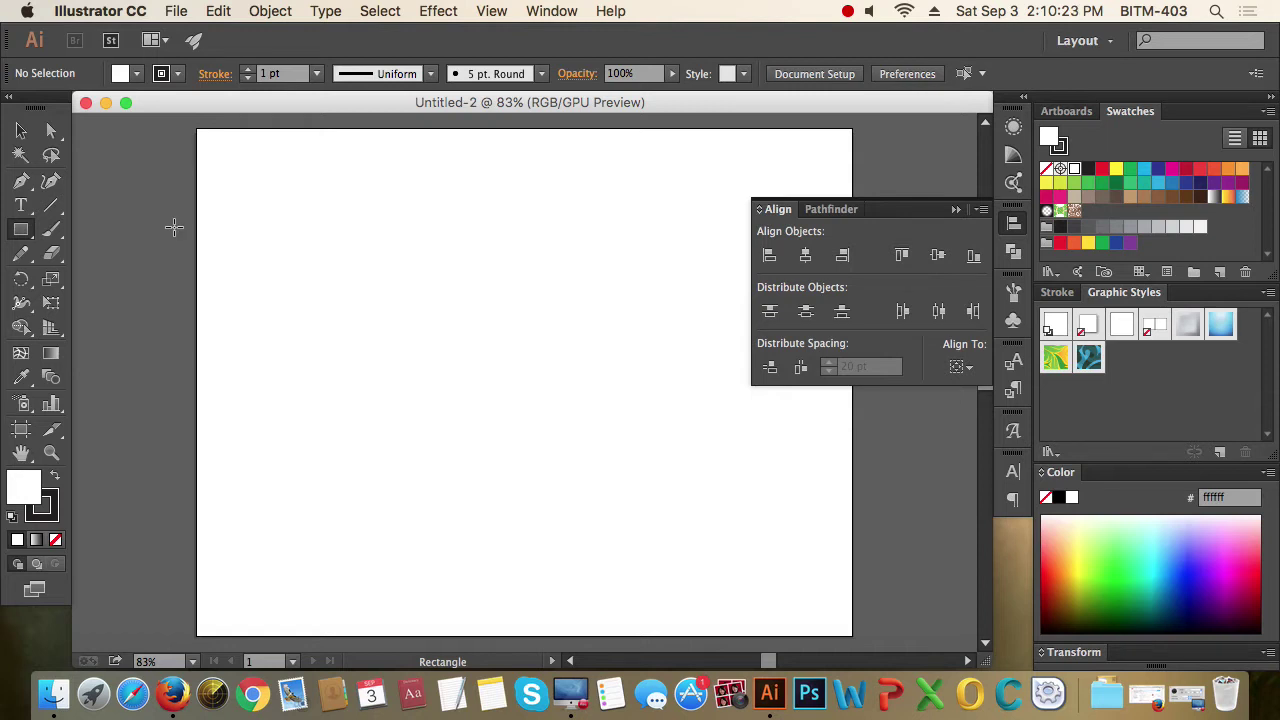
left_click_drag(222, 200, 262, 306)
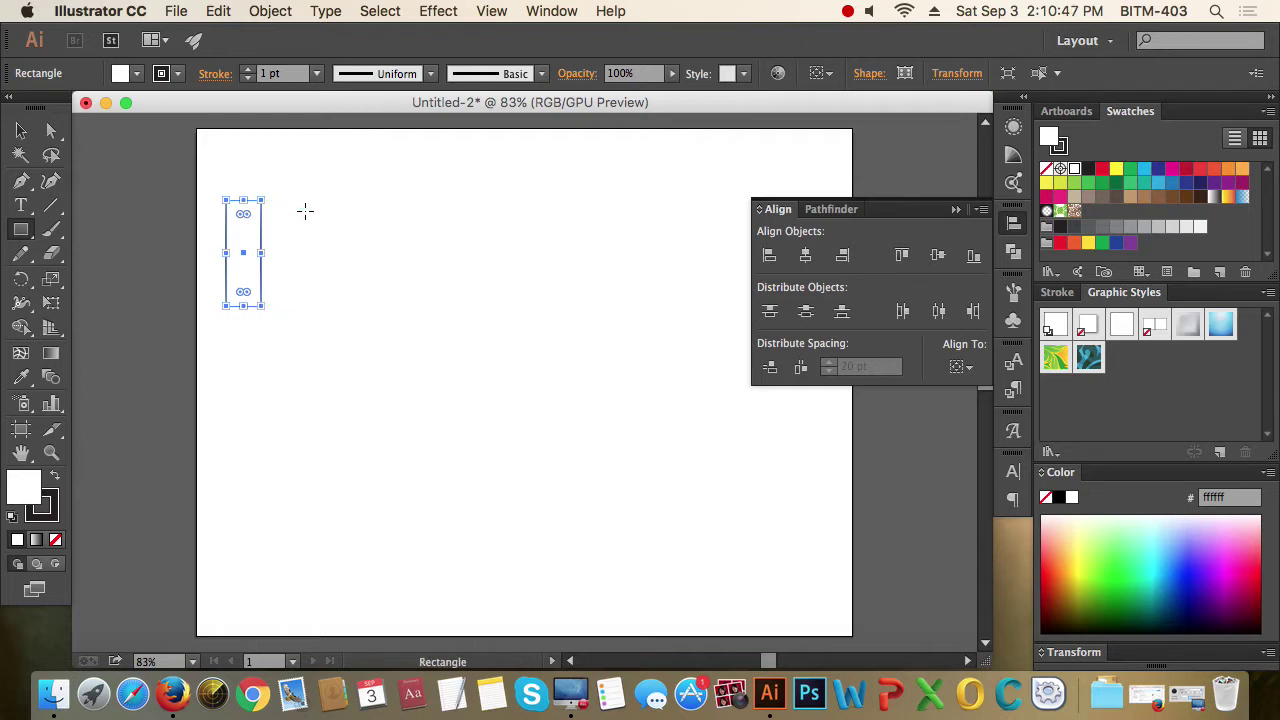
left_click_drag(305, 210, 327, 290)
left_click_drag(371, 243, 403, 298)
left_click_drag(455, 242, 491, 299)
left_click_drag(523, 252, 549, 286)
mouse_move(237, 327)
left_mouse_down()
mouse_move(280, 434)
mouse_move(265, 473)
left_mouse_up()
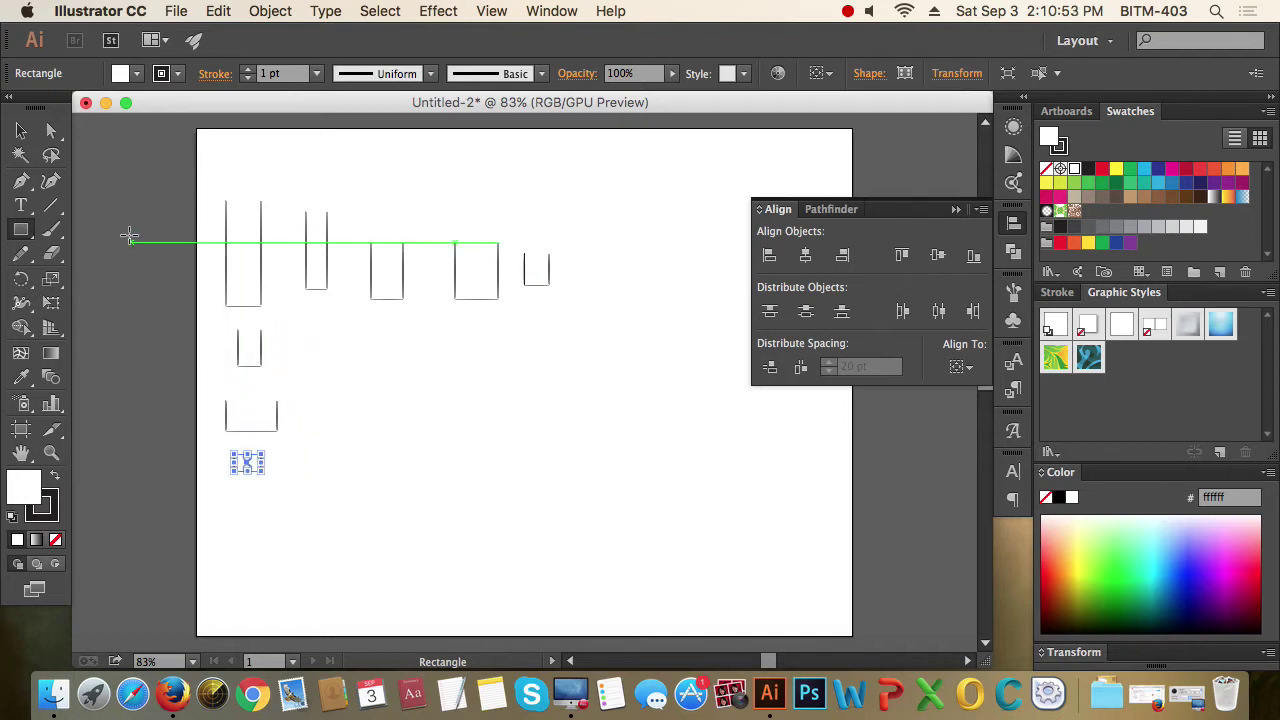
left_click(20, 130)
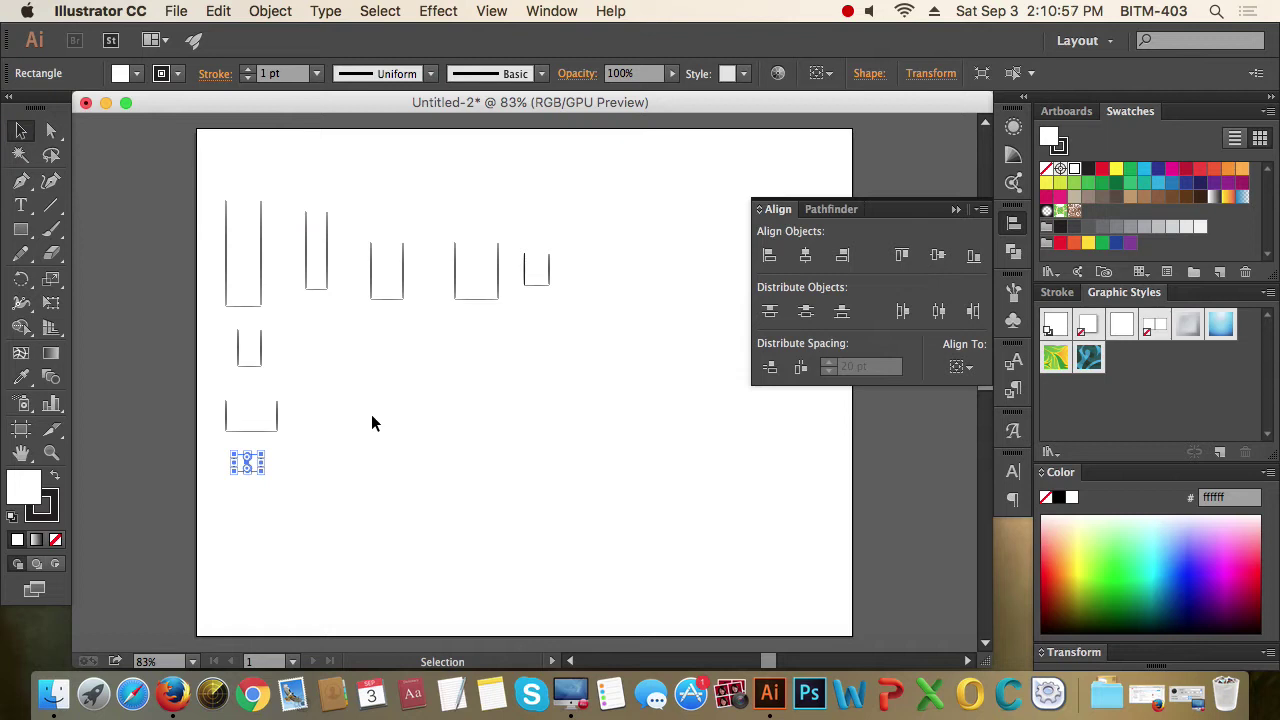
- Move the last four rectangles of the row together closer to the first, tallest rectangle
key("z")
left_click_drag(188, 181, 386, 337)
key("super+minus")
key("super+minus")
left_click_drag(580, 389, 658, 448)
left_click_drag(881, 472, 351, 334)
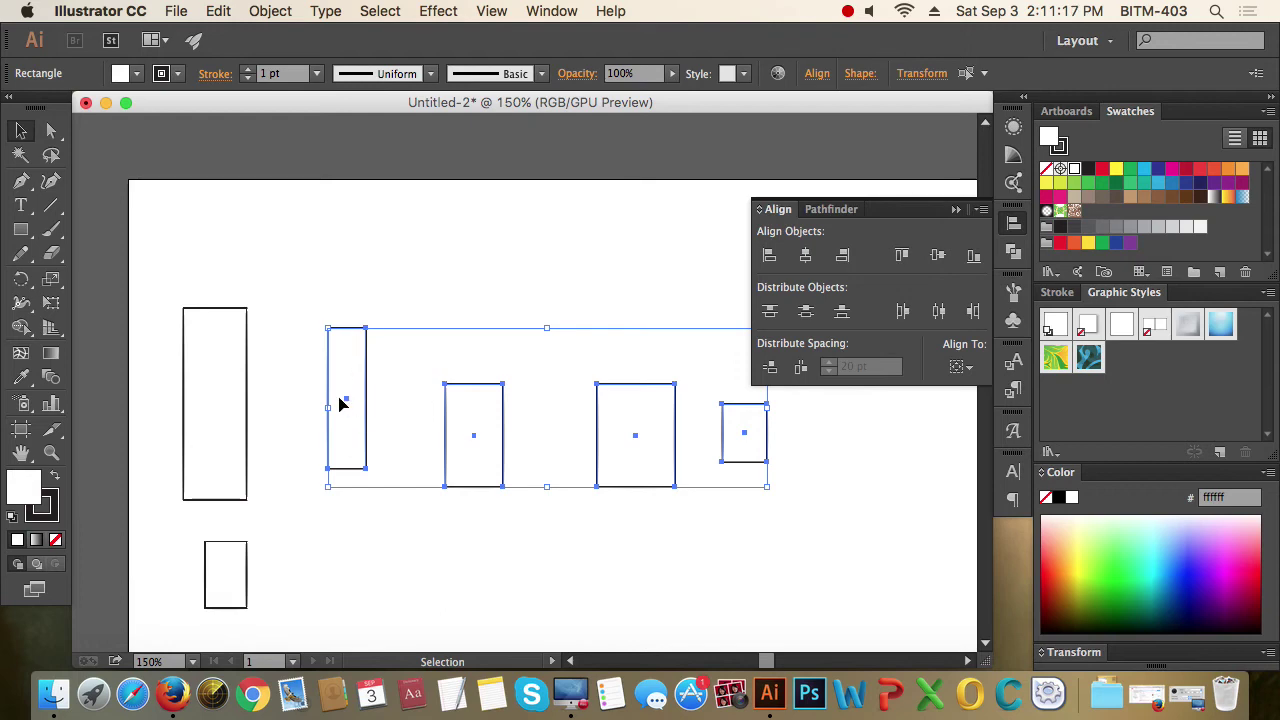
left_click_drag(351, 403, 303, 403)
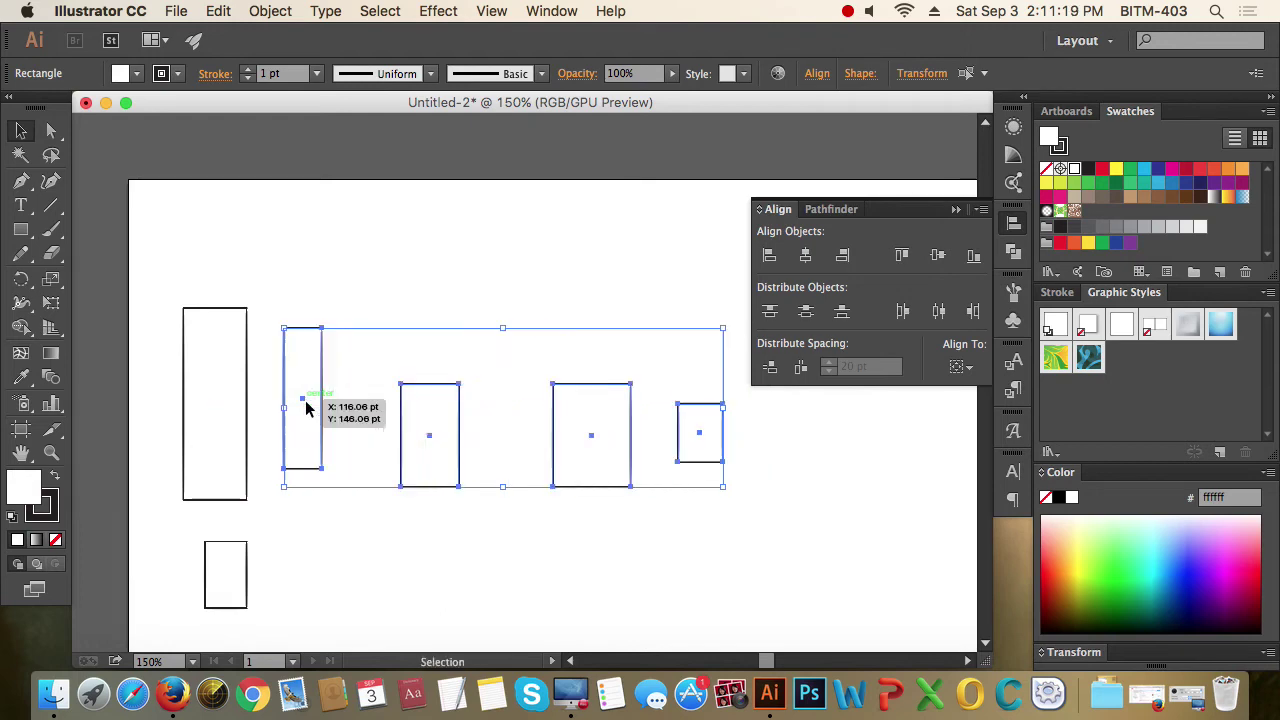
left_click(641, 302)
- Align the five rectangles of the row by their top edges, their vertical centers, and finally their bottom edges
left_click_drag(114, 214, 784, 457)
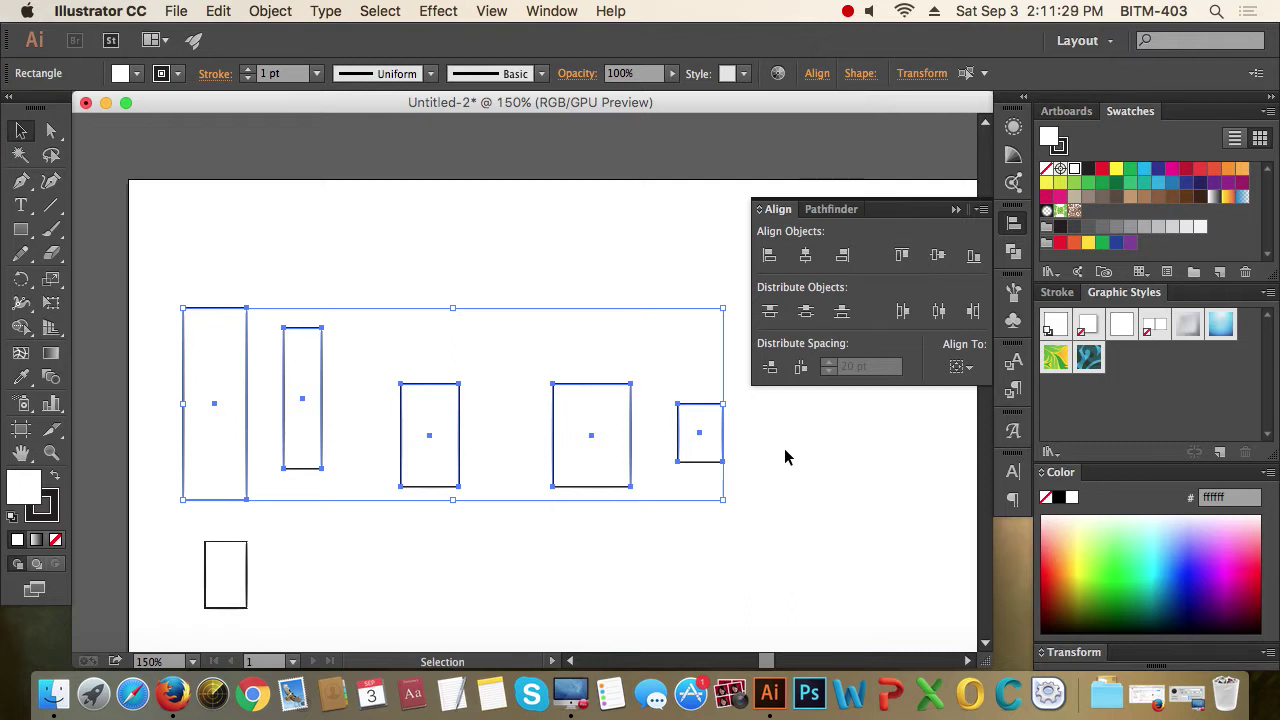
left_click(784, 456)
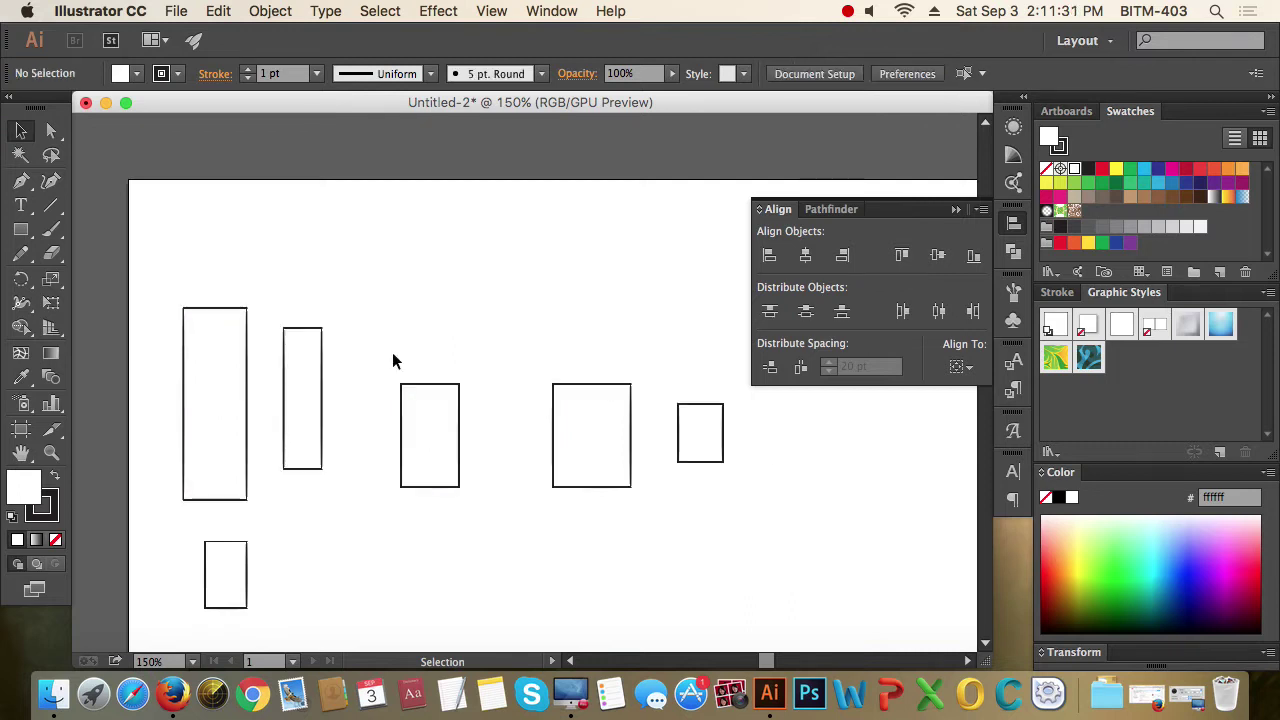
left_click_drag(149, 266, 727, 455)
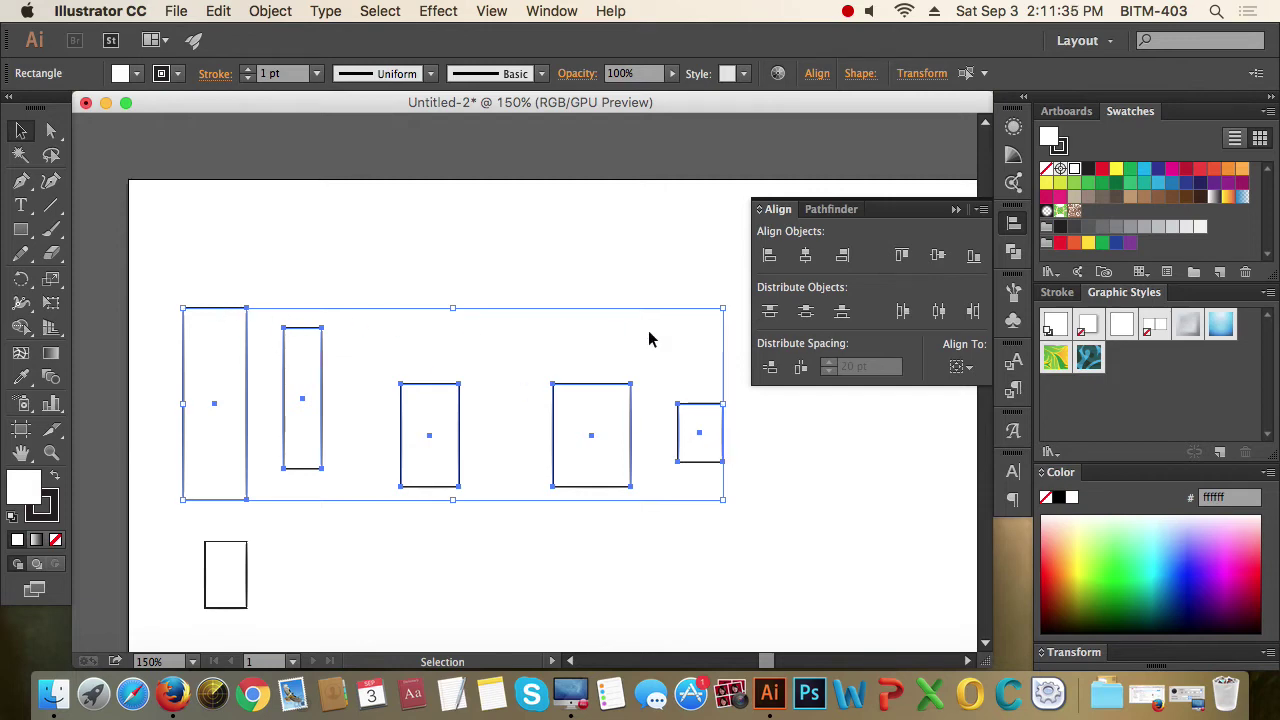
left_click(903, 257)
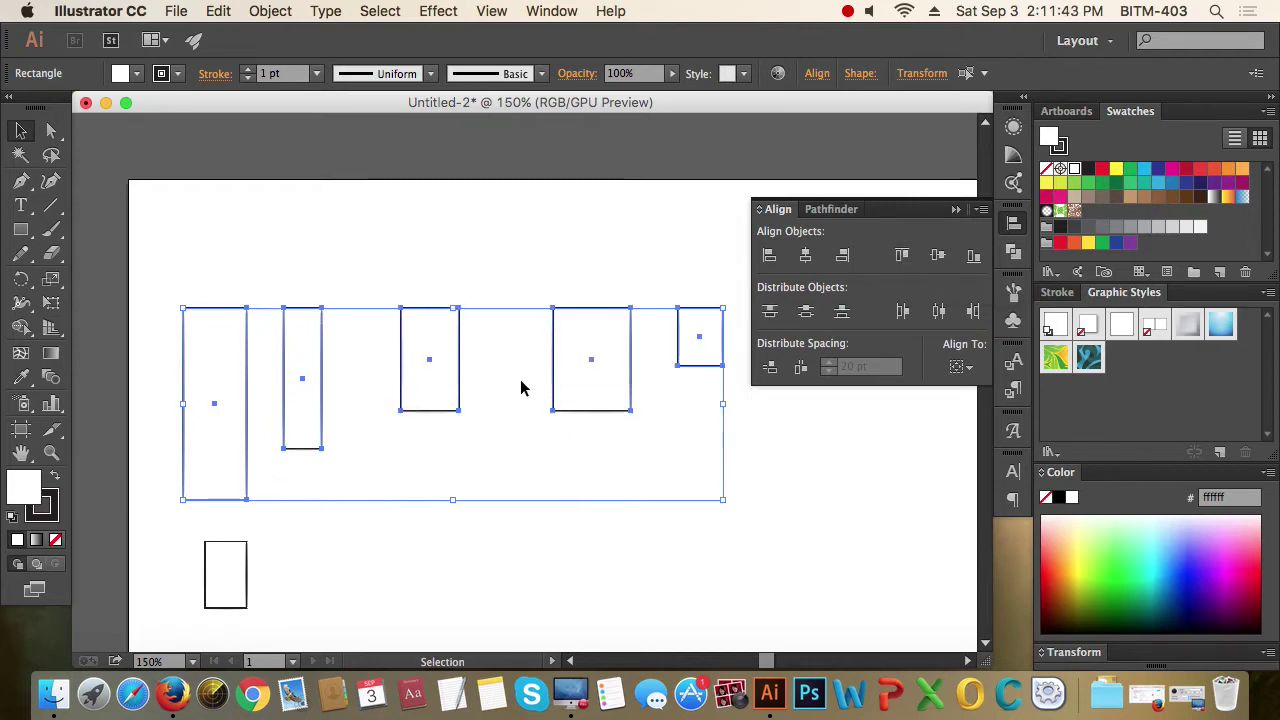
left_click(937, 257)
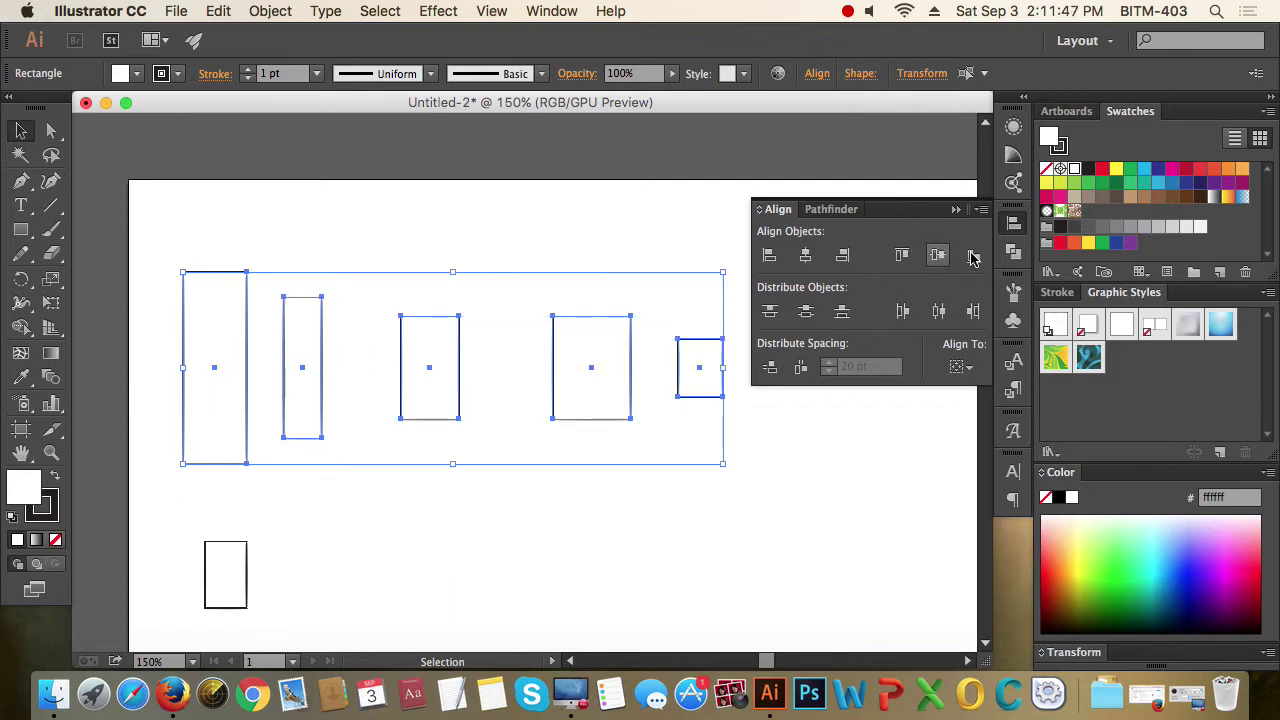
left_click(974, 257)
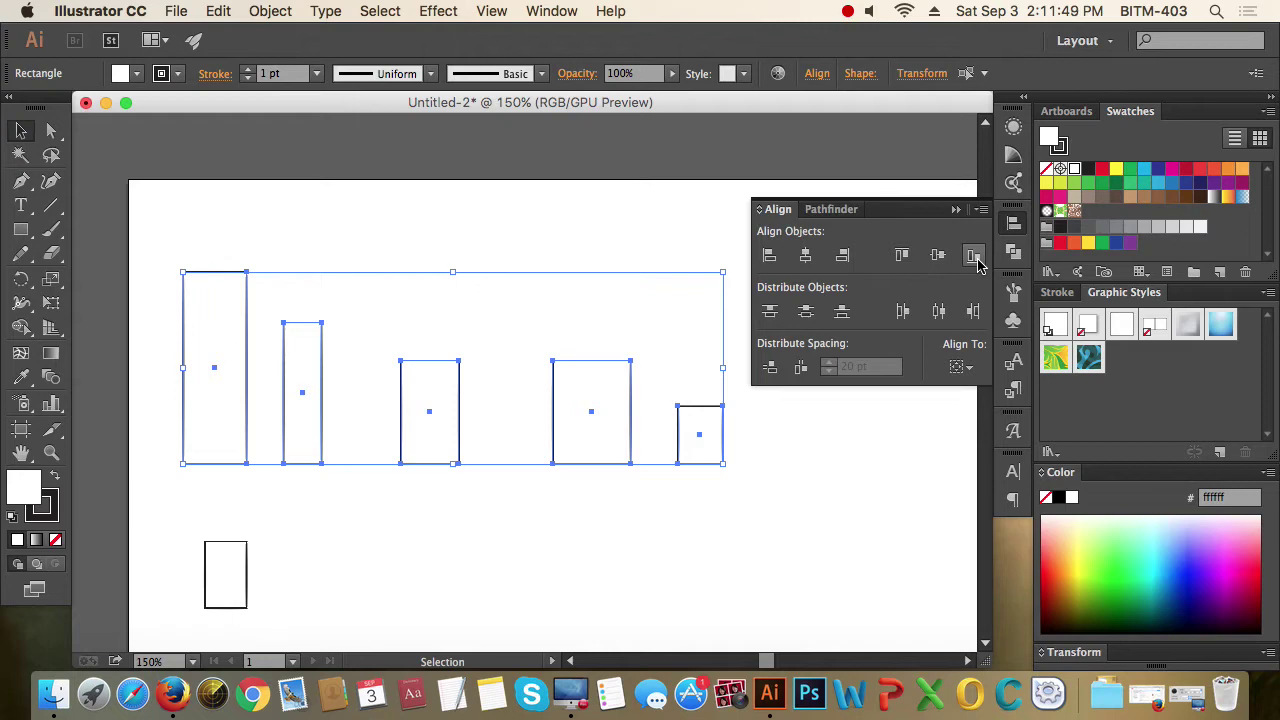
left_click(731, 525)
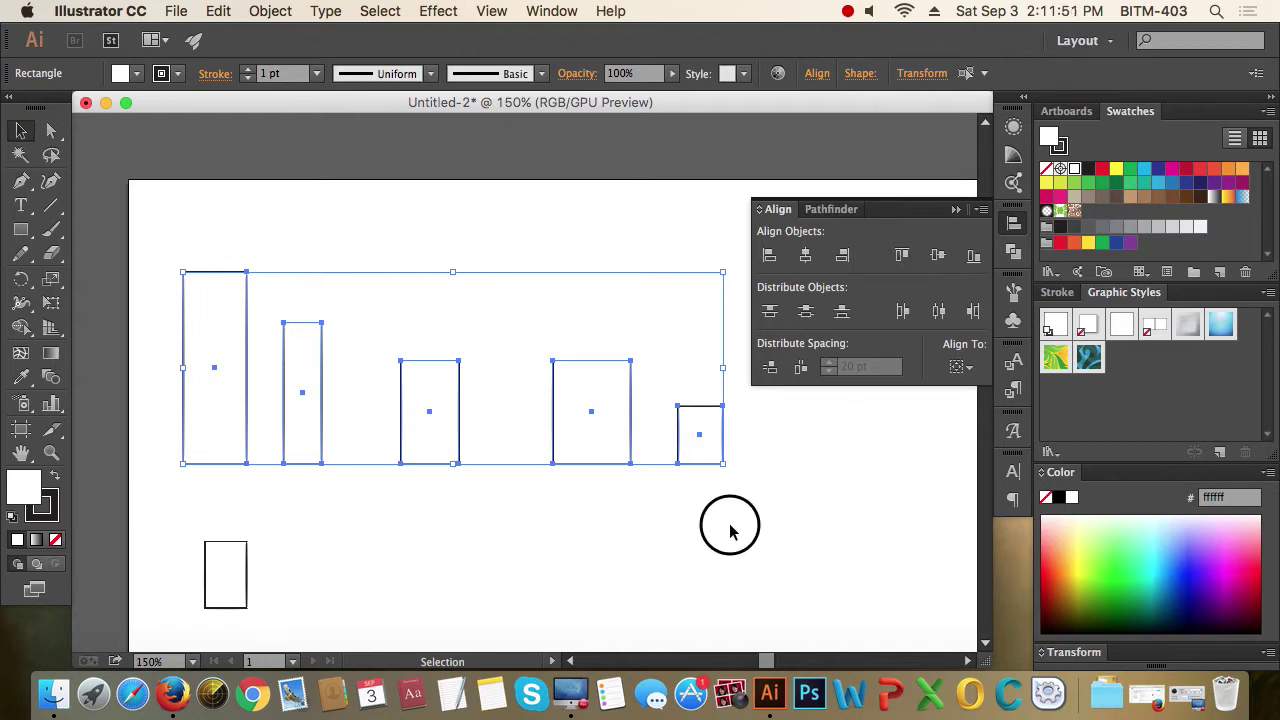
- Align the tall first rectangle and the three below it by their left edges, horizontal centers, and finally right edges
left_click_drag(474, 529, 703, 471)
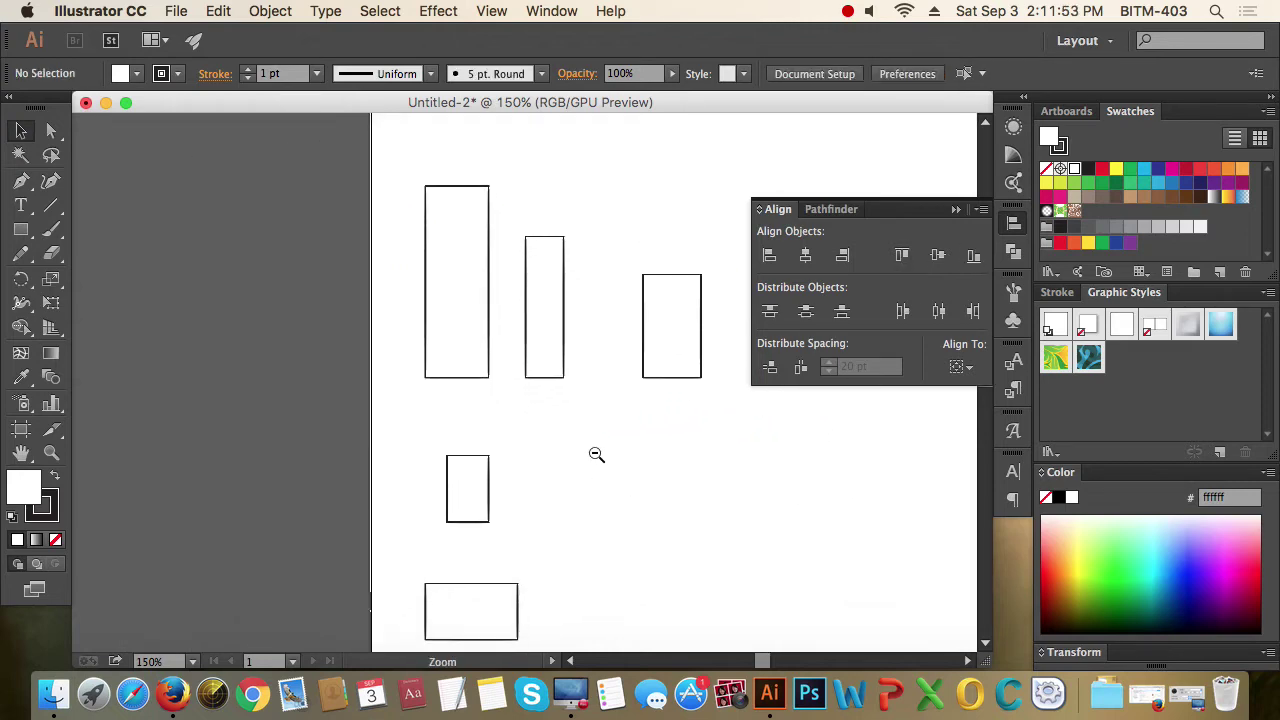
left_click(589, 450, "alt+super")
left_click_drag(362, 200, 432, 458)
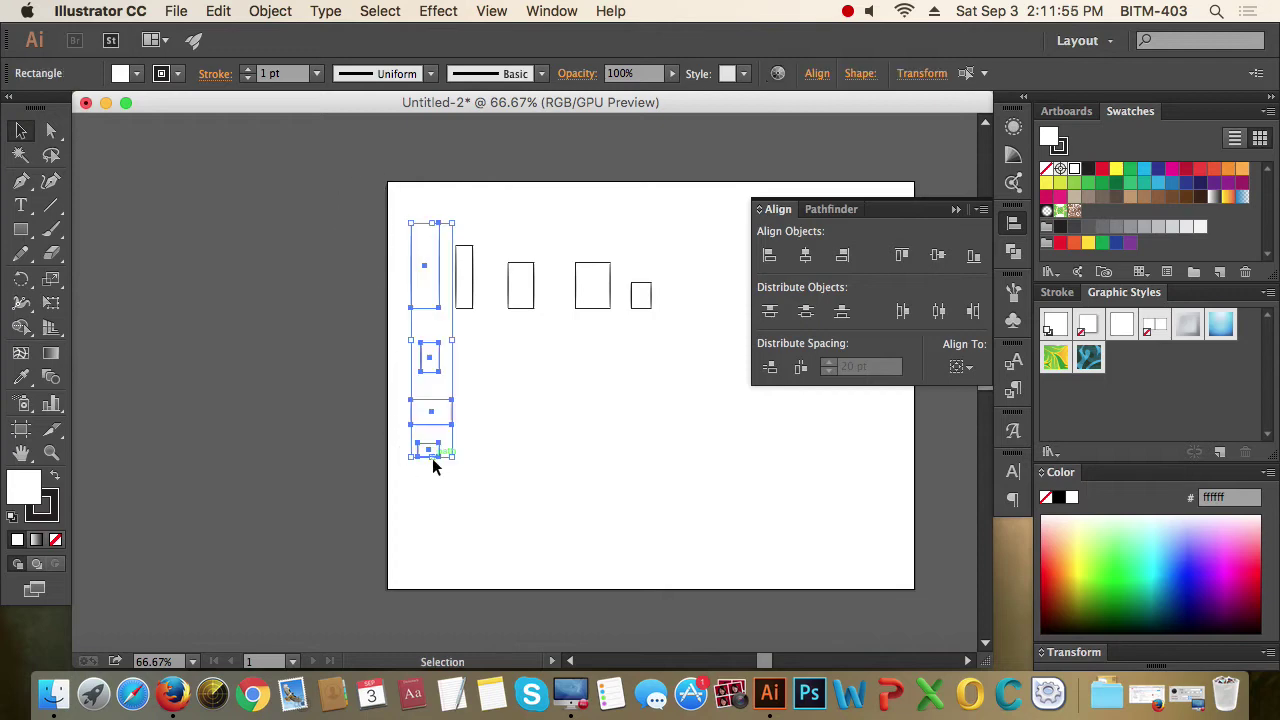
left_click(350, 185, "super")
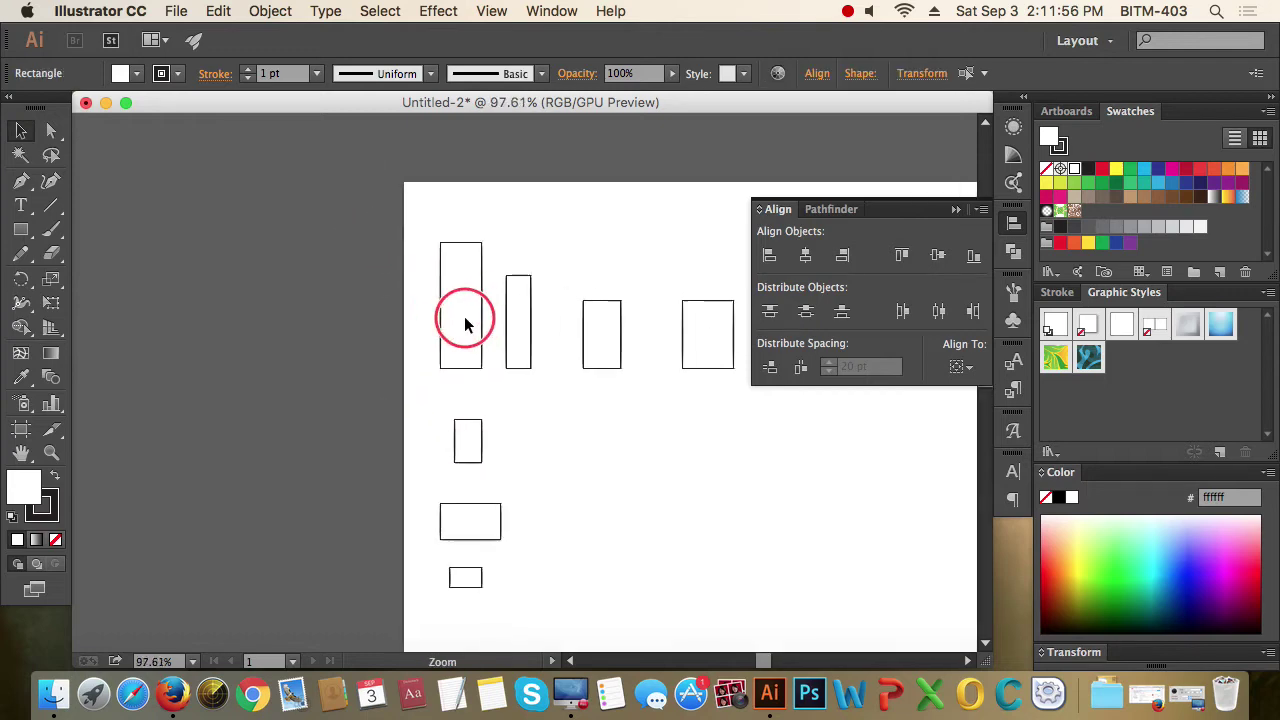
left_click(769, 257)
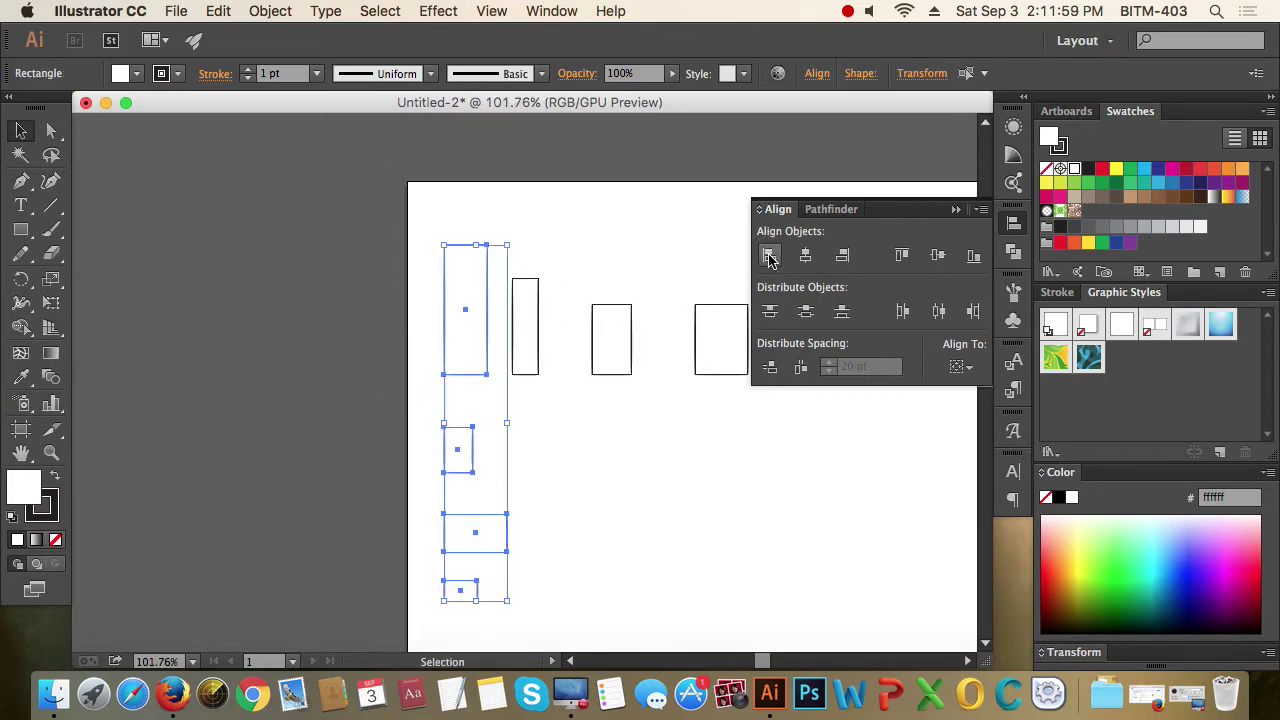
left_click(805, 257)
left_click(843, 257)
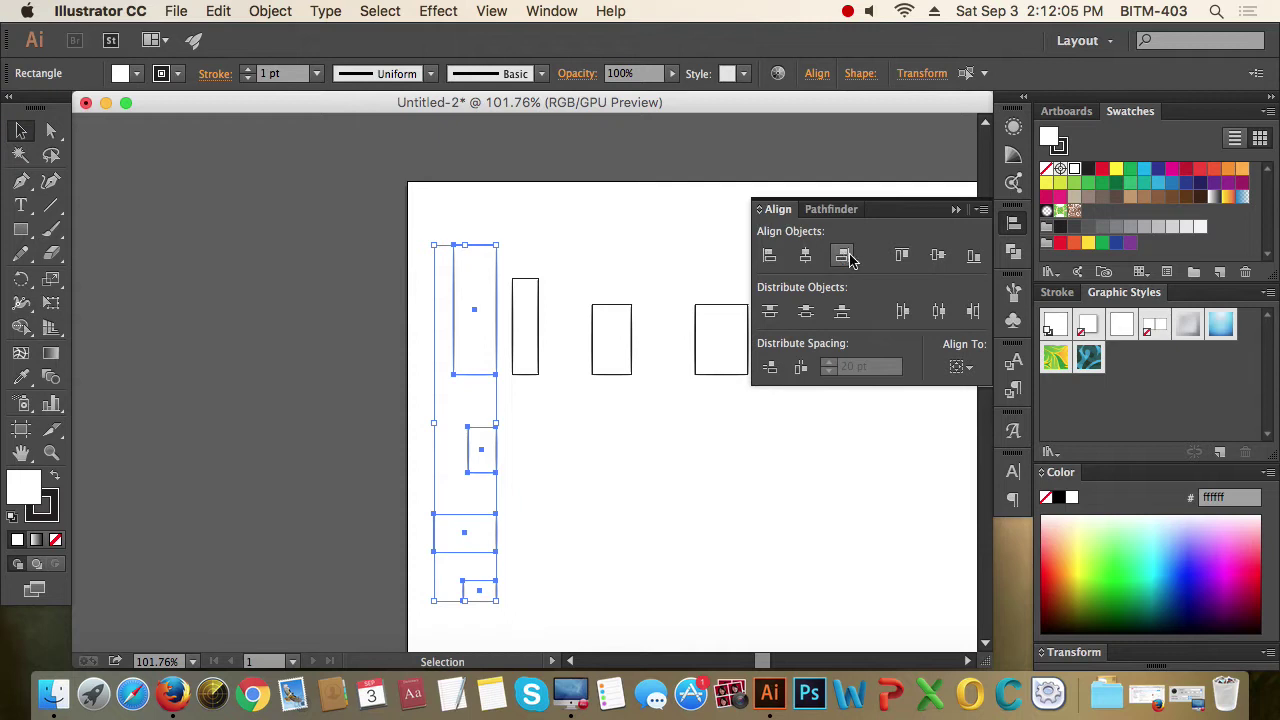
left_click(605, 461)
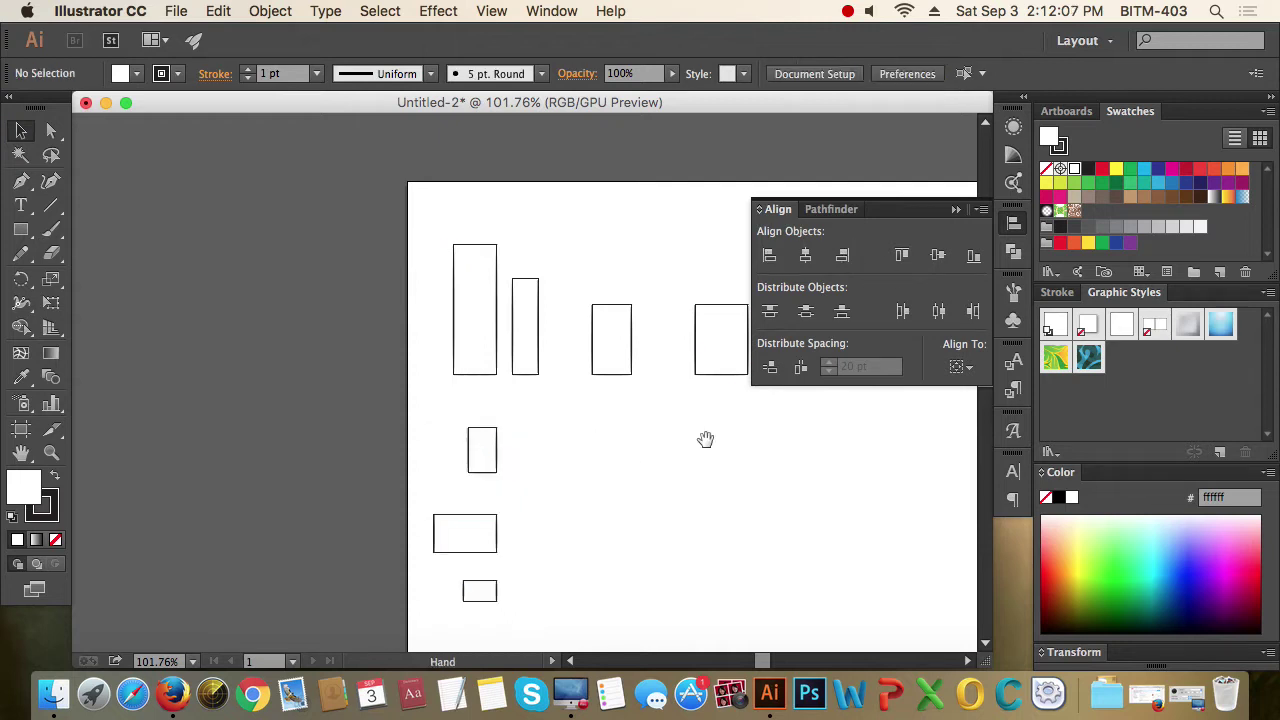
- Distribute the five rectangles of the row with equal horizontal spacing
left_click_drag(706, 437, 546, 451)
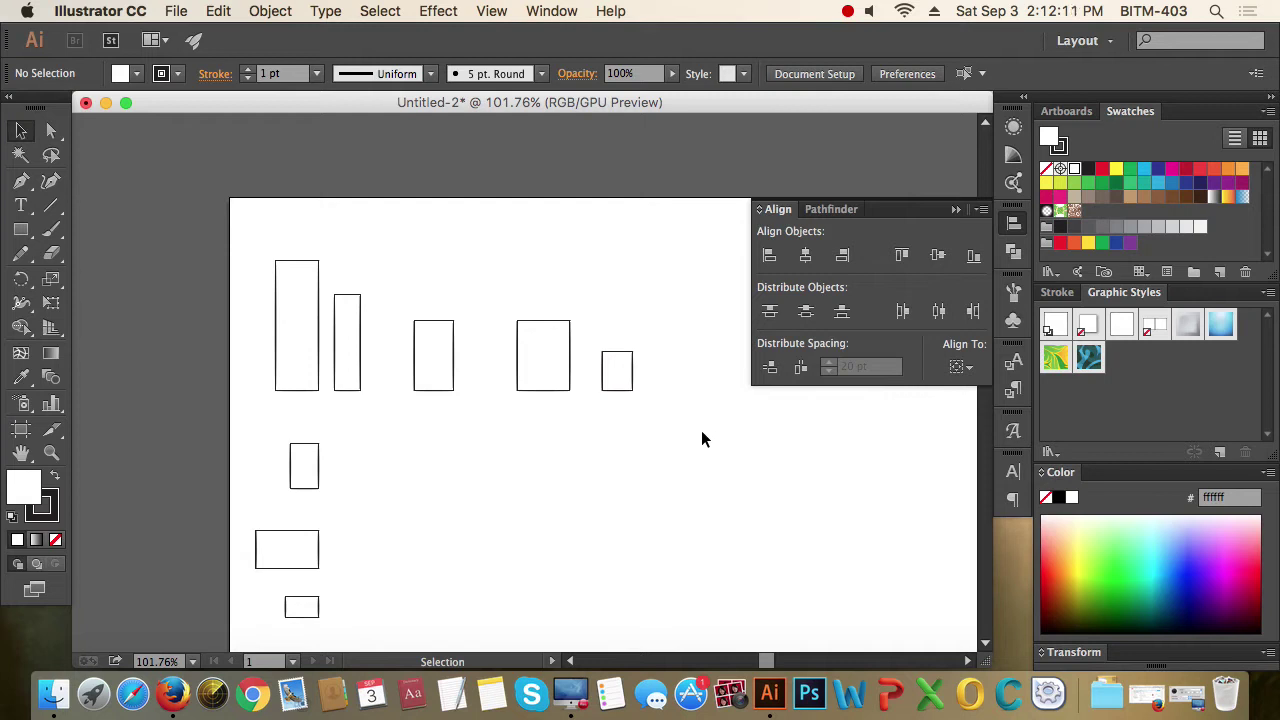
left_click_drag(220, 222, 667, 374)
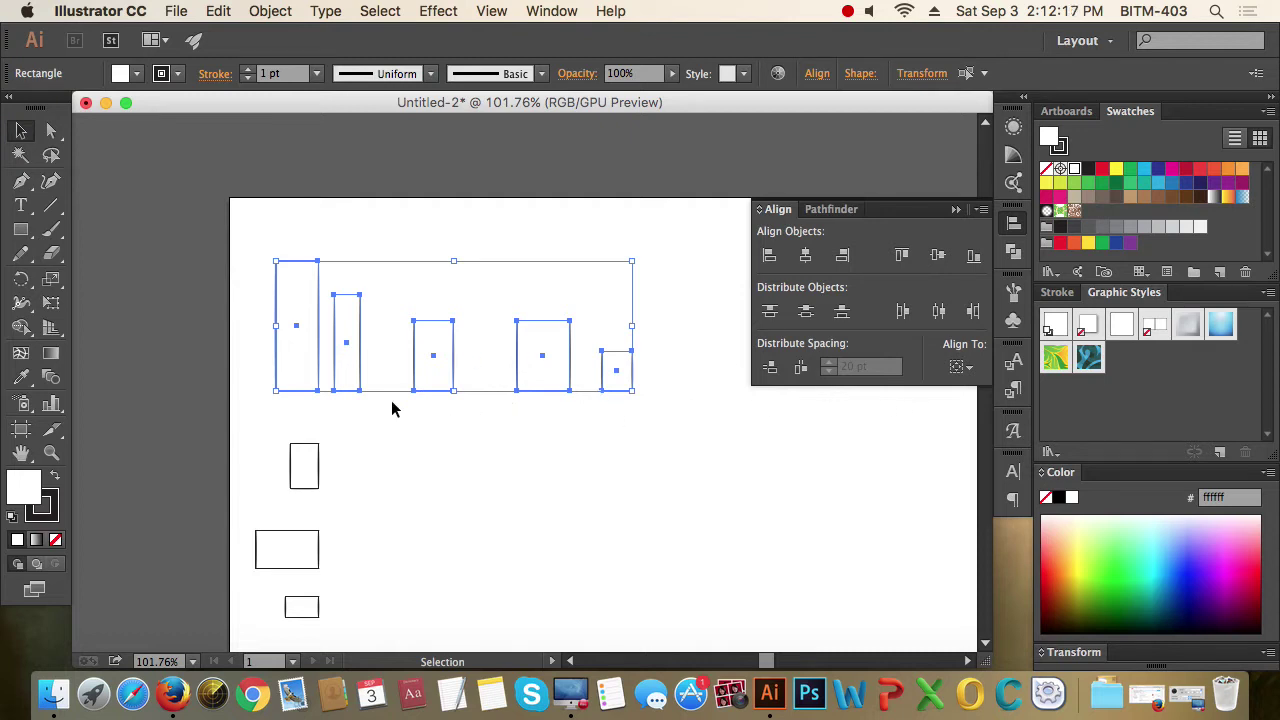
left_click(801, 369)
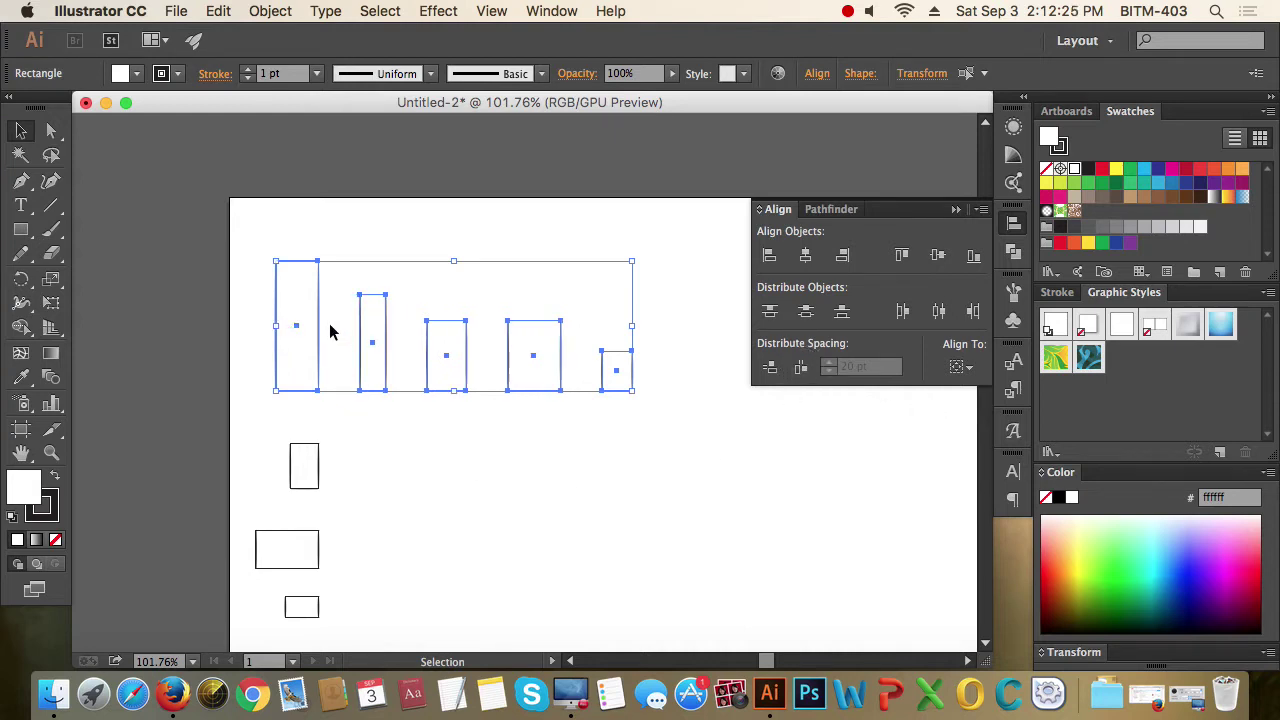
left_click(553, 482)
- Distribute the tall first rectangle and the three below it with equal vertical spacing
left_click_drag(490, 494, 564, 414)
left_click_drag(294, 212, 374, 522)
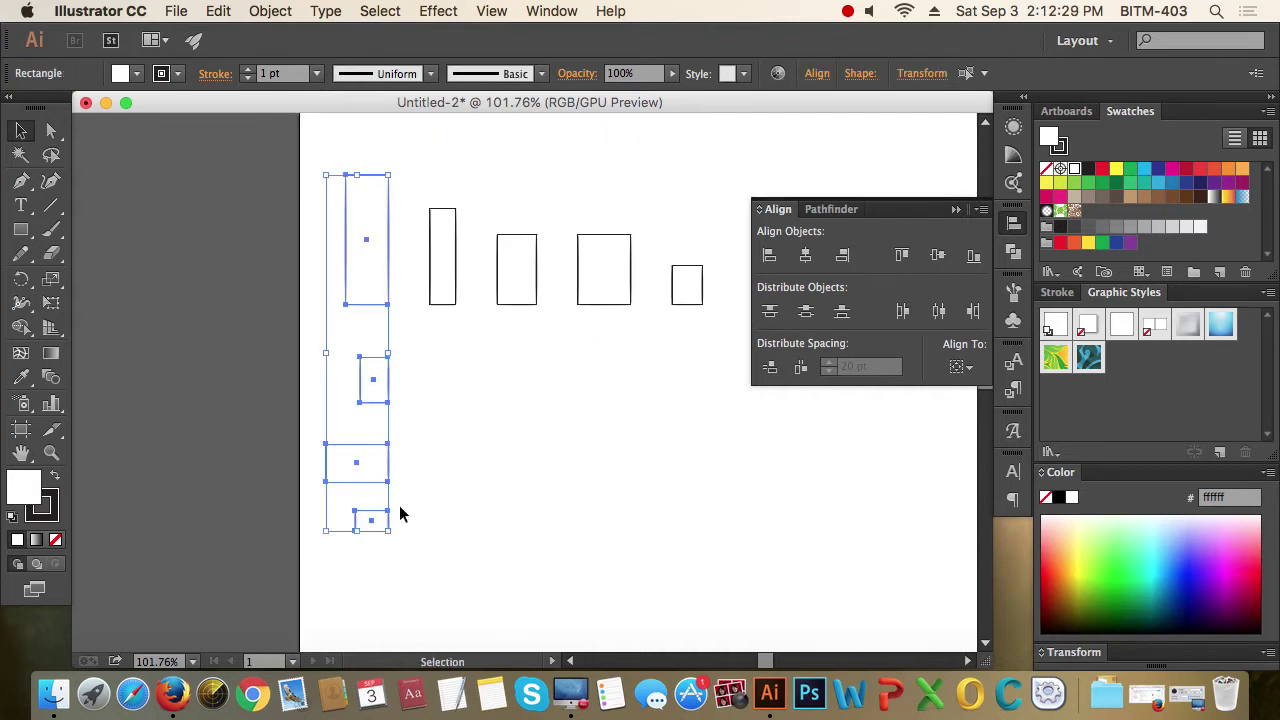
left_click(771, 369)
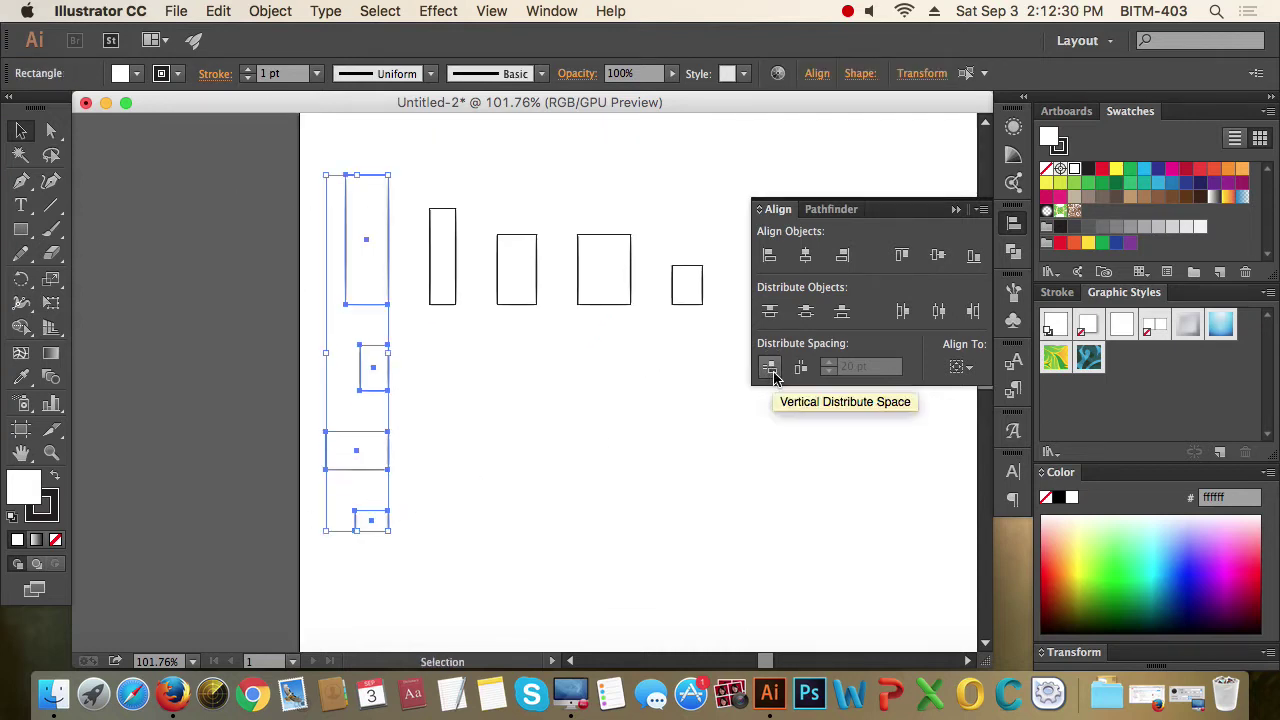
left_click(703, 465)
- Move the smallest rectangle at the row's end farther right and redistribute the row's five rectangles with equal horizontal spacing
left_click_drag(663, 363, 580, 472)
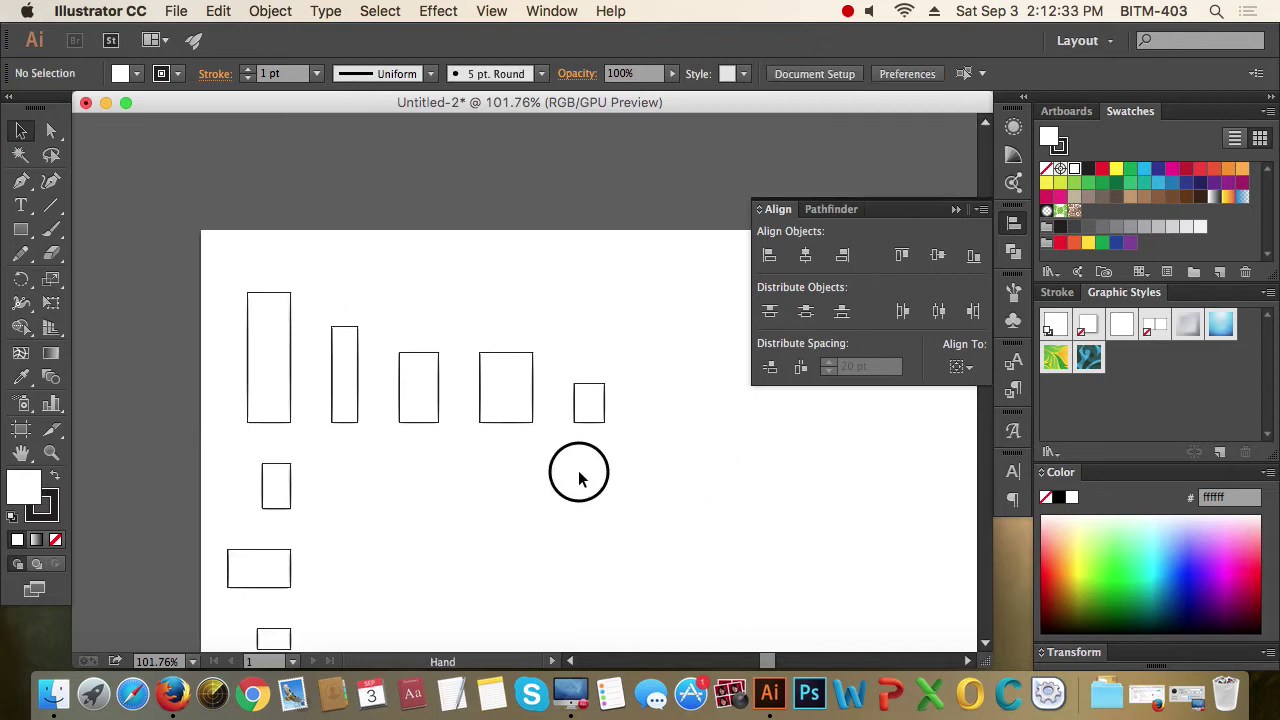
left_click_drag(606, 405, 759, 404)
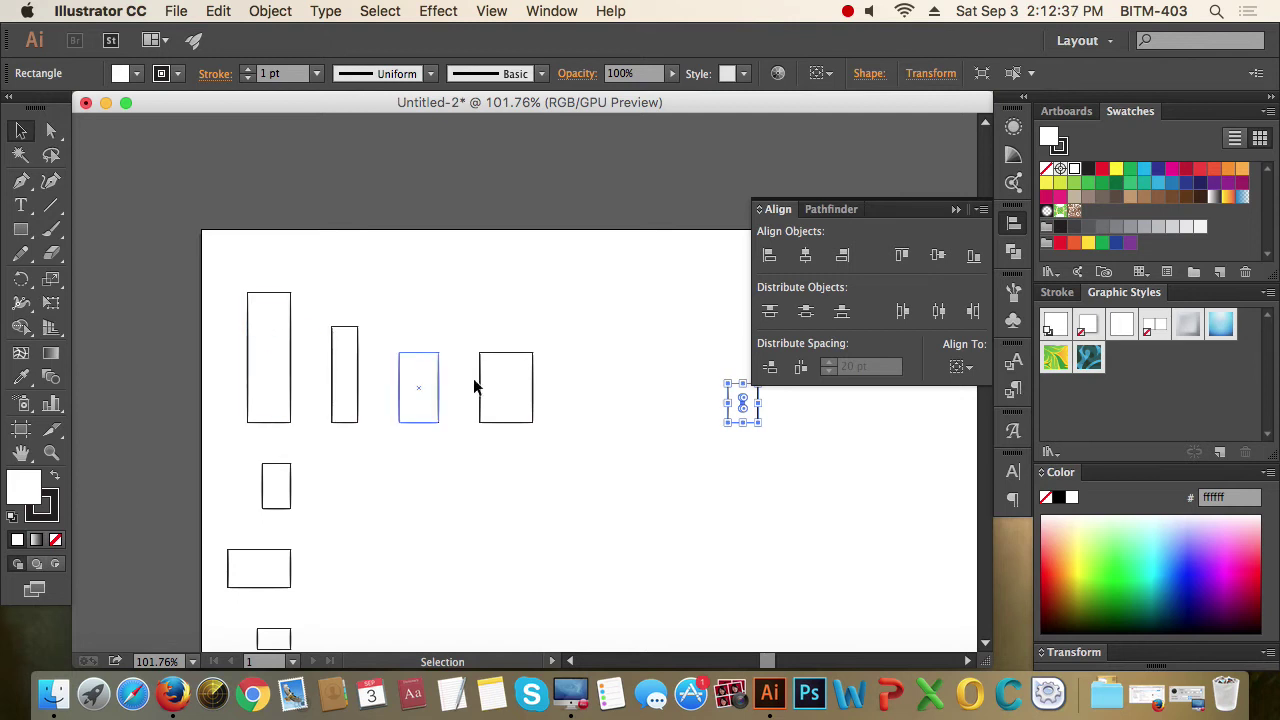
left_click_drag(206, 287, 745, 396)
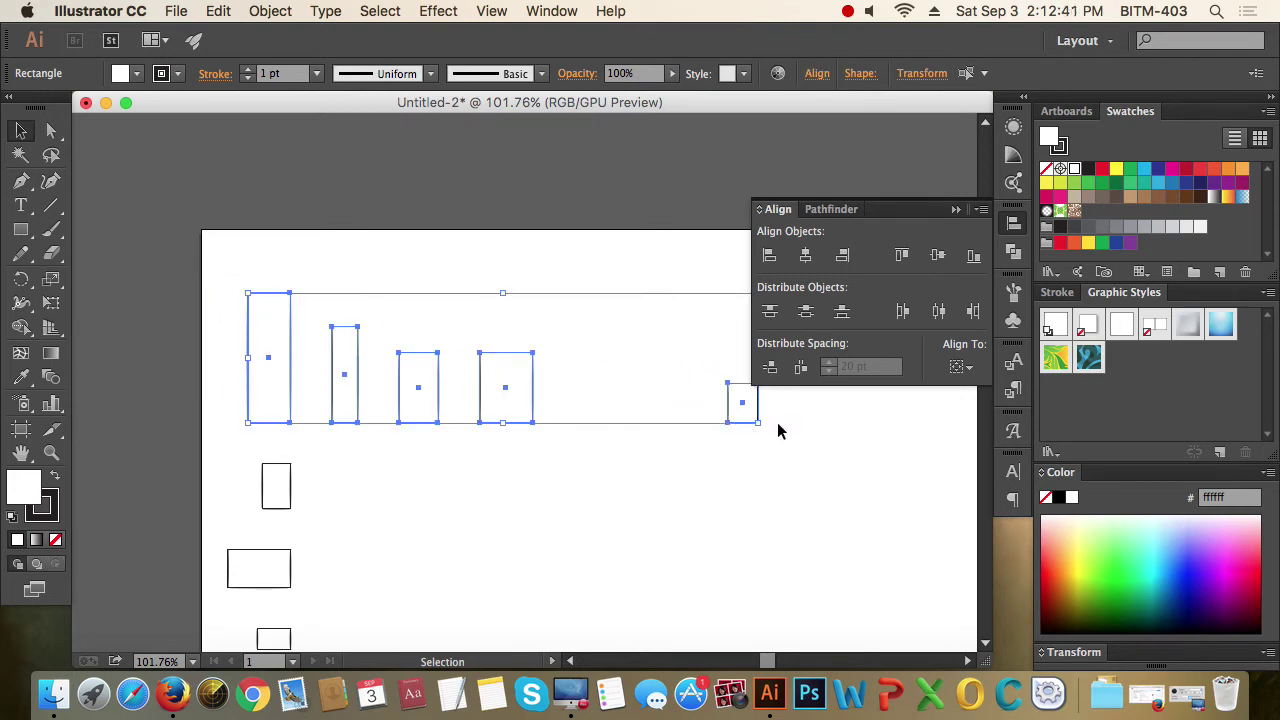
left_click(801, 367)
left_click(737, 540)
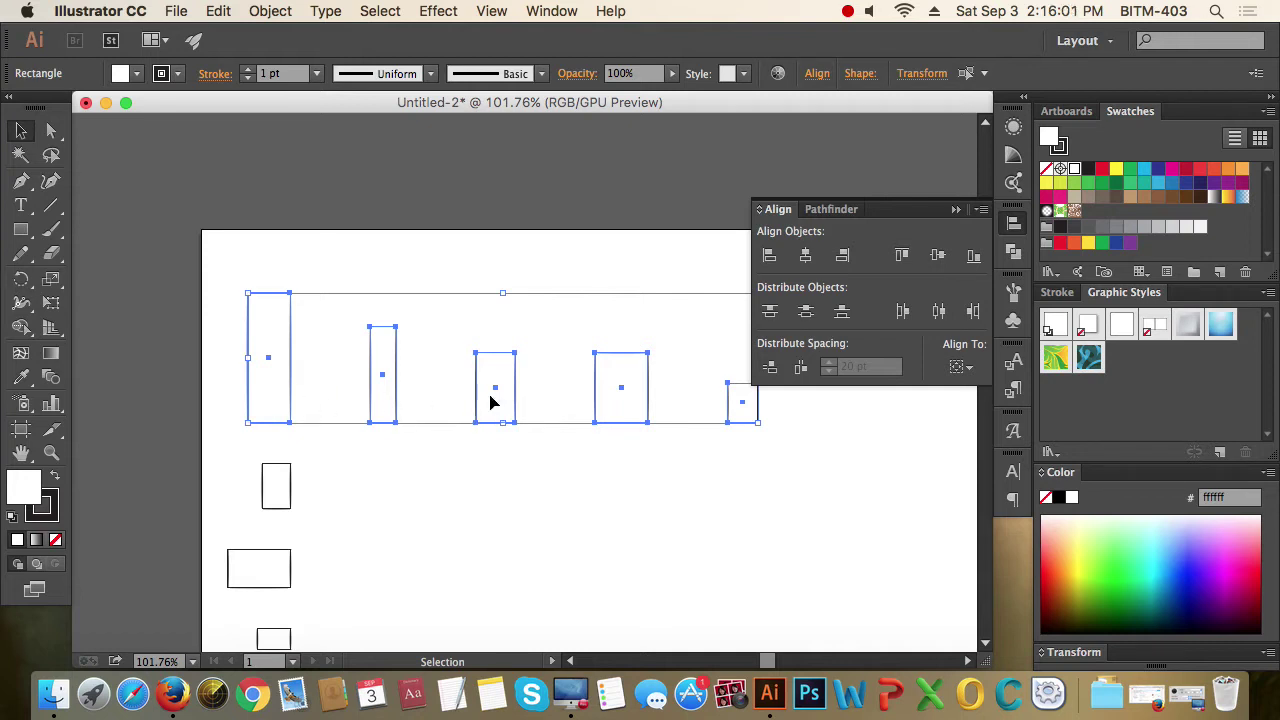
- Distribute the five row rectangles horizontally with 15 pt gaps, aligning to the small last rectangle as the key object
left_click(962, 367)
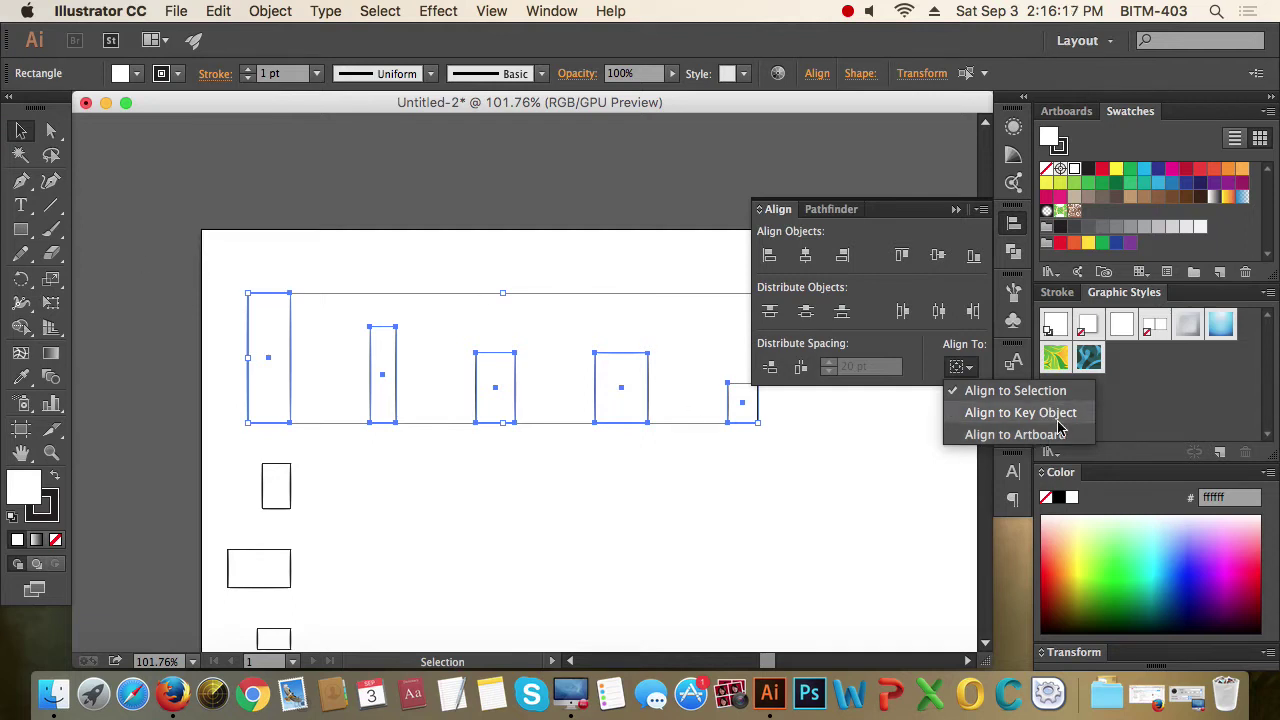
left_click(1005, 422)
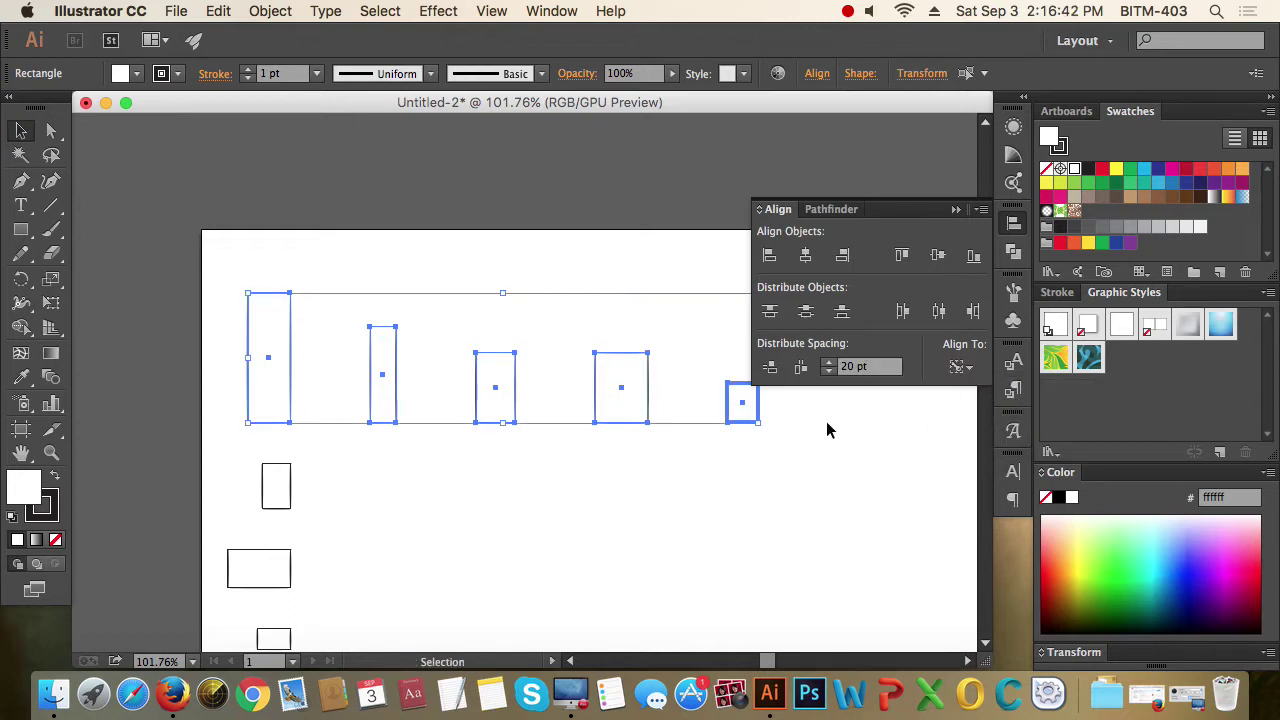
left_click(868, 365)
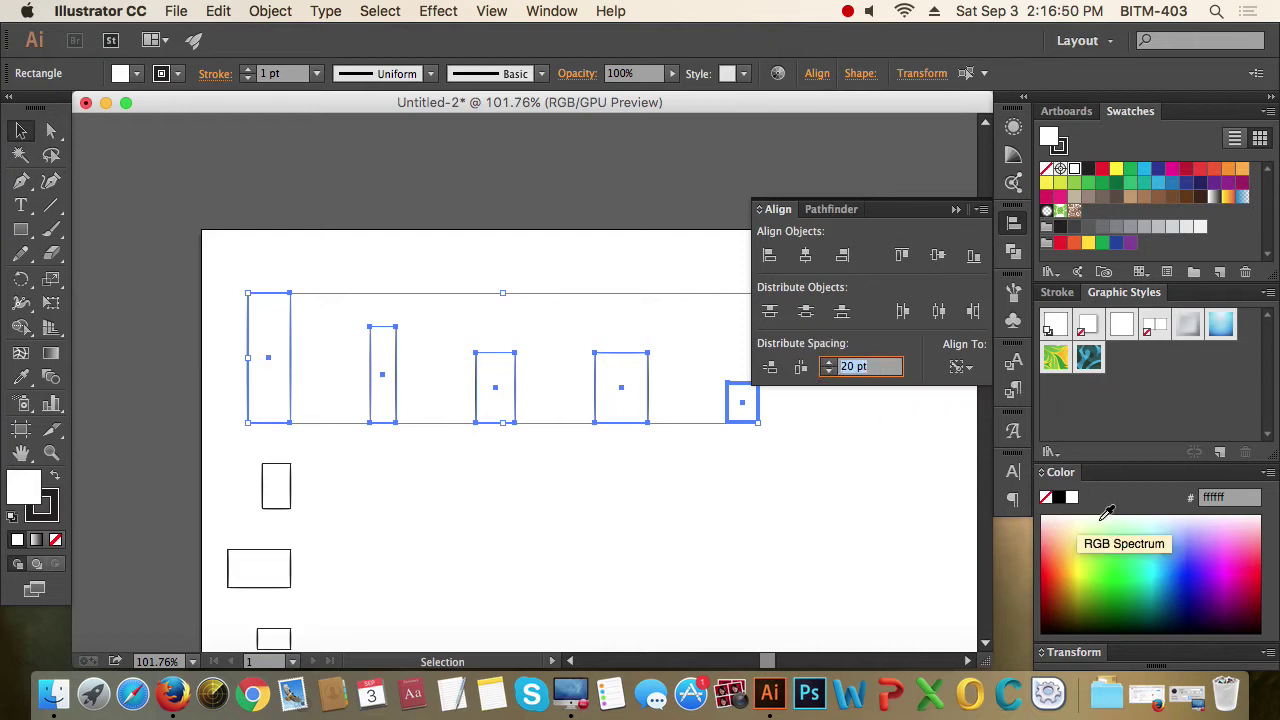
type("2")
type("5")
key("Return")
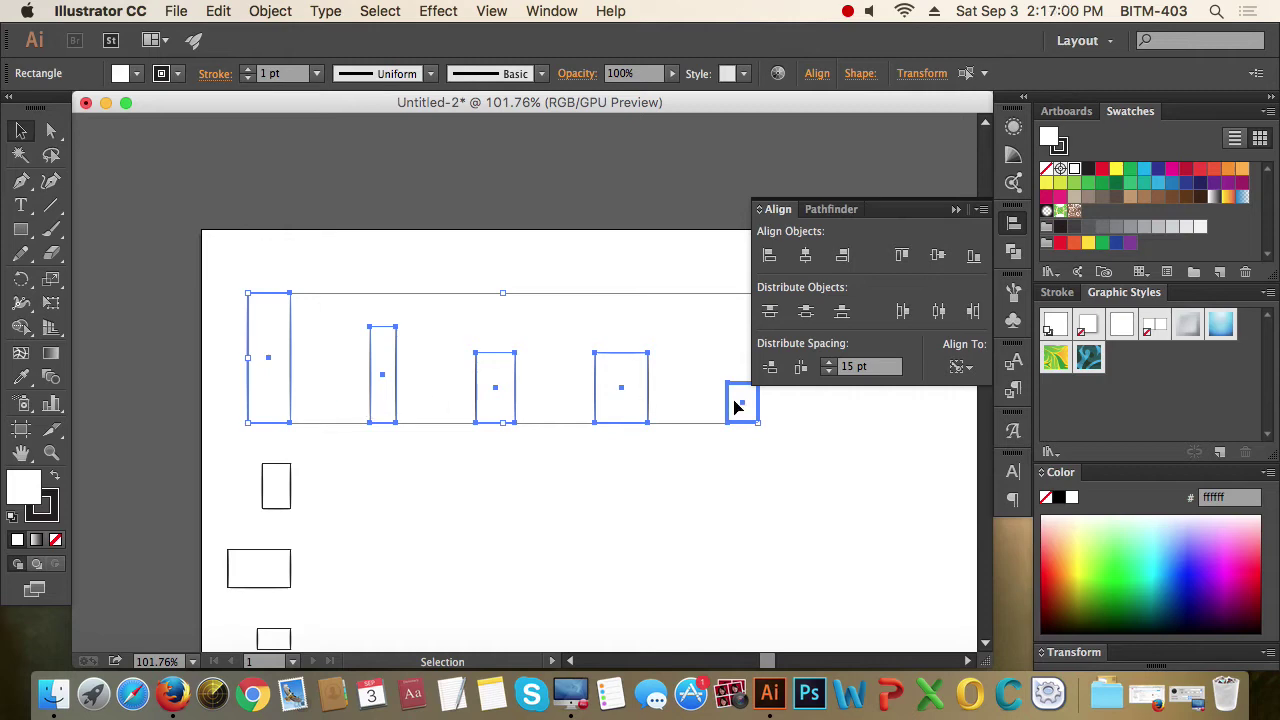
left_click(802, 368)
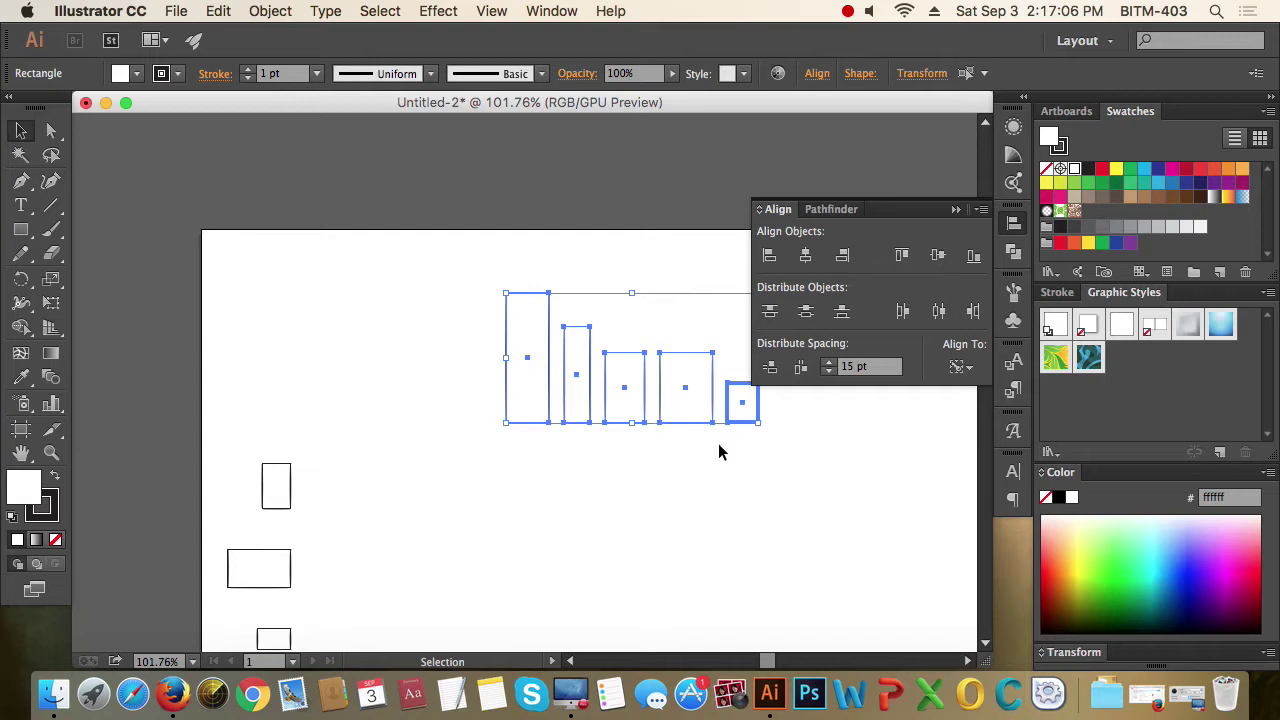
left_click(652, 478)
- Distribute the three column rectangles vertically with 15 pt gaps, aligning to the smallest bottom rectangle as the key object
key("space")
left_click_drag(543, 537, 662, 398)
left_click_drag(358, 265, 475, 553)
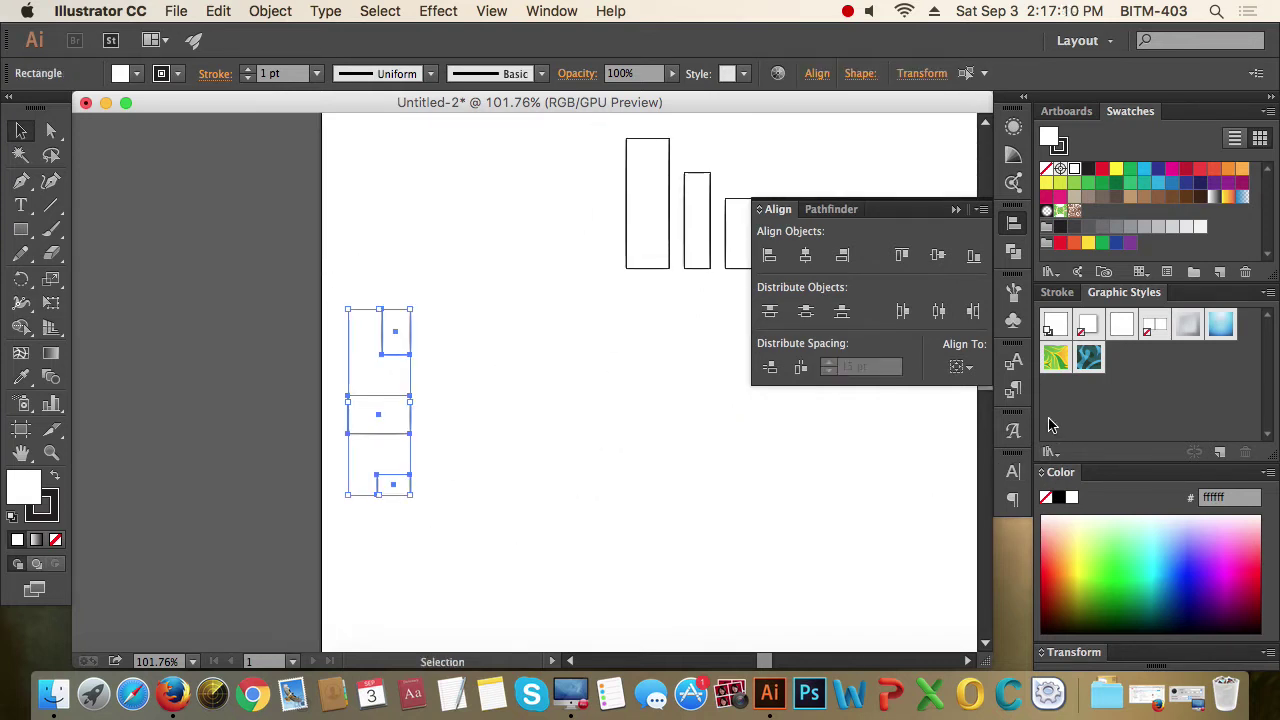
left_click(961, 367)
left_click(1021, 413)
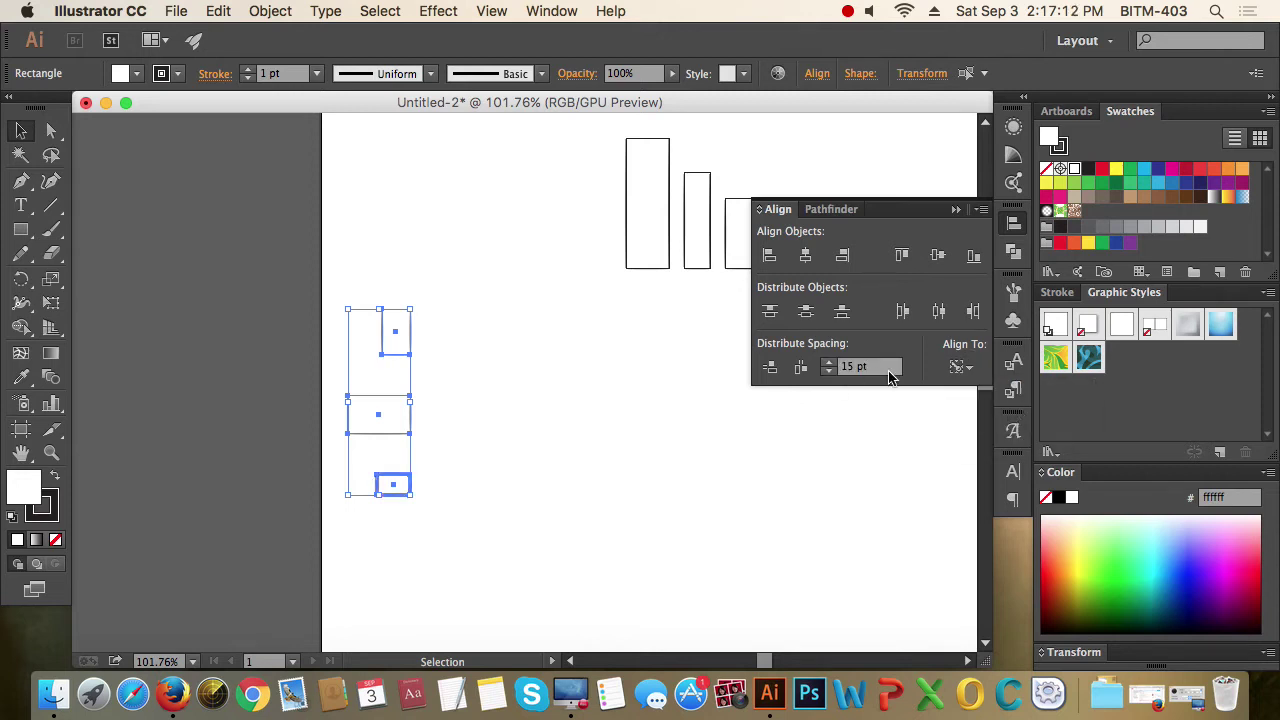
left_click(890, 376)
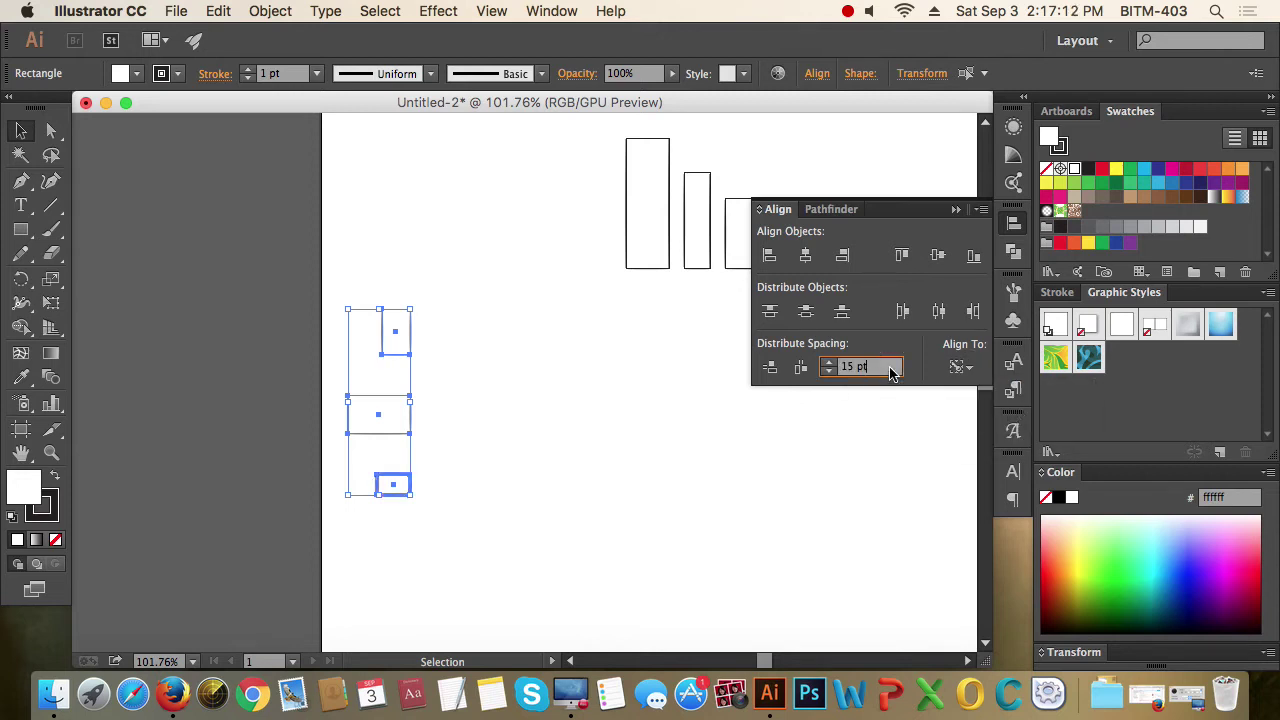
left_click(769, 367)
left_click(590, 443)
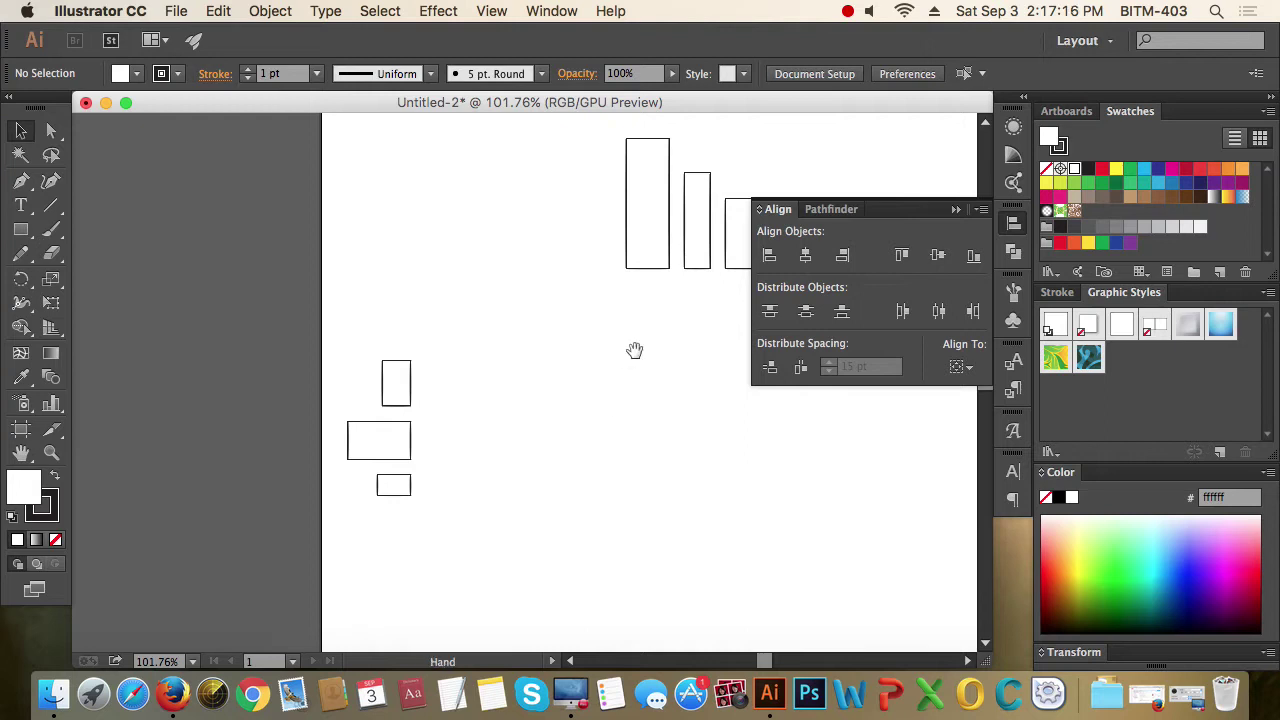
left_click_drag(634, 349, 514, 446)
left_click_drag(601, 435, 430, 425)
left_click_drag(300, 300, 722, 433)
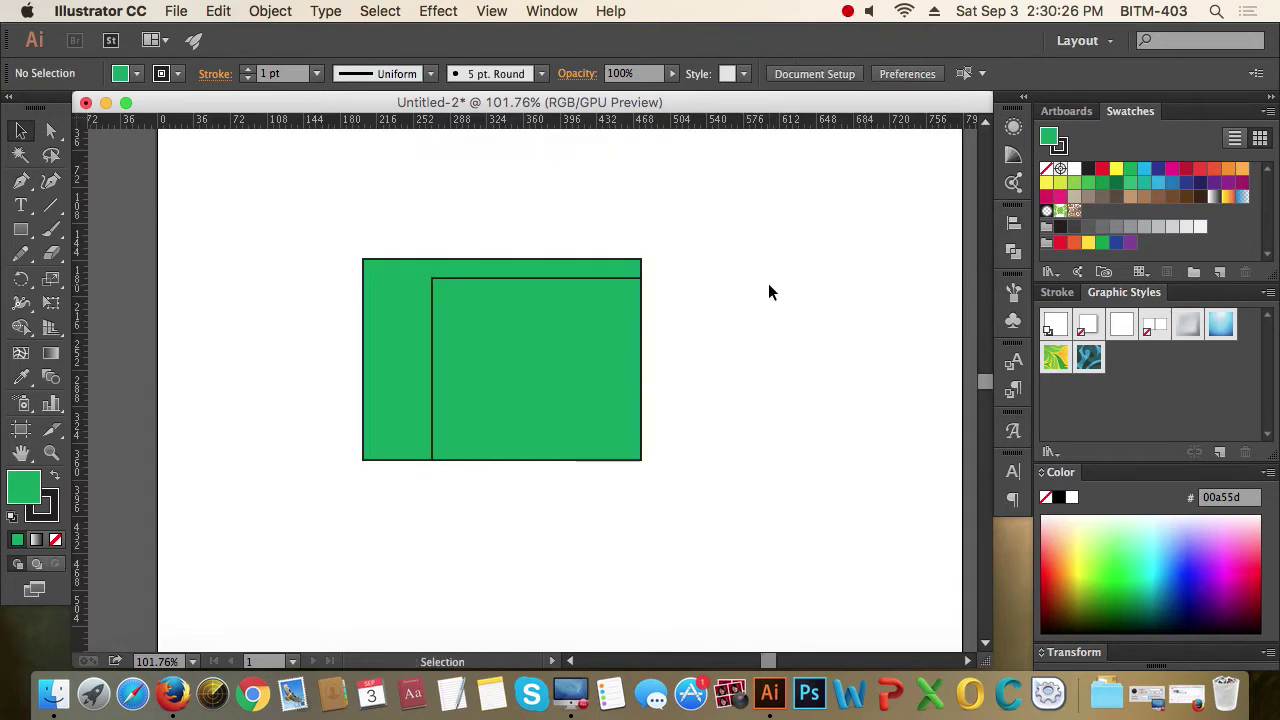
- Fill the smaller front rectangle with the orange-yellow colour ffbb00
left_click(537, 383)
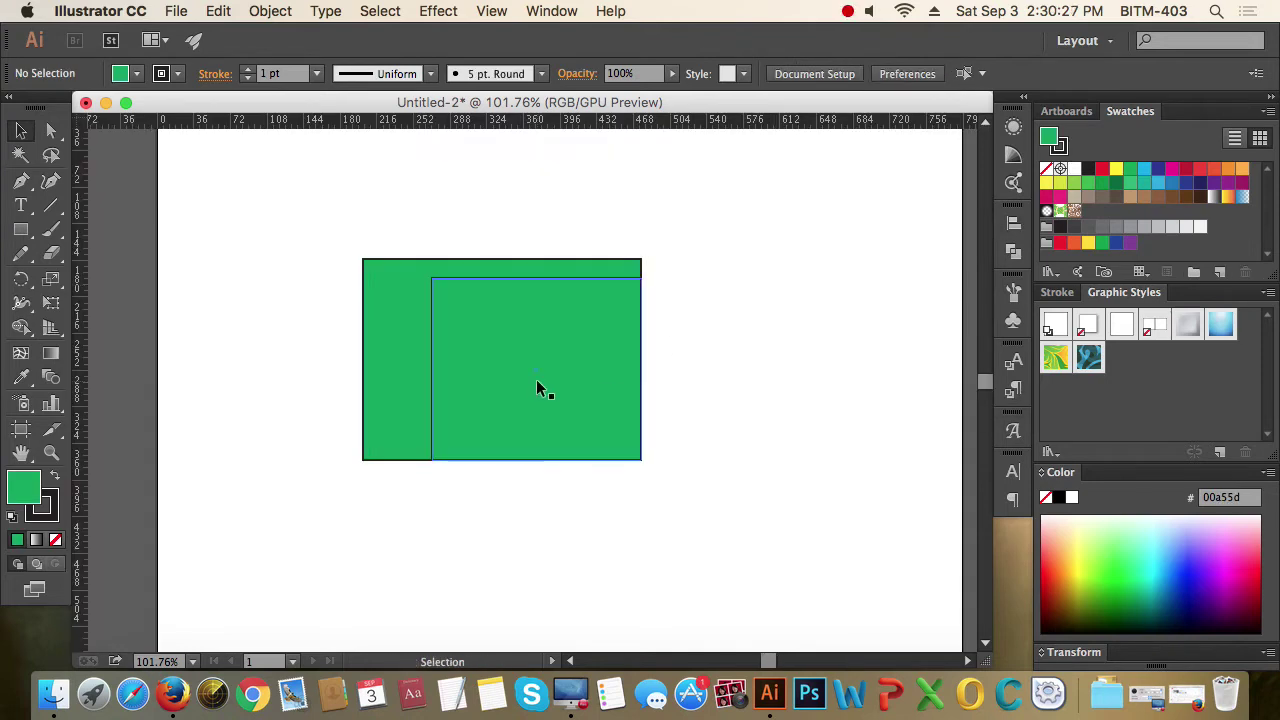
left_click(1058, 562)
left_click(788, 490)
key("super+z")
left_click(782, 409)
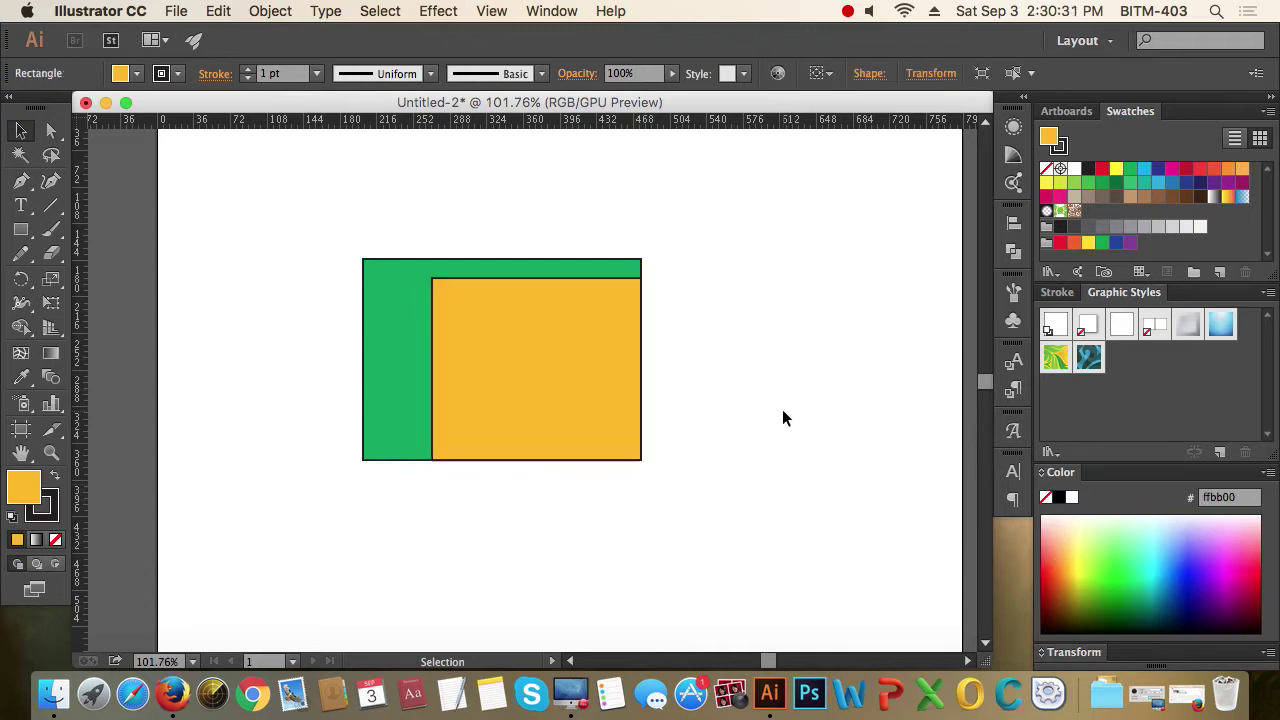
- Examine at close range the corner where the orange rectangle's edges meet those of the green rectangle behind it
left_click(558, 376)
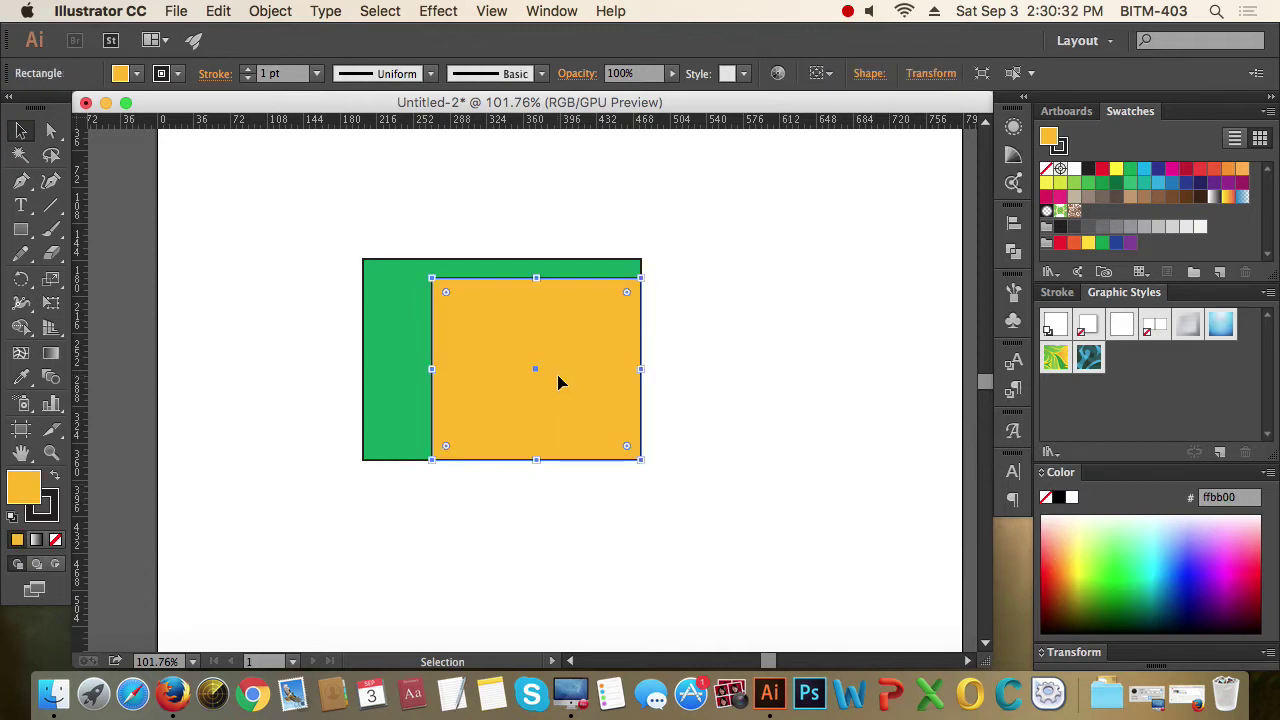
left_click(625, 474)
left_click_drag(634, 429, 946, 591)
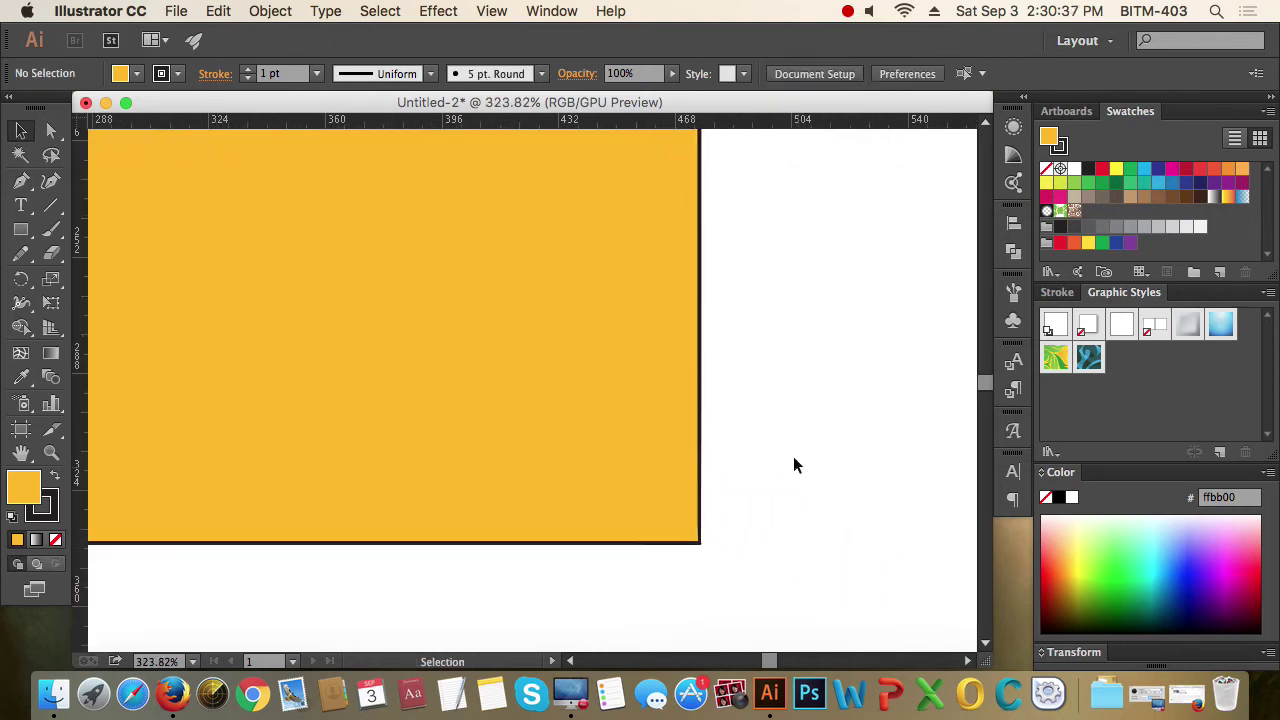
key("super+alt+space")
left_click(581, 413)
left_click(429, 337)
left_click(647, 428)
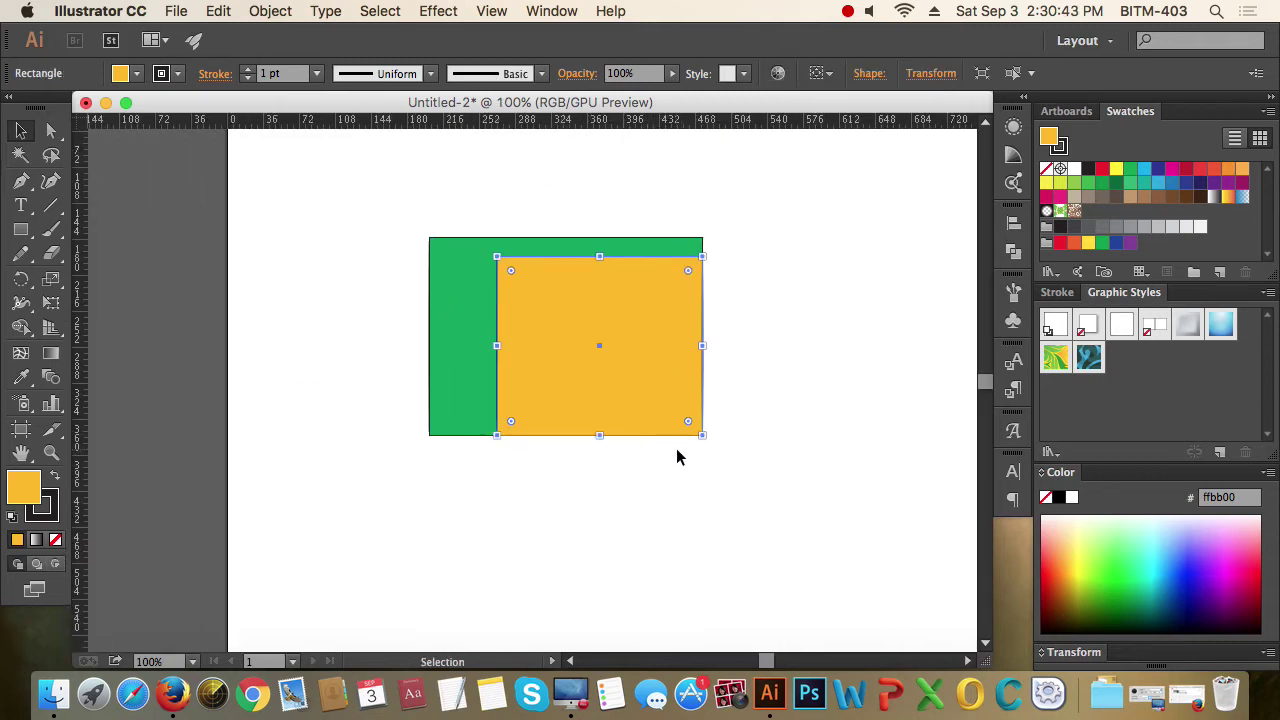
left_click(642, 465)
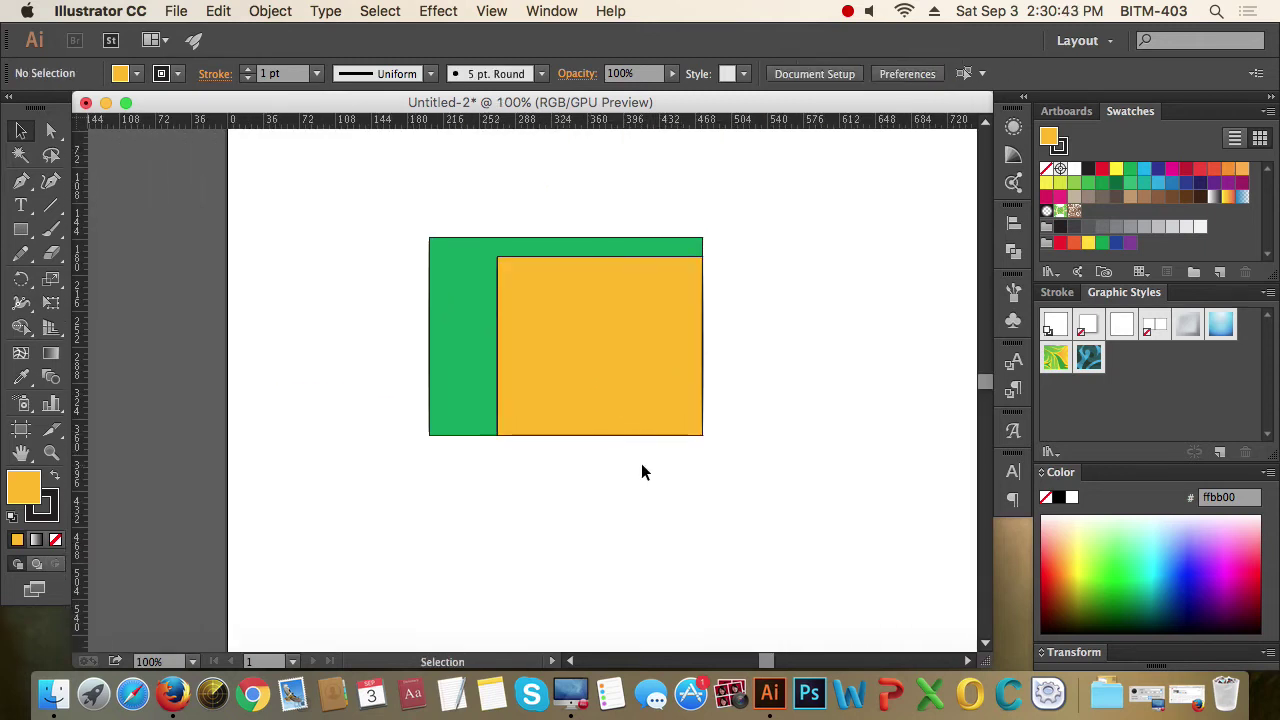
- Lock the green background rectangle and test whether it can still be selected
left_click(453, 306)
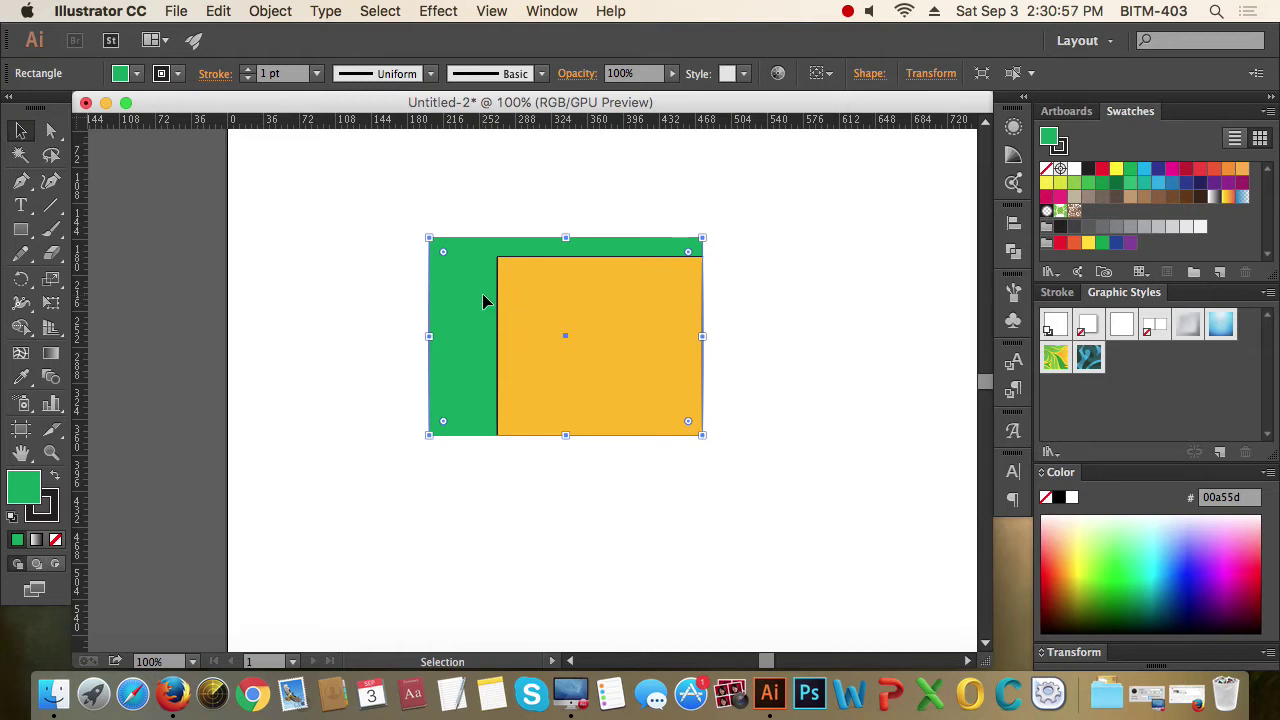
left_click(268, 12)
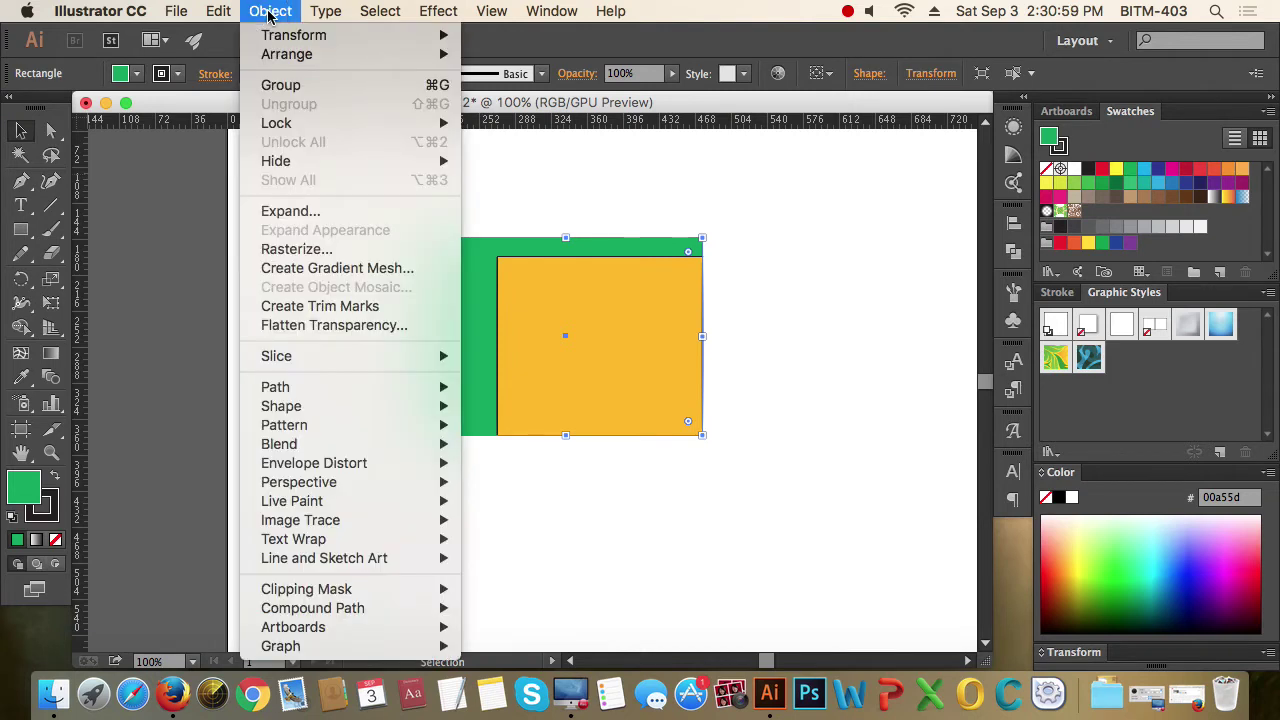
mouse_move(320, 134)
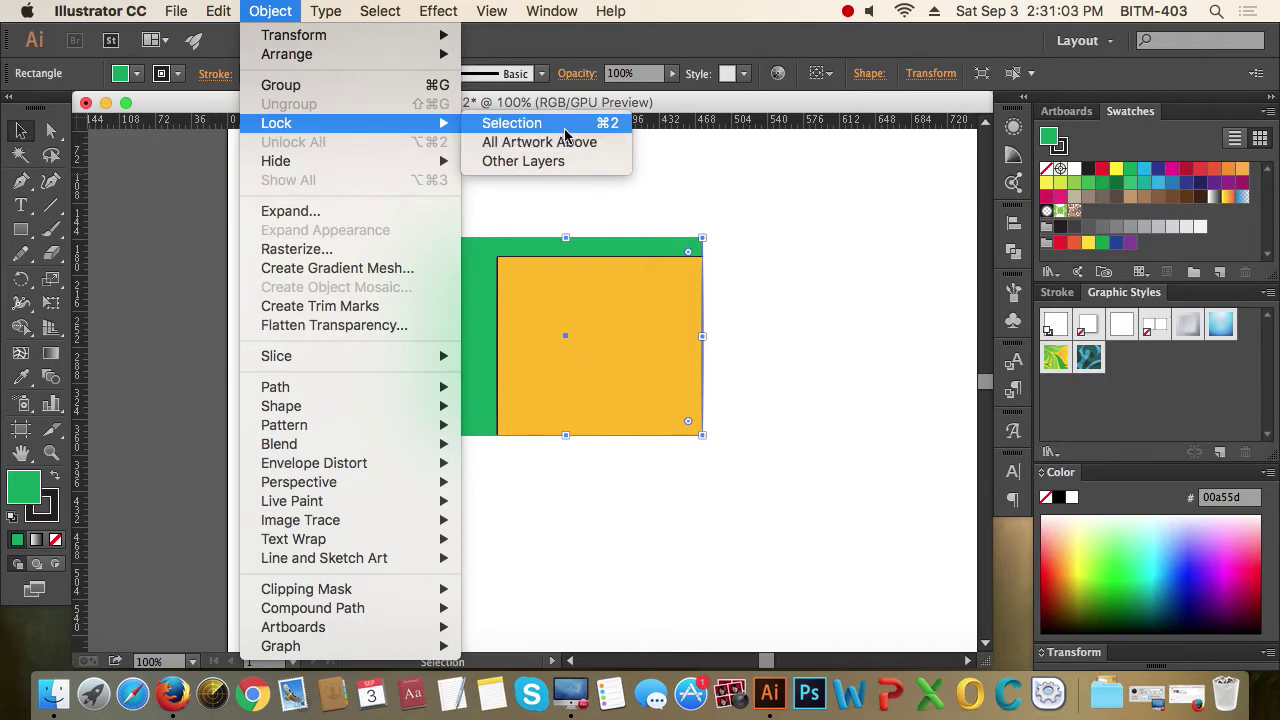
left_click(617, 128)
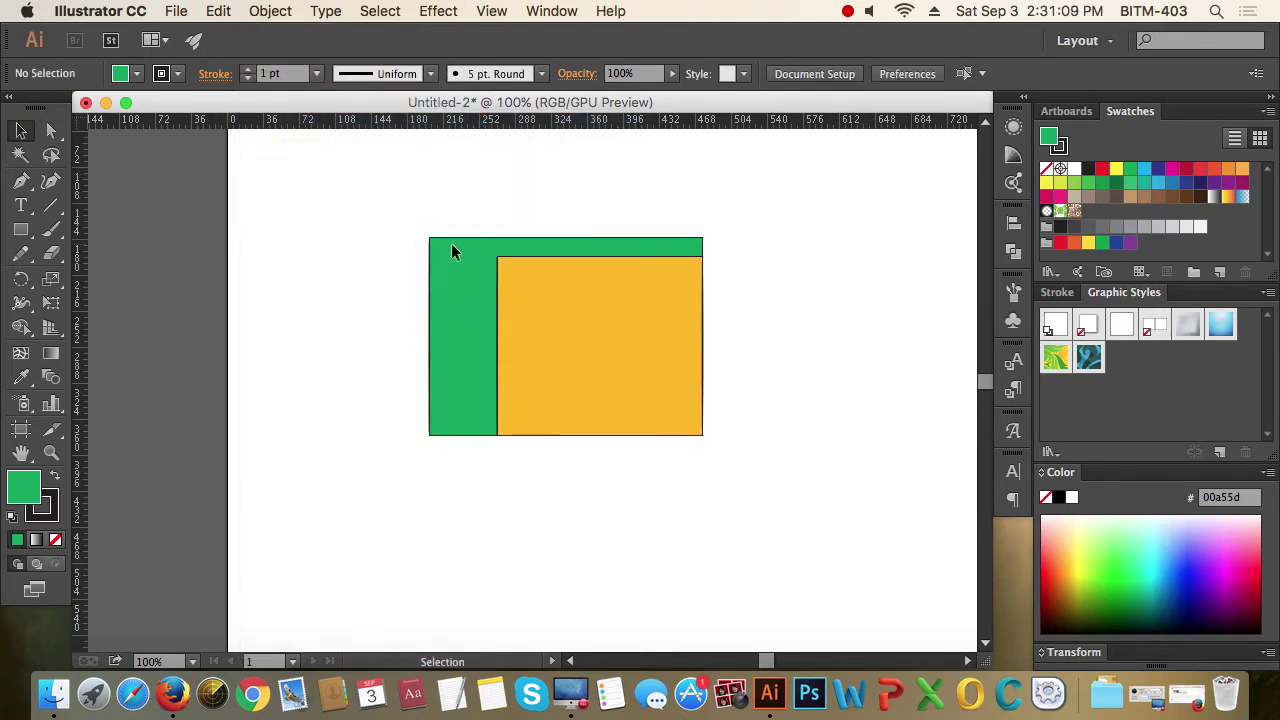
left_click_drag(391, 220, 463, 274)
- Round all four corners of the orange rectangle with its live corner widget and deselect it
left_click(563, 349)
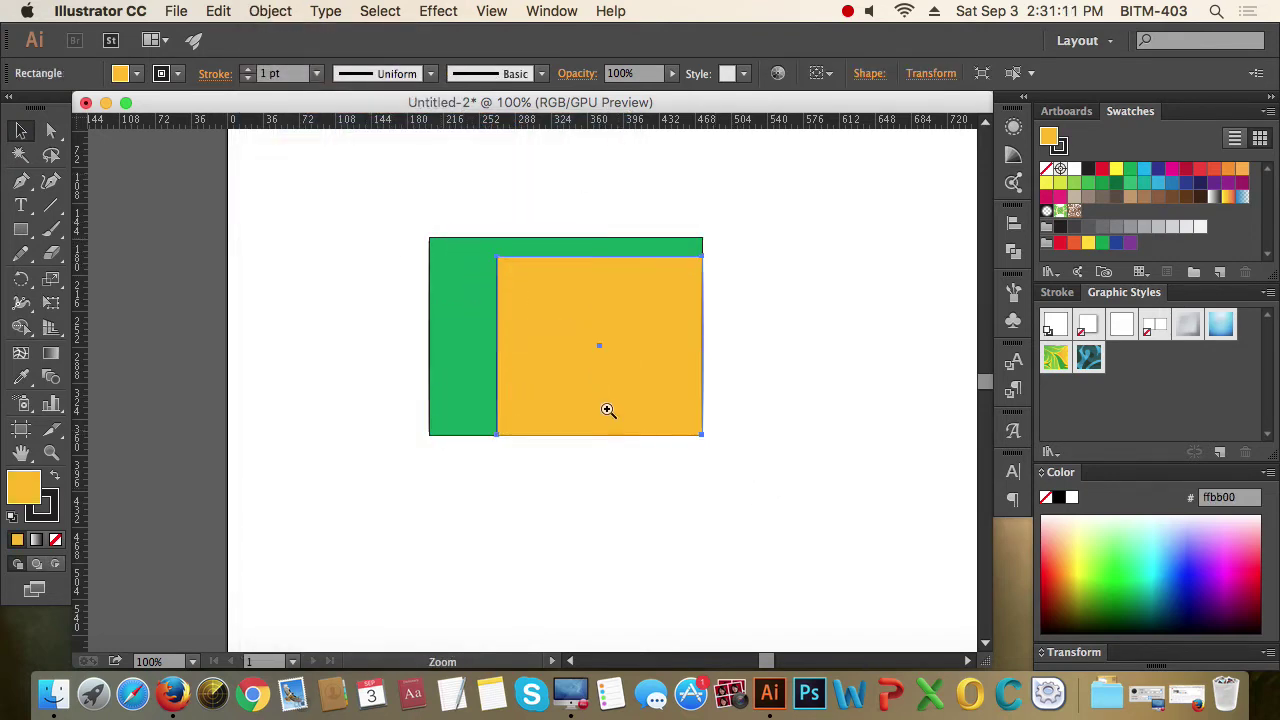
left_click_drag(608, 410, 851, 563)
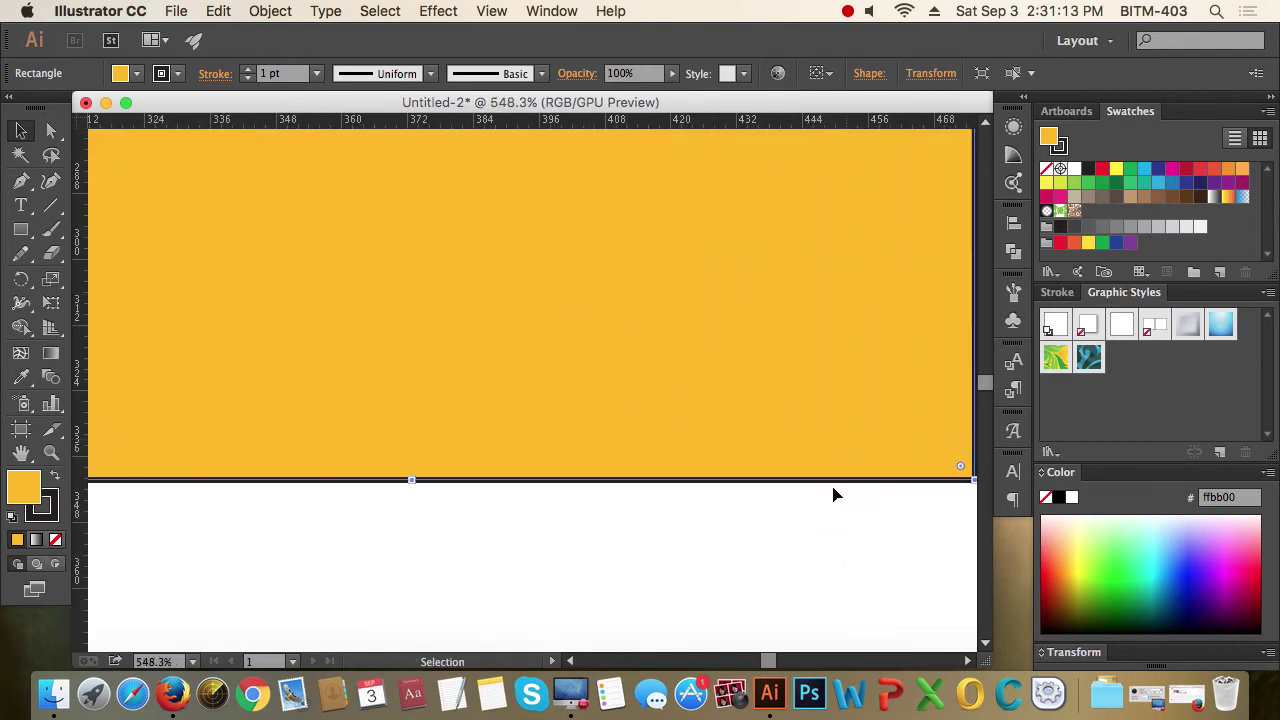
left_click_drag(731, 400, 497, 309)
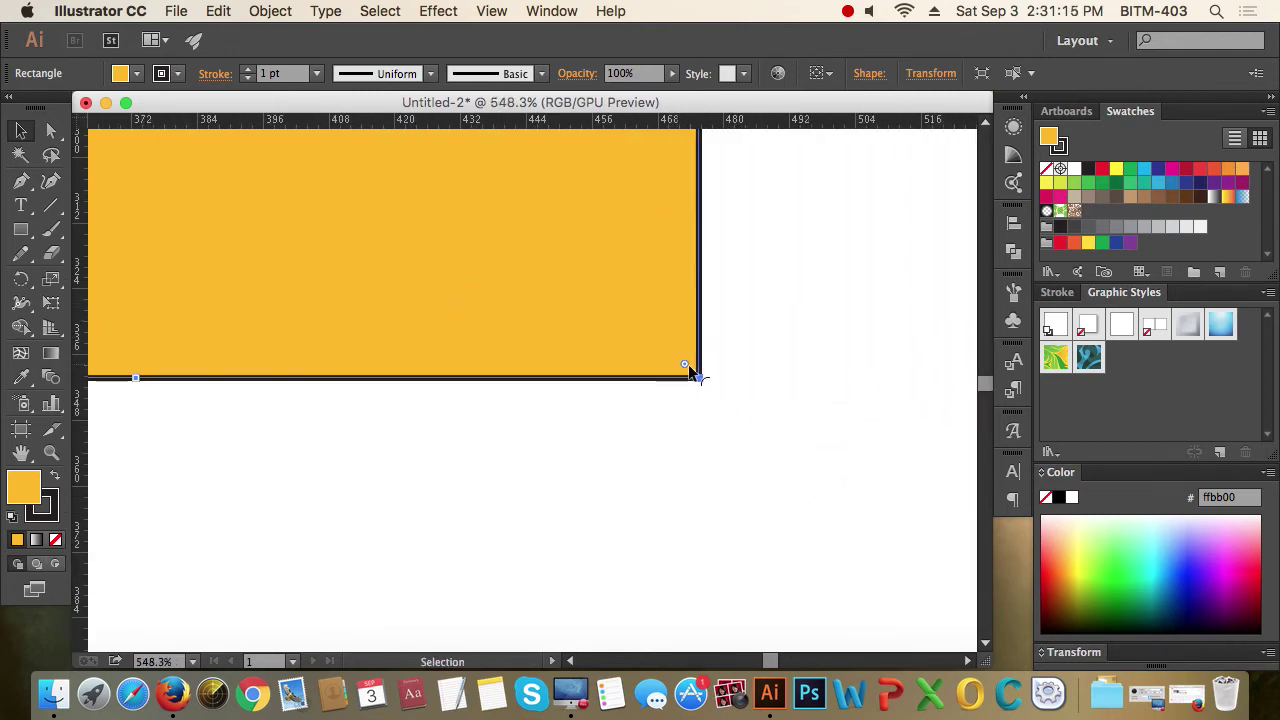
left_click_drag(688, 365, 622, 305)
left_click(429, 314, "alt+super")
left_click(428, 312, "alt+super")
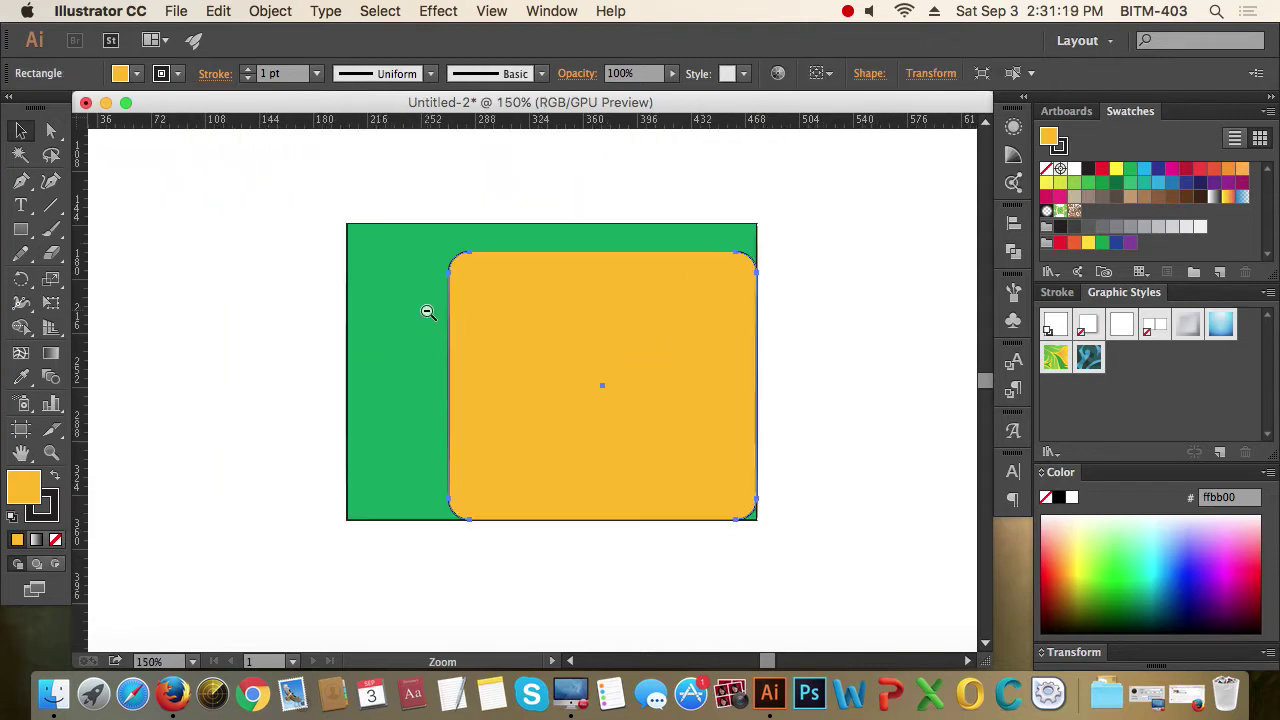
left_click(426, 306)
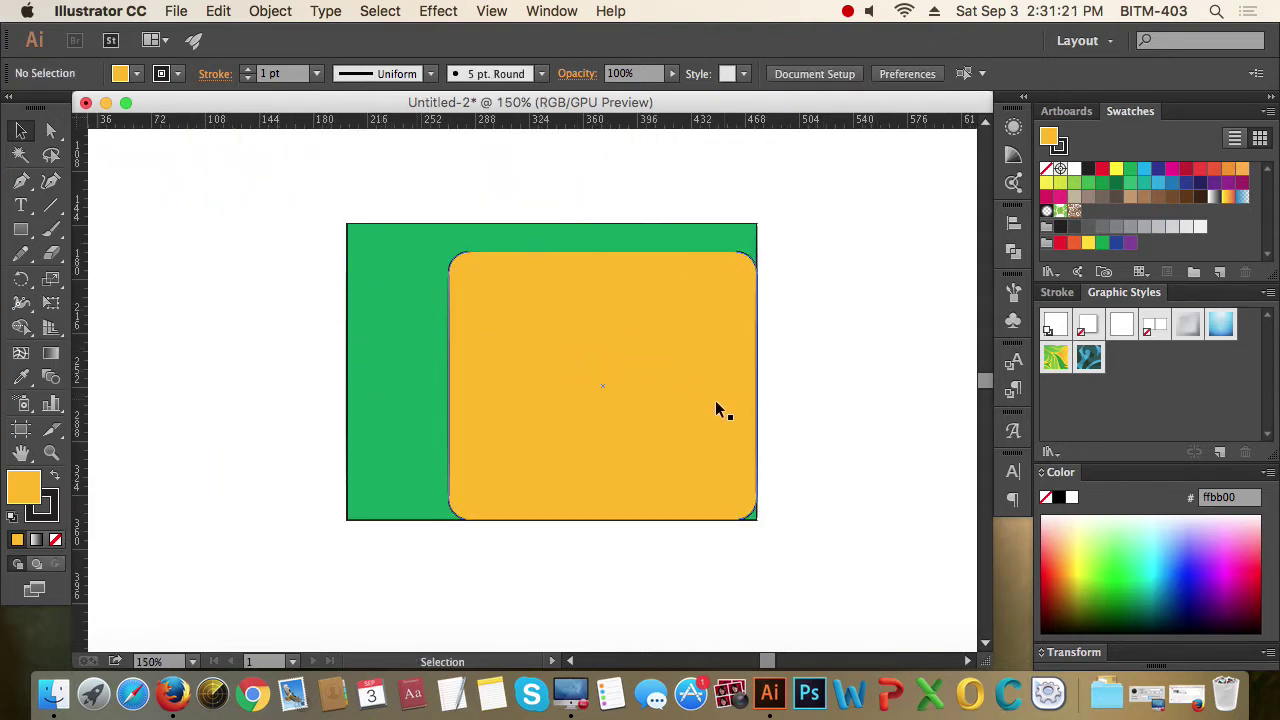
- Unlock all locked objects in the document and clear the selection
left_click(259, 11)
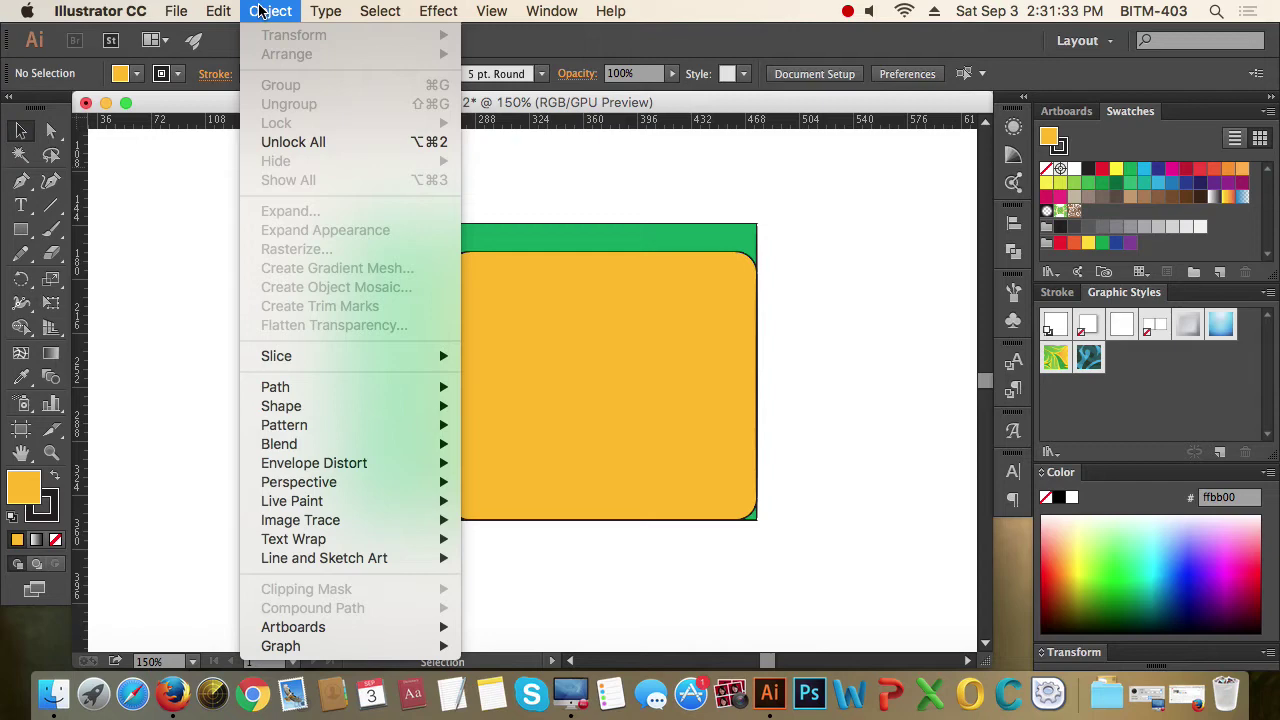
left_click(374, 141)
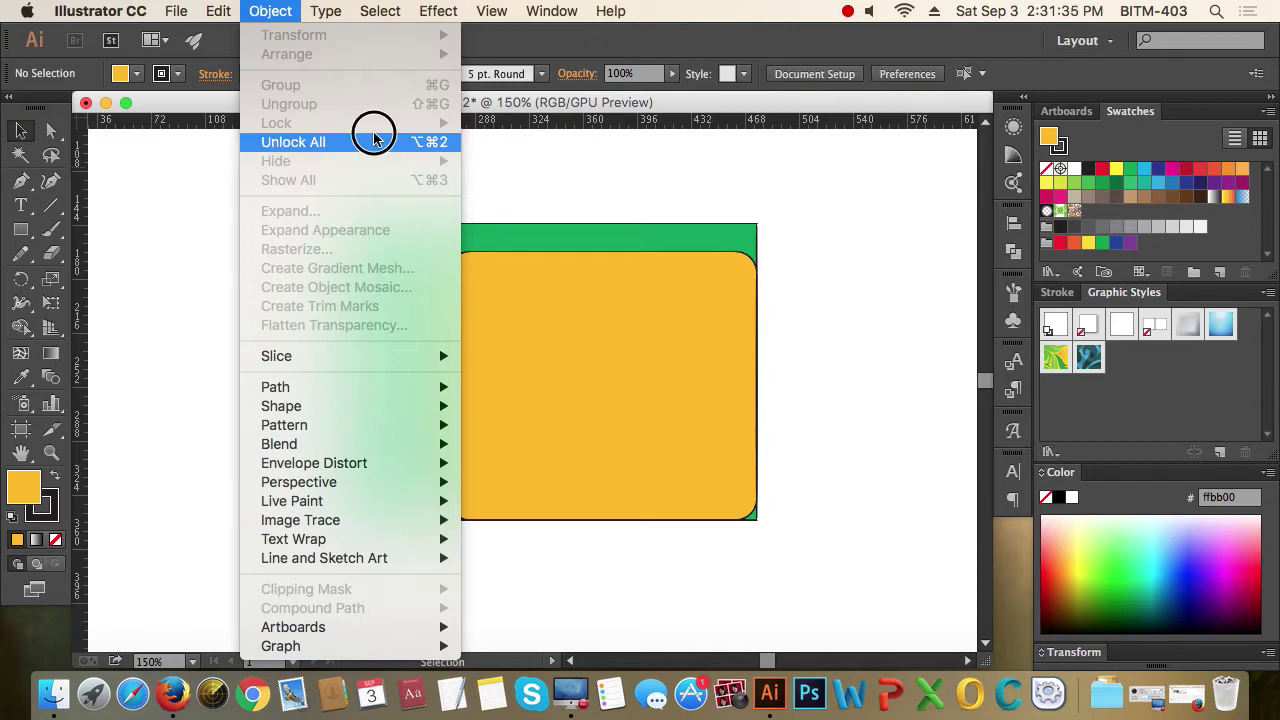
left_click(826, 266)
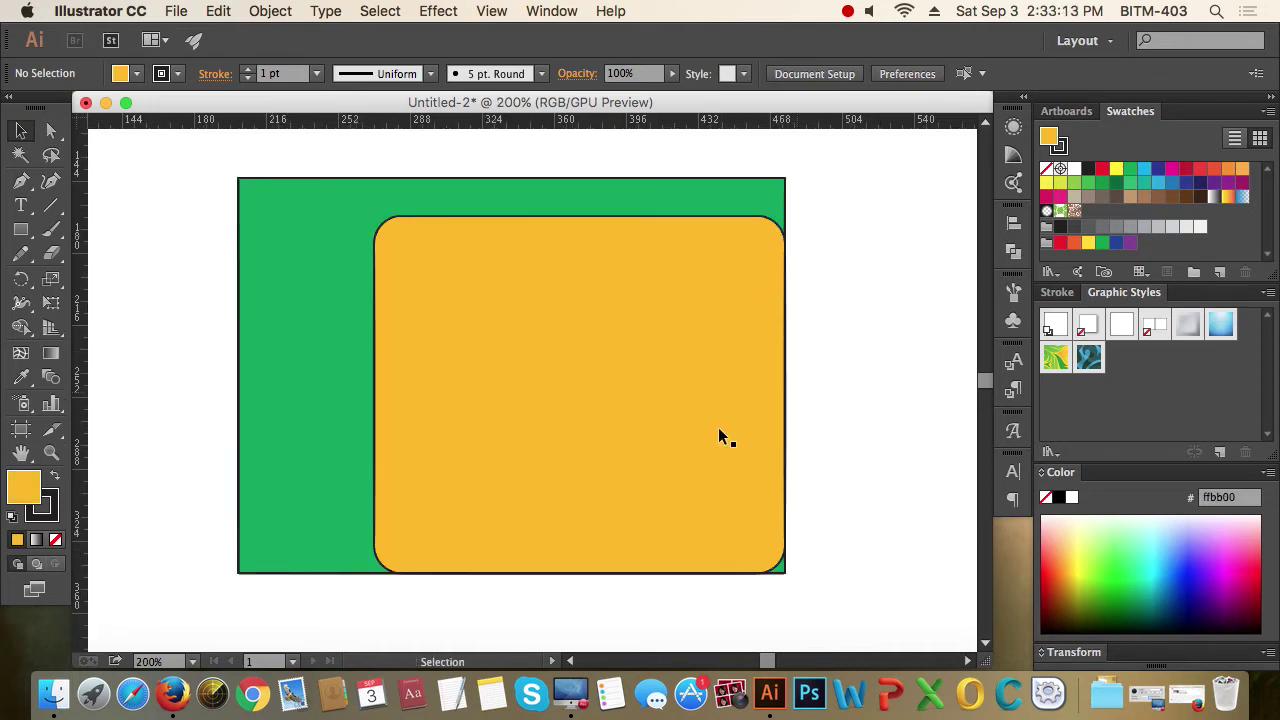
- Select and deselect the orange and green rectangles in turn to check whether each can be selected
left_click(719, 429)
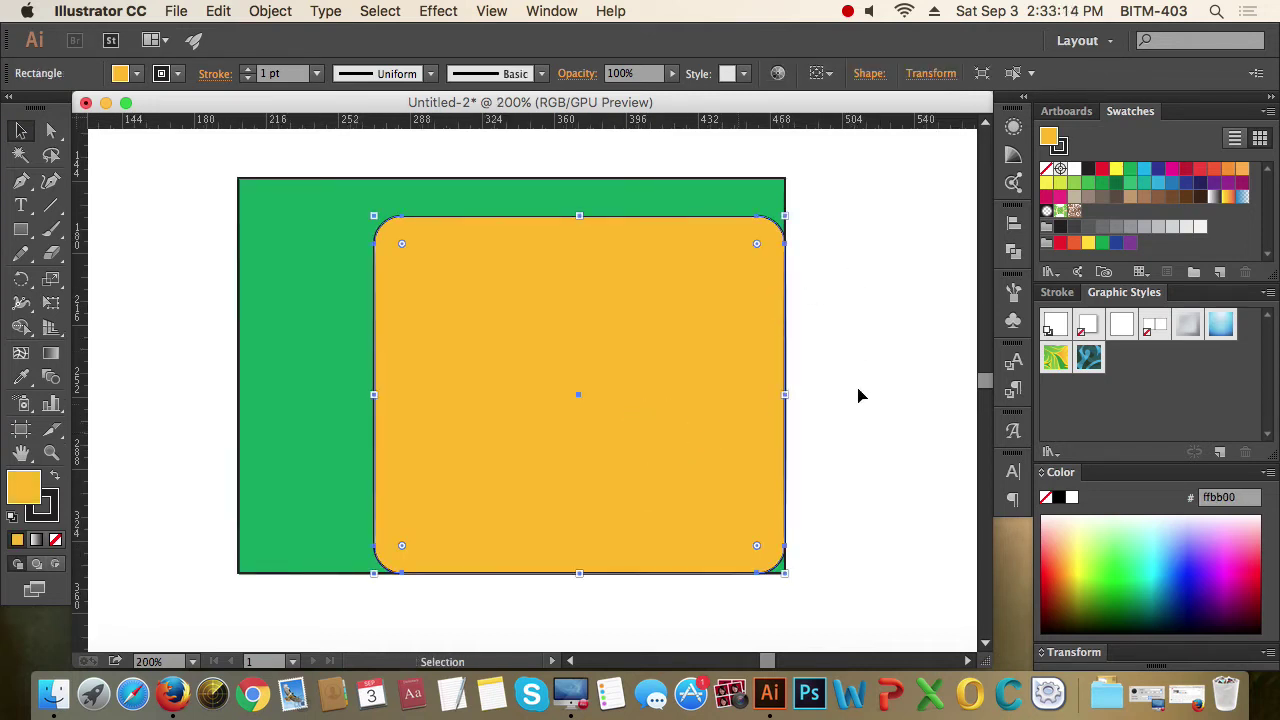
left_click(888, 391)
left_click(697, 426)
left_click(847, 447)
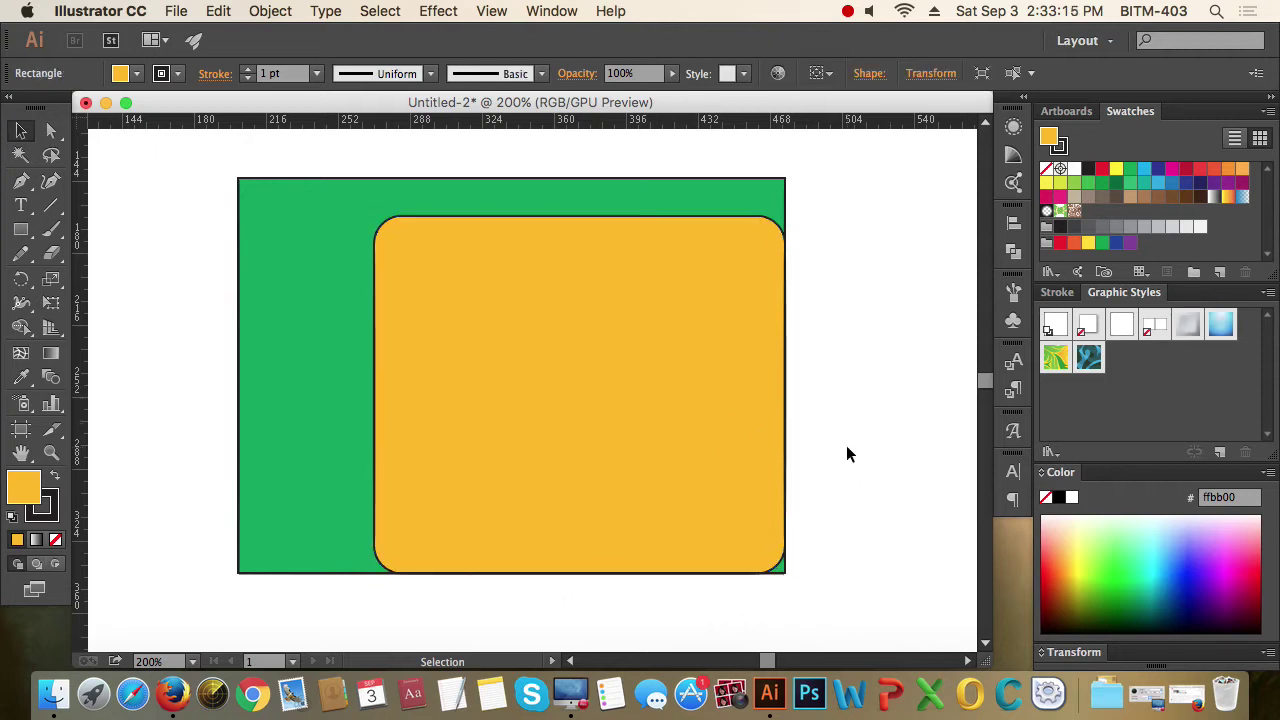
left_click(737, 449)
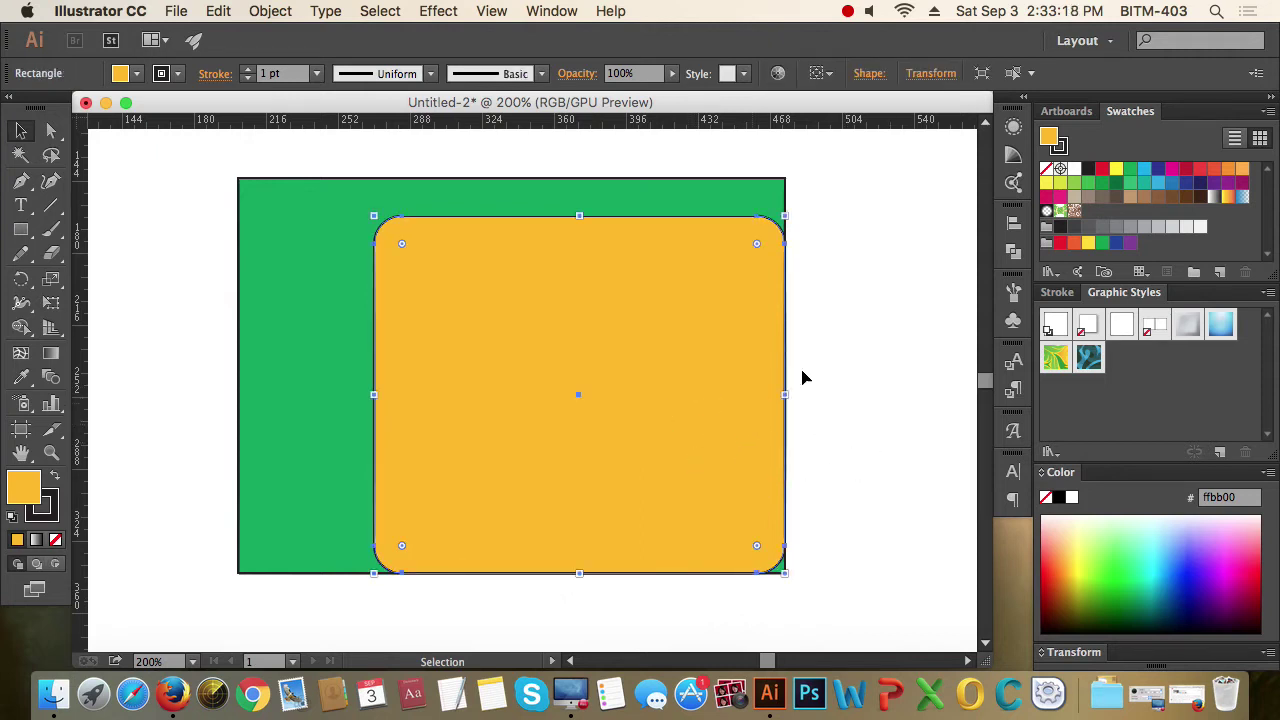
left_click(845, 365)
left_click(335, 240)
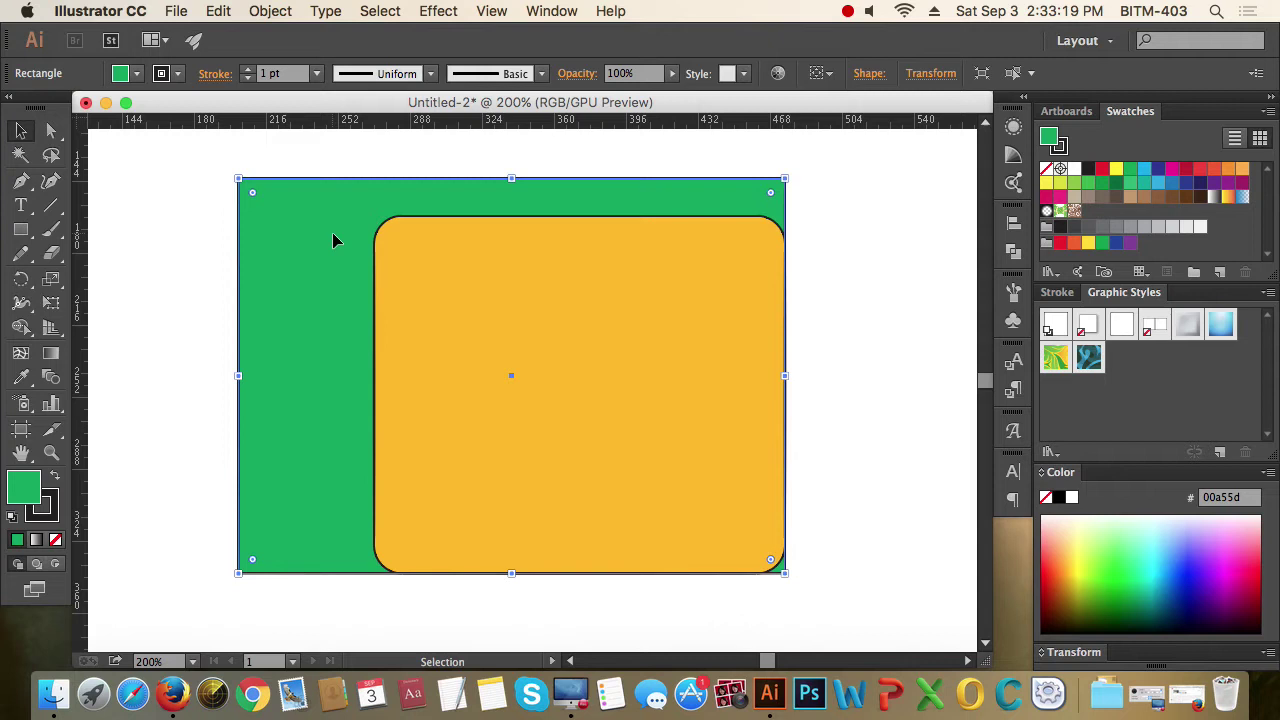
left_click(925, 384)
left_click(316, 323)
left_click(135, 278)
left_click(315, 374)
left_click(207, 333)
- Hide the green rectangle behind the orange one
left_click(297, 393)
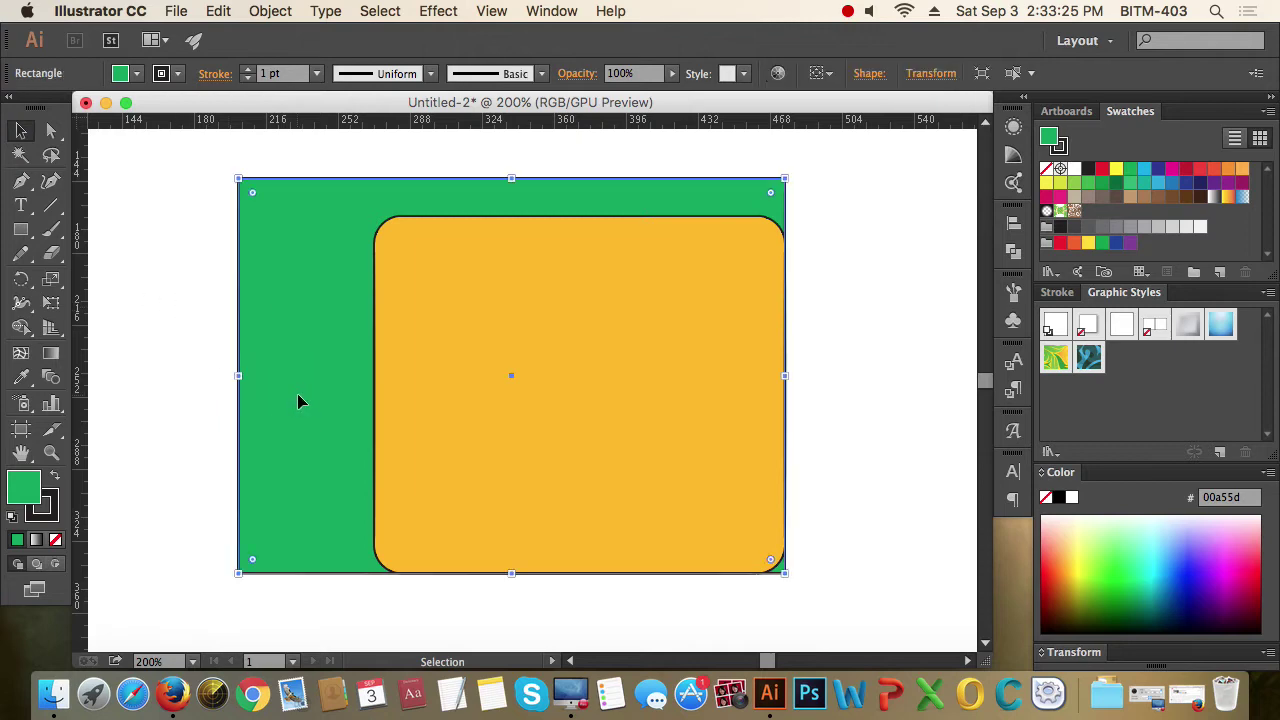
left_click(256, 12)
mouse_move(318, 162)
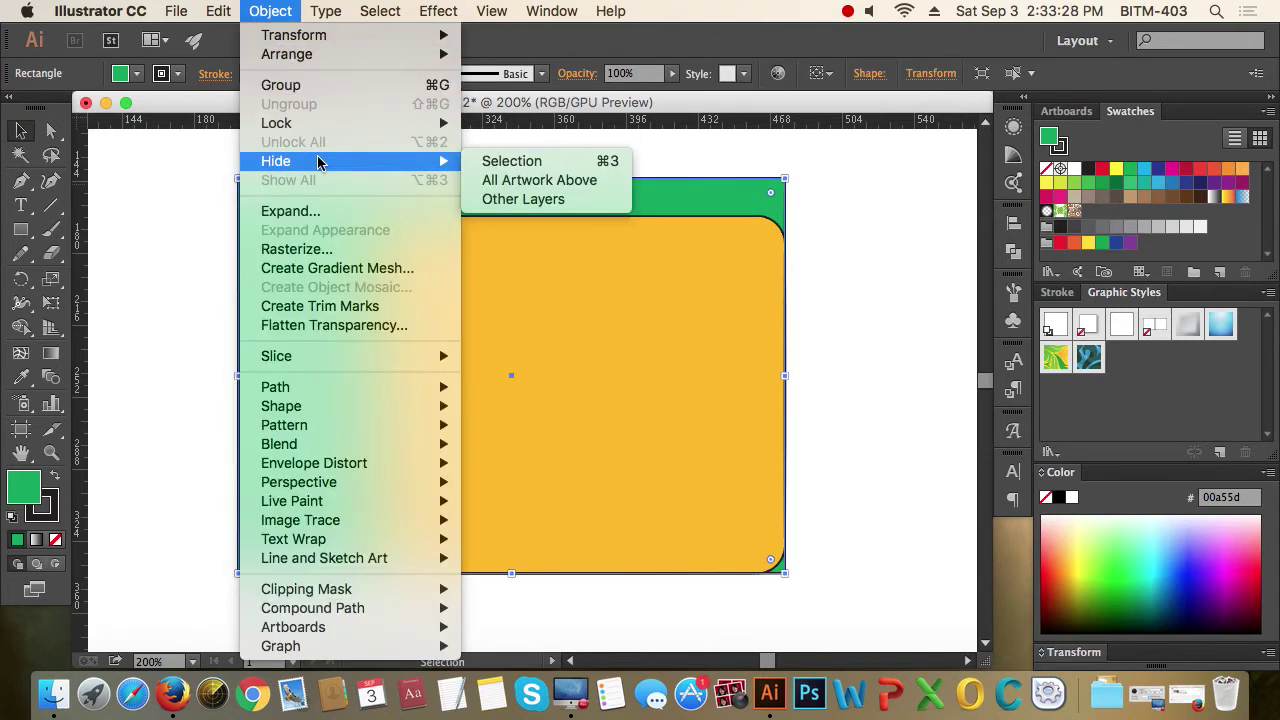
left_click(573, 167)
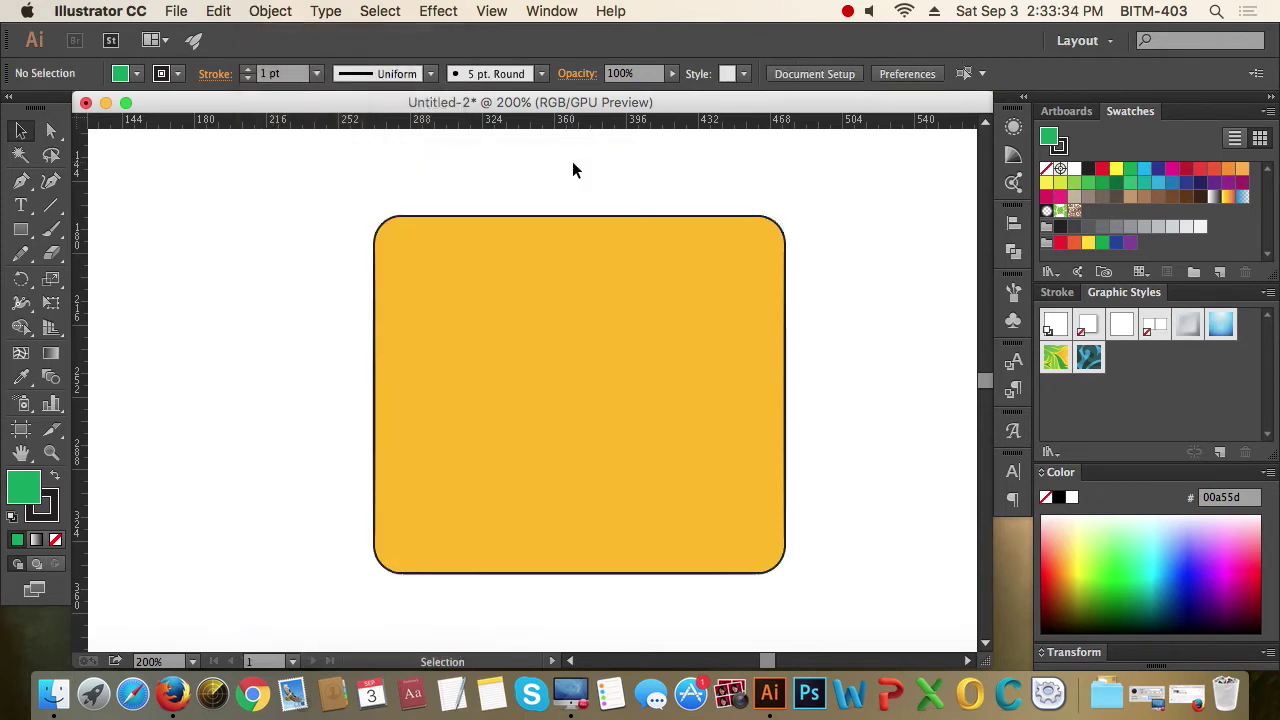
- Remove the corner rounding from the orange rectangle so that all its corners are square
left_click_drag(314, 220, 460, 300)
left_click(300, 300)
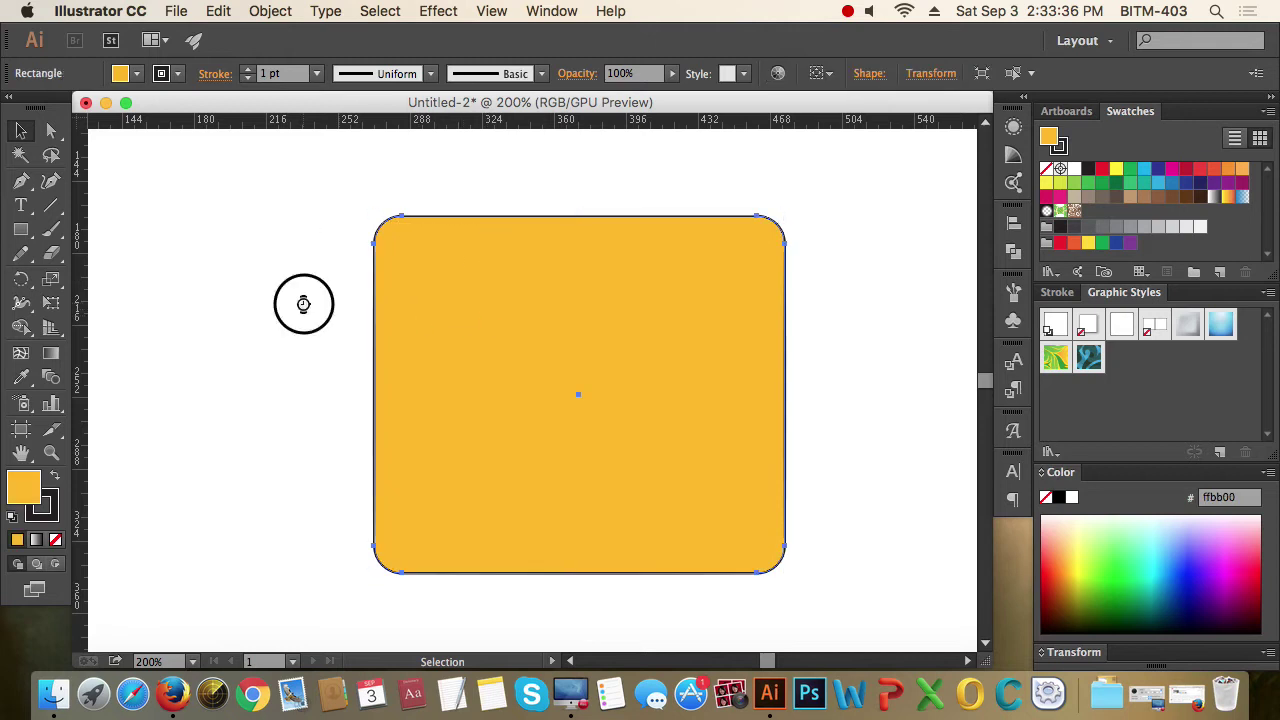
left_click_drag(829, 543, 706, 477)
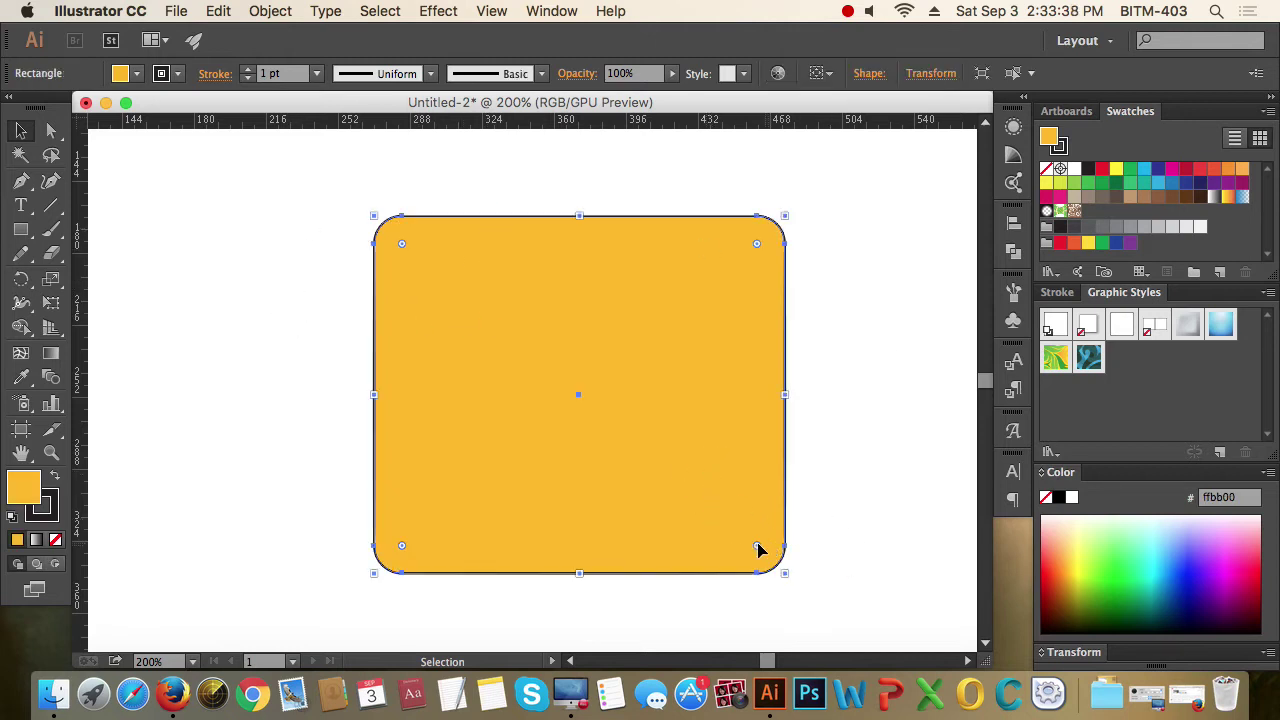
left_click_drag(757, 546, 794, 570)
left_click(840, 541)
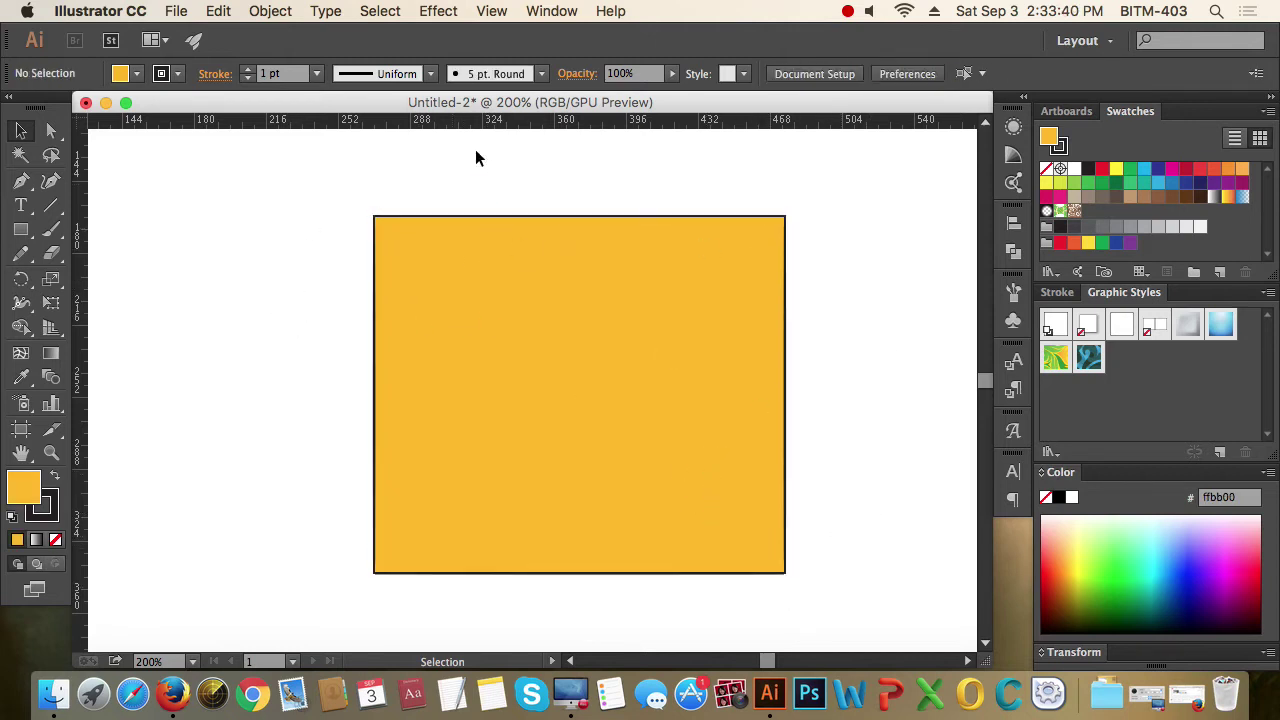
- Show all hidden objects in the document again
left_click(268, 11)
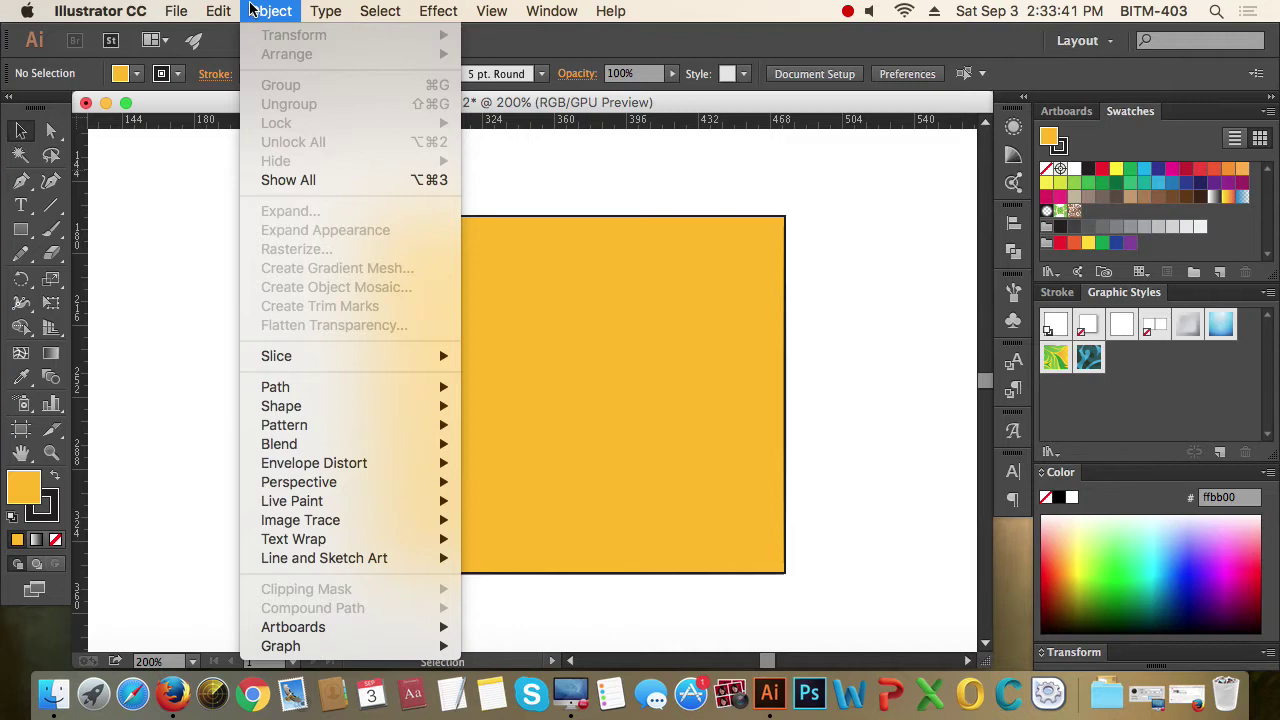
left_click(329, 190)
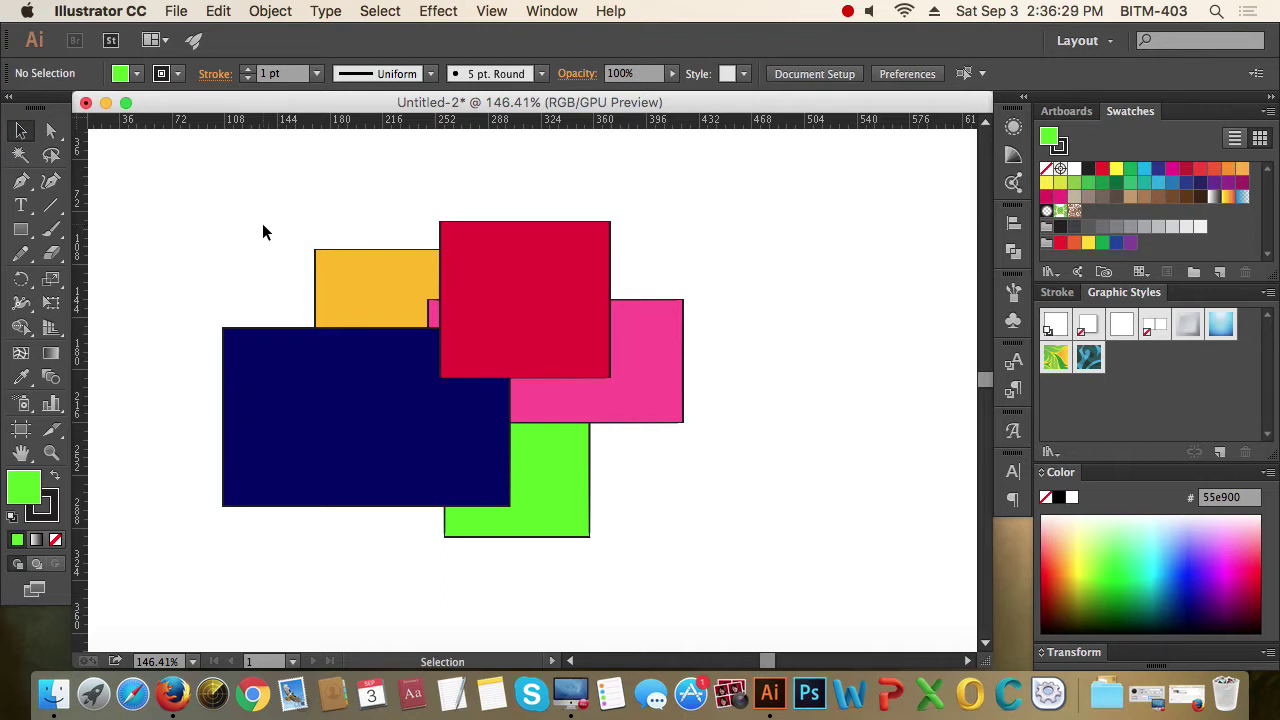
- Select all five overlapping rectangles at once, then select them individually to check that each is still separate
left_click_drag(251, 210, 699, 566)
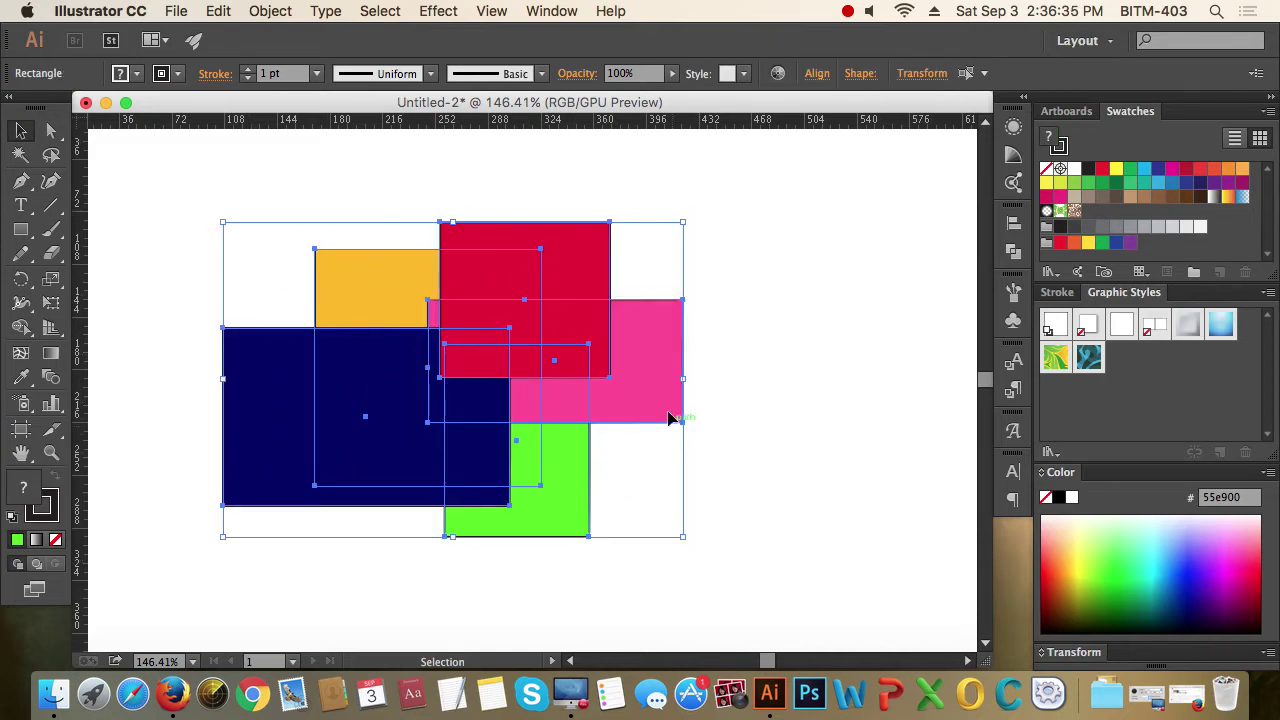
left_click(726, 434)
left_click(650, 405)
left_click(570, 460)
left_click(414, 457)
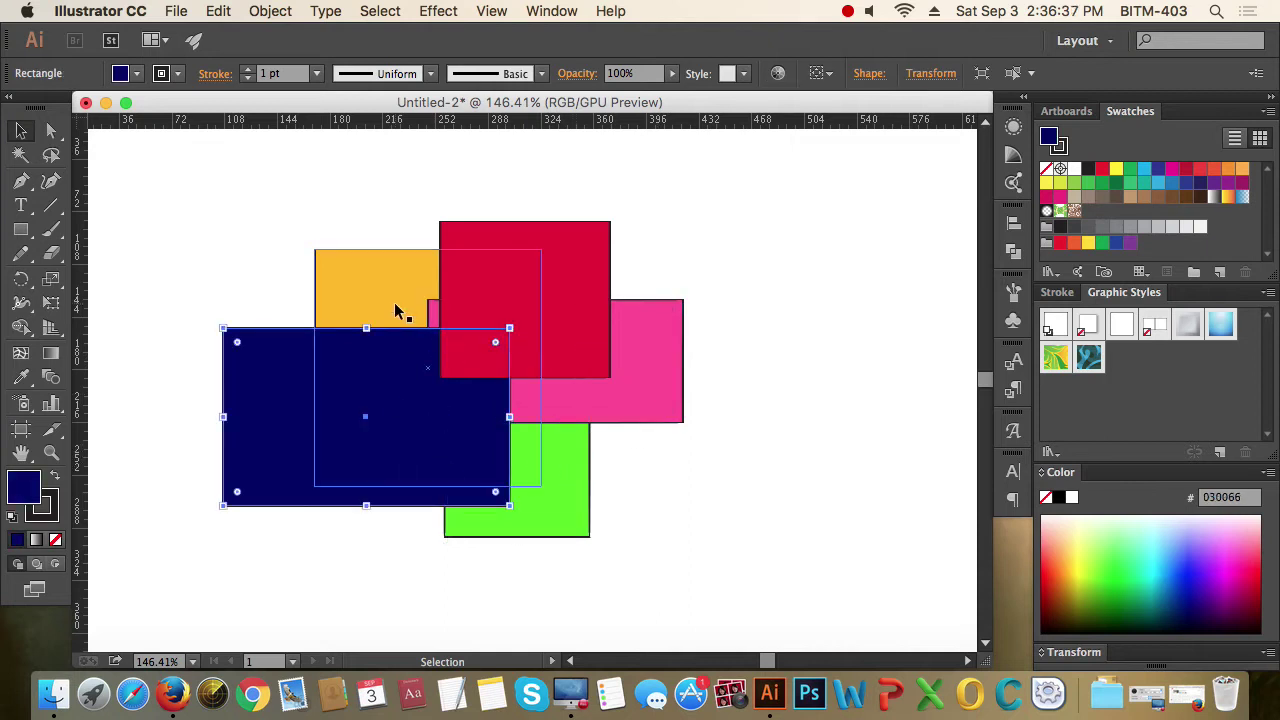
left_click(394, 305)
left_click(583, 289)
- Group all five overlapping rectangles and deselect the group
left_click_drag(186, 180, 721, 570)
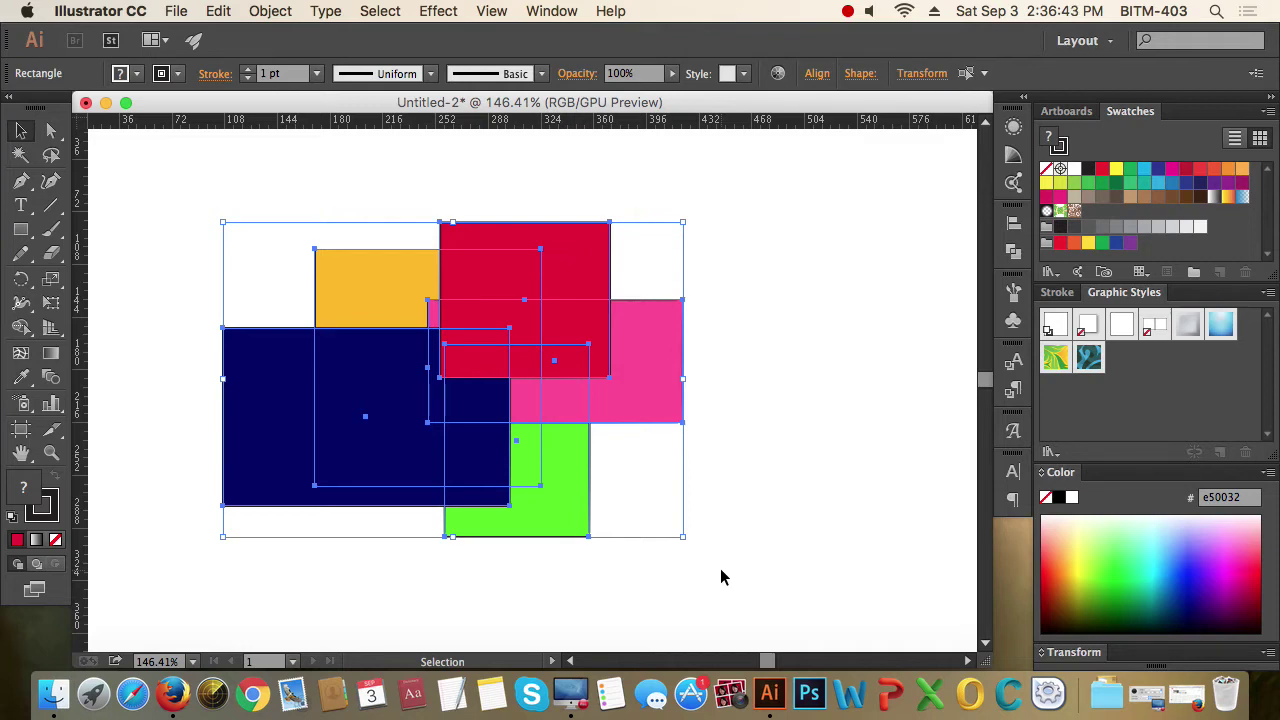
left_click(268, 11)
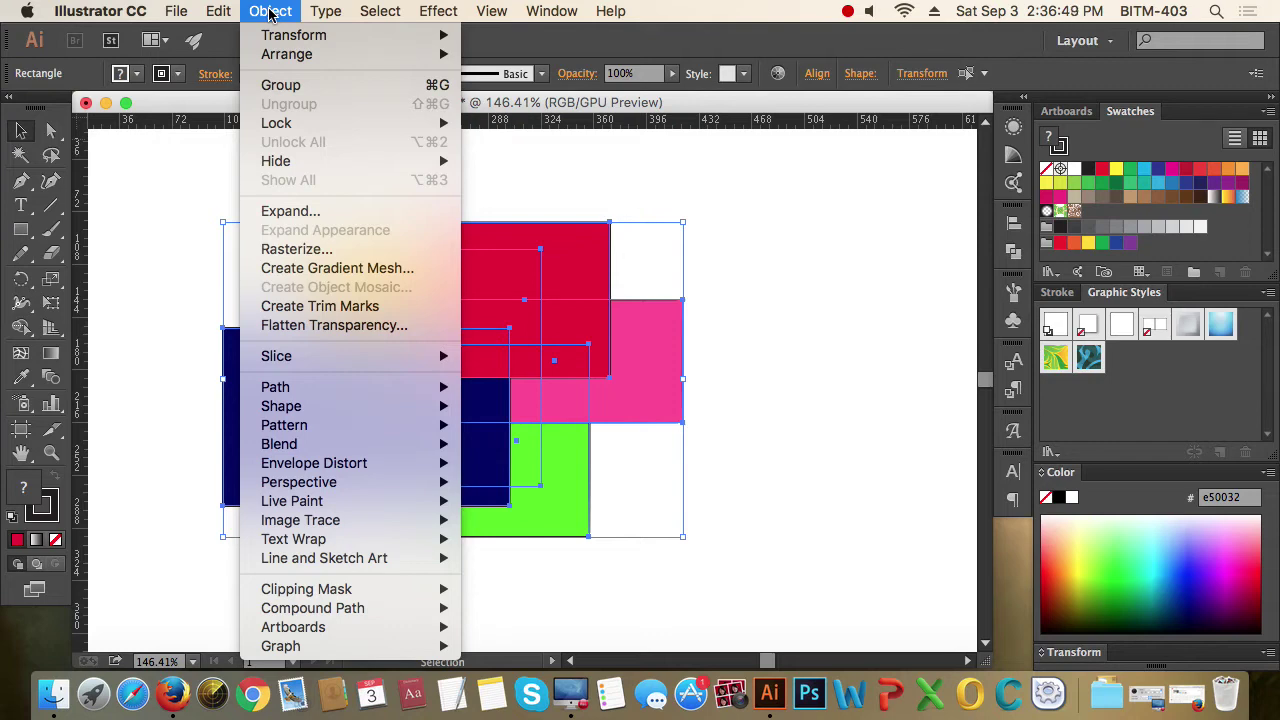
left_click(323, 88)
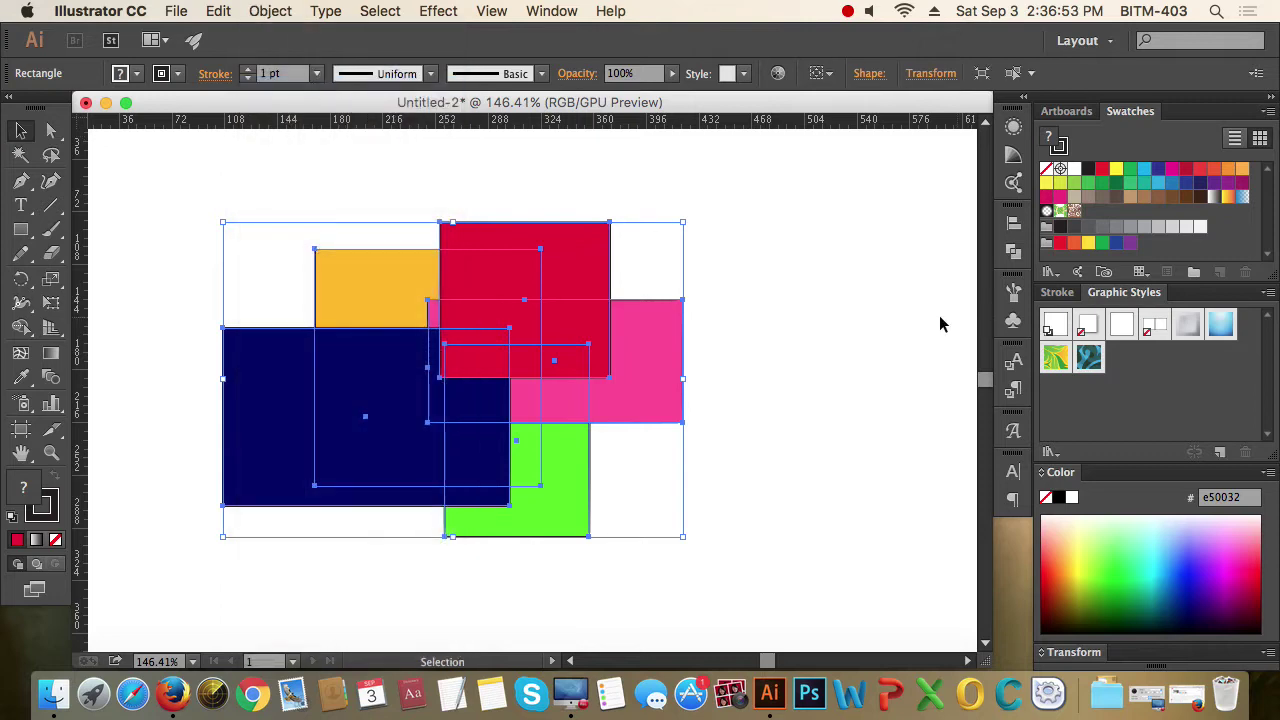
left_click(780, 262)
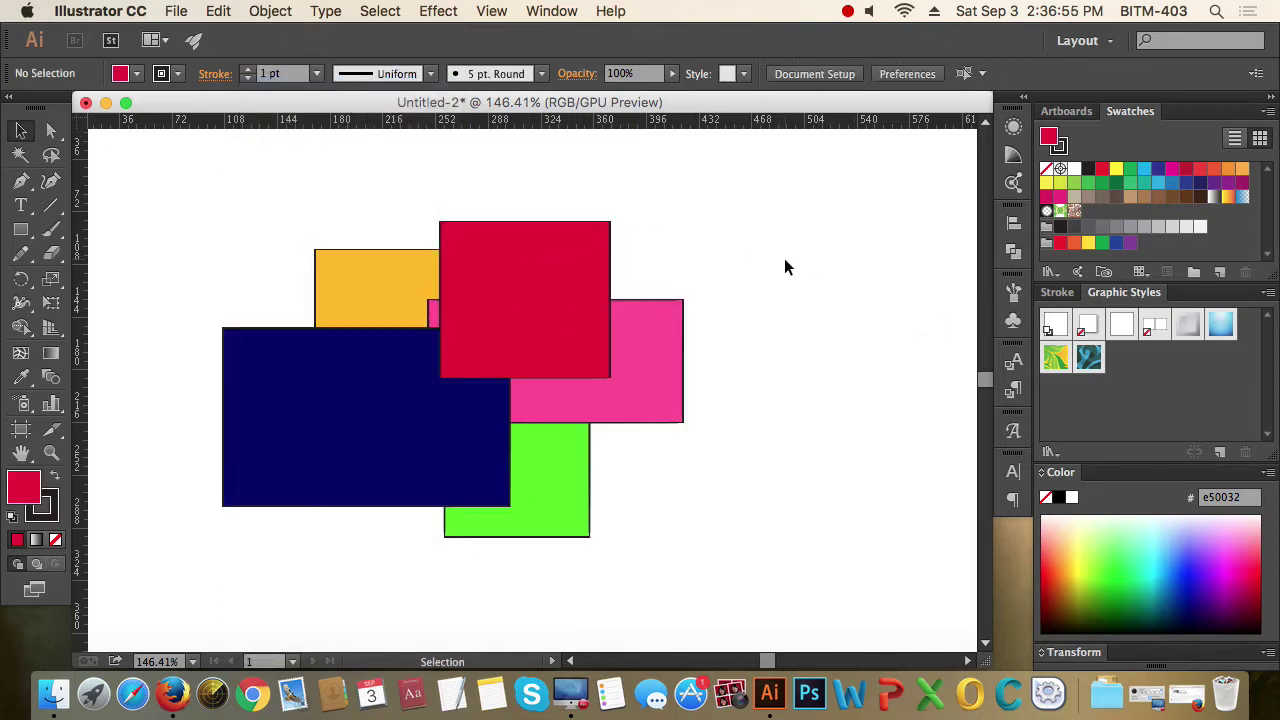
- Select the group through its red, green and dark blue members in turn to check that all the rectangles select together
left_click(605, 236)
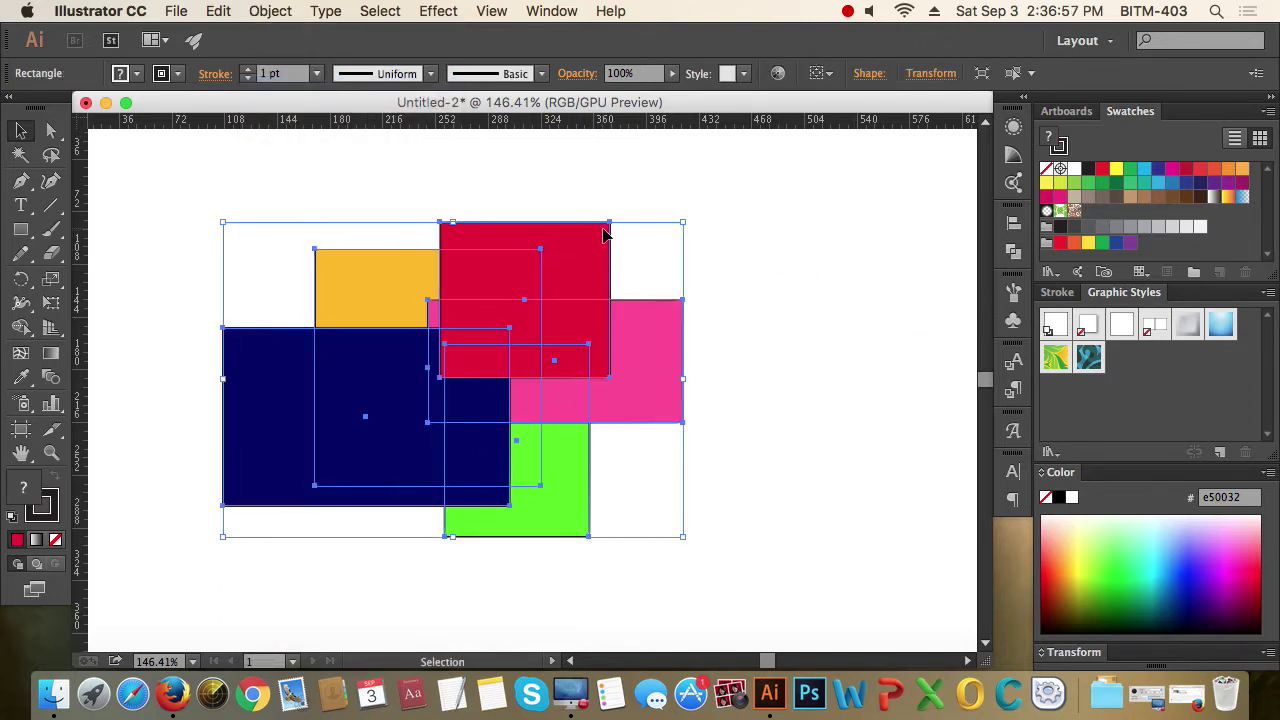
left_click(810, 447)
left_click(587, 535)
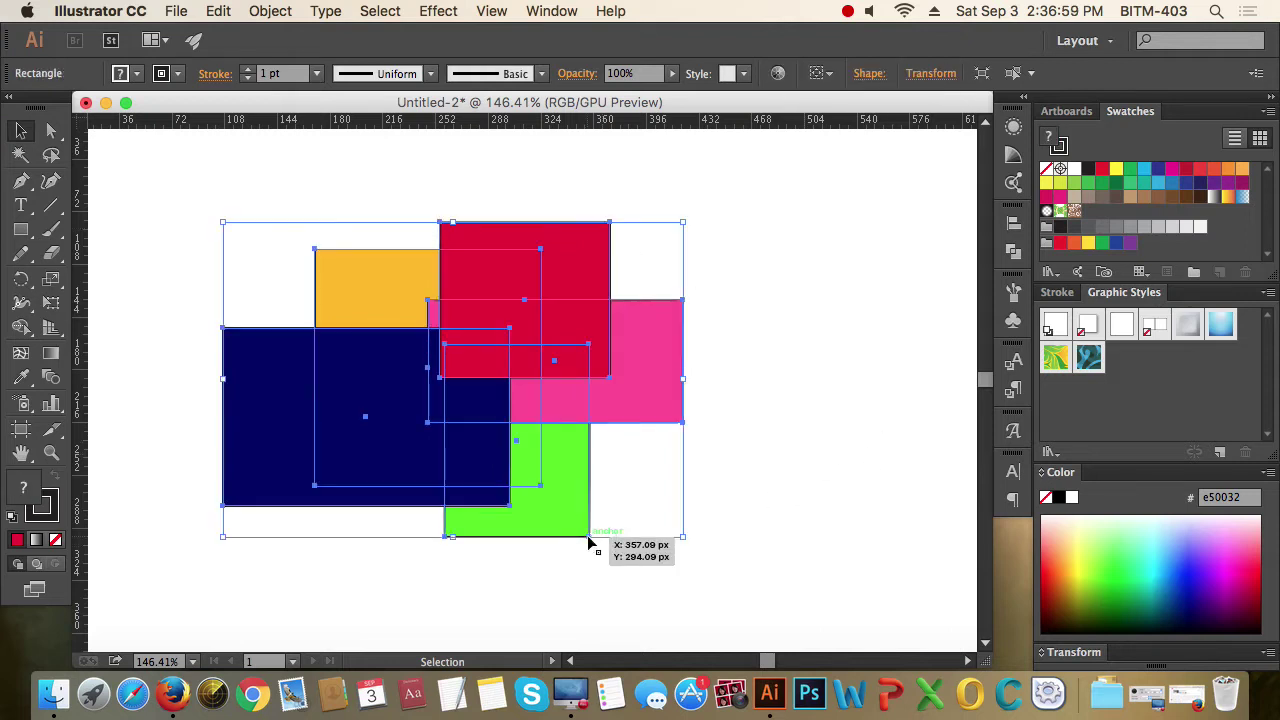
left_click(777, 559)
left_click(232, 488)
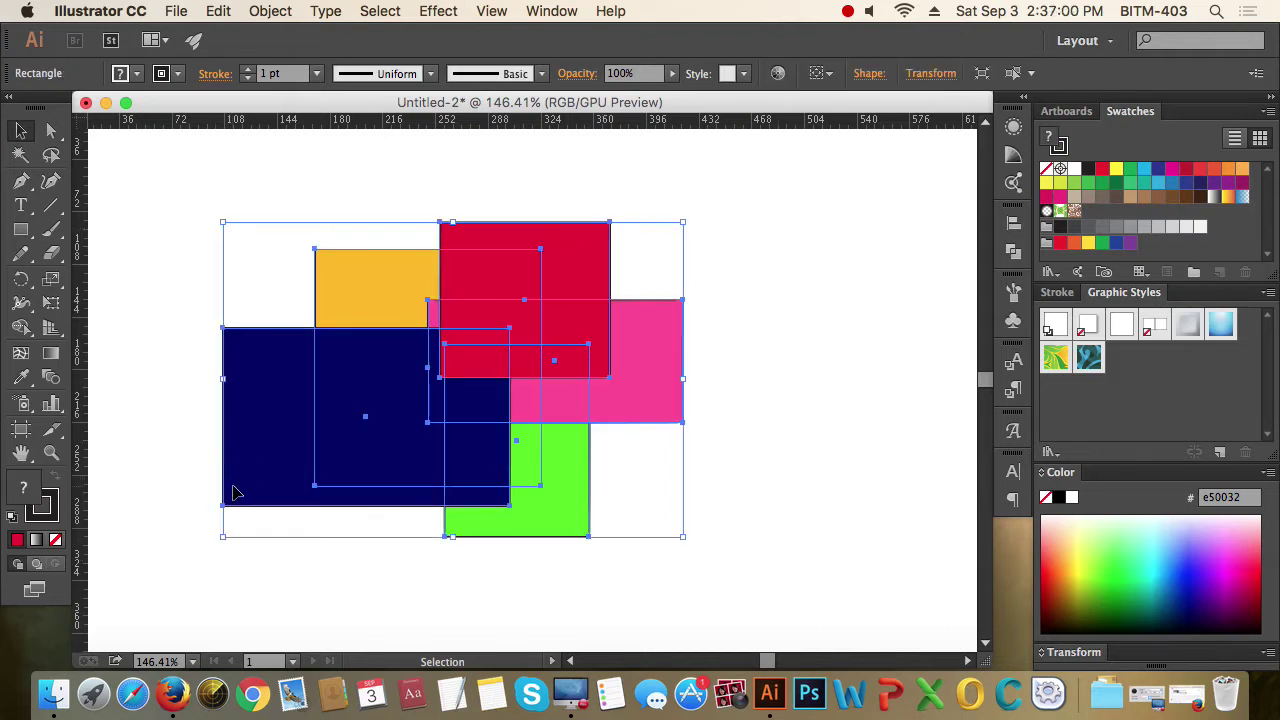
left_click(772, 585)
- Scale the whole group down from its lower-right corner, then enlarge it again as one unit
left_click(606, 238)
left_click_drag(683, 536, 285, 281)
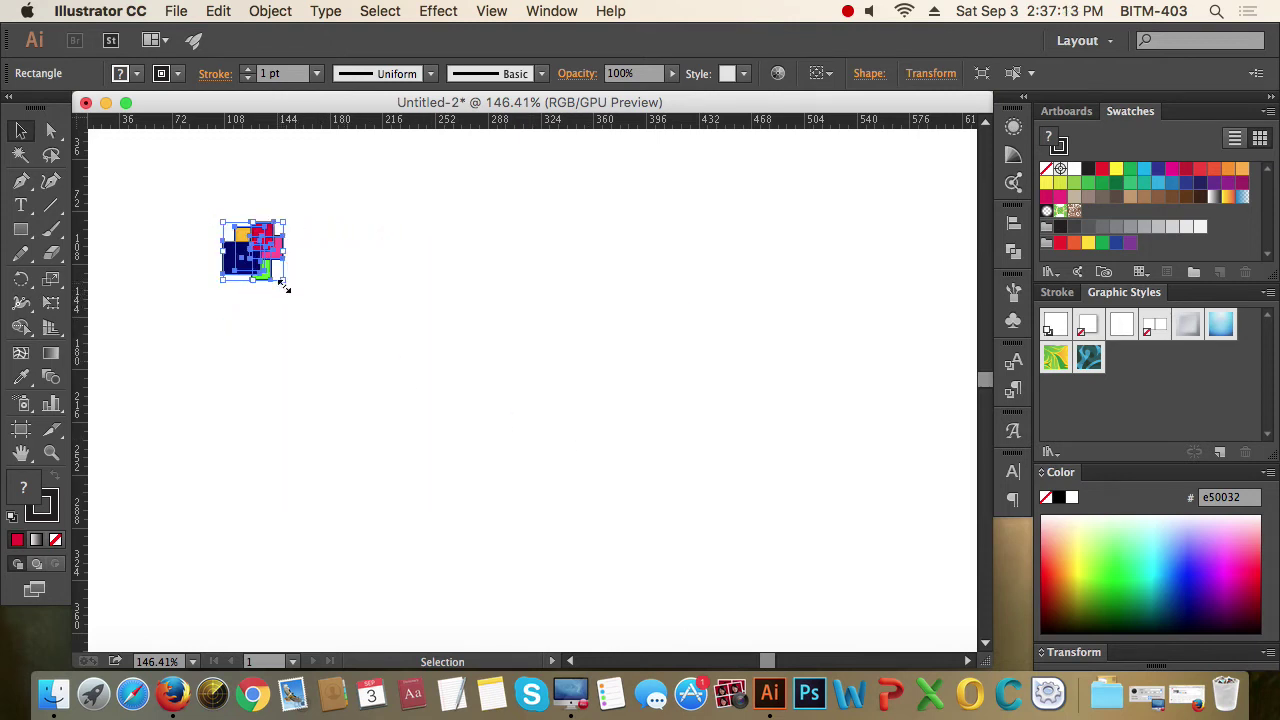
left_click_drag(285, 281, 370, 652)
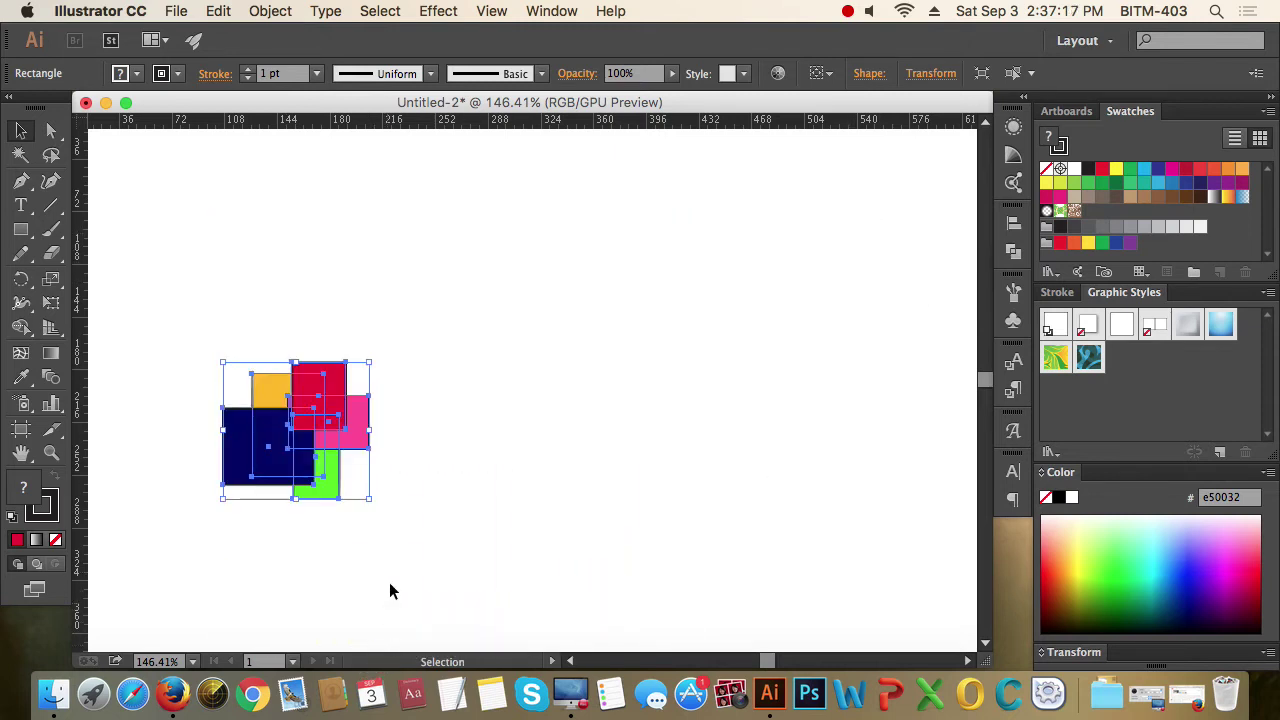
left_click_drag(374, 497, 545, 602)
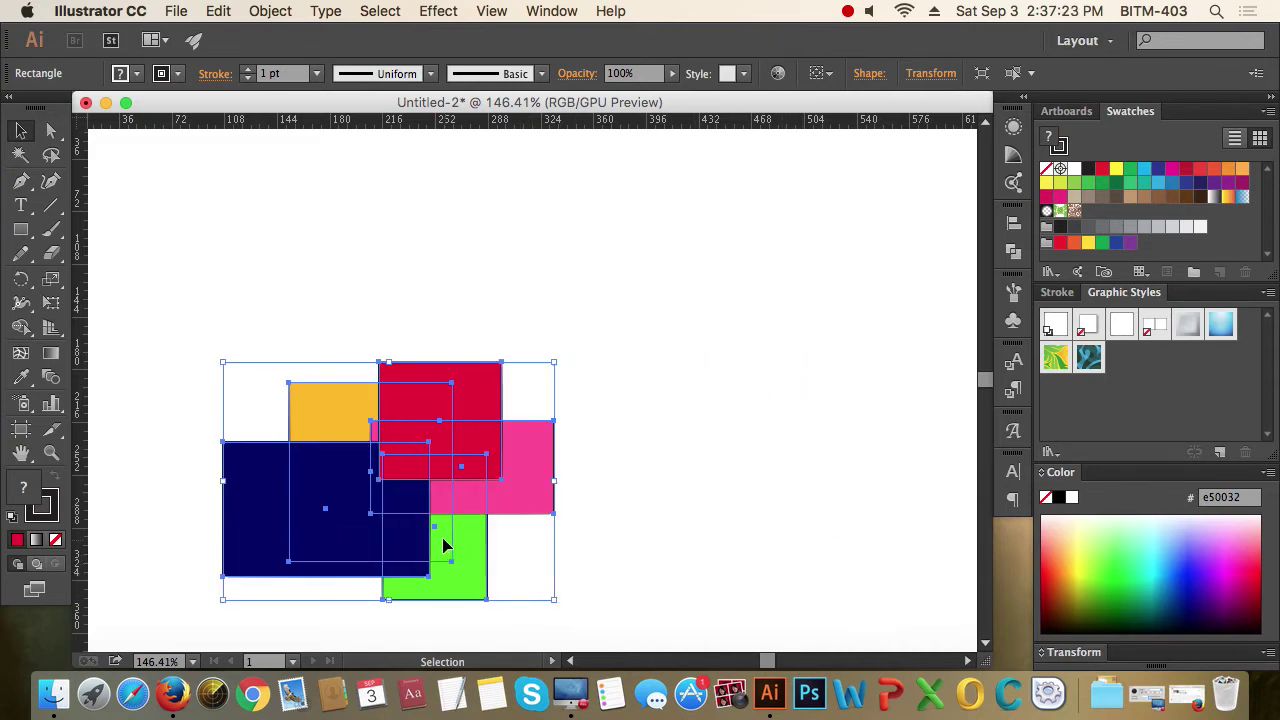
- Move the group up toward the artboard's upper-left area, enlarge it from its lower-right corner, and deselect it
left_click_drag(443, 529, 440, 390)
left_click_drag(548, 447, 720, 610)
left_click_drag(543, 480, 498, 421)
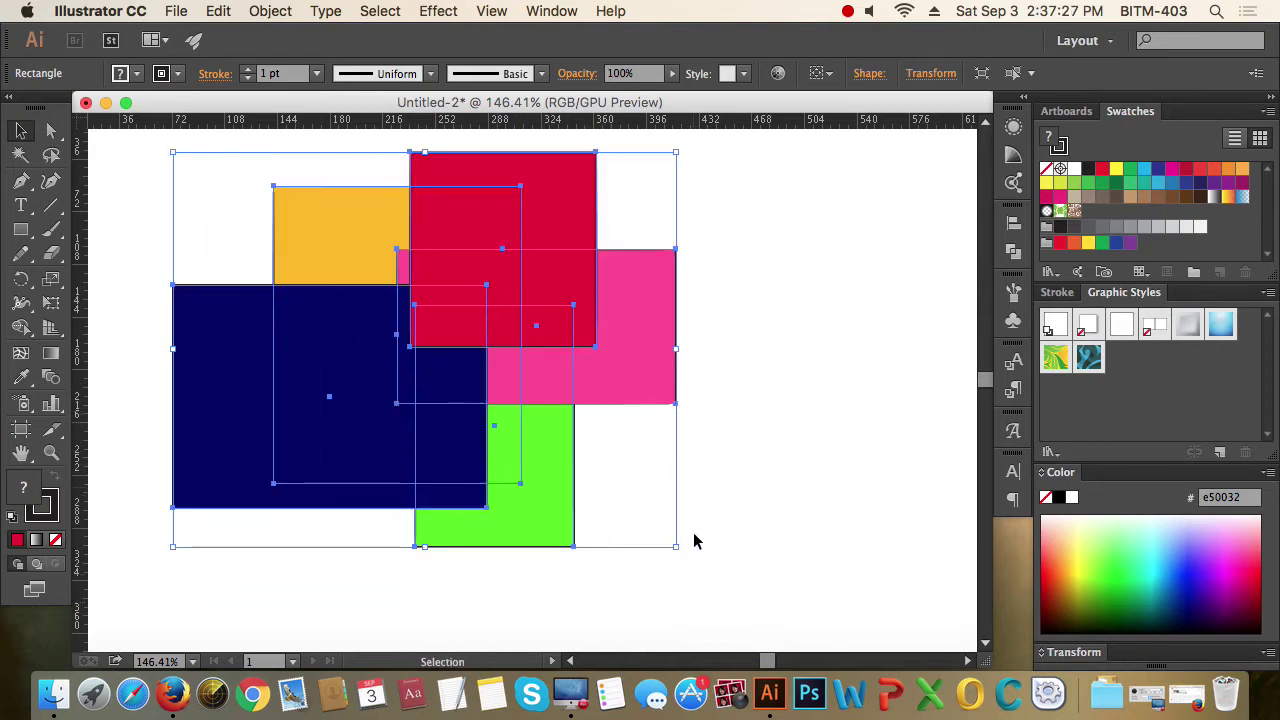
left_click_drag(680, 549, 789, 594)
left_click(843, 517)
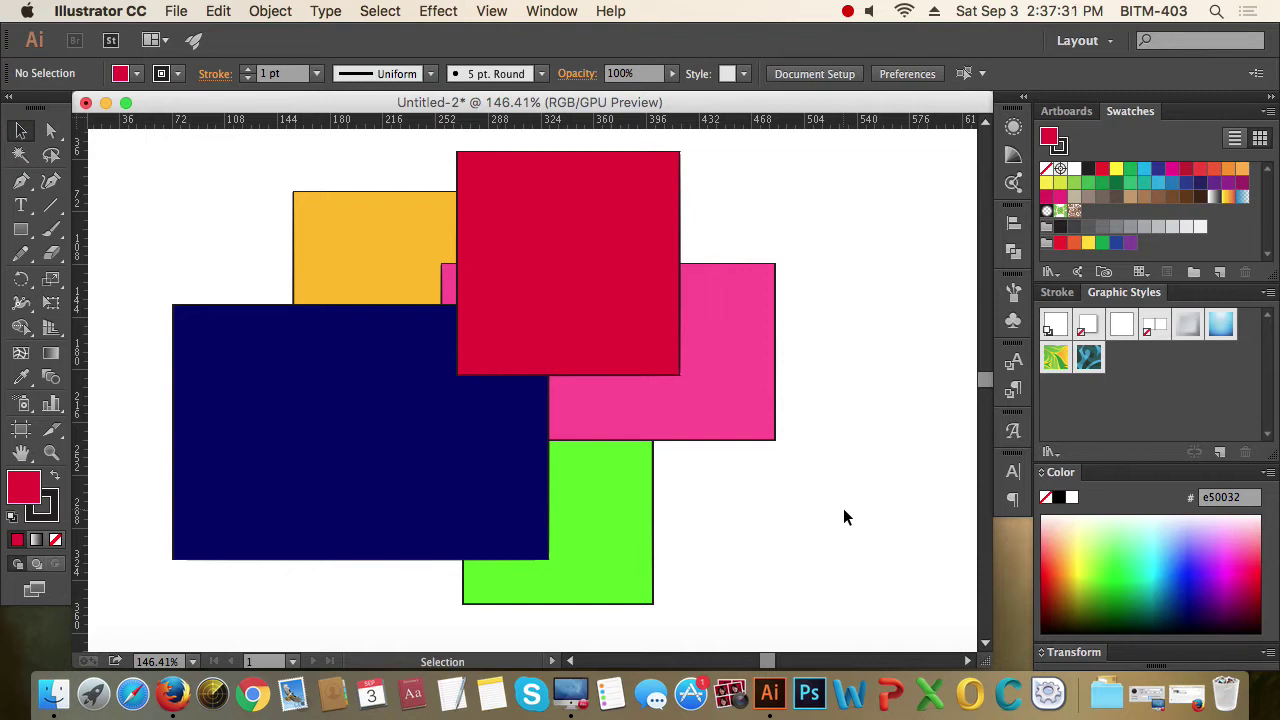
- Ungroup the enlarged group of five rectangles
left_click(676, 345)
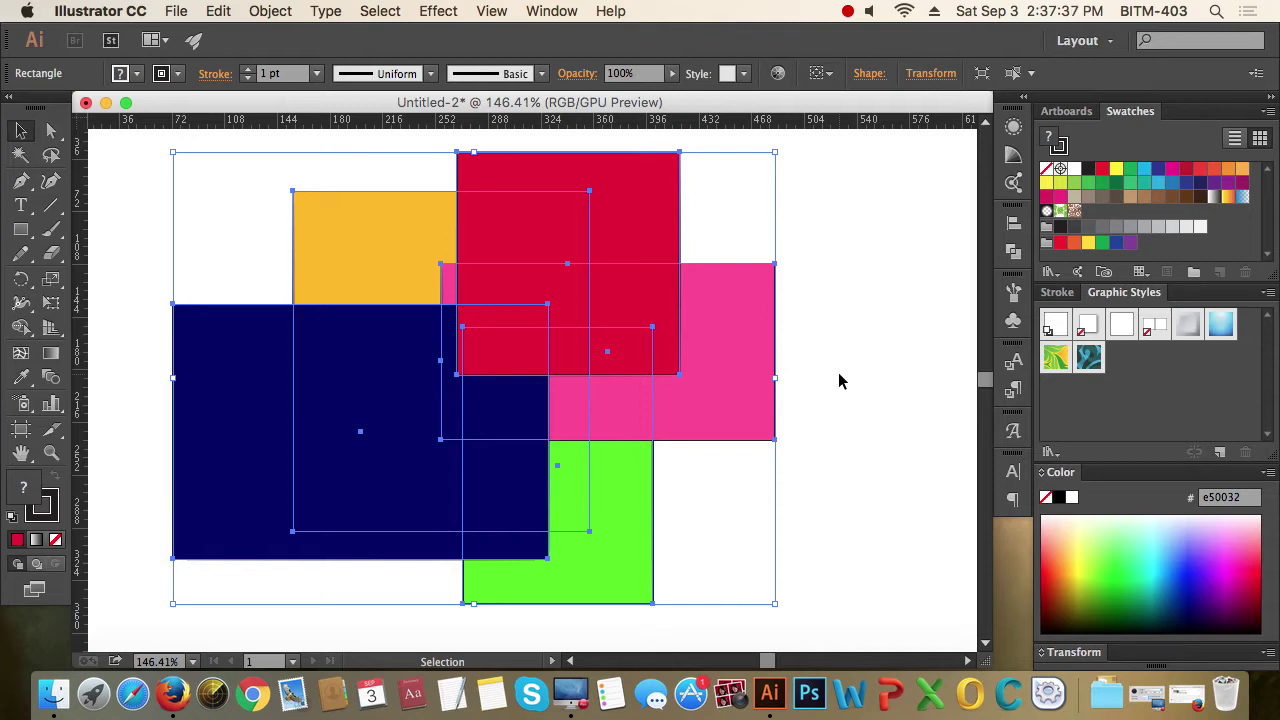
left_click(270, 11)
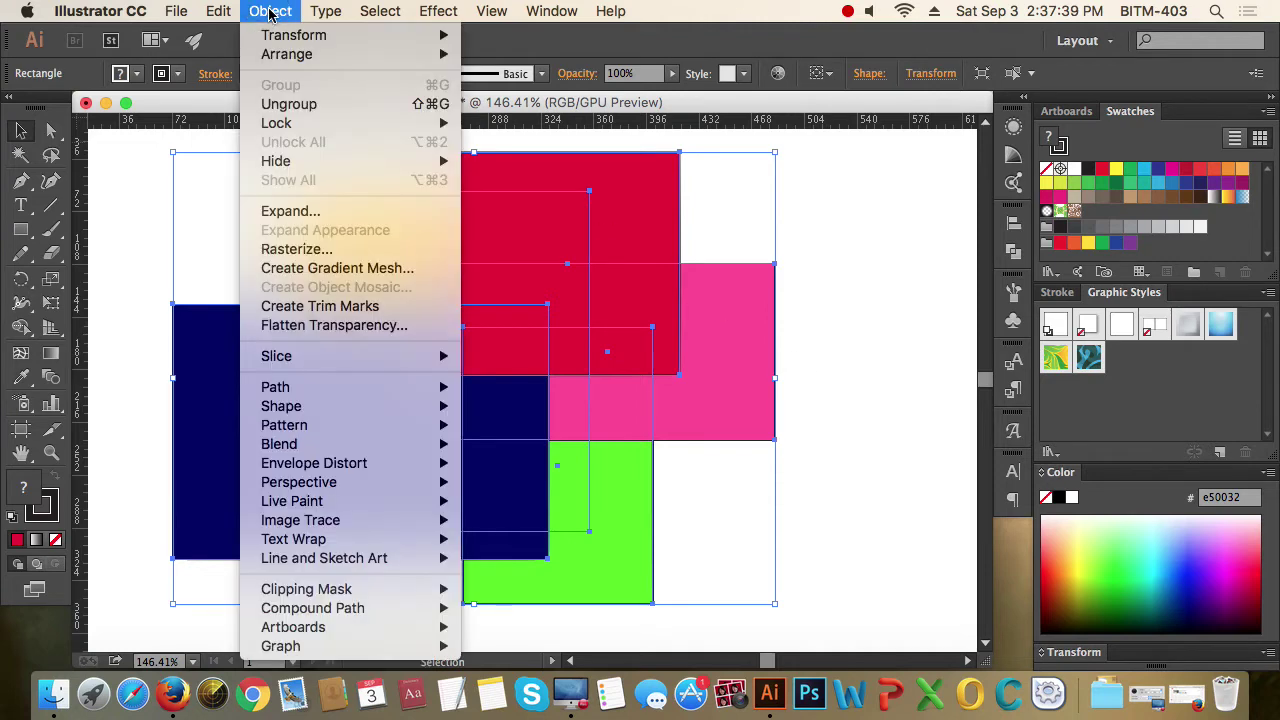
left_click(322, 106)
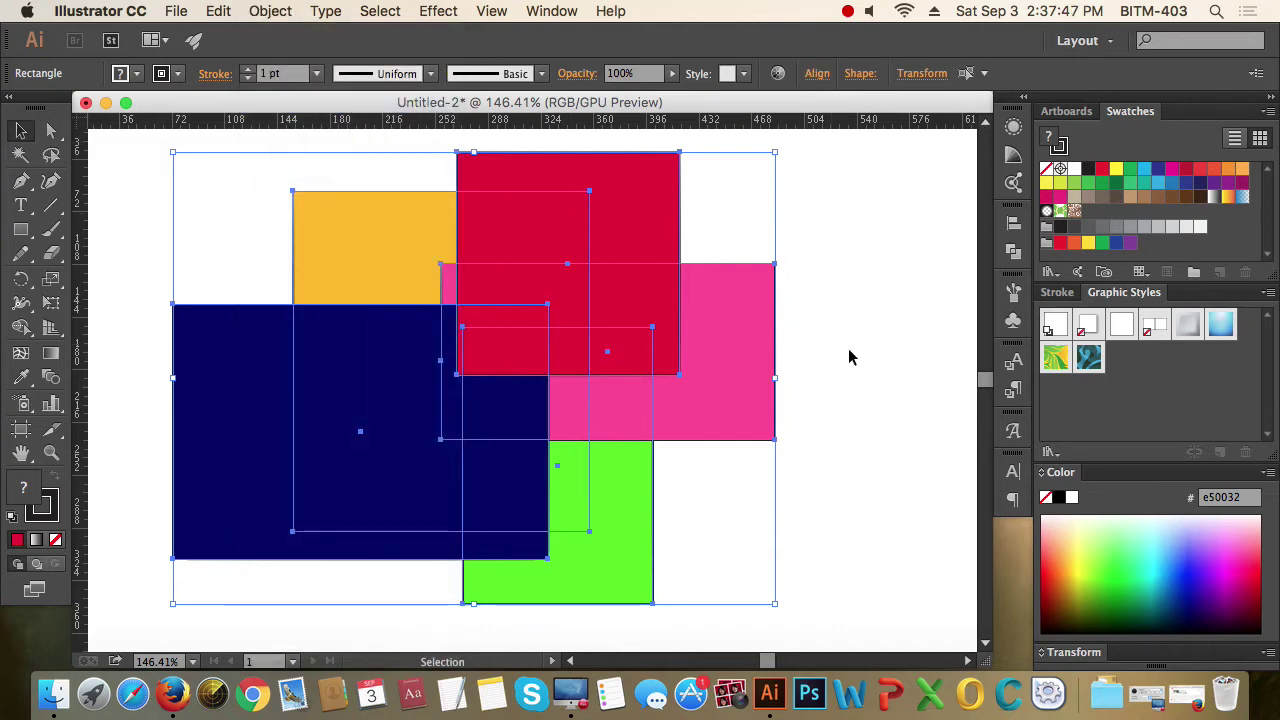
- Select the pink, red and dark blue rectangles one at a time to check that they are independent
left_click(858, 360)
left_click(766, 329)
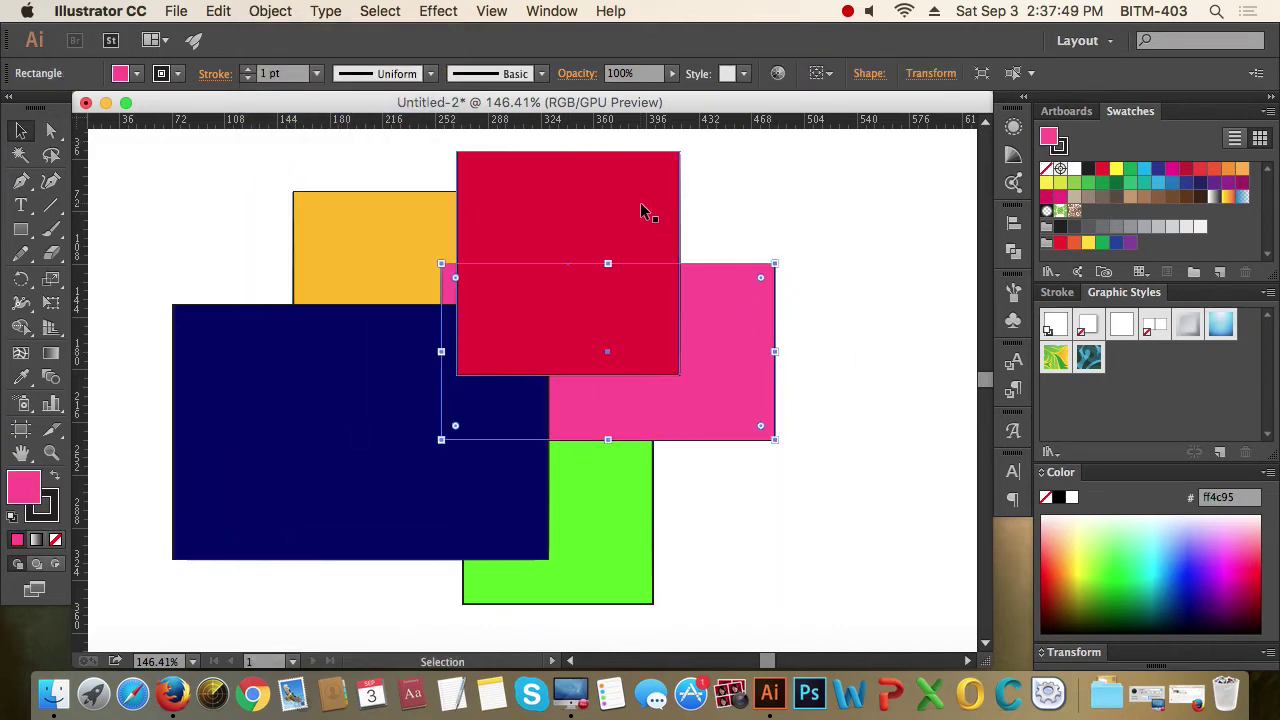
left_click(646, 209)
left_click(405, 316)
- Group all five rectangles again, then ungroup them
left_click_drag(832, 522, 300, 134)
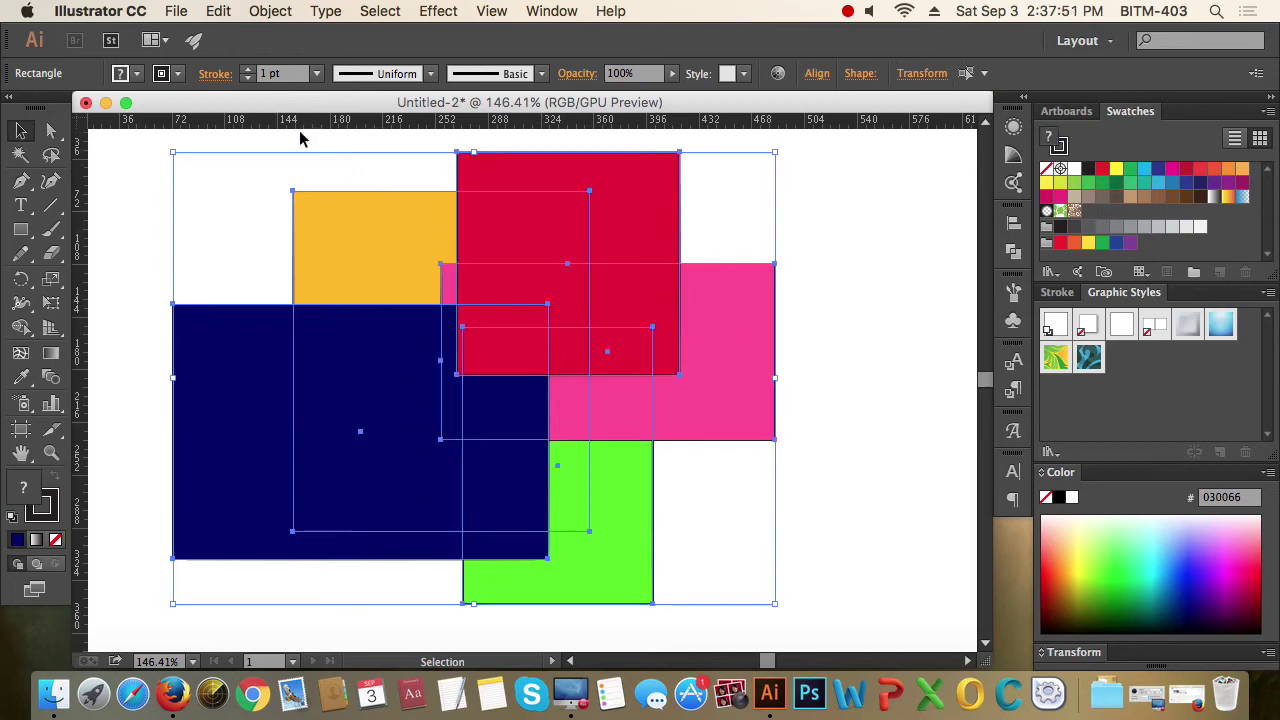
left_click(265, 11)
left_click(314, 86)
left_click(271, 11)
left_click(310, 88)
left_click(271, 11)
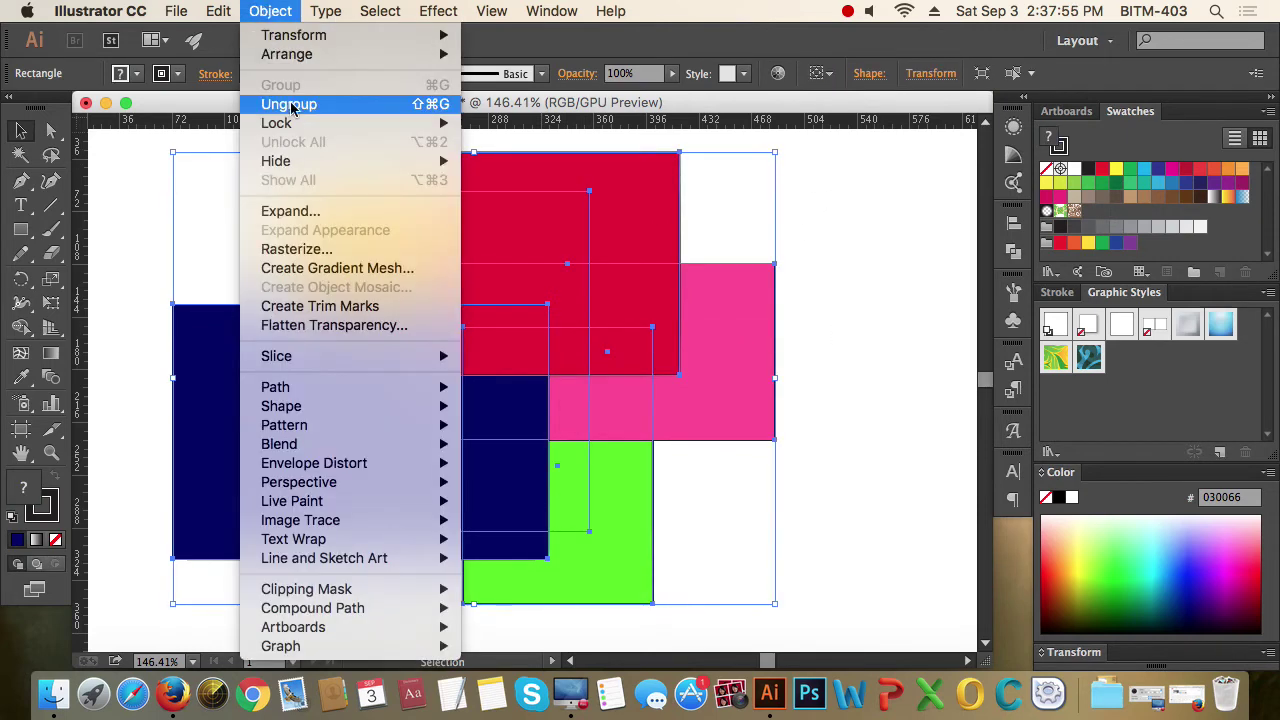
left_click(289, 104)
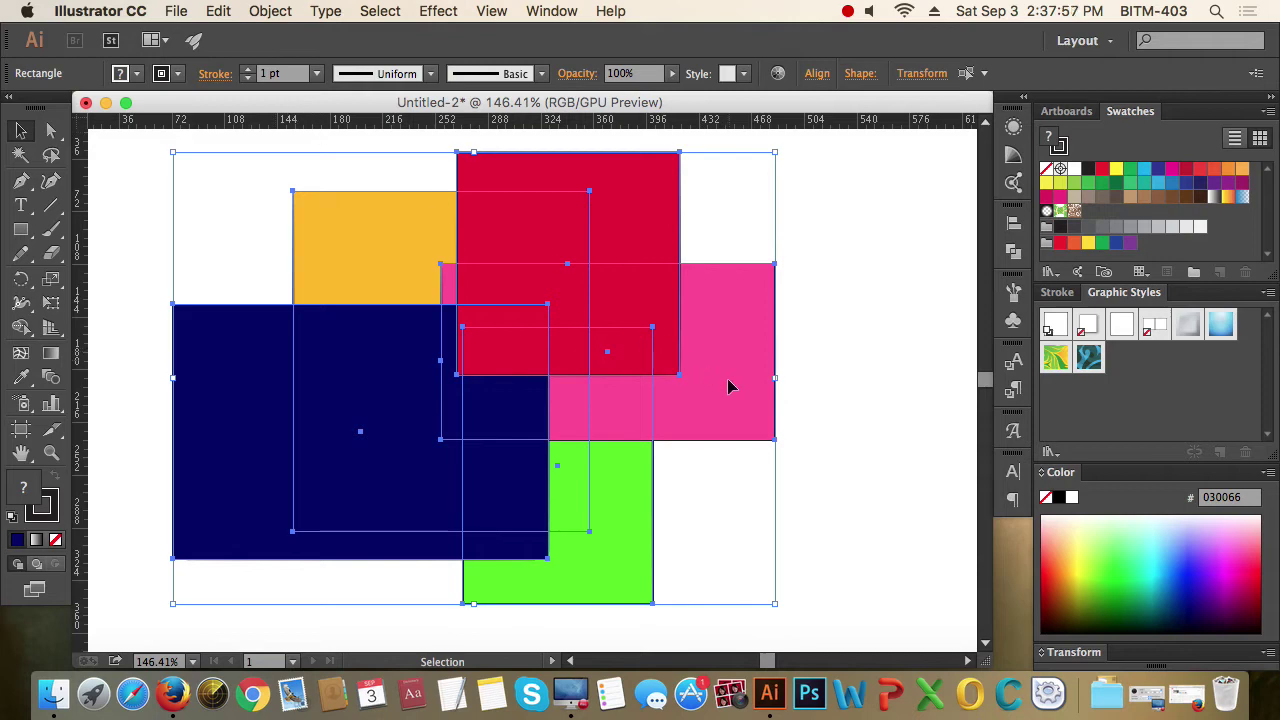
- Move all five selected rectangles together slightly left and down, then deselect them
left_click(718, 348)
left_click_drag(718, 348, 688, 363)
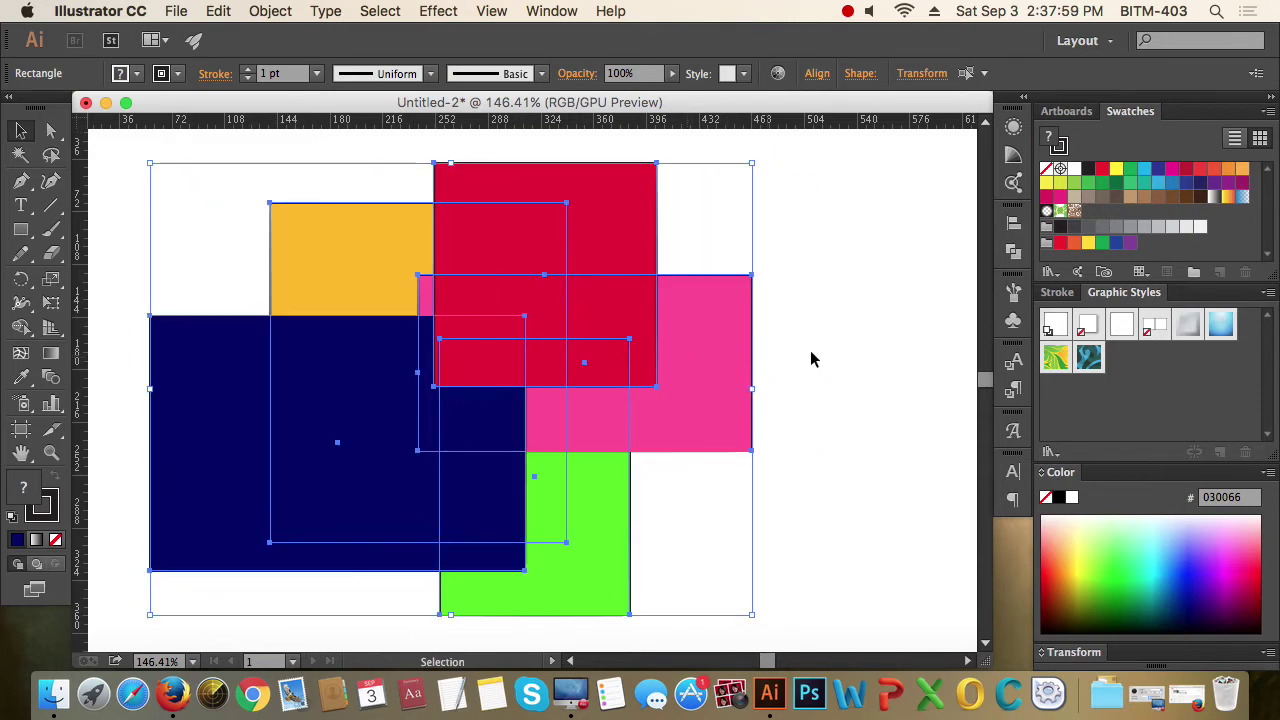
left_click(836, 331)
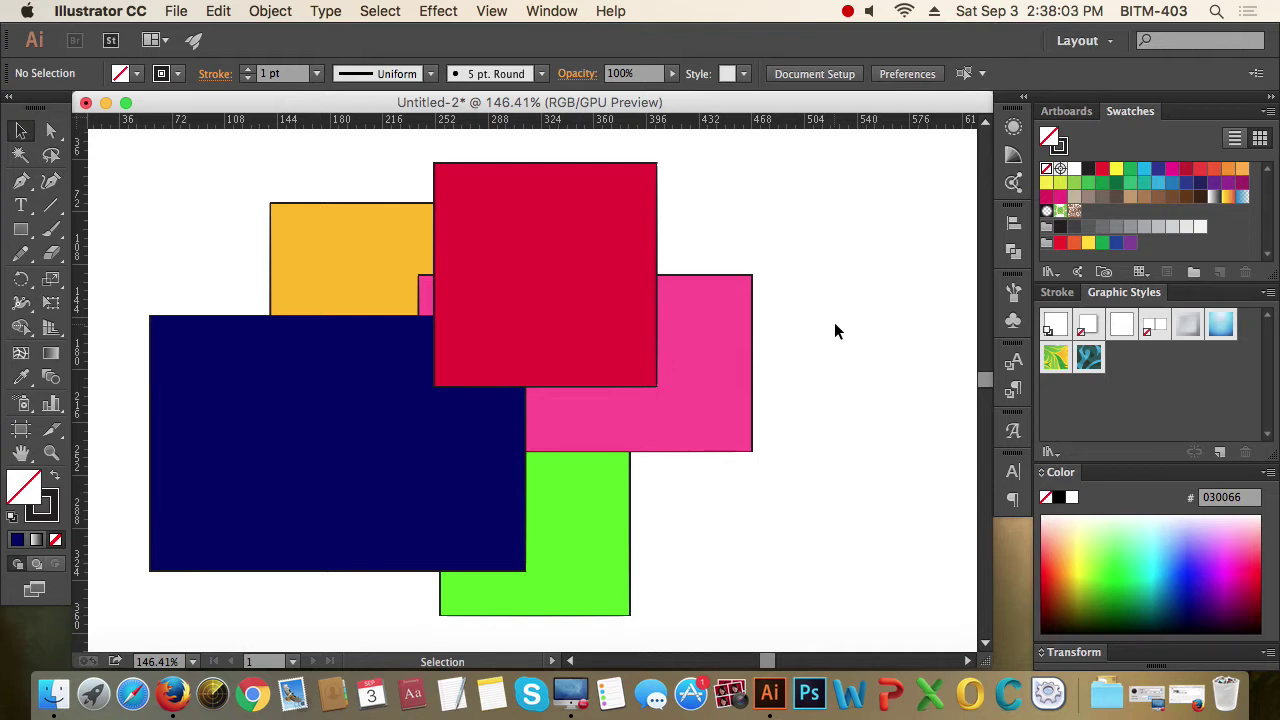
- Select each of the five ungrouped rectangles in turn to check that they can be picked individually, then deselect
left_click(731, 343)
left_click(609, 206)
left_click(380, 389)
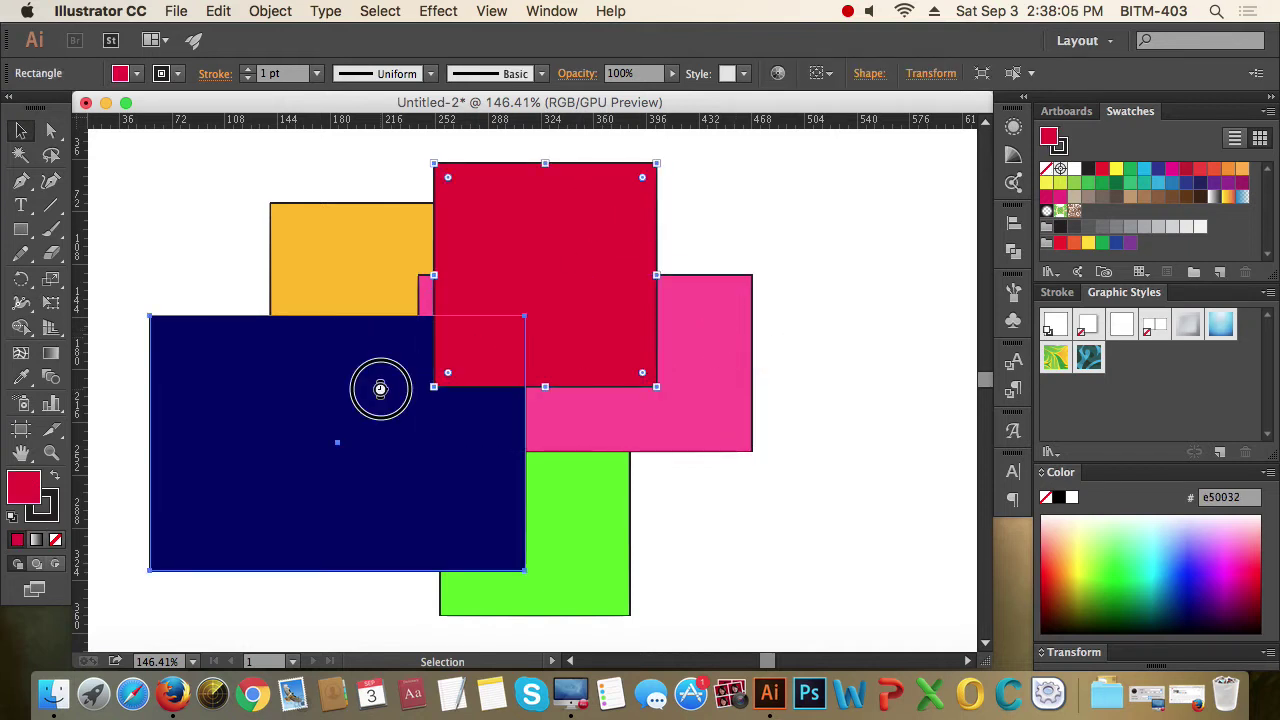
left_click(354, 243)
left_click(589, 494)
left_click(772, 532)
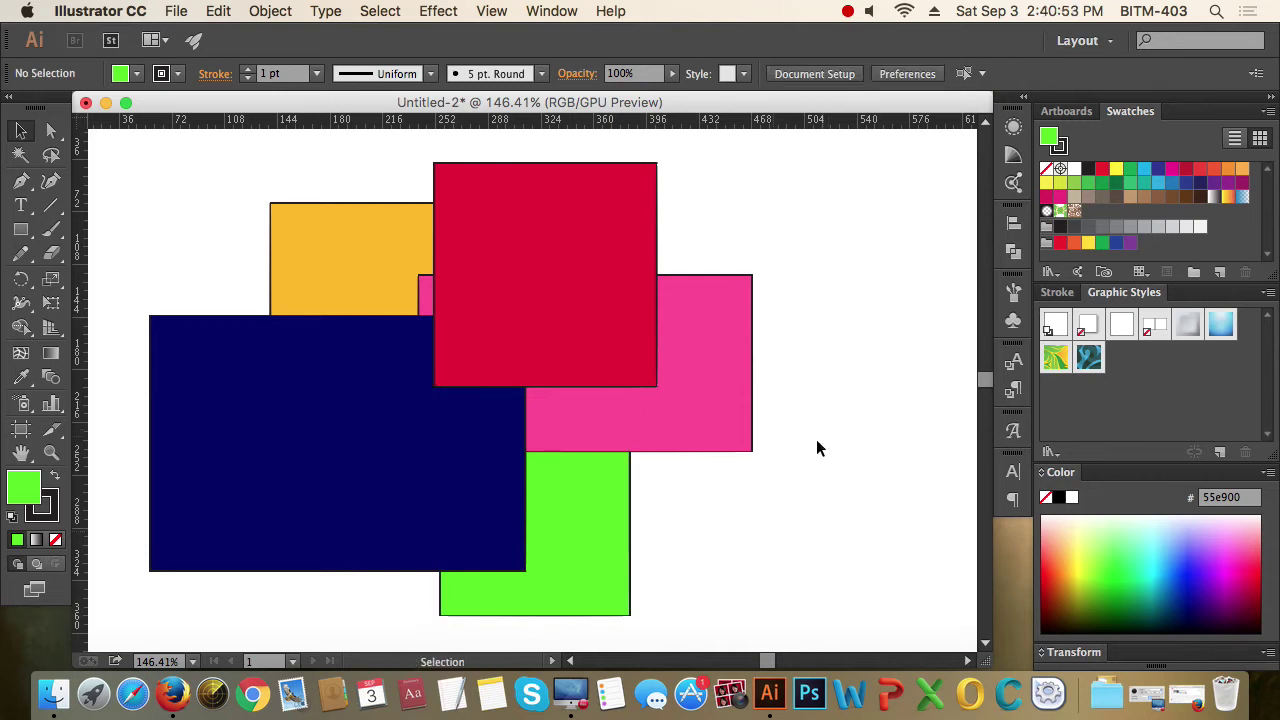
left_click(695, 402)
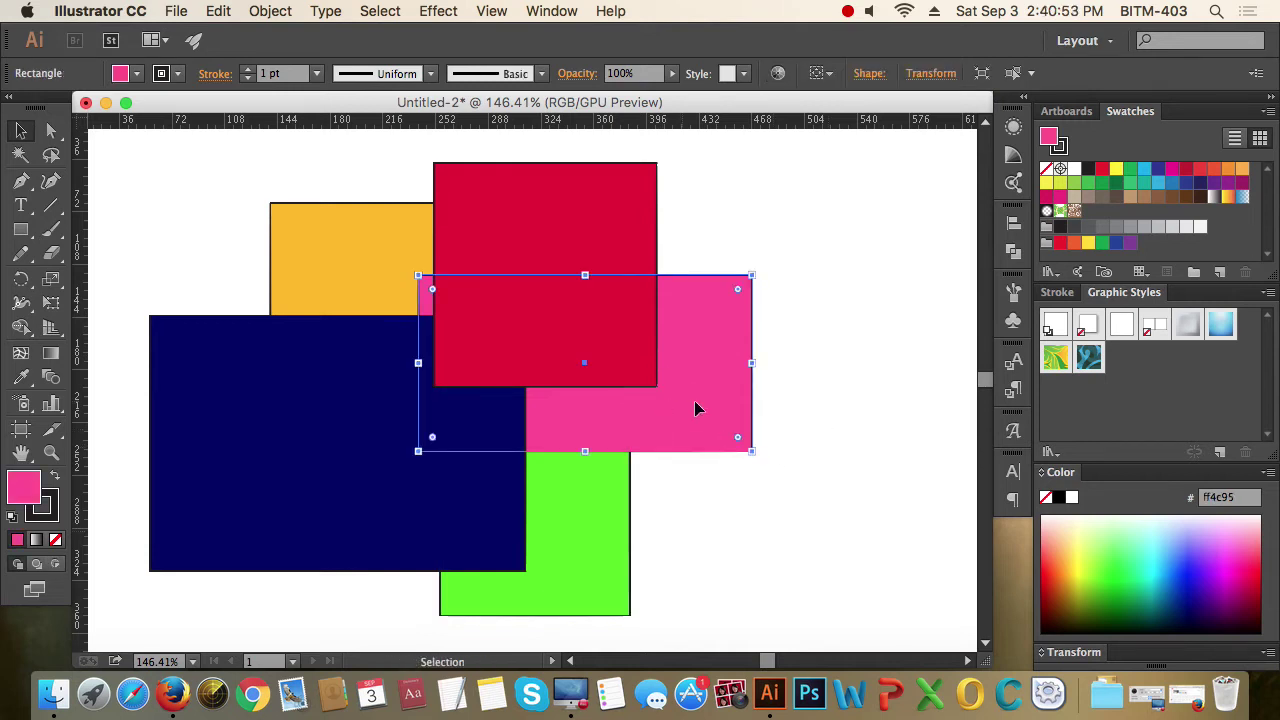
left_click(566, 251)
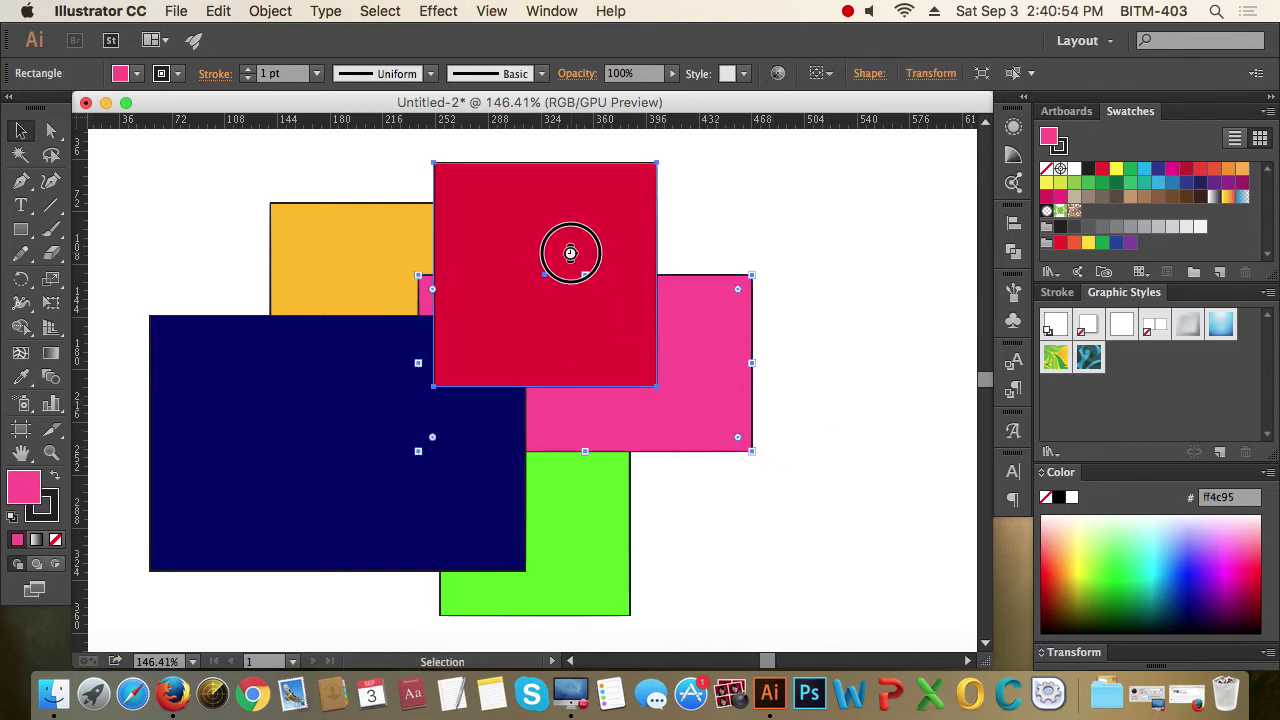
left_click(800, 434)
- Draw a small red circle with the Ellipse tool in the empty artboard area below and right of the rectangles
scroll(800, 436, "up", 8)
scroll(651, 386, "right", 8)
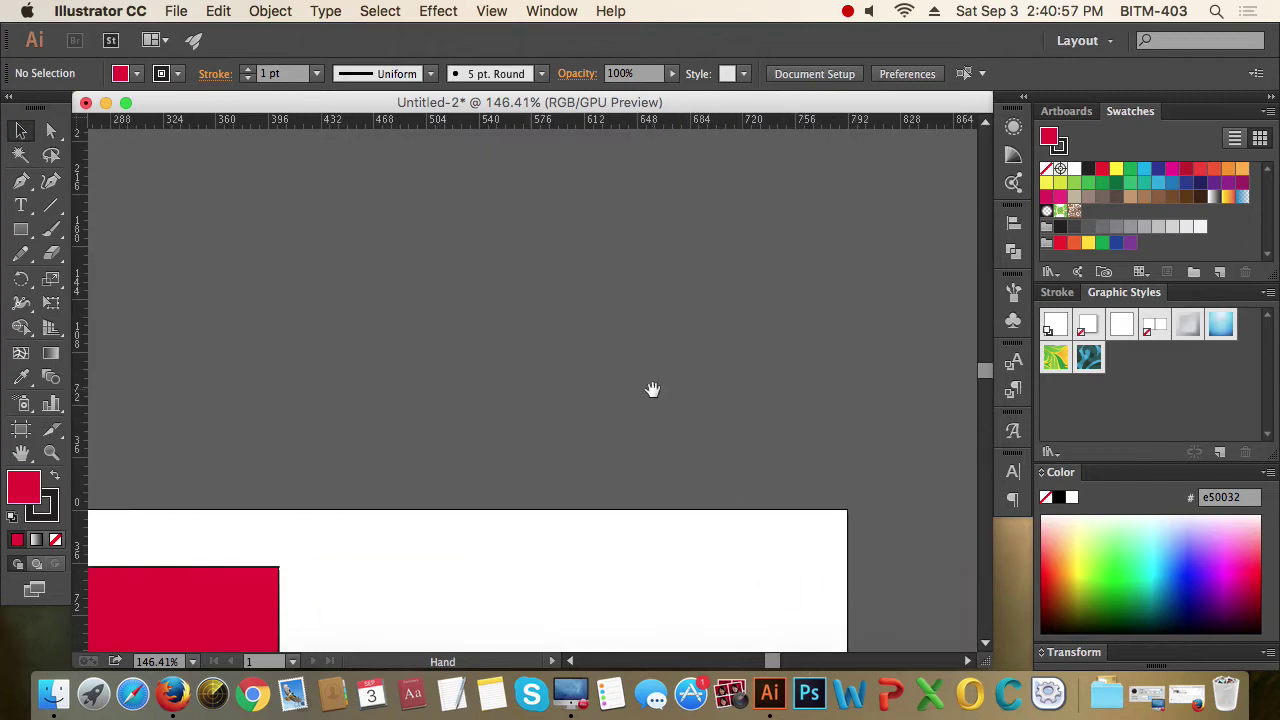
scroll(651, 386, "down", 8)
scroll(652, 223, "down", 10)
scroll(652, 223, "left", 3)
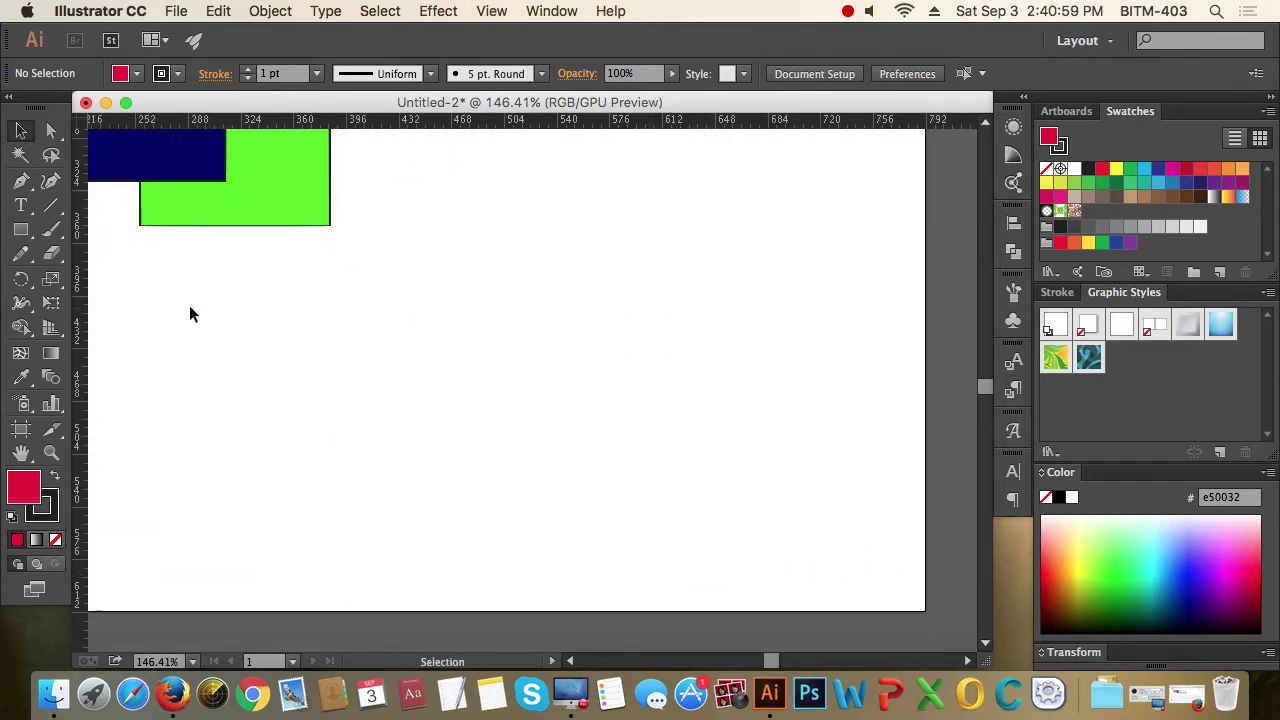
left_click_drag(21, 229, 128, 274)
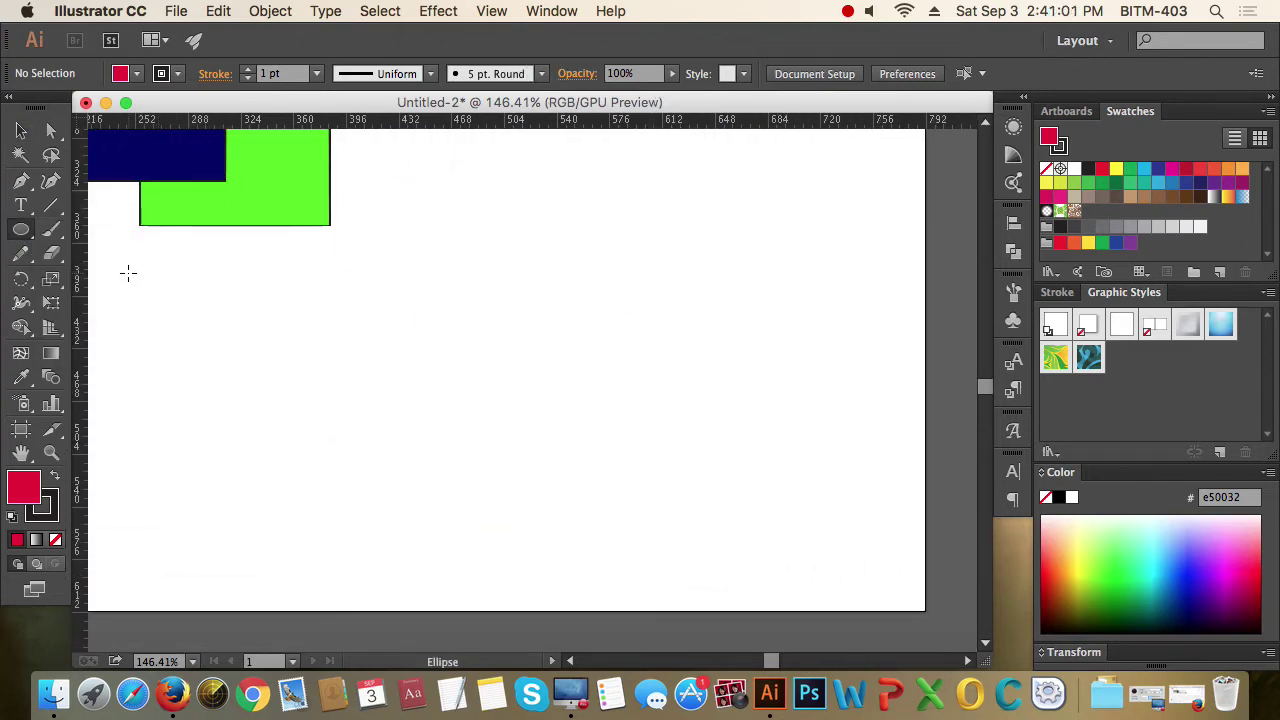
left_click_drag(600, 378, 641, 419)
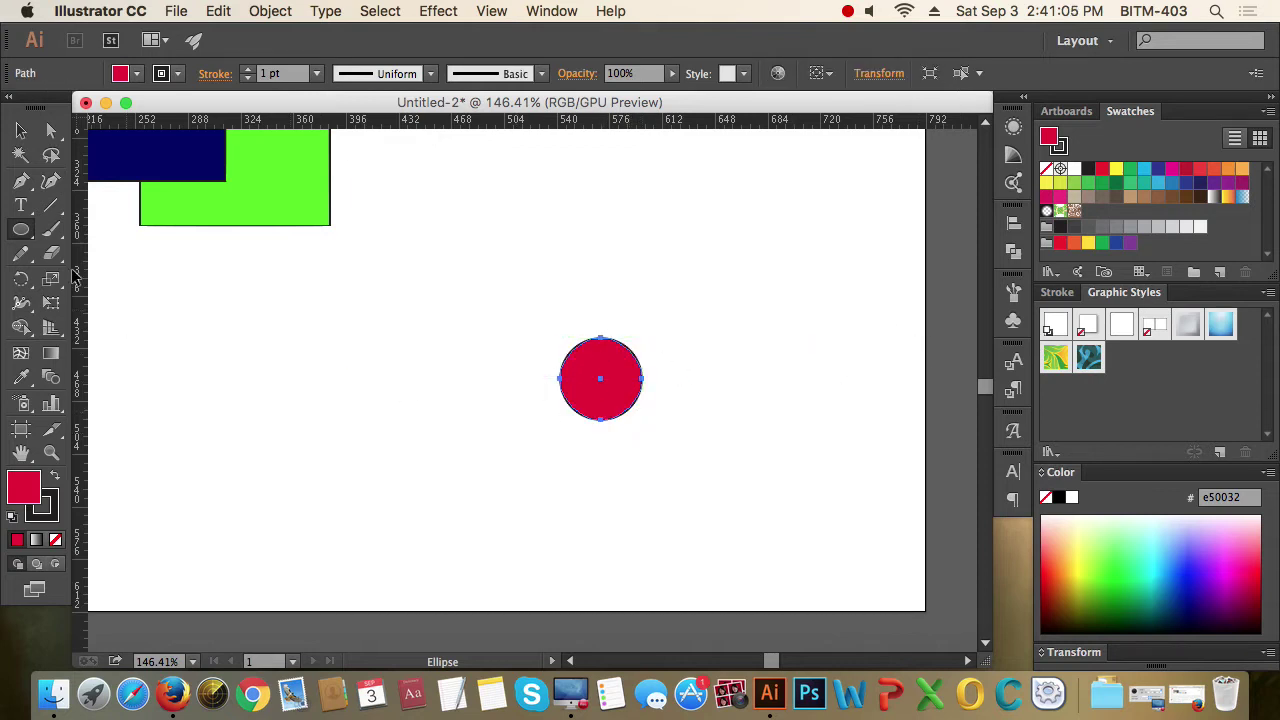
- Draw a large rectangle completely covering the red circle and fill it with green 01c700
left_click_drag(21, 229, 126, 229)
left_click_drag(387, 268, 792, 497)
left_click(1124, 572)
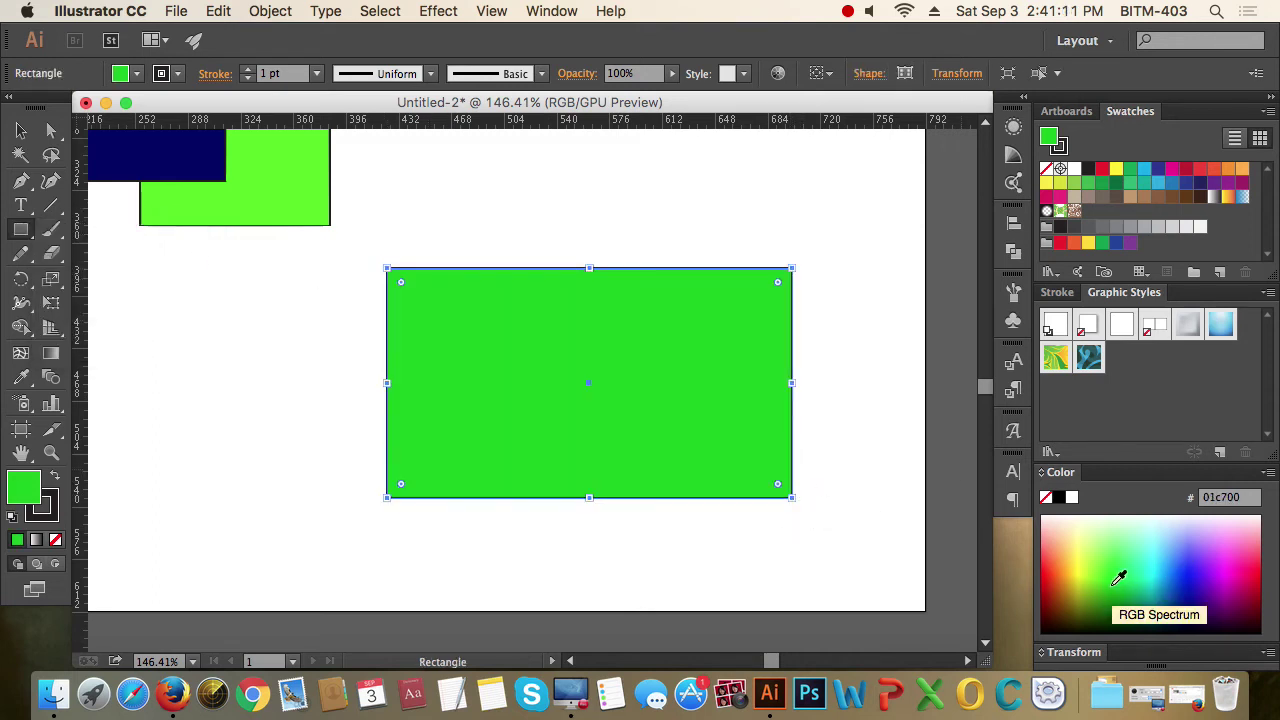
- Select and deselect the new green rectangle to check whether the circle behind it can be reached
left_click(21, 131)
left_click(257, 313)
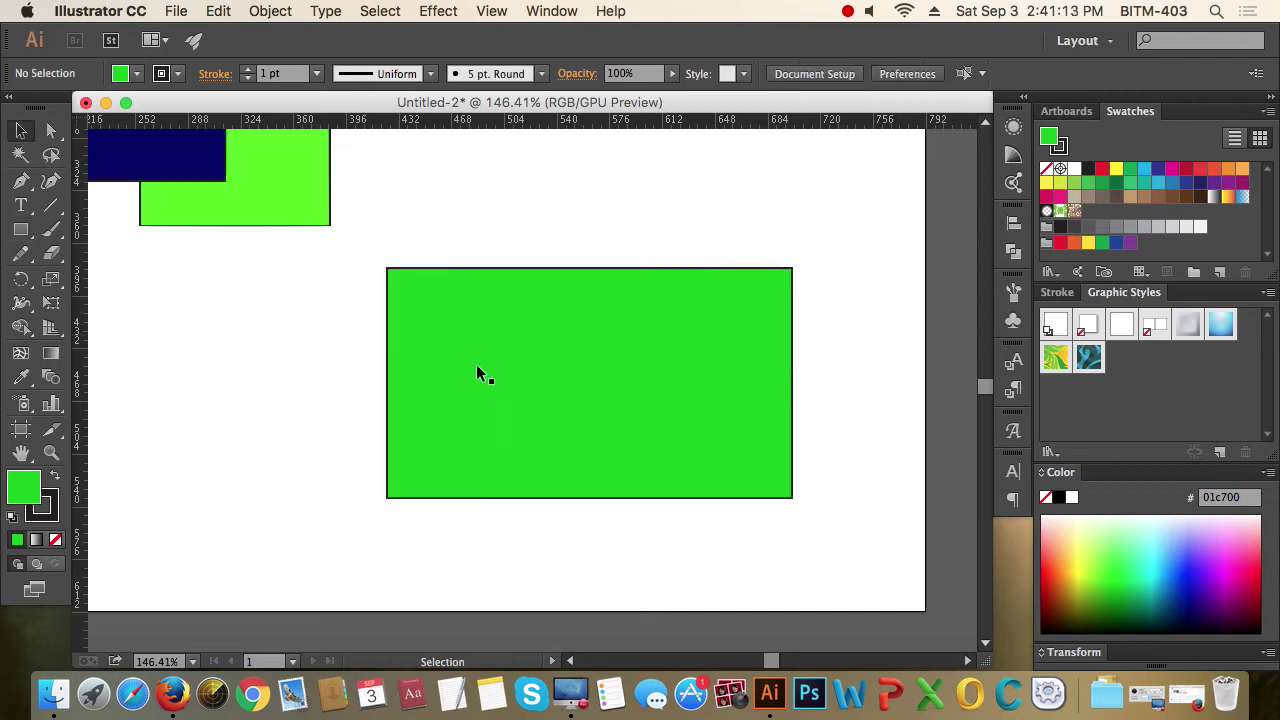
left_click(752, 421)
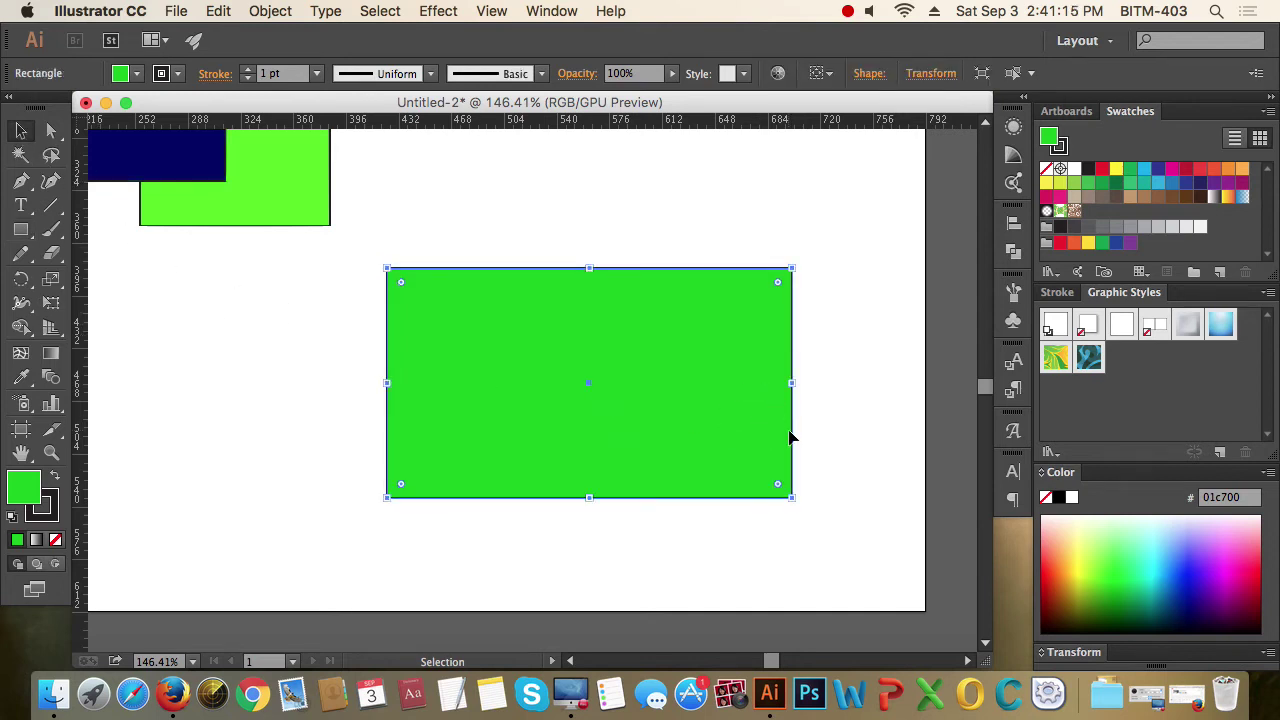
left_click(843, 431)
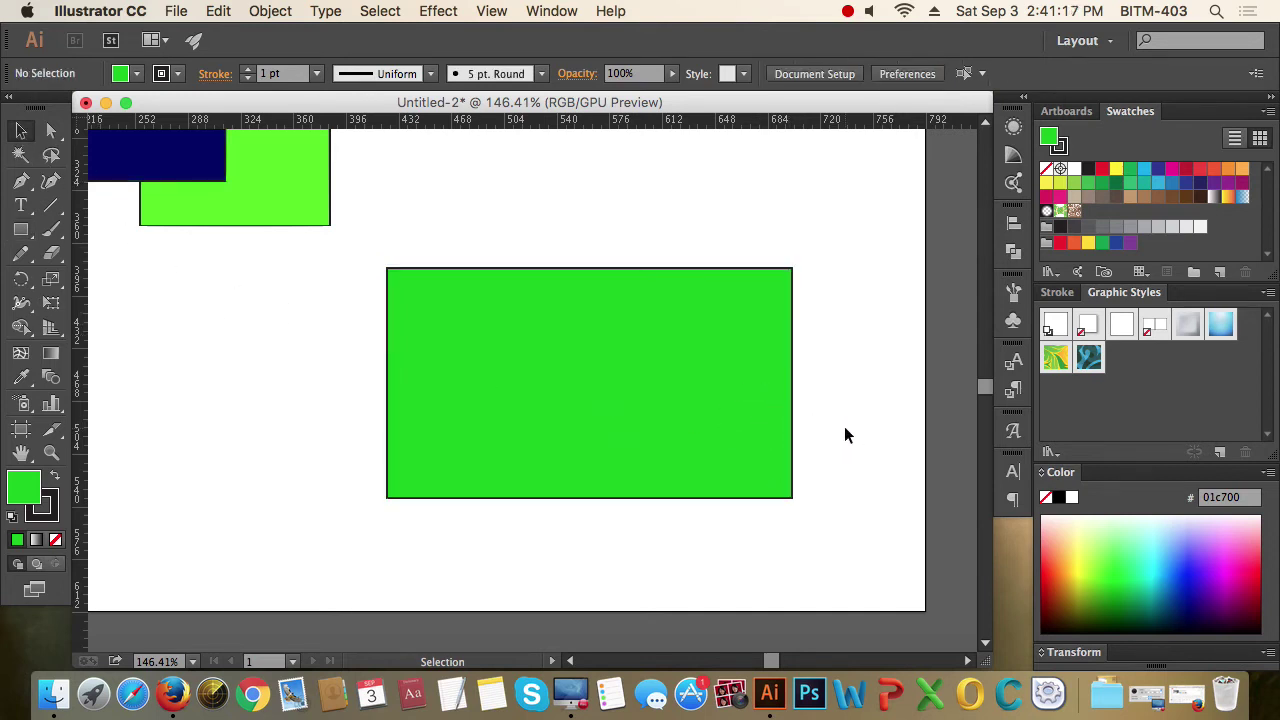
- Select the large green rectangle and several of the overlapping colored rectangles in turn to examine how they are stacked
left_click(789, 458)
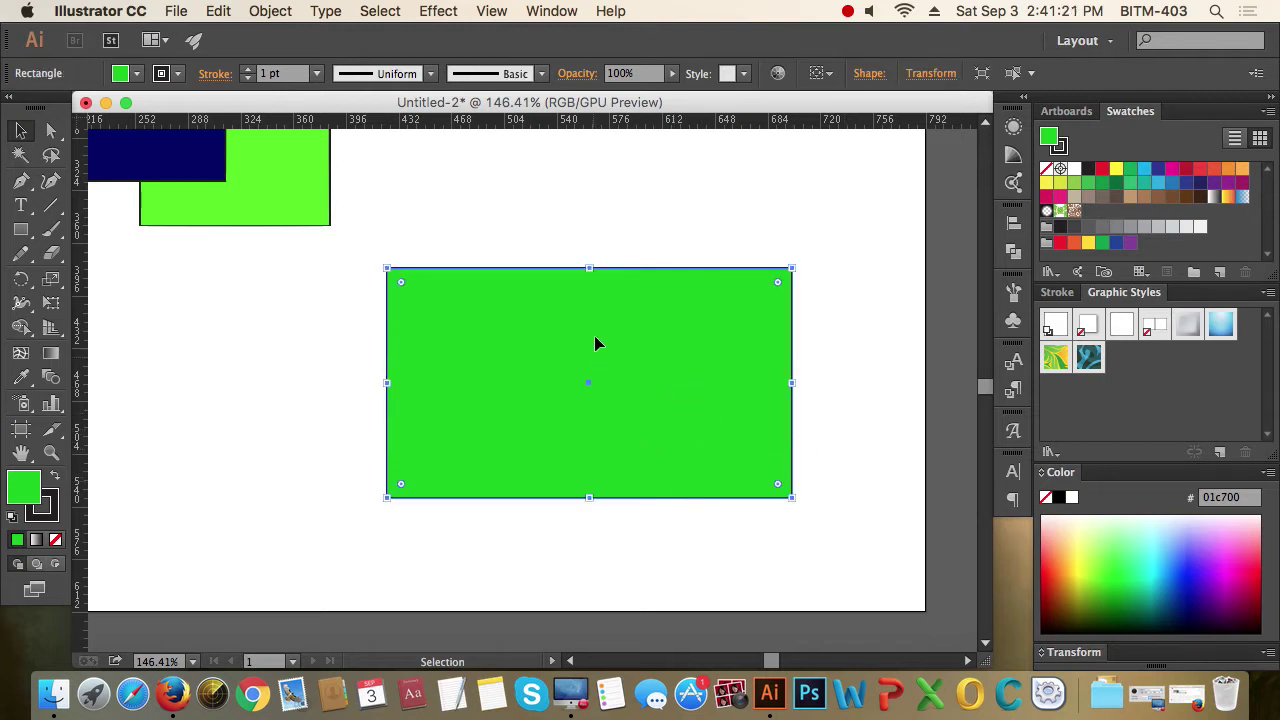
key("space")
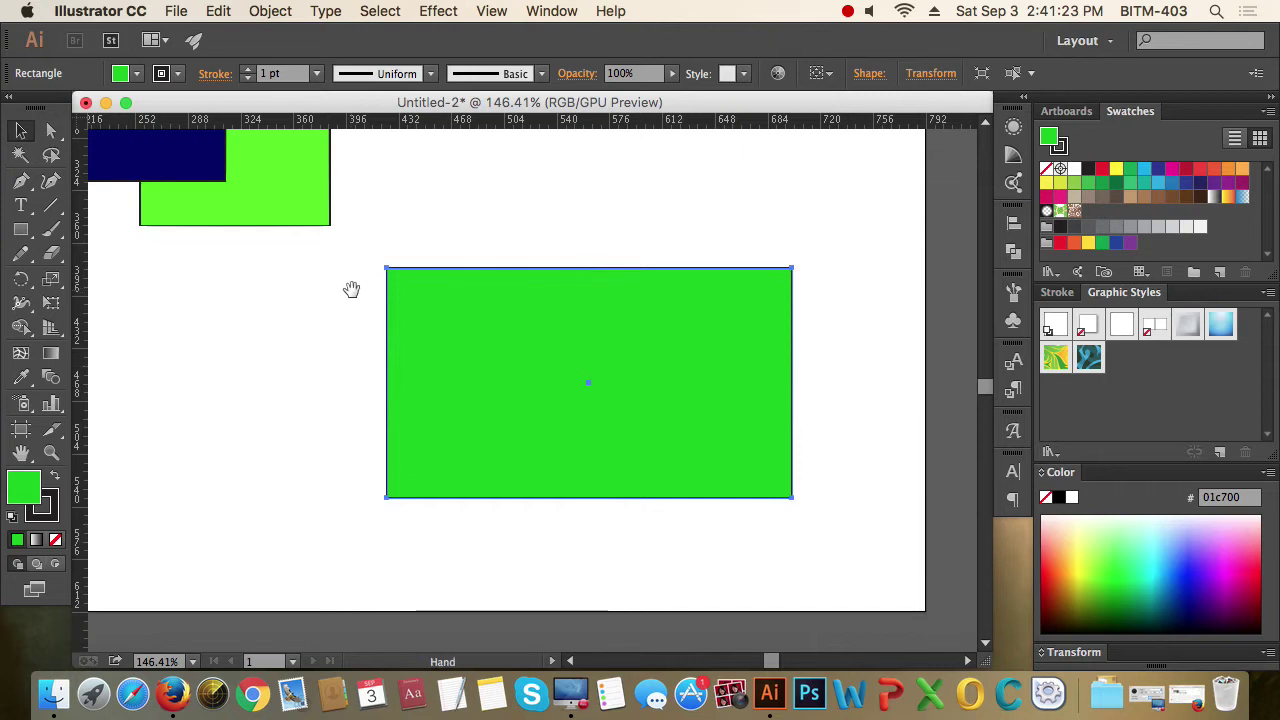
left_click_drag(353, 280, 580, 515)
scroll(512, 345, "up", 5)
scroll(786, 449, "down", 2)
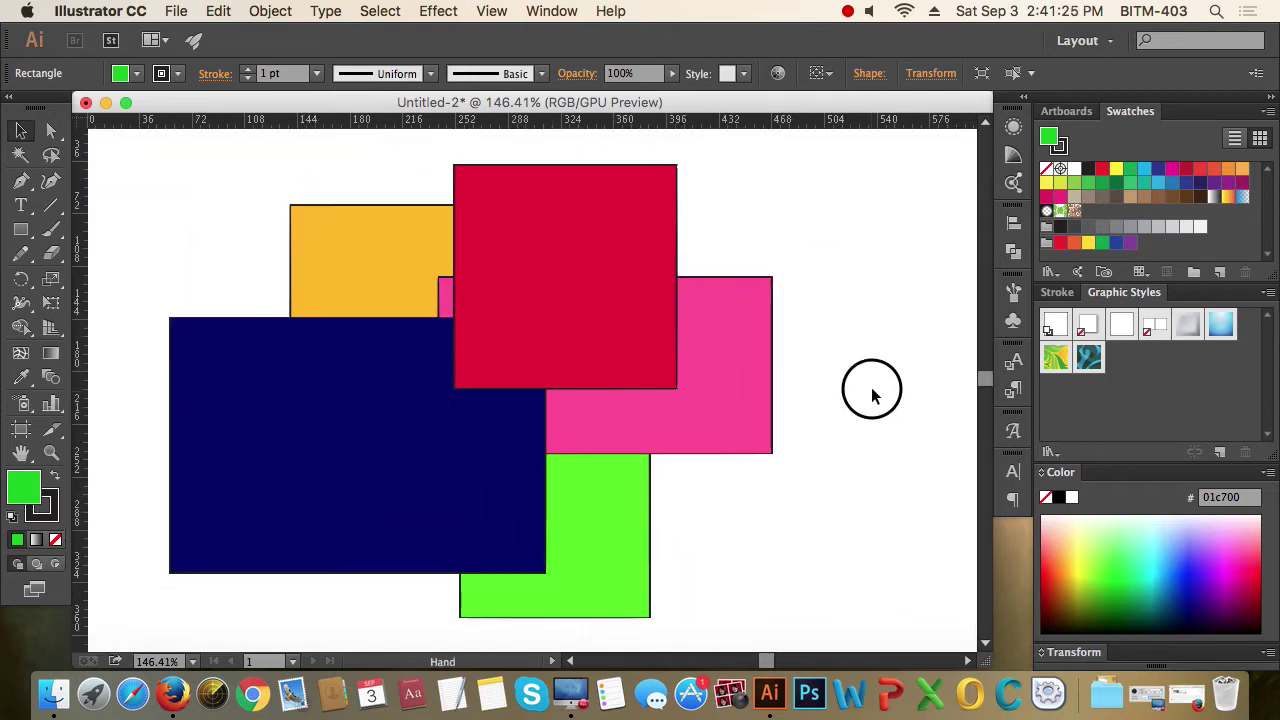
left_click(530, 316)
left_click(471, 396)
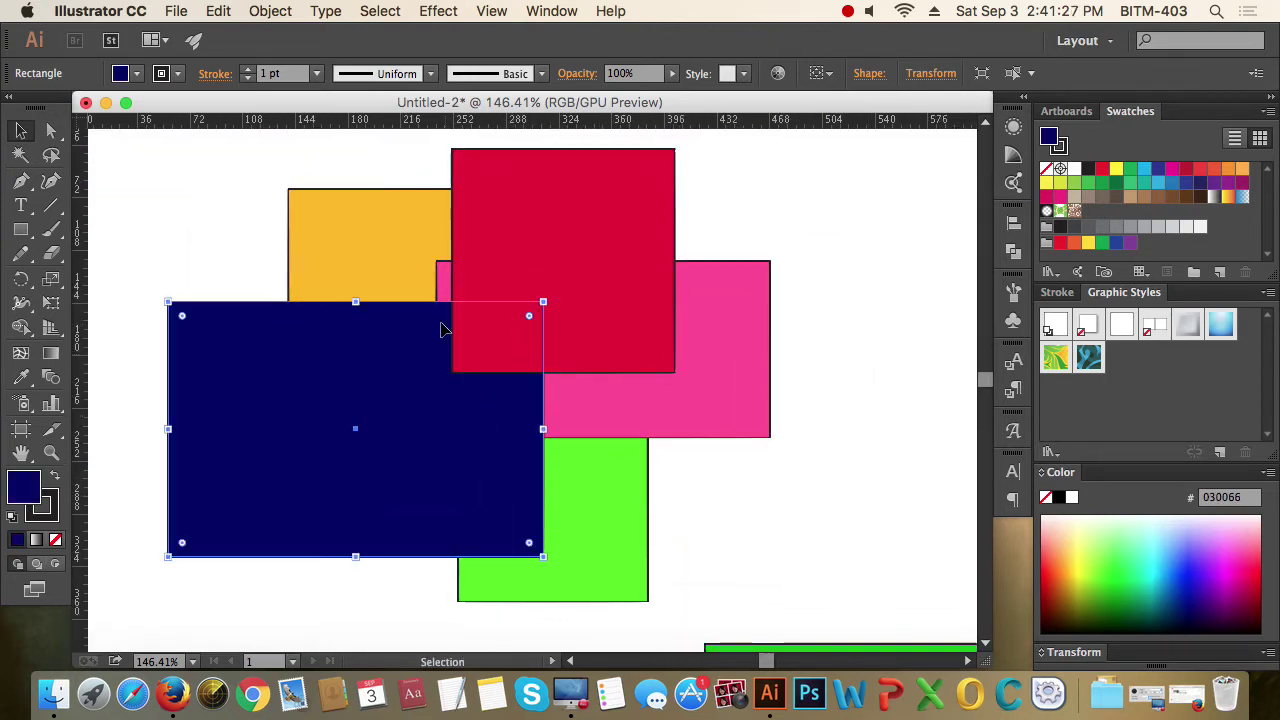
left_click(441, 272)
left_click(375, 262)
left_click(598, 477)
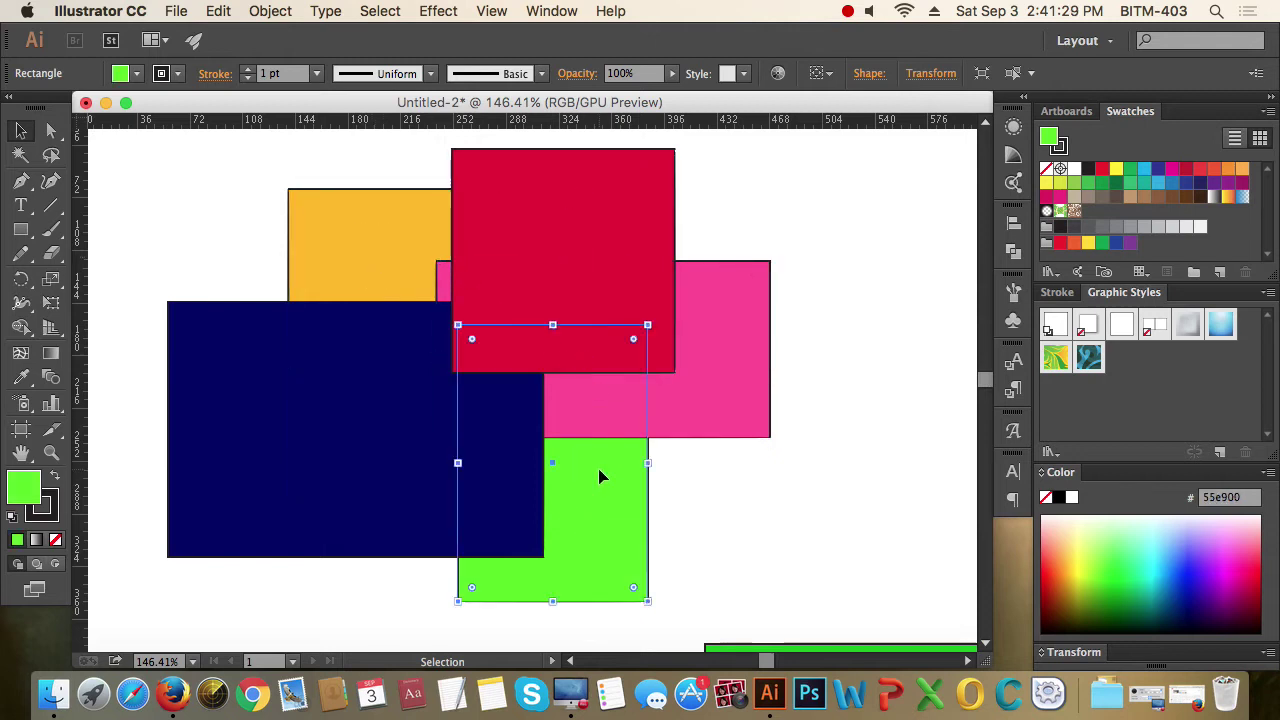
left_click(491, 429)
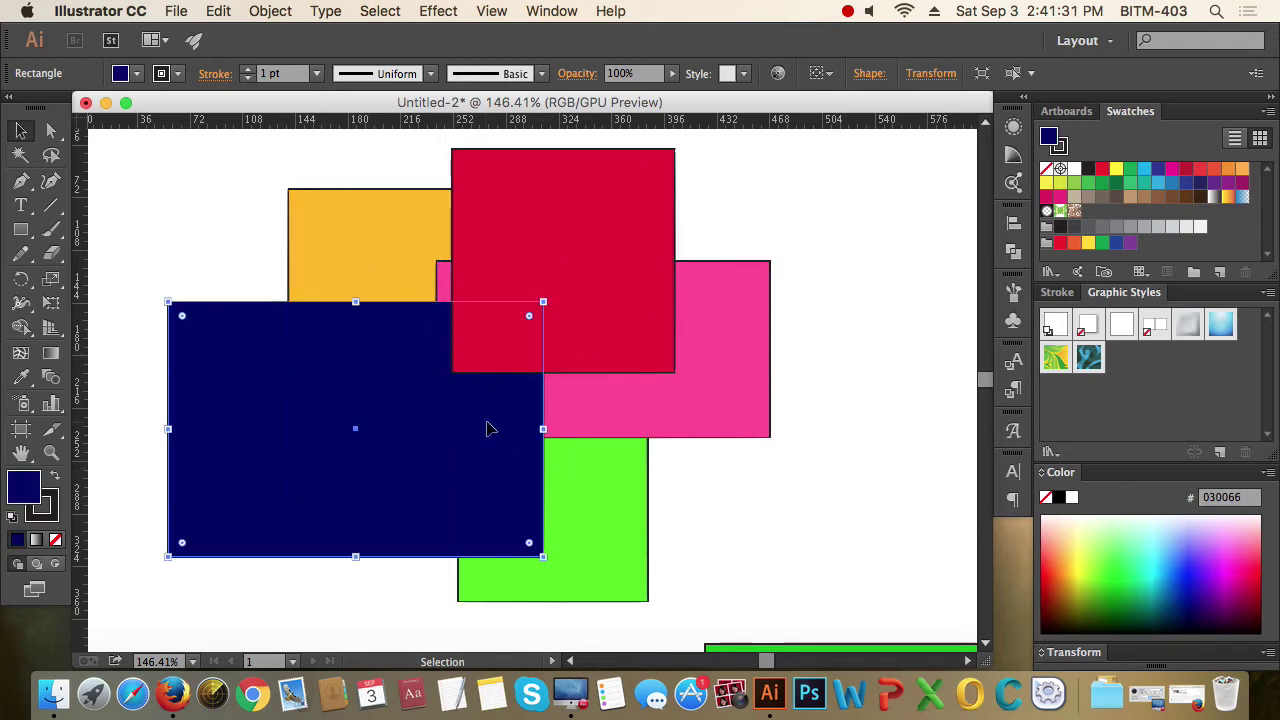
- Select the red rectangle, send it backward one level behind the navy one, and send it to the back of the stack
left_click(500, 327)
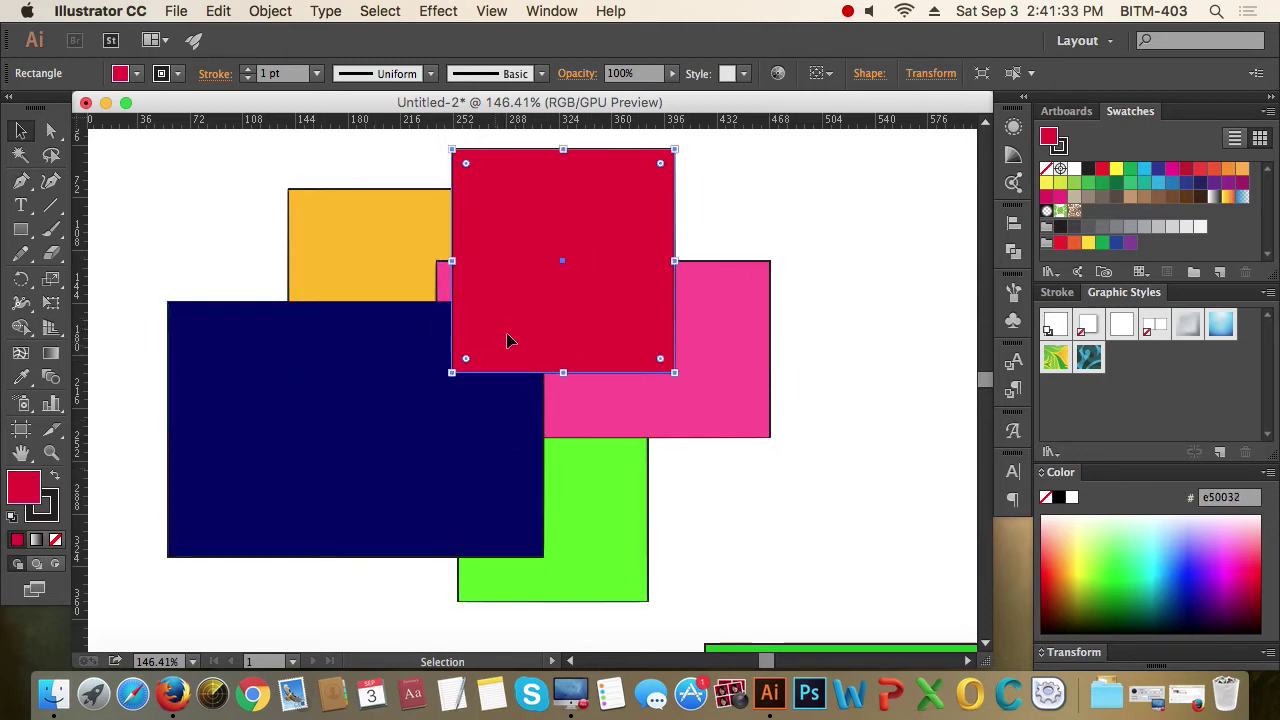
right_click(519, 330)
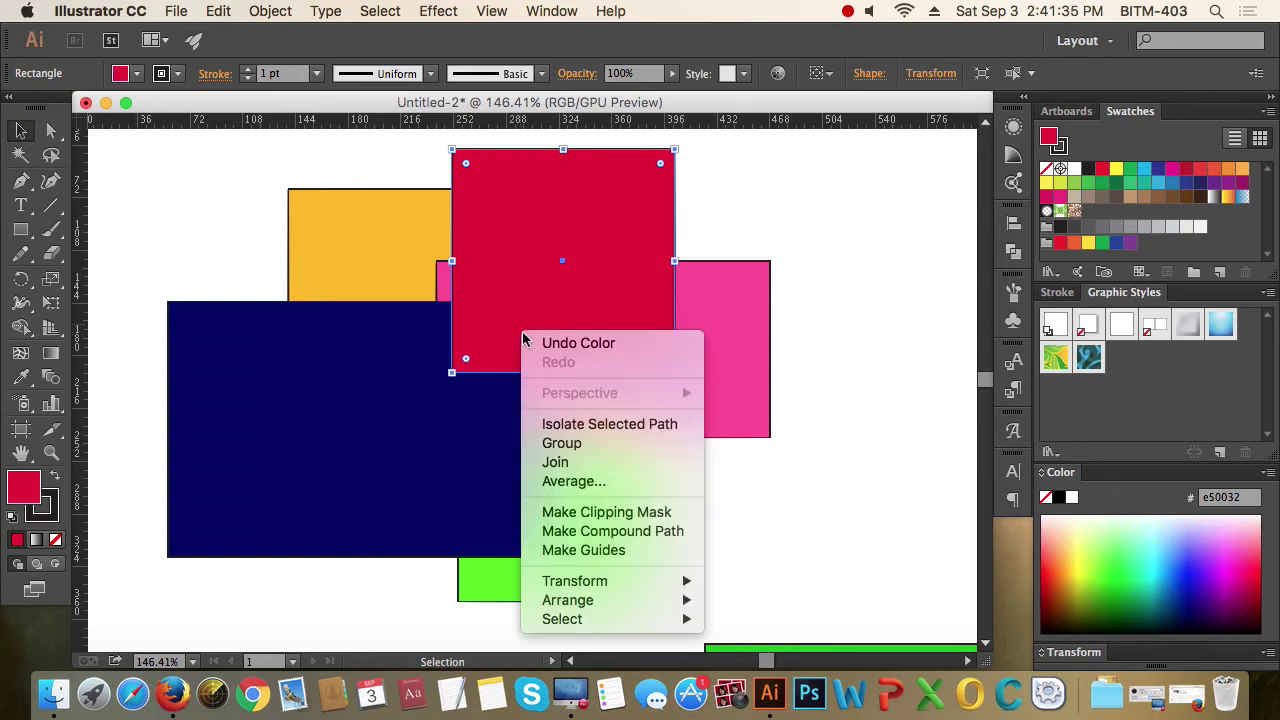
mouse_move(642, 606)
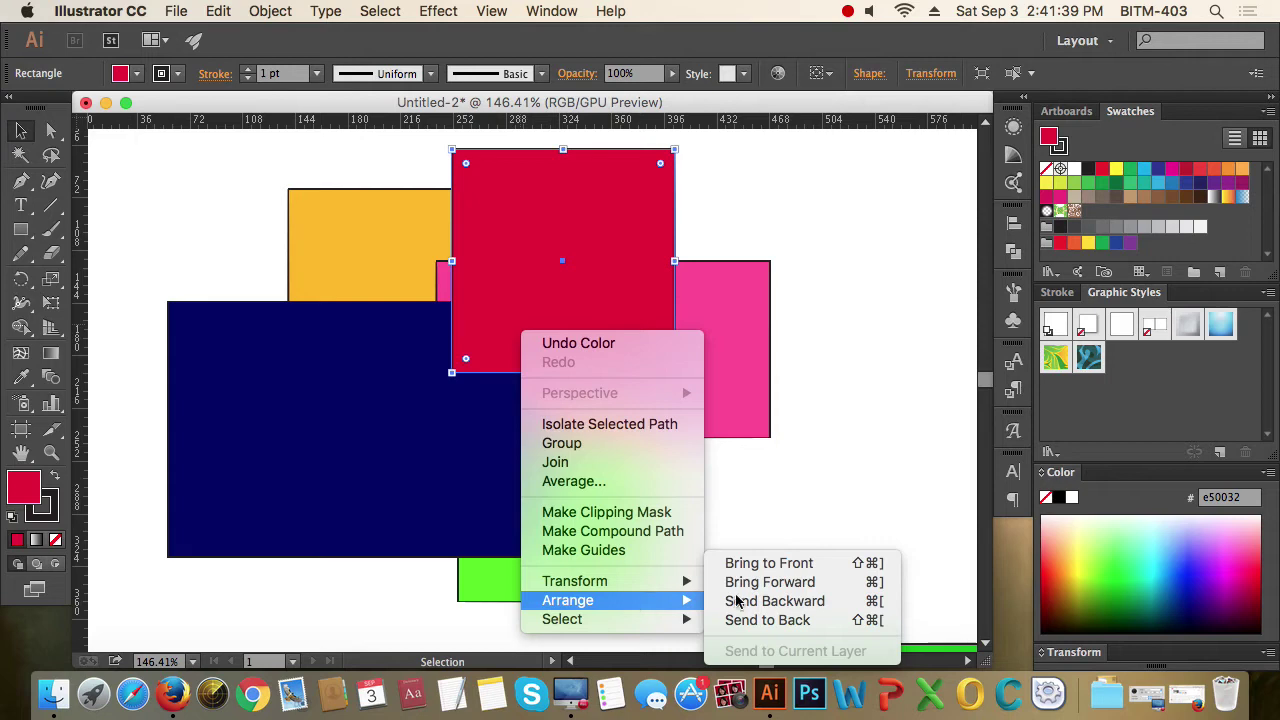
left_click(802, 620)
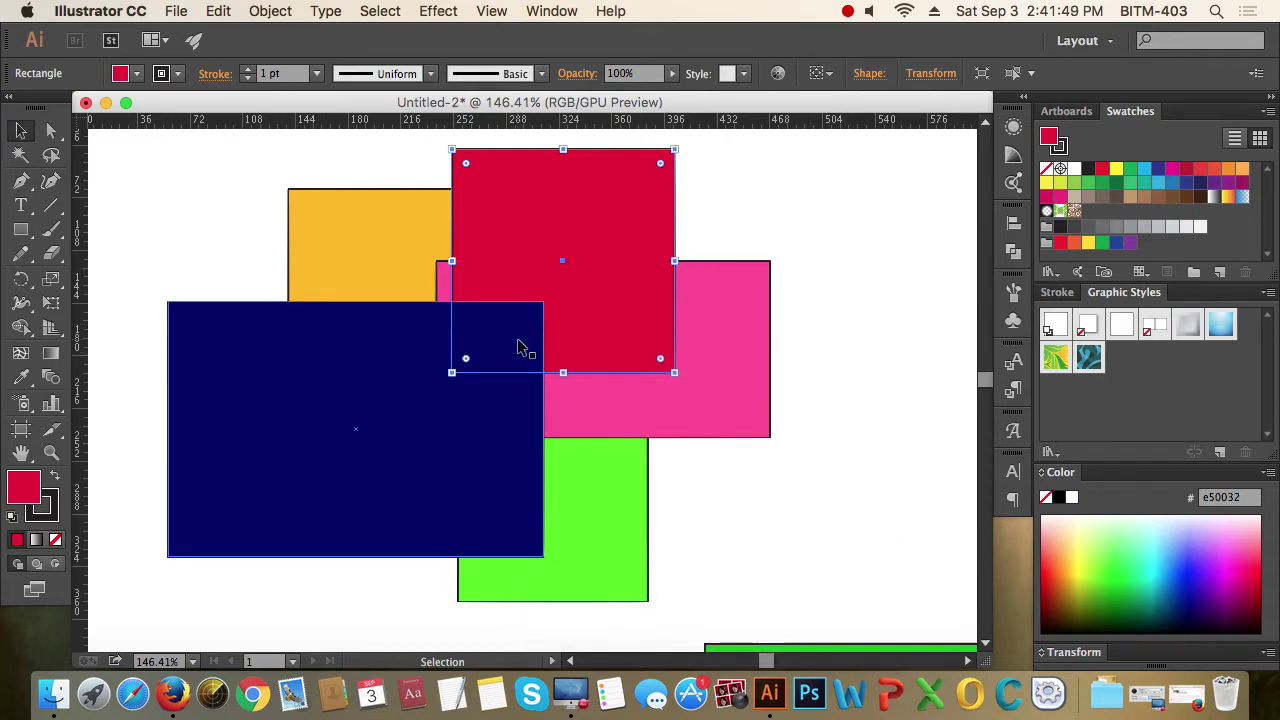
right_click(591, 312)
mouse_move(735, 569)
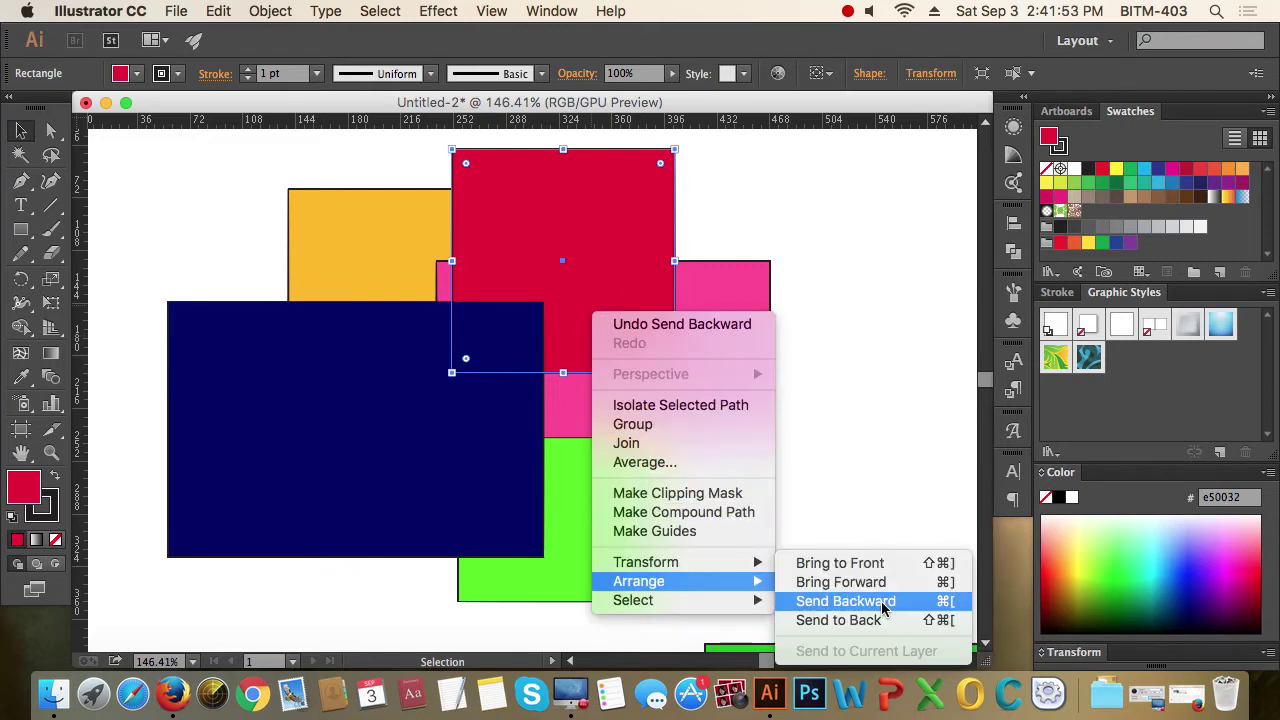
left_click(867, 620)
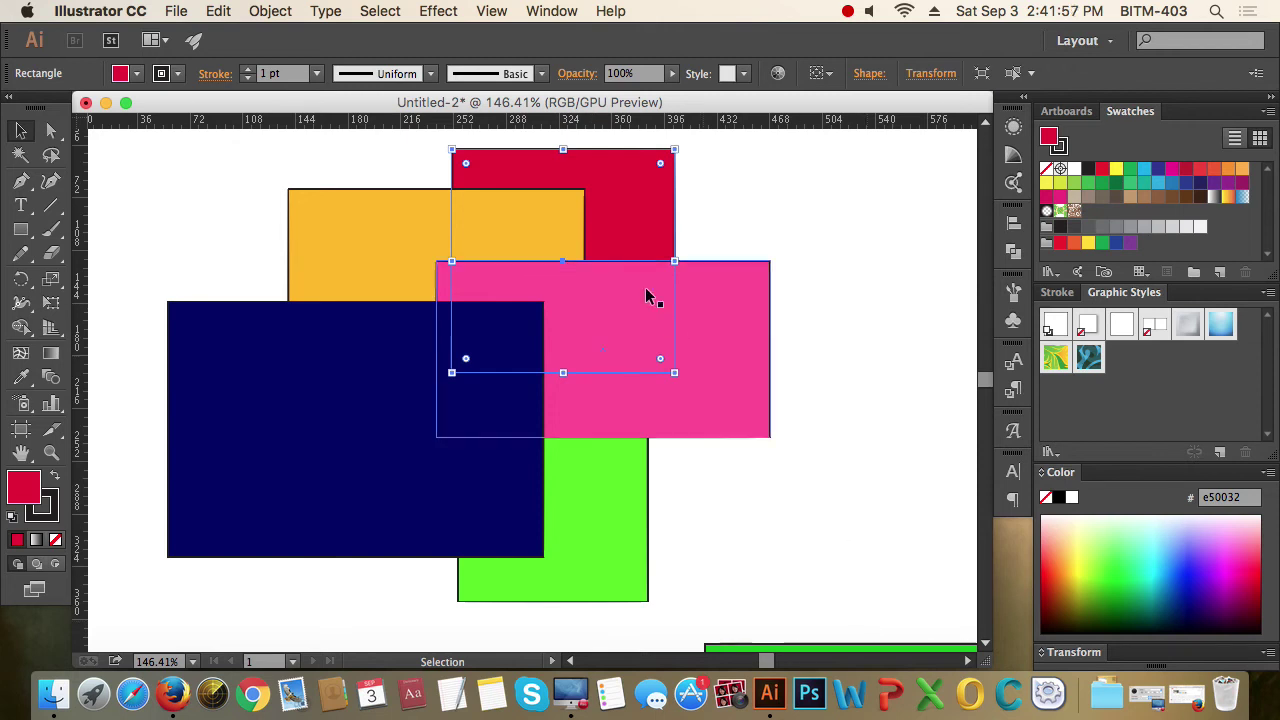
- Bring the red rectangle forward one level and bring it to the front of all the overlapping rectangles
right_click(620, 219)
mouse_move(729, 491)
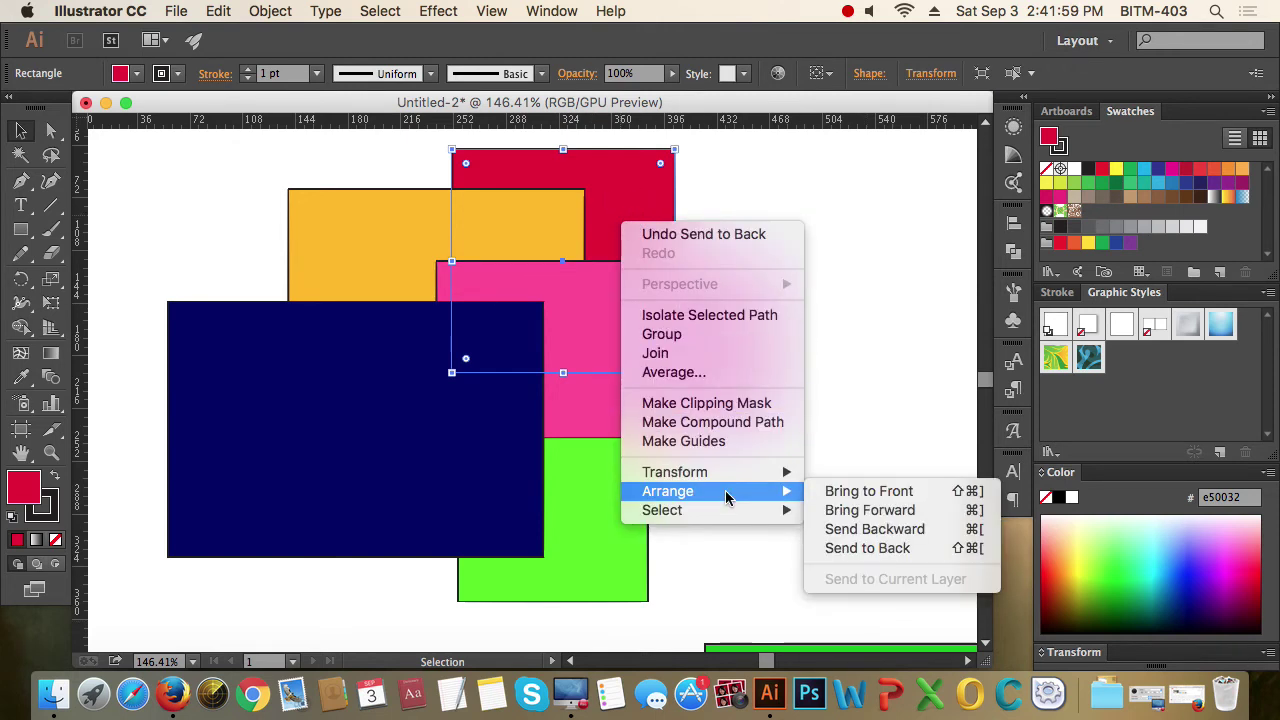
left_click(895, 512)
right_click(600, 213)
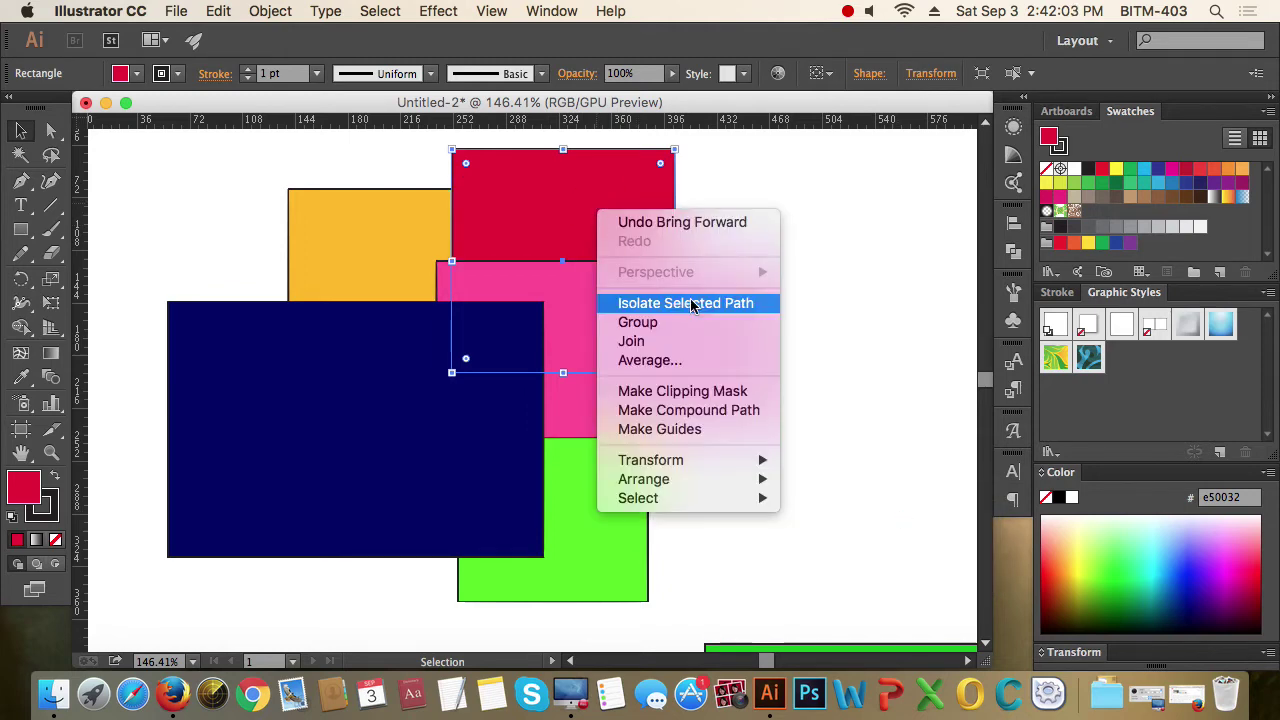
mouse_move(745, 480)
left_click(845, 480)
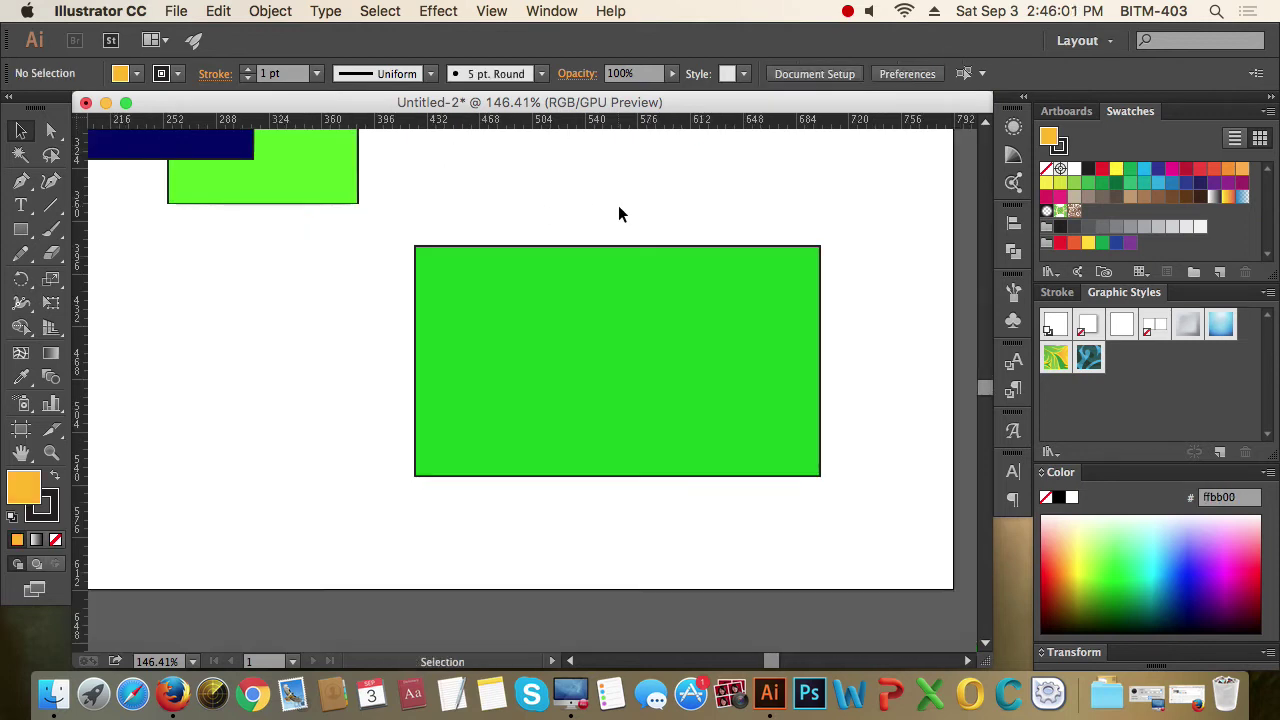
- Marquee-select the large green rectangle to reveal the outline of the circle hidden behind it, and clear the selection
left_click_drag(414, 208, 843, 523)
left_click(418, 205)
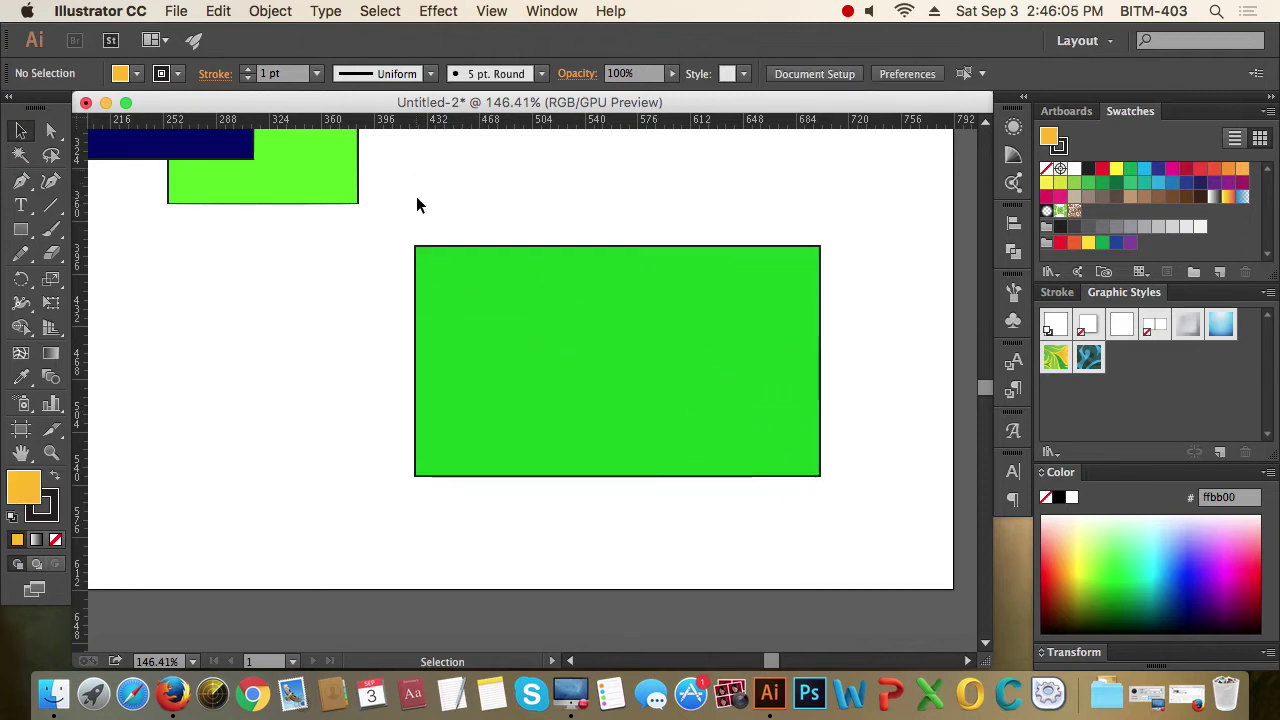
left_click_drag(417, 199, 849, 510)
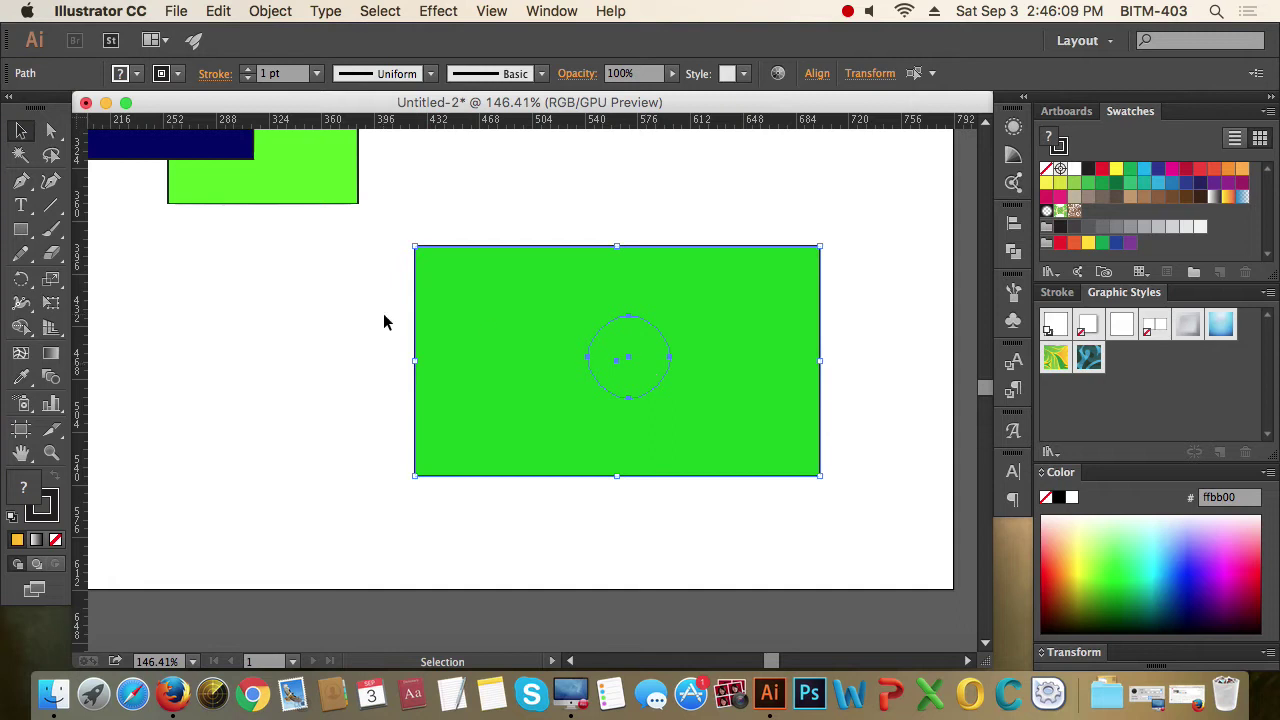
left_click(348, 309)
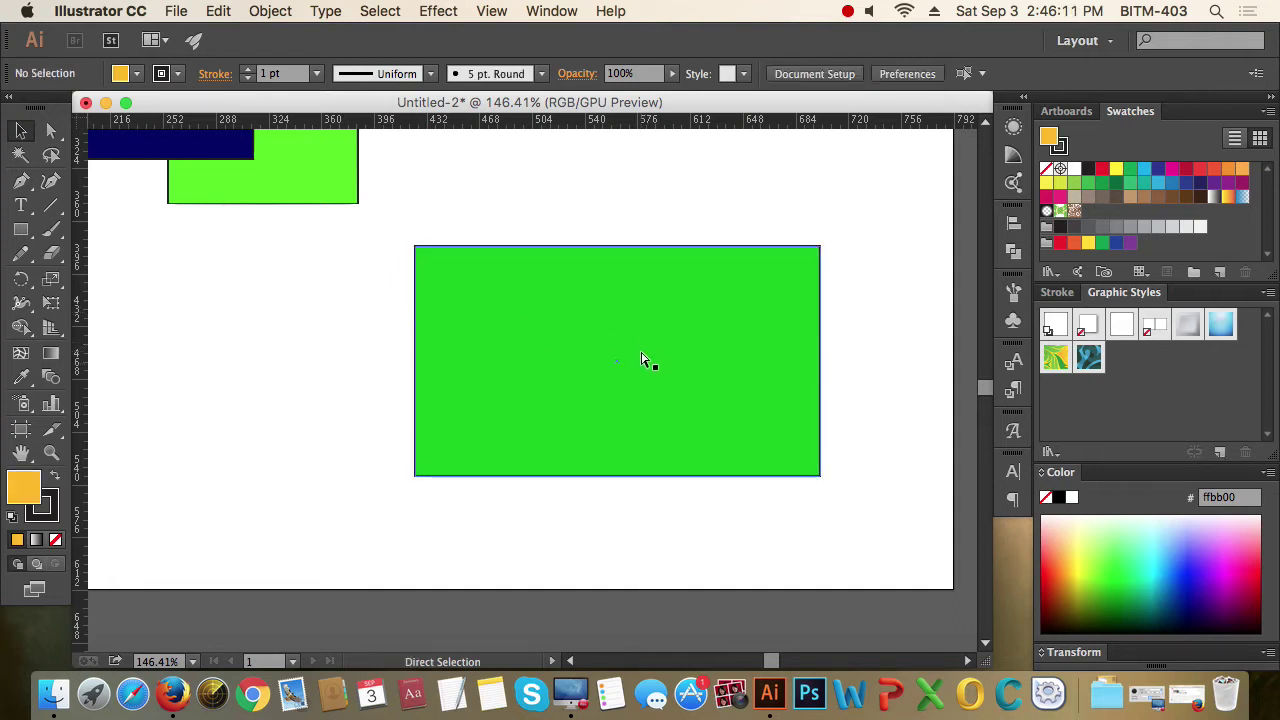
- Select the circle hidden behind the large green rectangle without moving the rectangle, and bring the circle to the front
key("v")
key("a")
key("v")
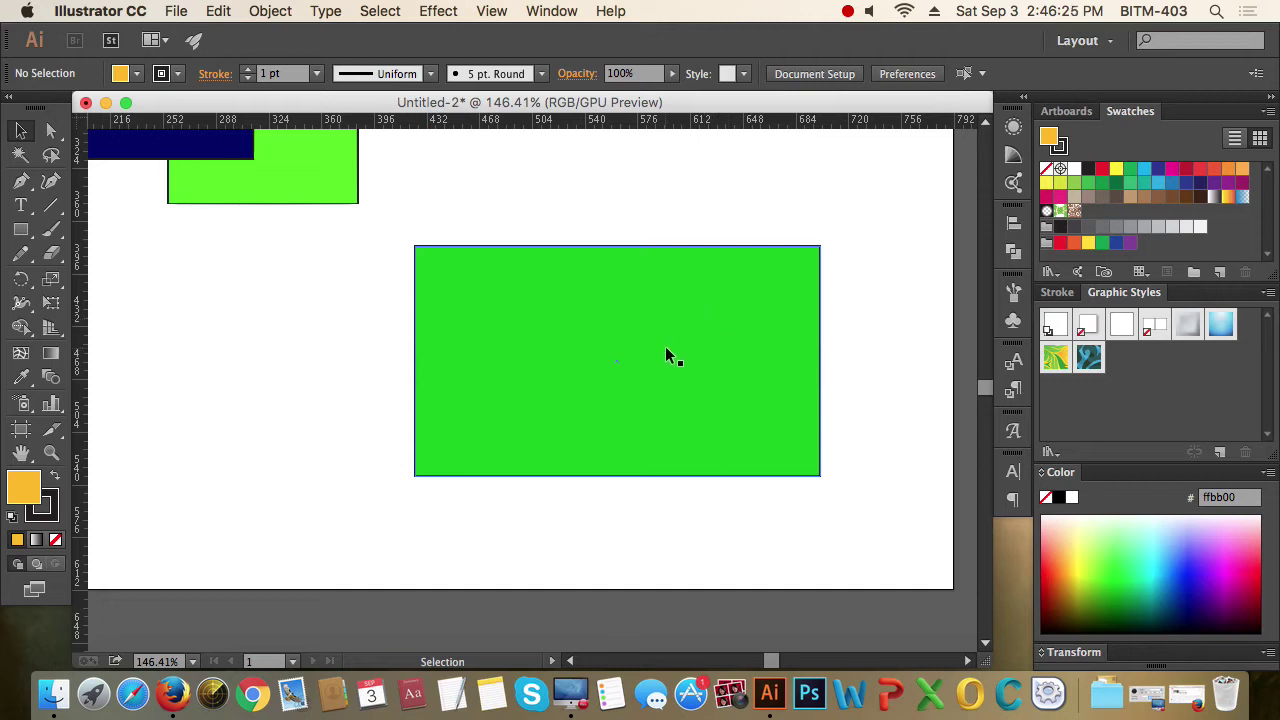
key("a")
left_click(689, 384)
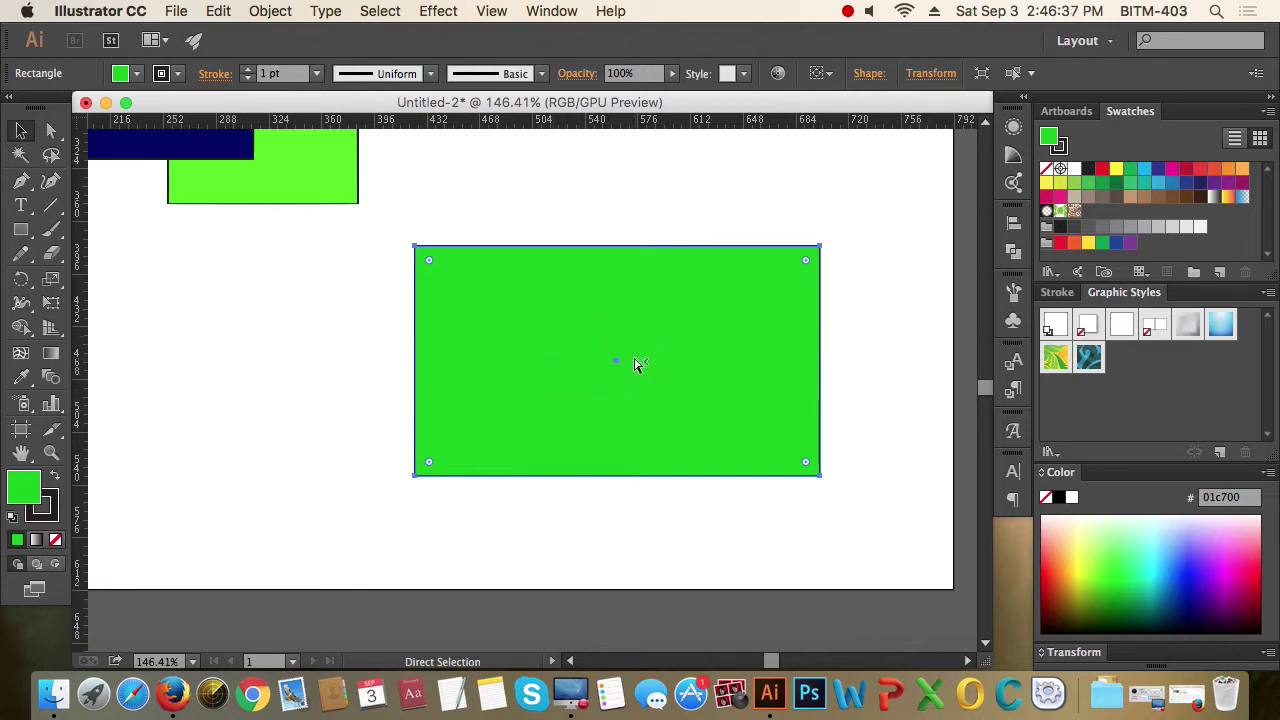
left_click(640, 364, "super")
key("v")
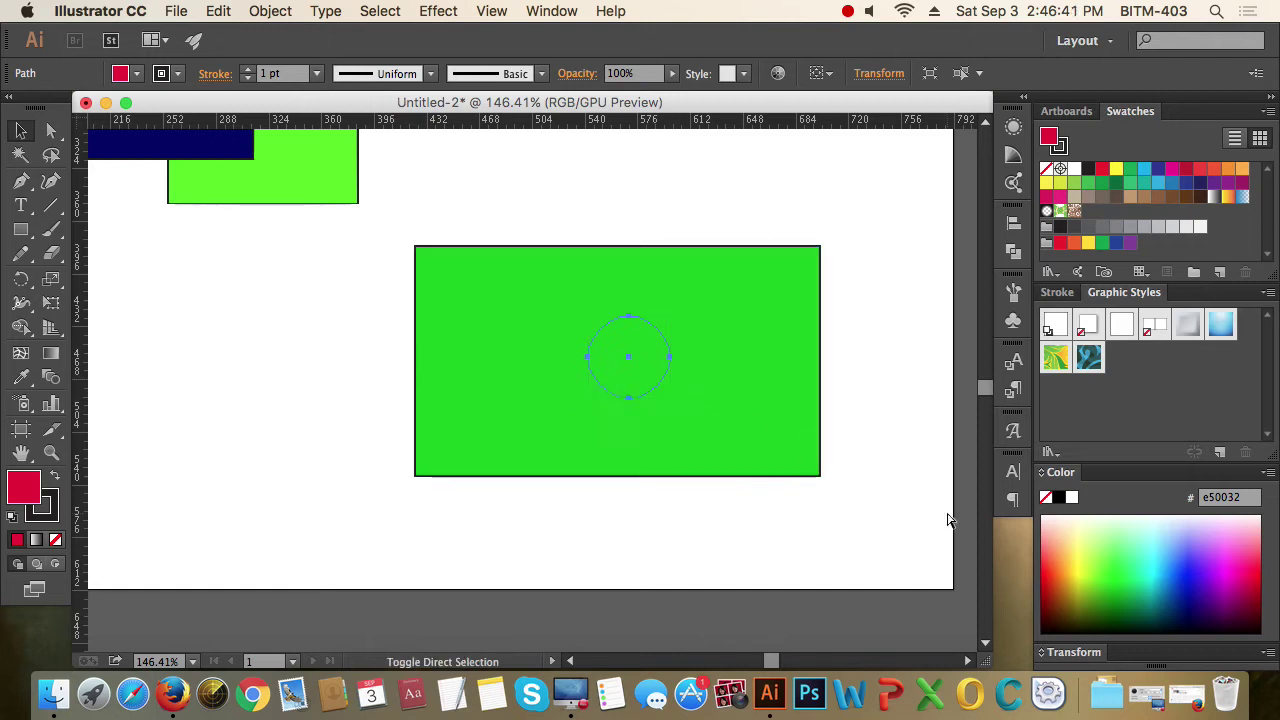
key("super+shift+bracketright")
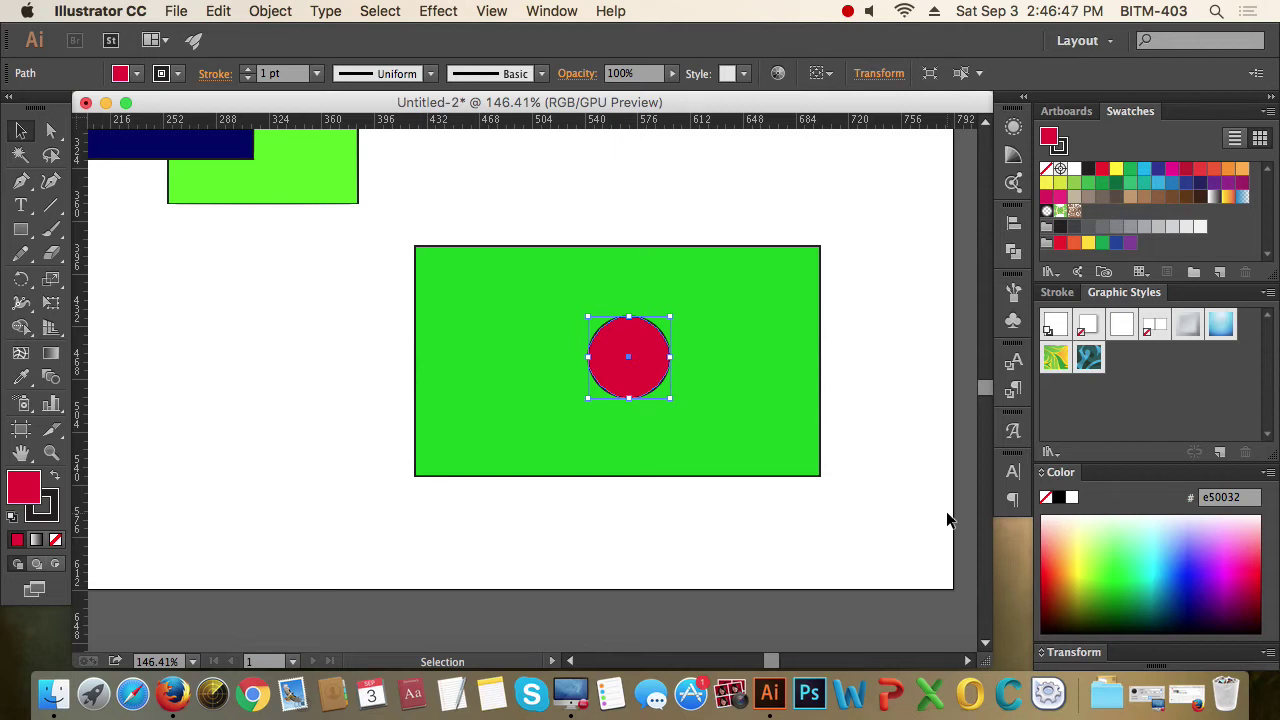
- Send the red circle backward behind the green rectangle, check both outlines with a marquee selection, and deselect
key("super+bracketleft")
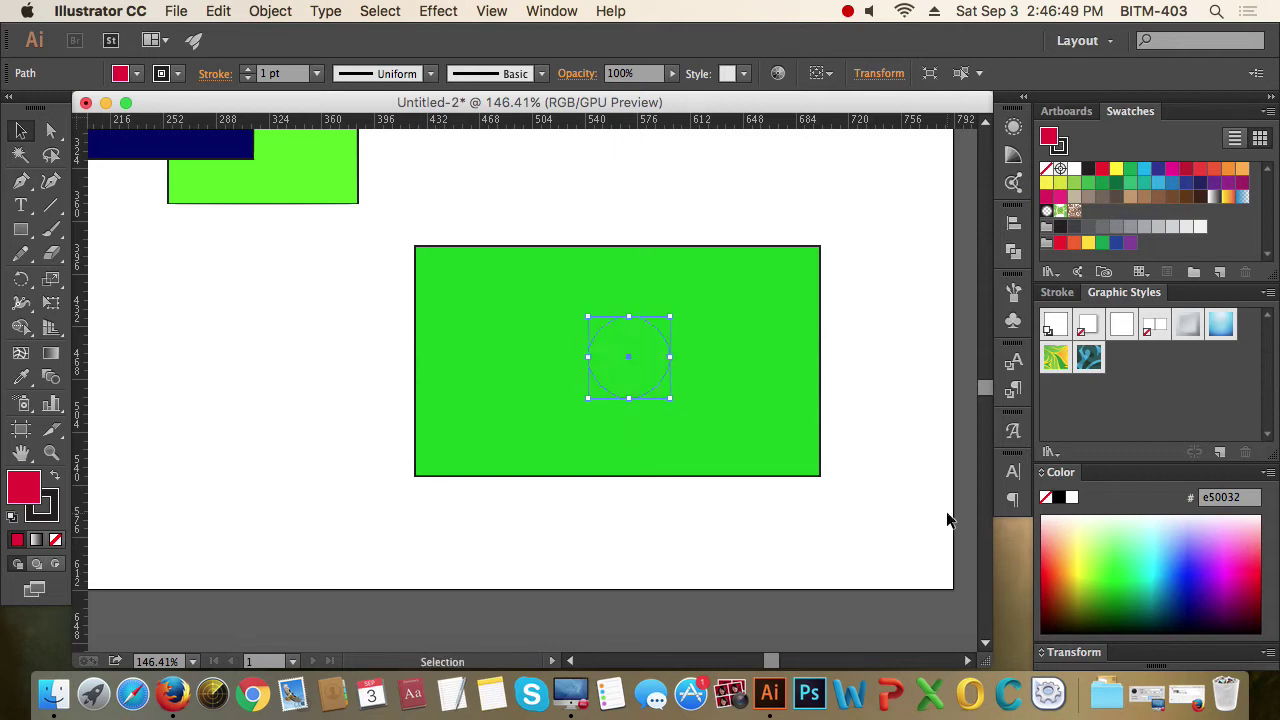
left_click(845, 500)
left_click_drag(497, 177, 818, 550)
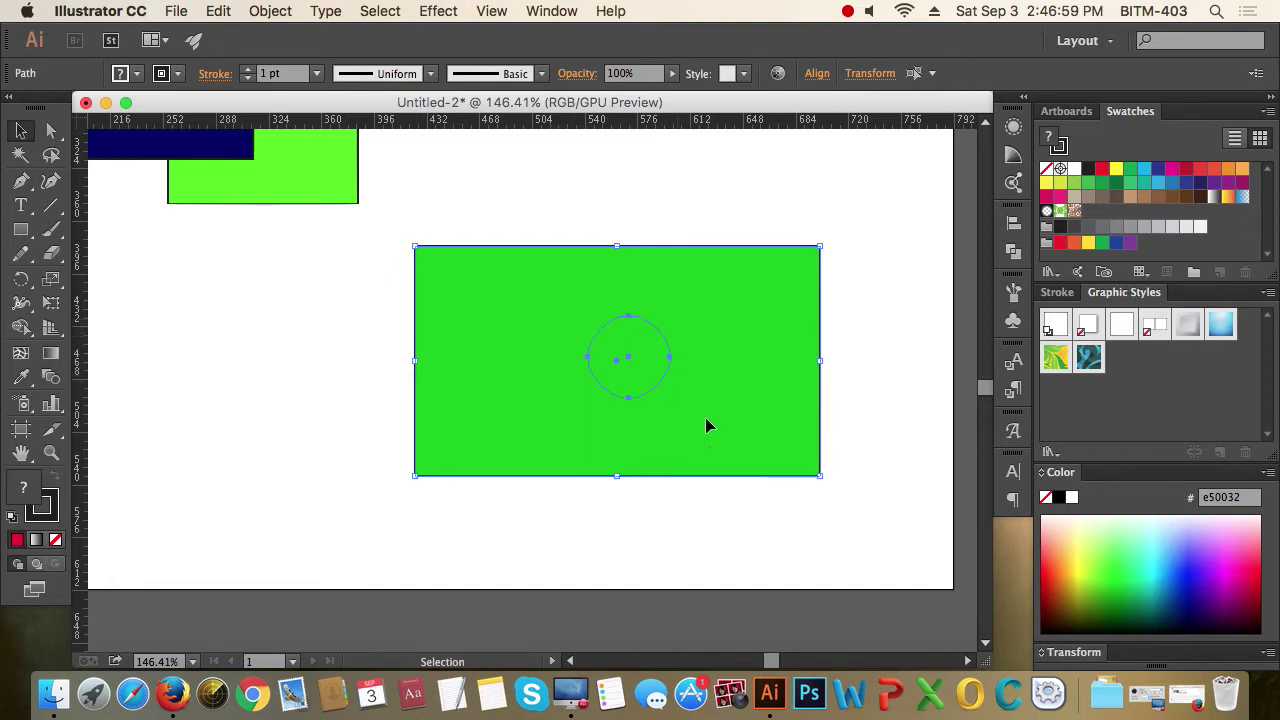
left_click(664, 514)
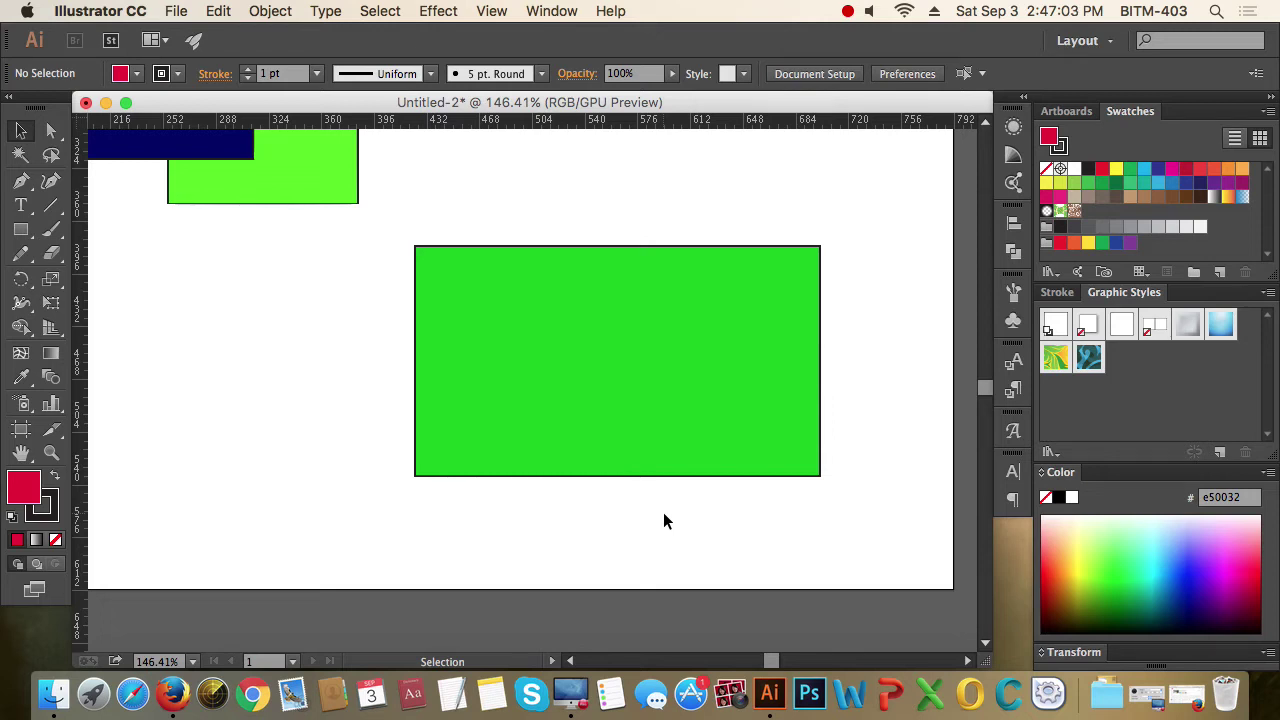
- Select the large green rectangle and, from it, reach through to select the hidden circle beneath
left_click(23, 137)
key("a")
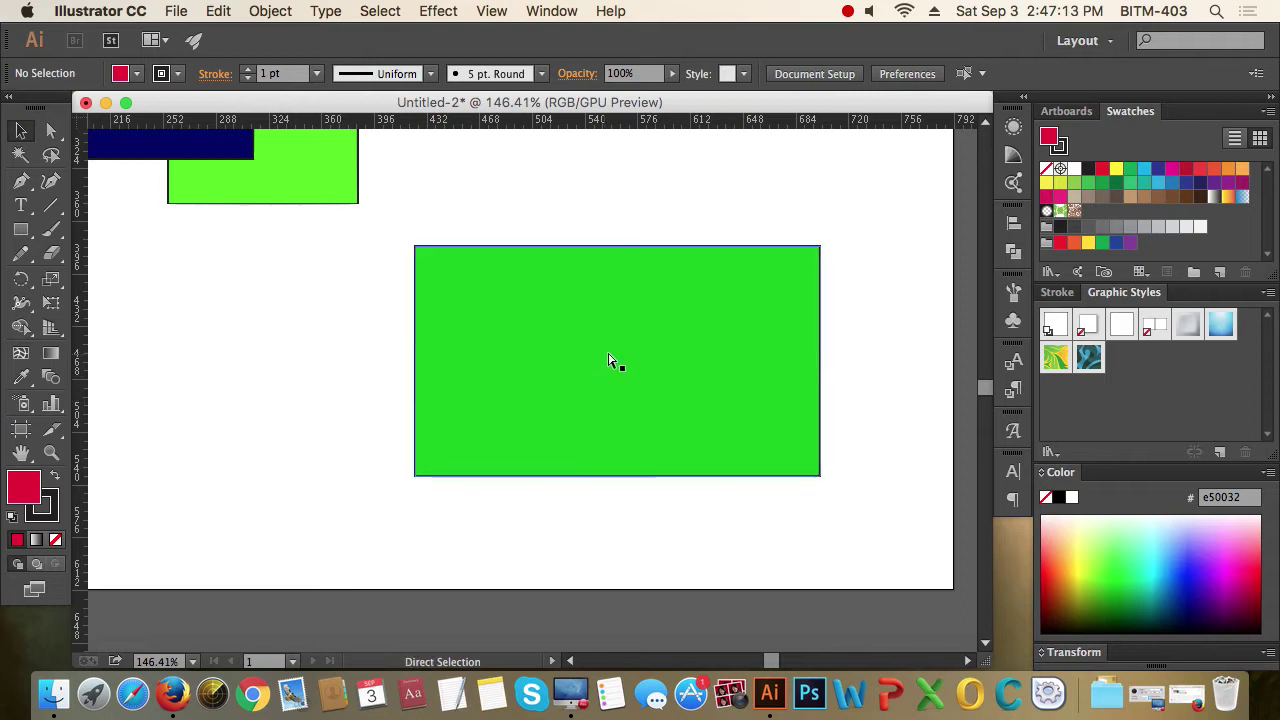
left_click(710, 373)
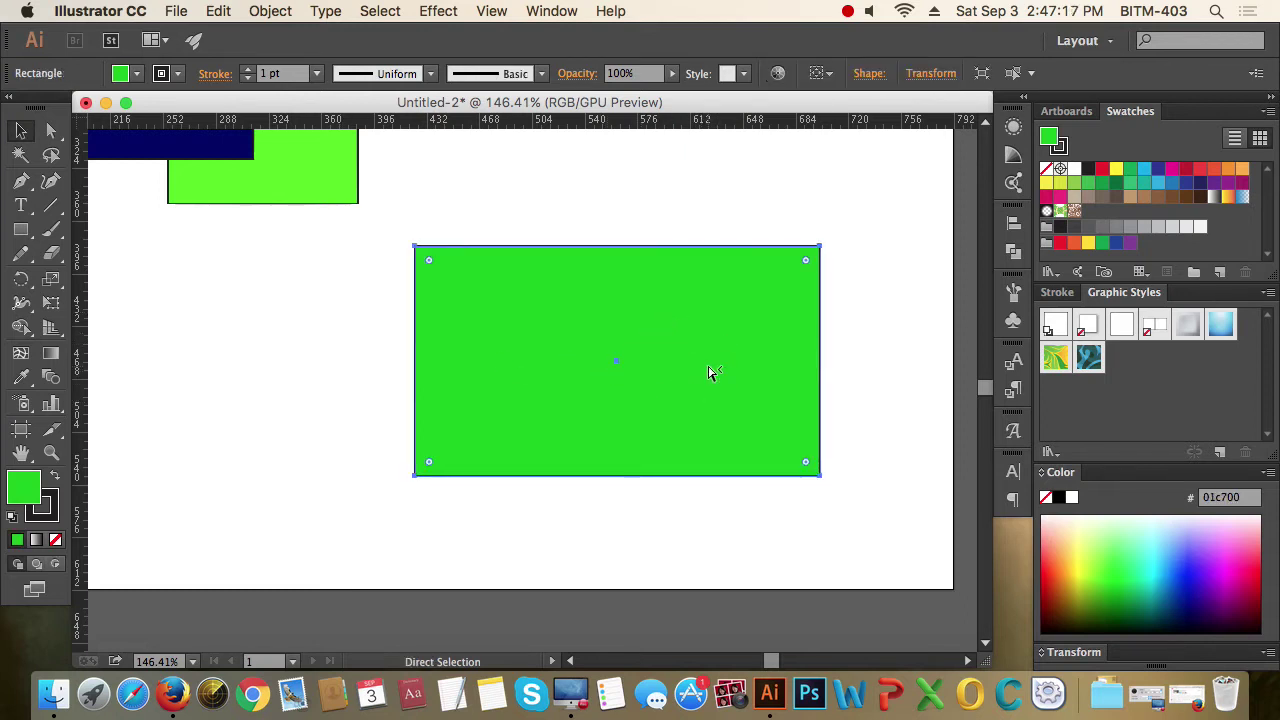
key("v")
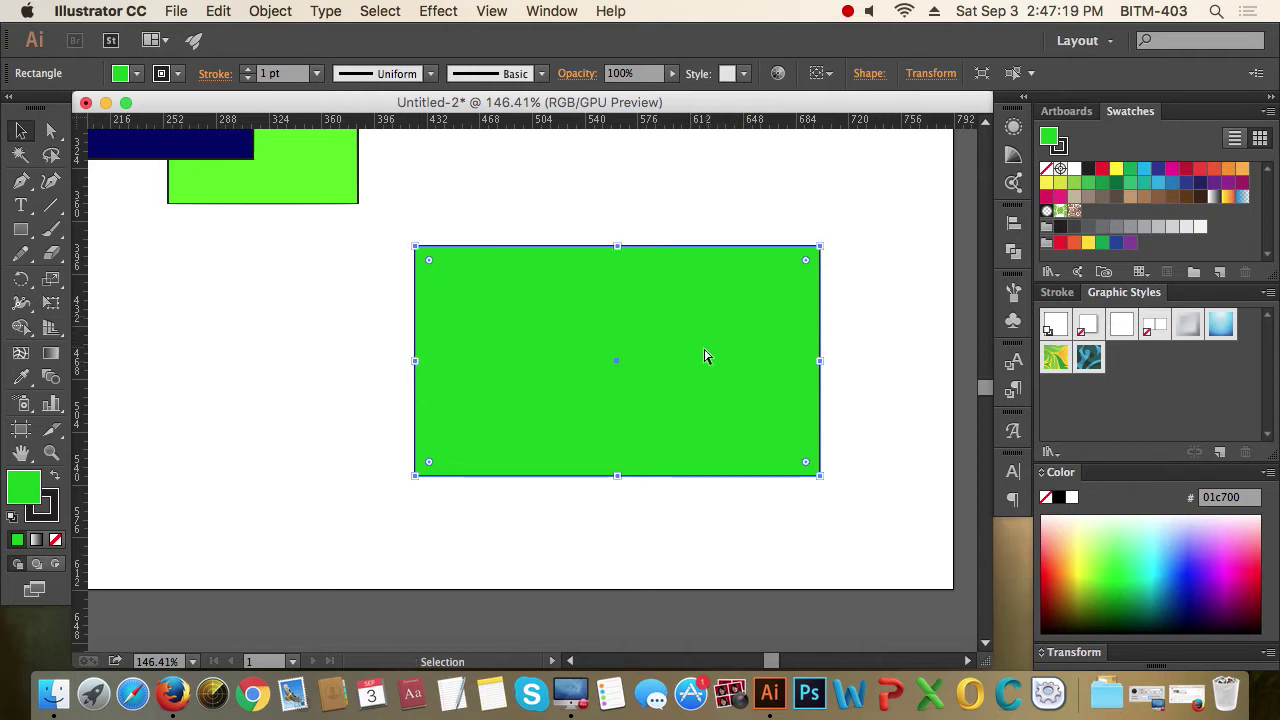
key("a")
key("v")
key("a")
left_click(703, 357)
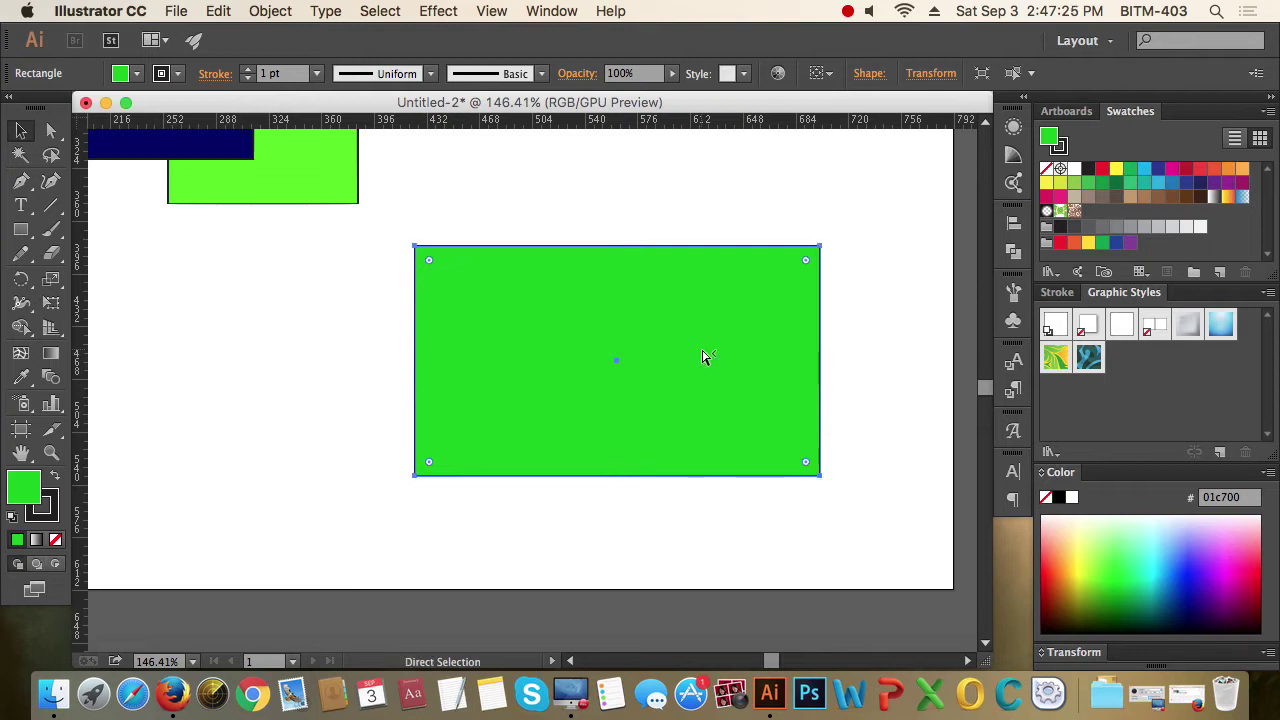
left_click(646, 356)
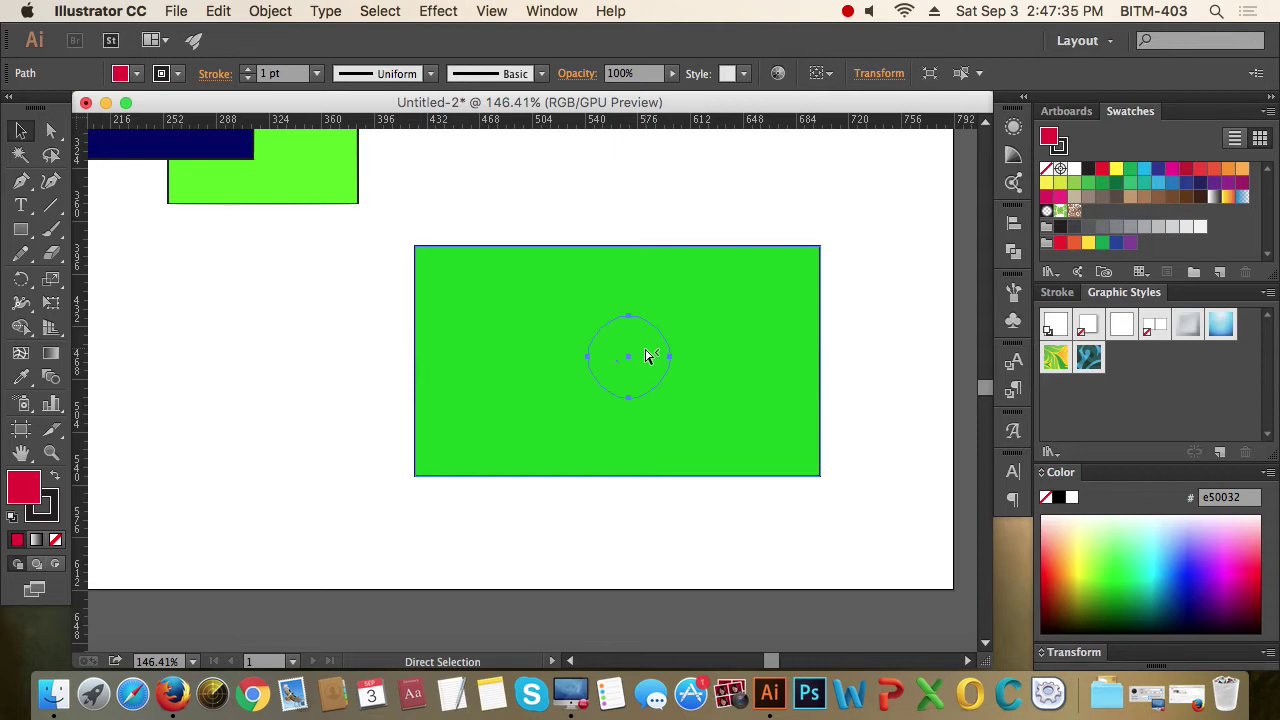
- Select the red rectangle, and reach through the overlap to select the navy rectangle directly beneath it
key("super")
scroll(543, 234, "up", 5)
scroll(543, 234, "left", 5)
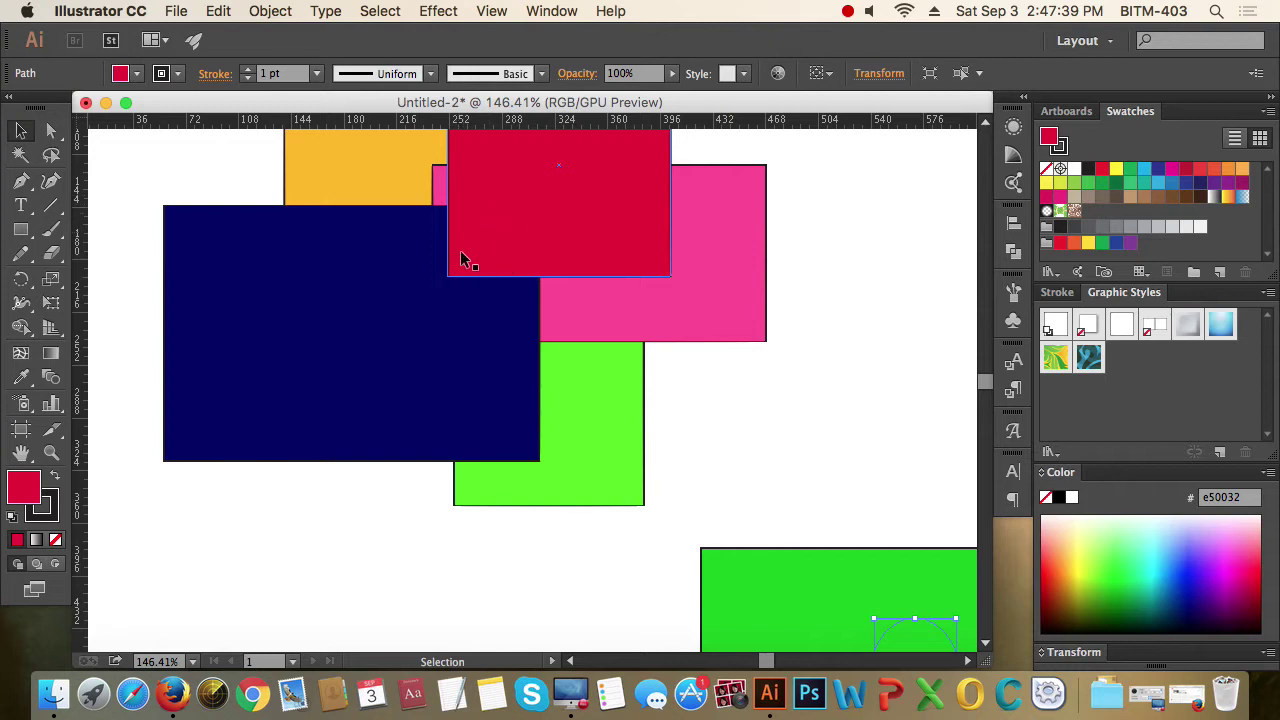
left_click(815, 463)
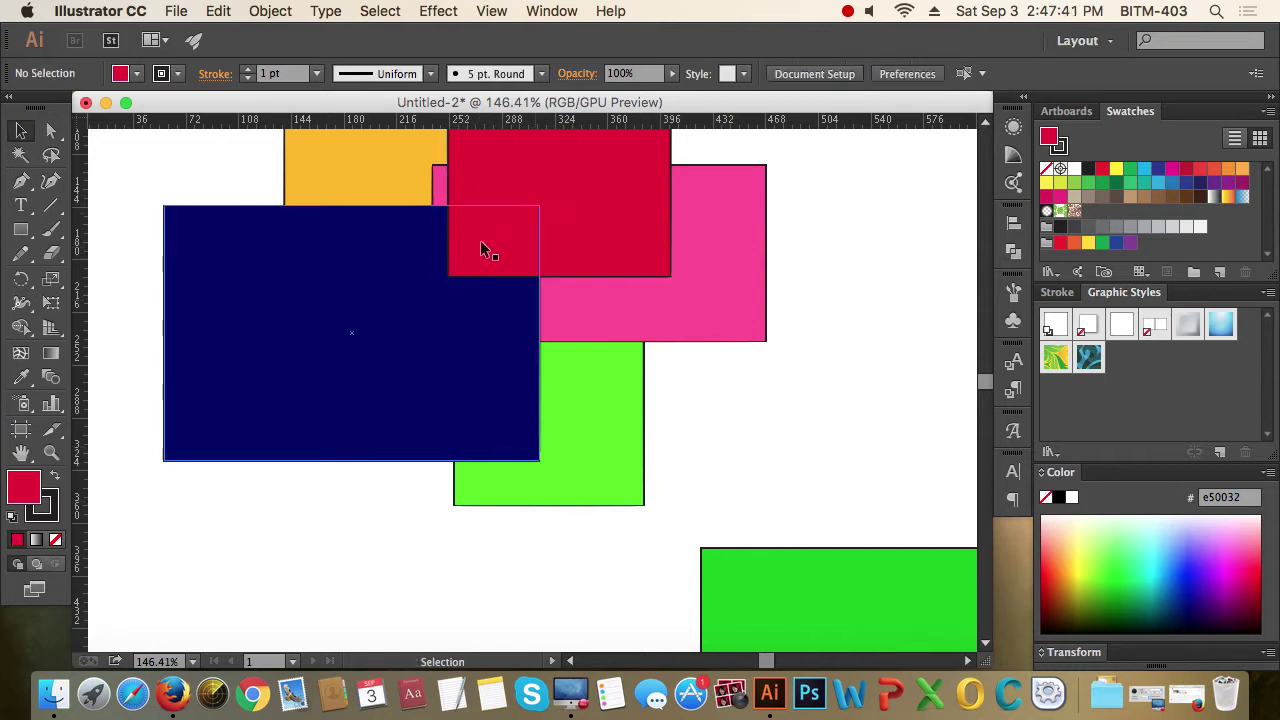
left_click(487, 240)
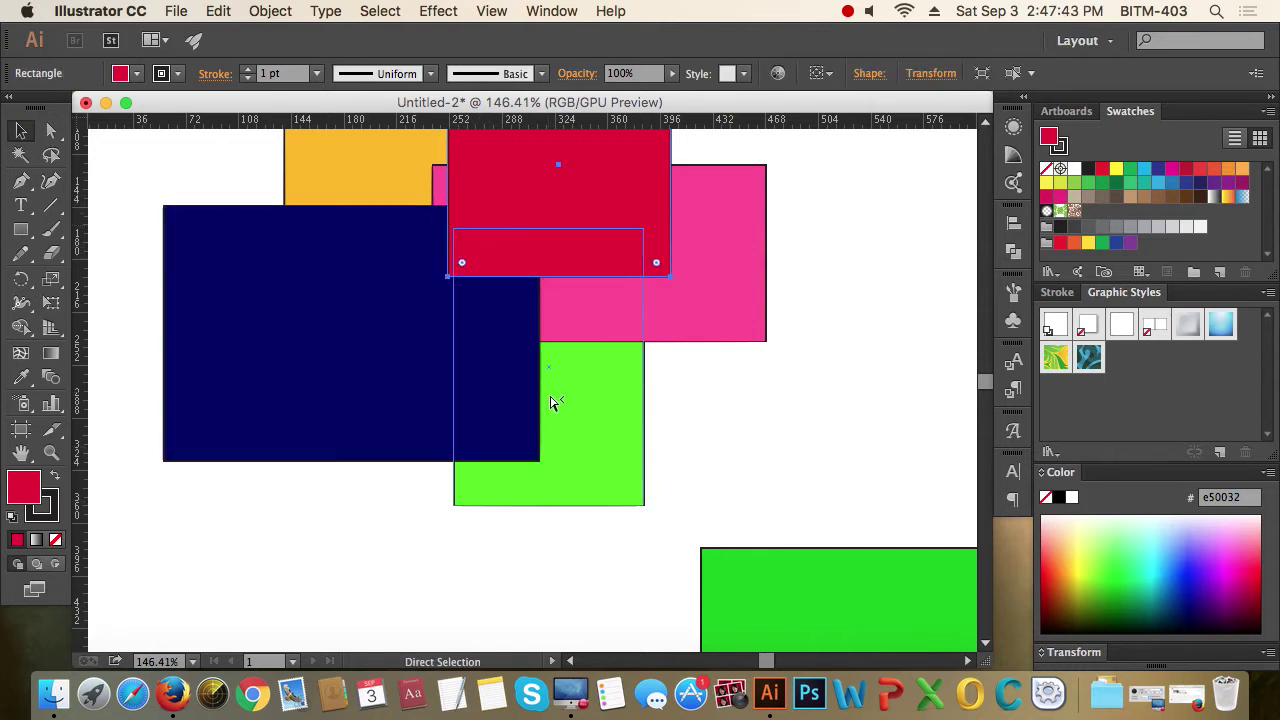
key("v")
scroll(552, 403, "up", 3)
key("a")
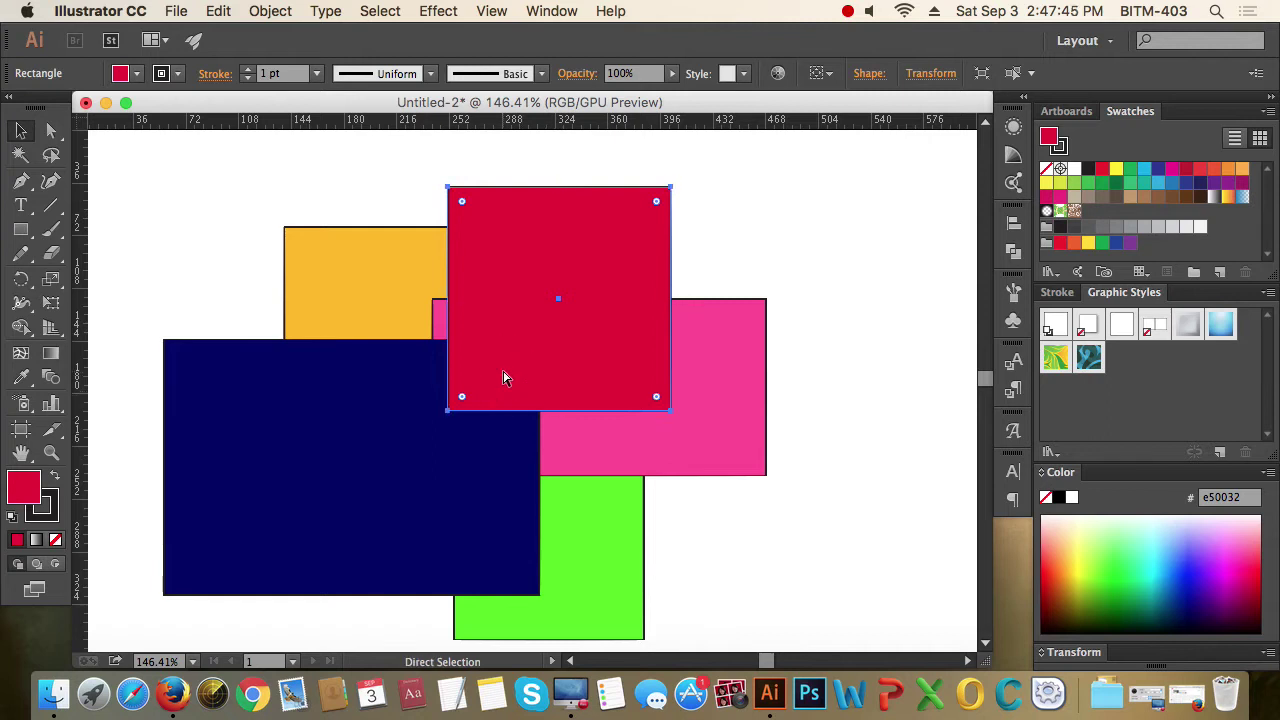
left_click(502, 377, "super")
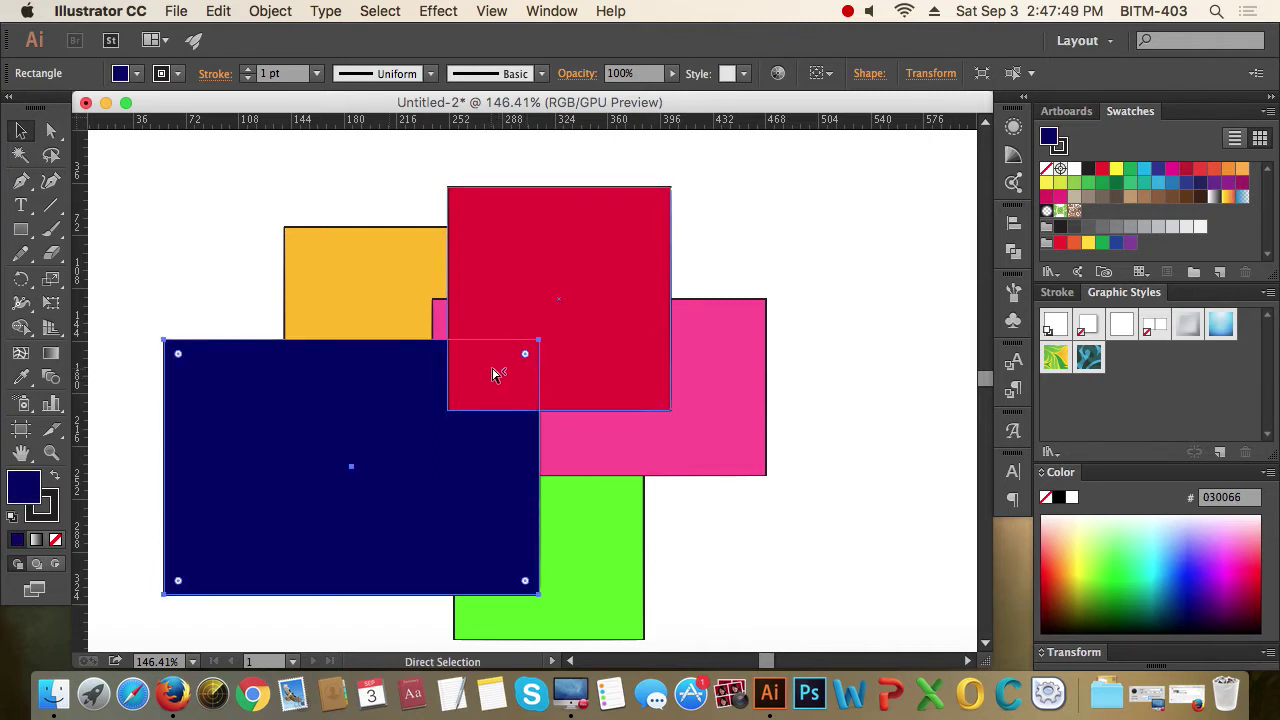
- Reach through the overlap under the red rectangle to select the green rectangle and the orange rectangle further beneath
left_click(495, 374, "super")
left_click(495, 374, "super")
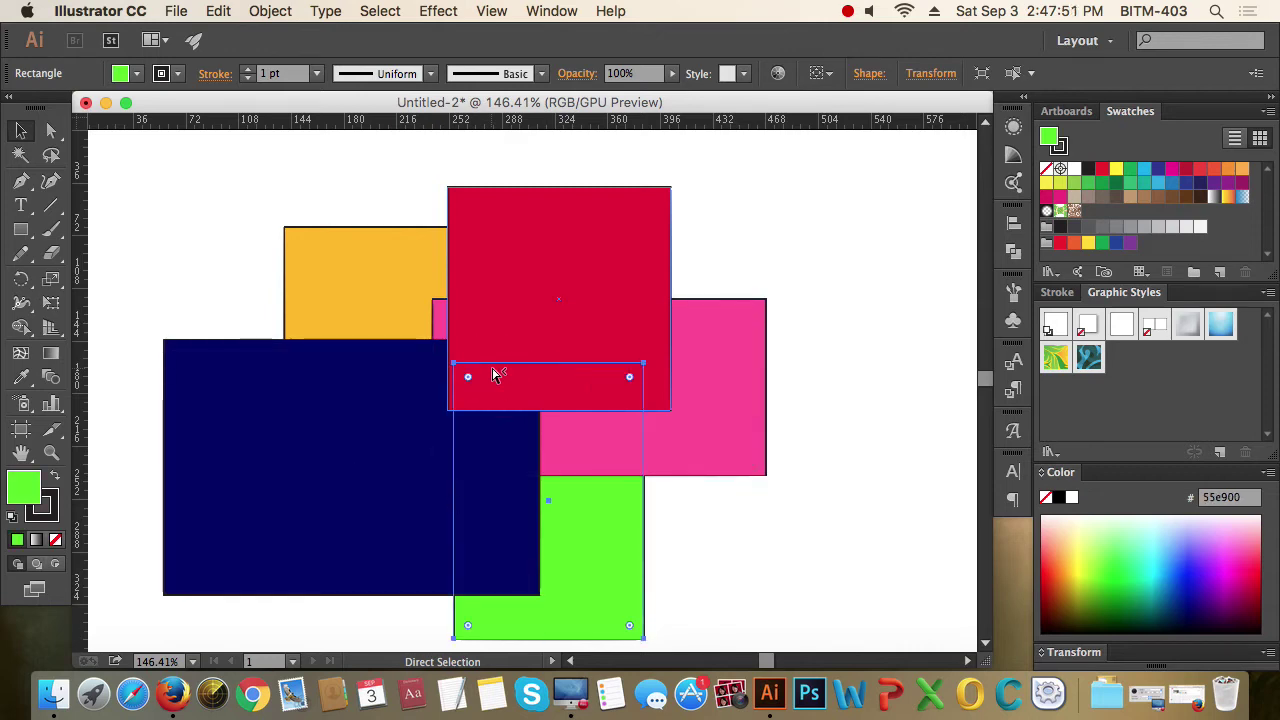
left_click(495, 374, "super")
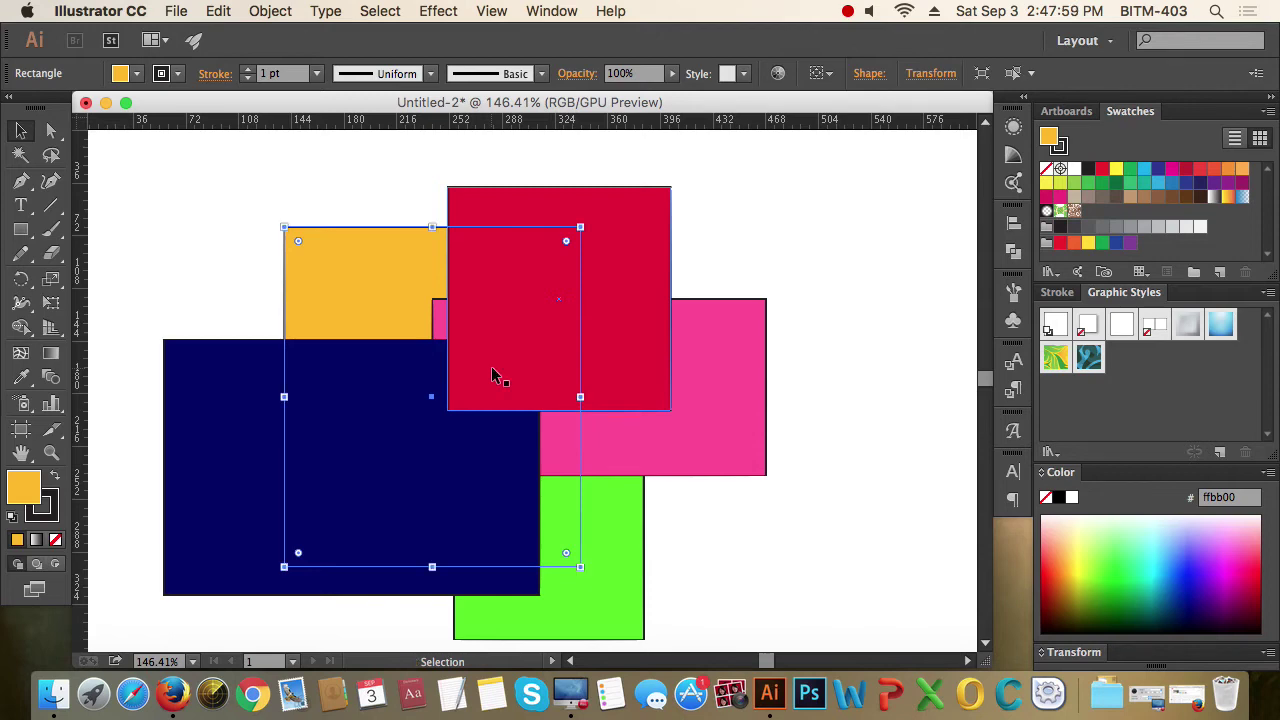
- Move the red rectangle up until it clears the navy rectangle, and deselect it
left_click(495, 374)
left_click_drag(597, 363, 586, 259)
left_click(813, 597)
- Select the navy rectangle and reach through its overlap to select the green and pink rectangles beneath it
left_click(517, 403)
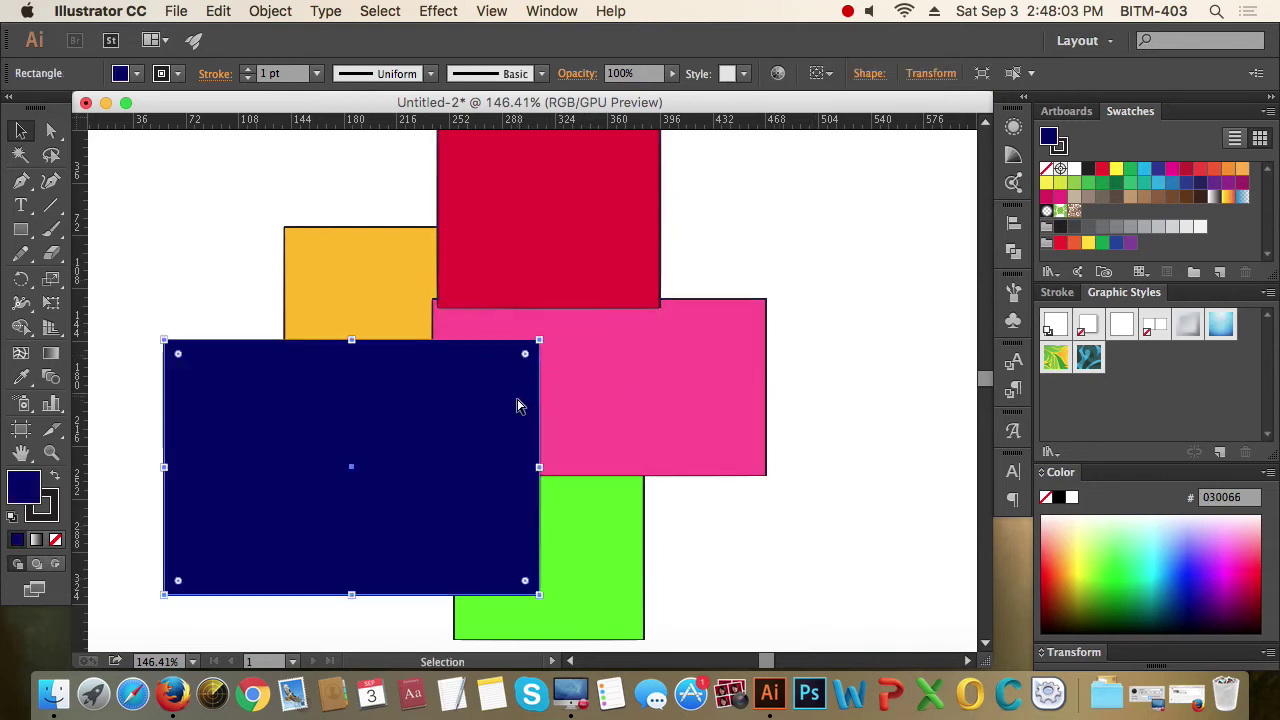
key("a")
left_click(513, 403)
left_click(510, 407, "super")
left_click(510, 407, "super")
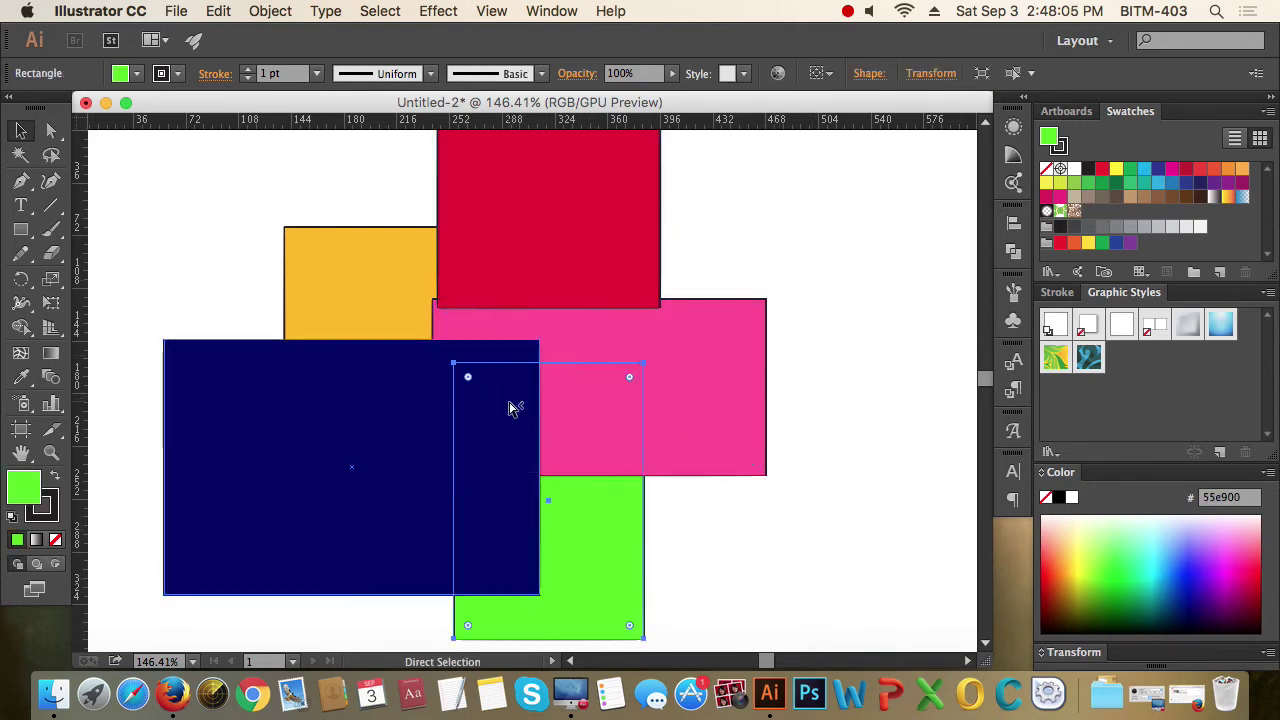
left_click(510, 407, "super")
left_click(509, 406, "super")
left_click(509, 406, "super")
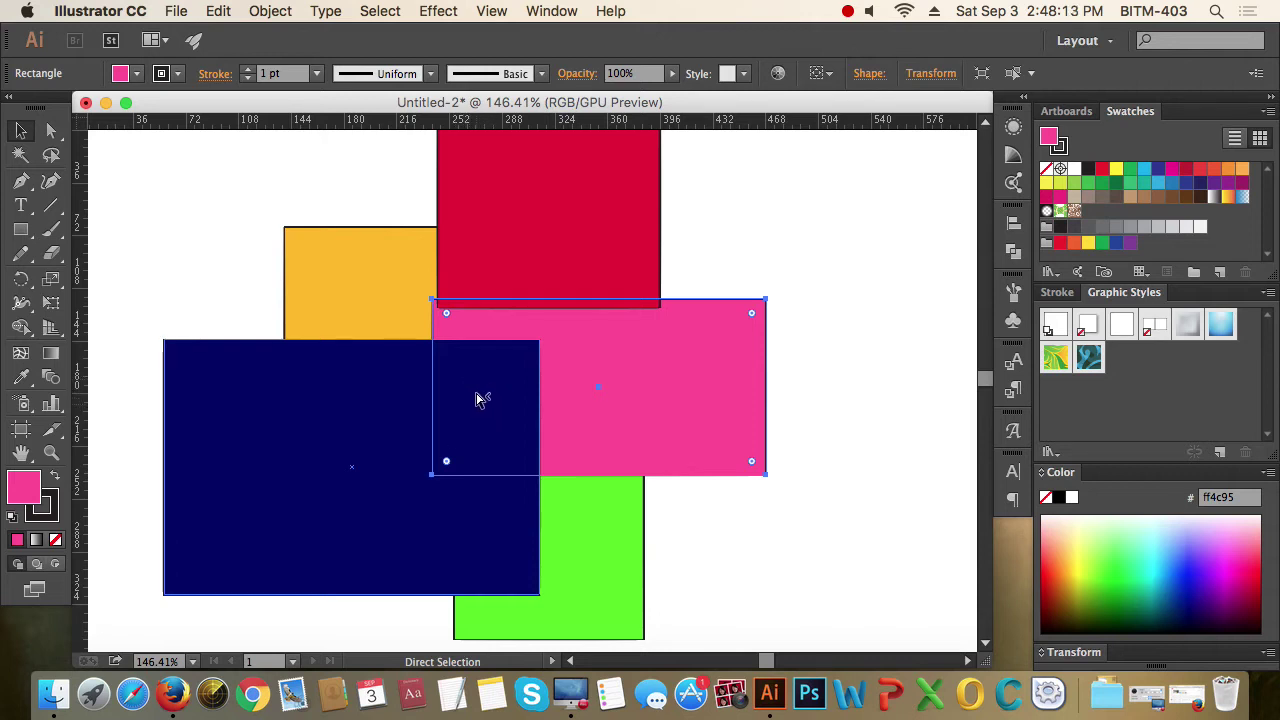
- Cycle the selection repeatedly through the rectangles stacked at the navy rectangle's overlap, including the green, navy and pink ones
left_click(503, 400, "super")
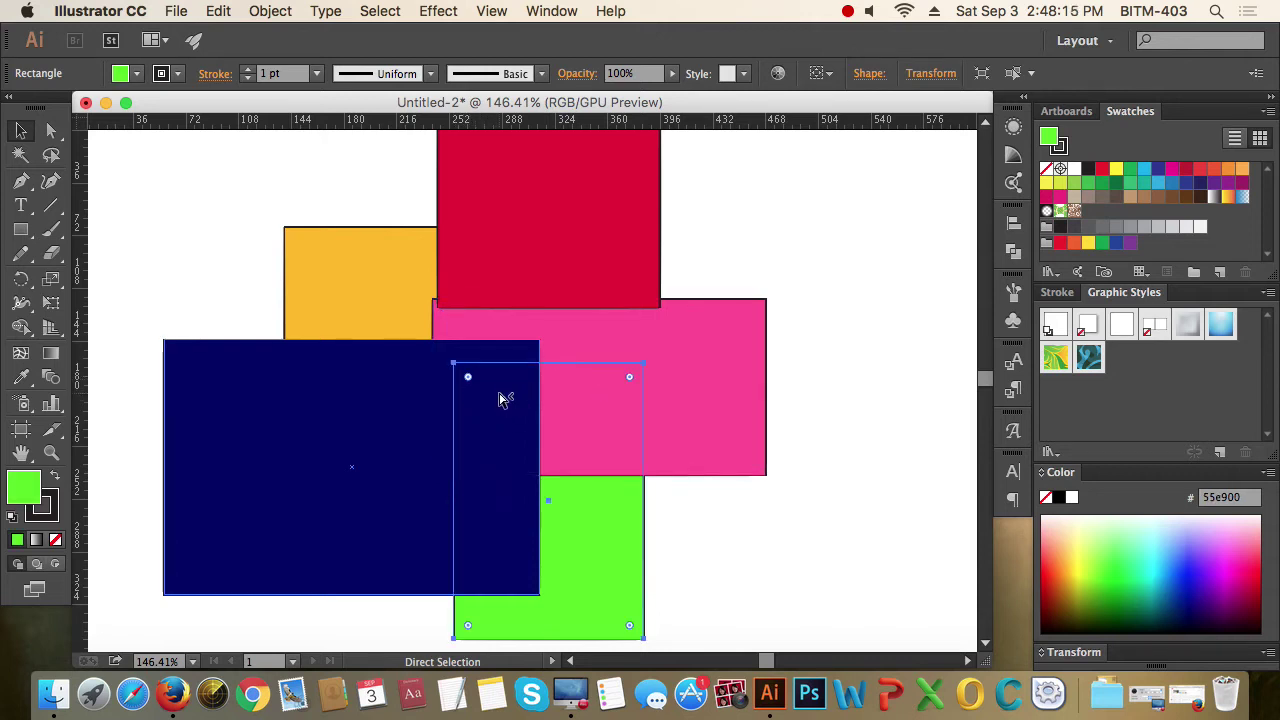
left_click(503, 400, "super")
left_click(503, 400, "super")
left_click(503, 400, "super")
left_click(503, 400, "super")
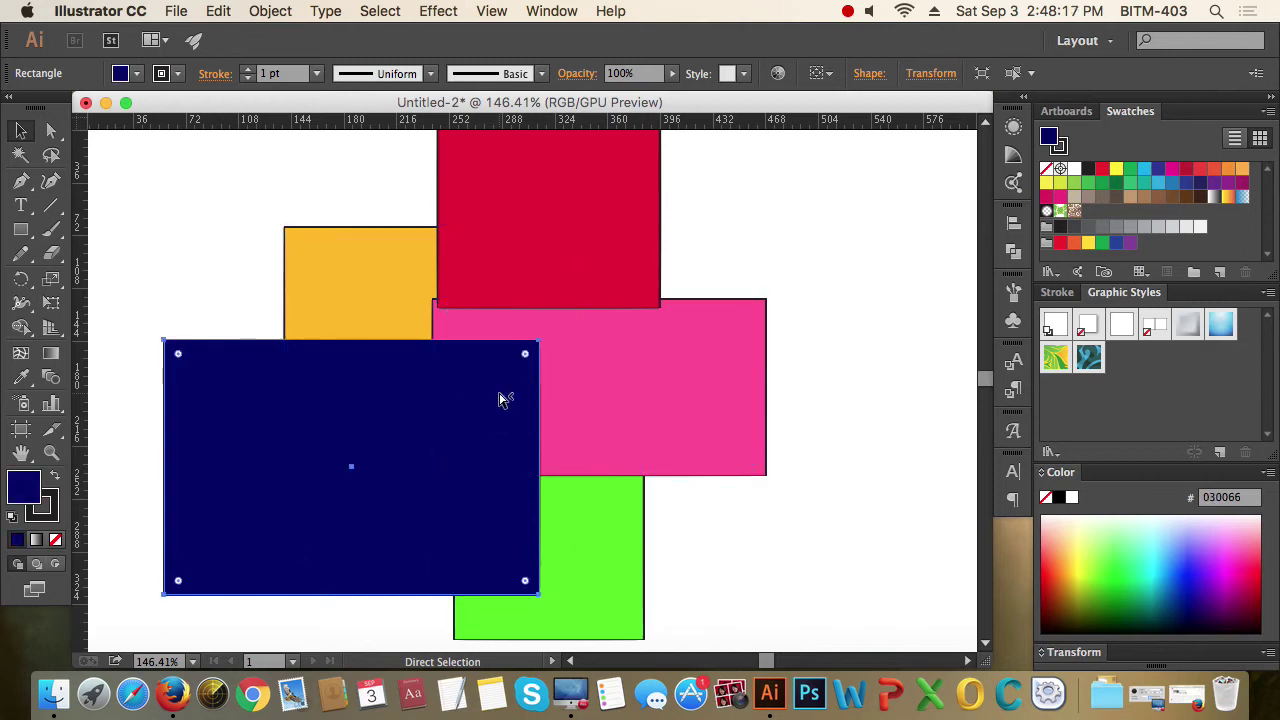
left_click(506, 388, "super")
left_click(508, 378, "super")
left_click(508, 378, "super")
left_click(508, 380, "super")
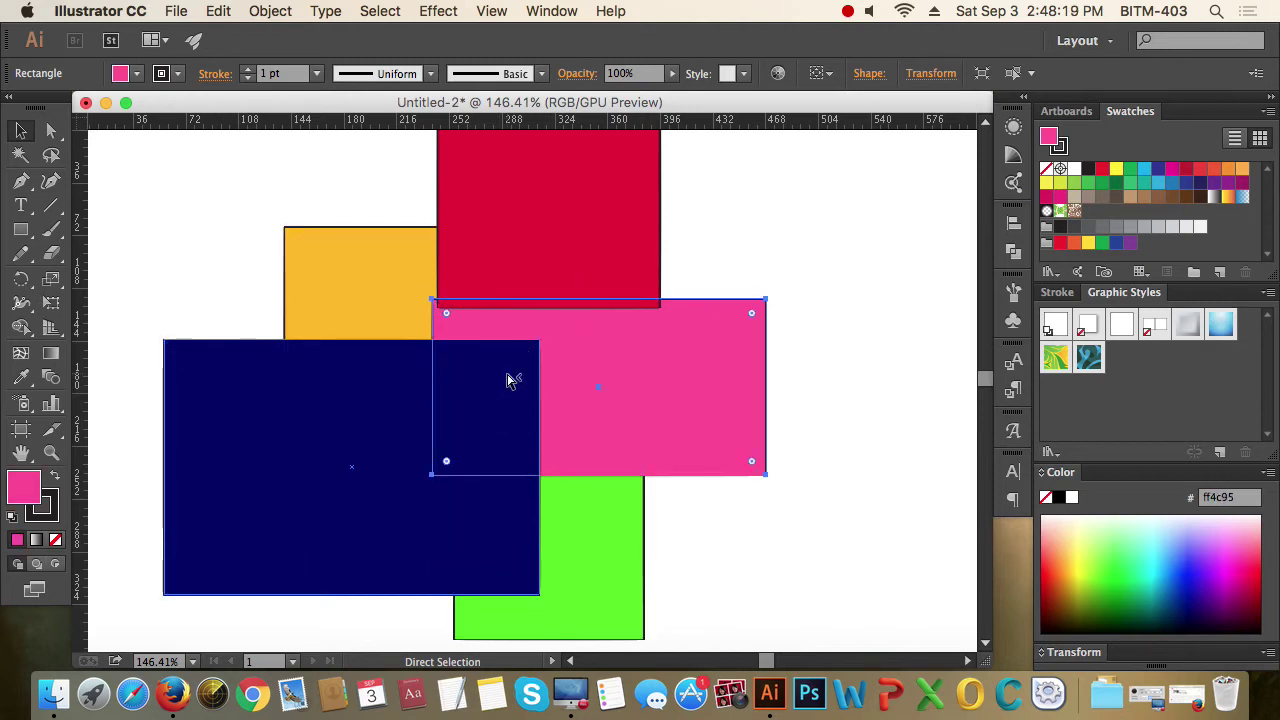
left_click(508, 380, "super")
left_click(508, 380, "super")
left_click(508, 380, "super")
left_click(508, 380, "super")
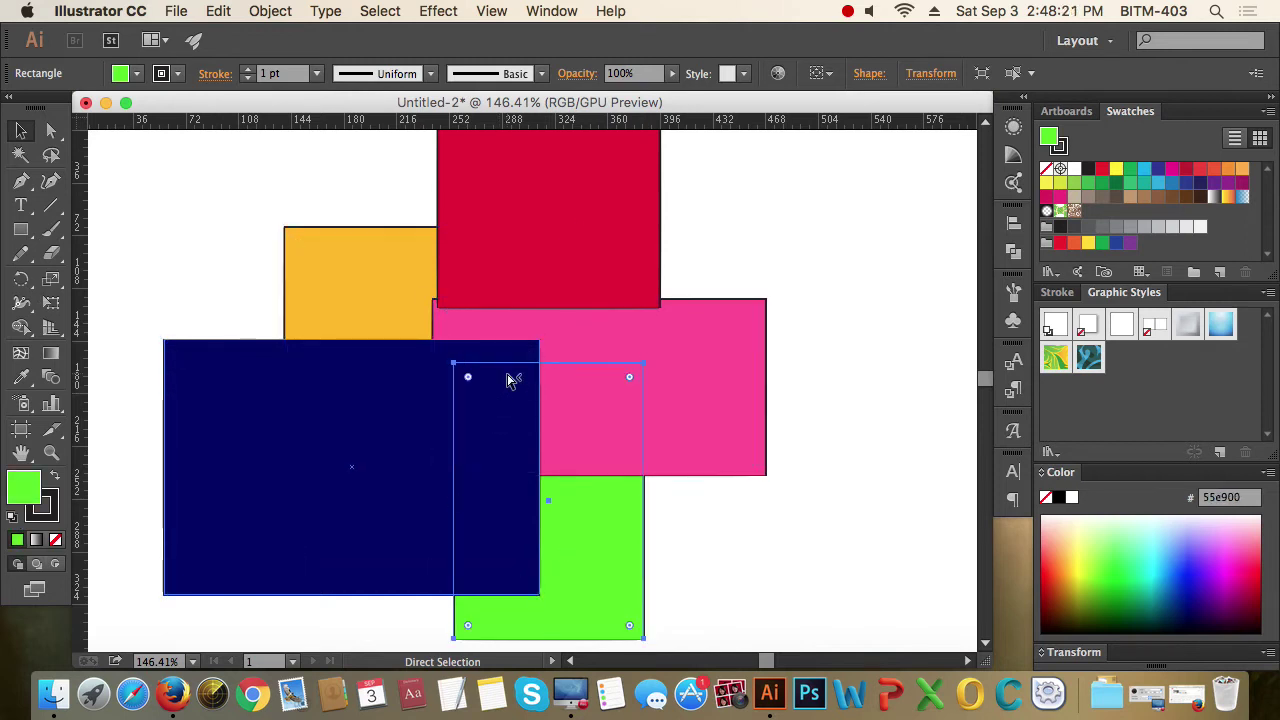
left_click(508, 380, "super")
left_click(508, 380, "super")
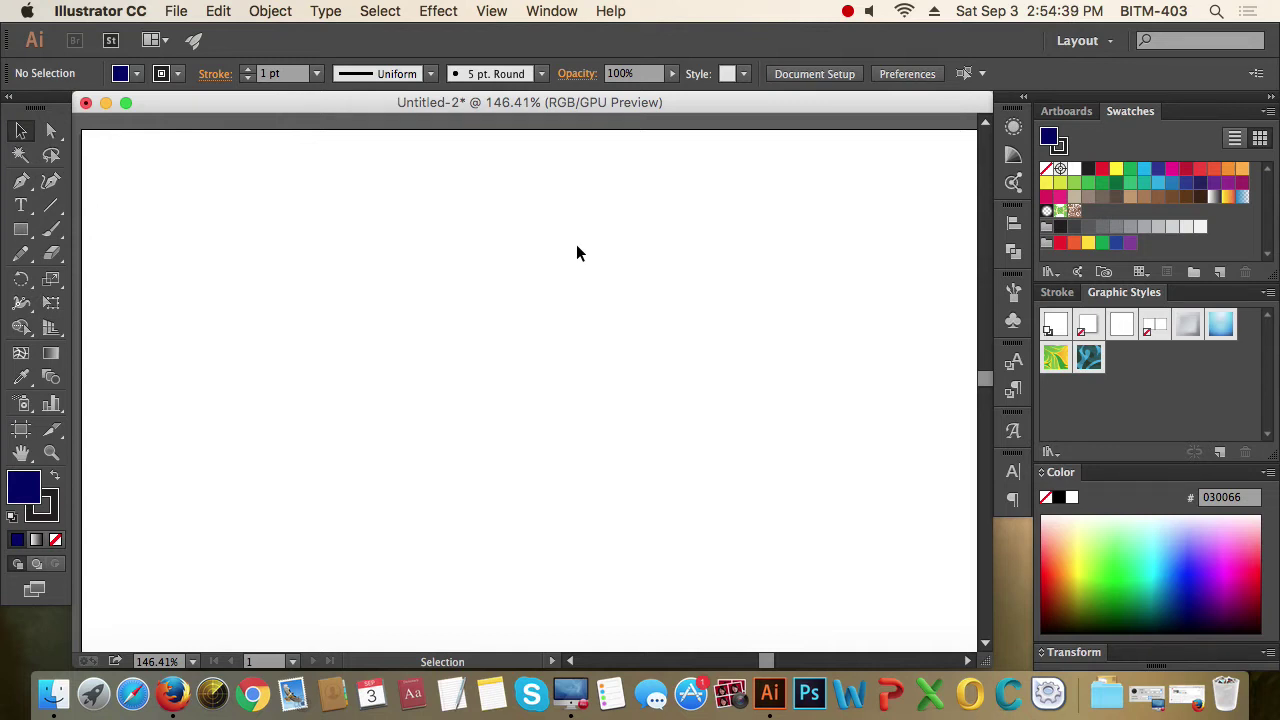
- Show the rulers along the edges of the empty document
left_click(491, 11)
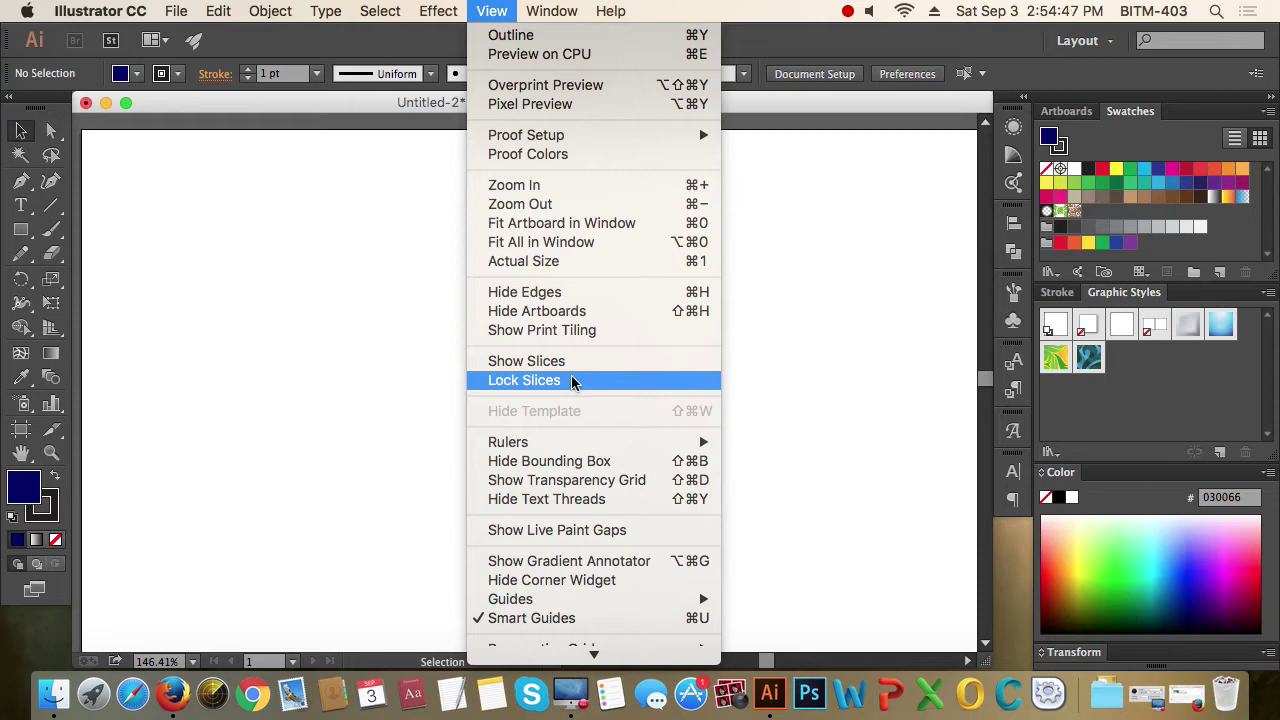
mouse_move(584, 448)
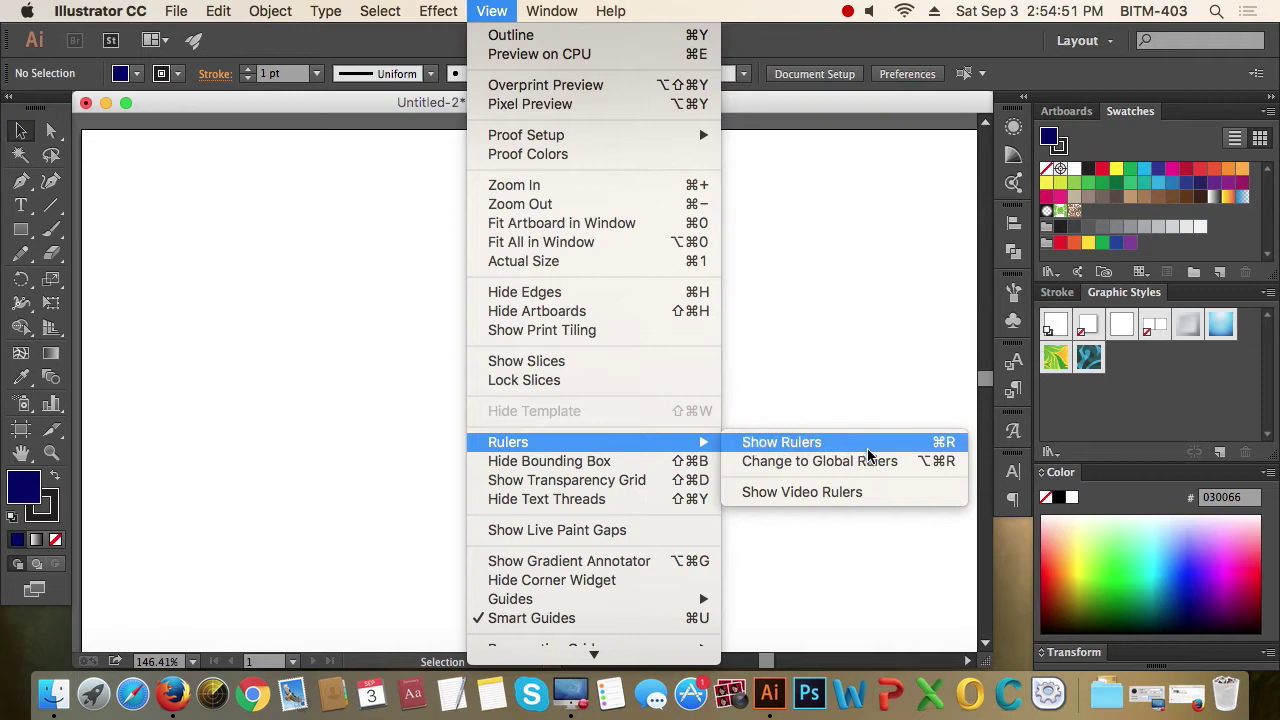
left_click(944, 449)
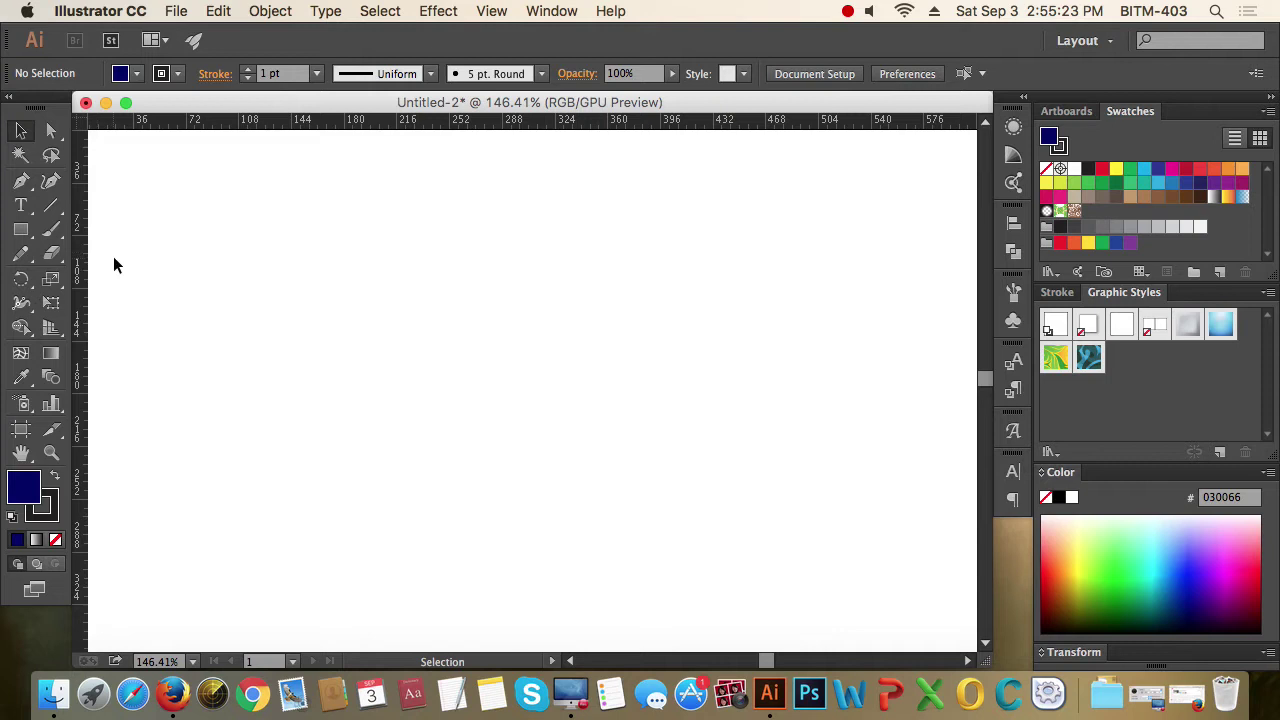
- With the Selection tool, pull two vertical guides and several horizontal guides from the rulers onto the artboard
left_click(51, 131)
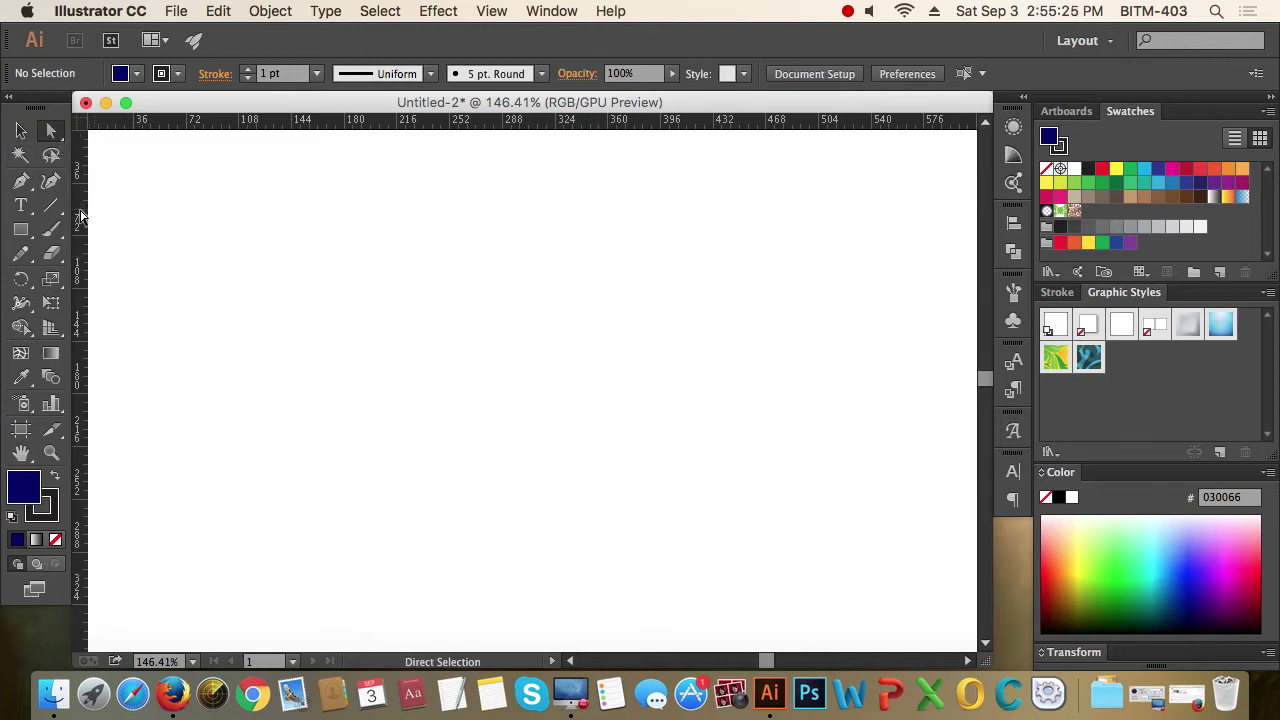
key("v")
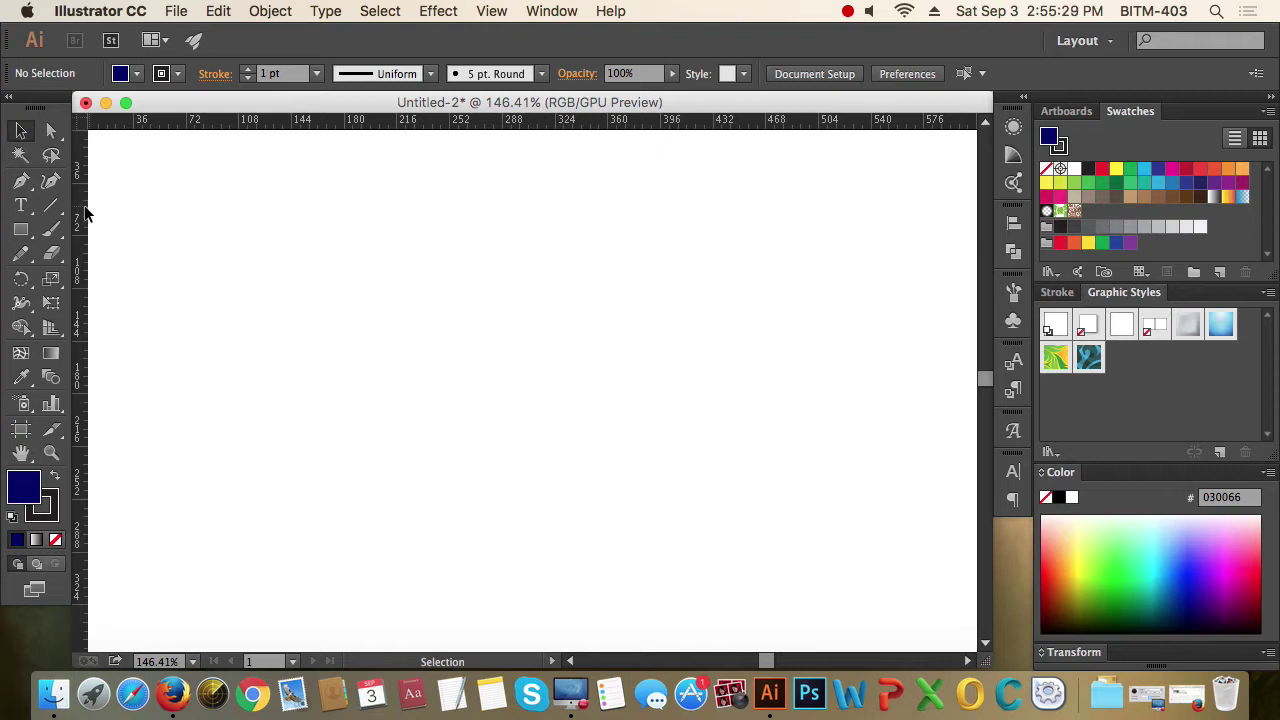
left_click_drag(82, 205, 471, 254)
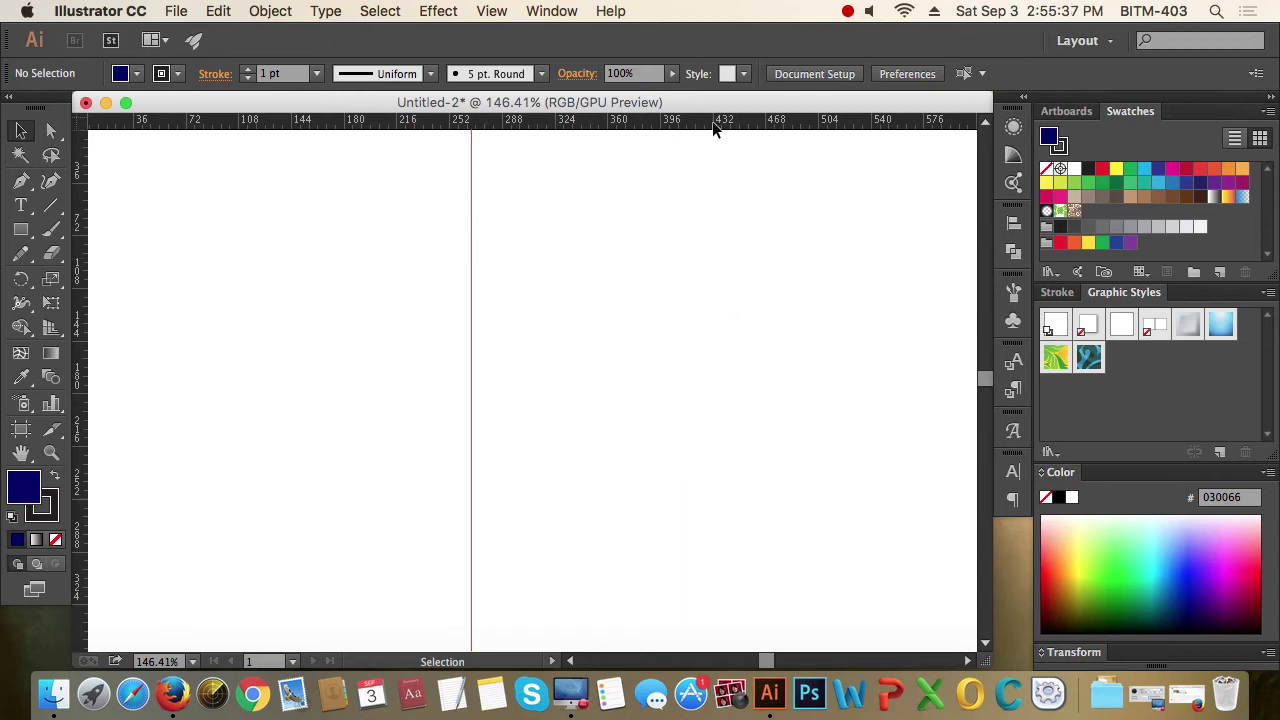
left_click_drag(712, 121, 706, 332)
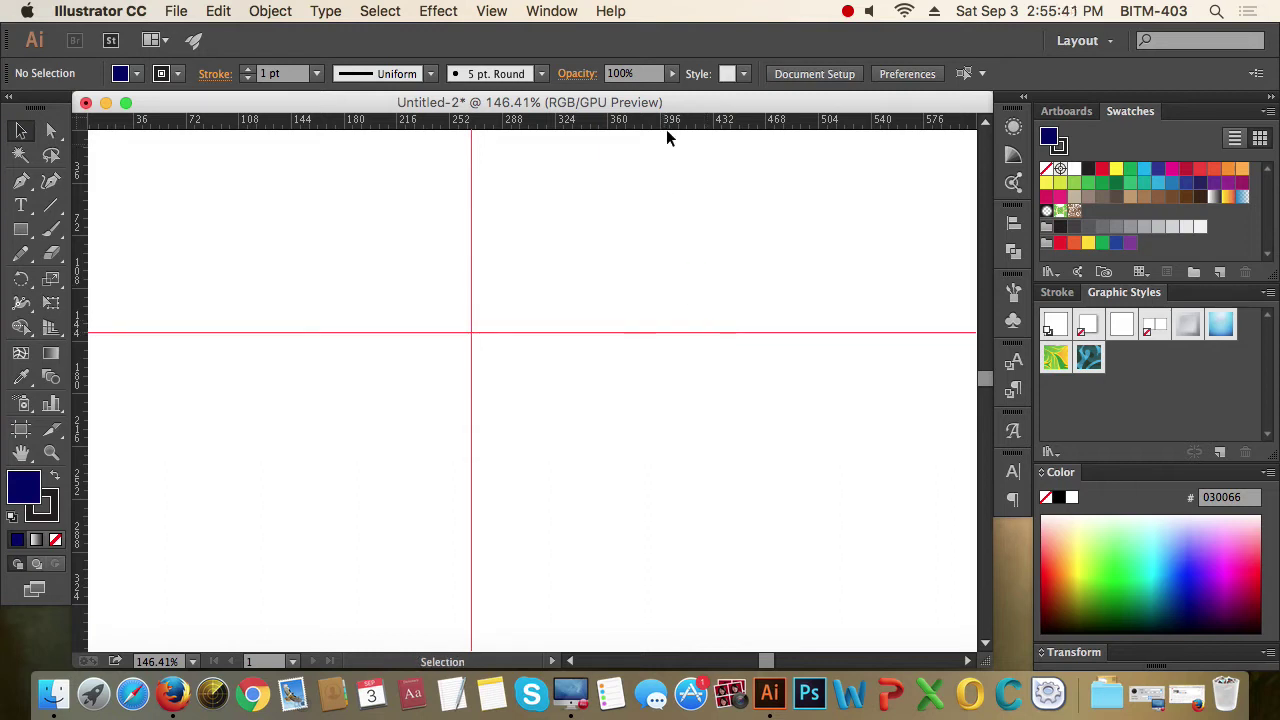
left_click_drag(667, 128, 694, 342)
left_click_drag(695, 128, 690, 512)
left_click_drag(80, 300, 399, 313)
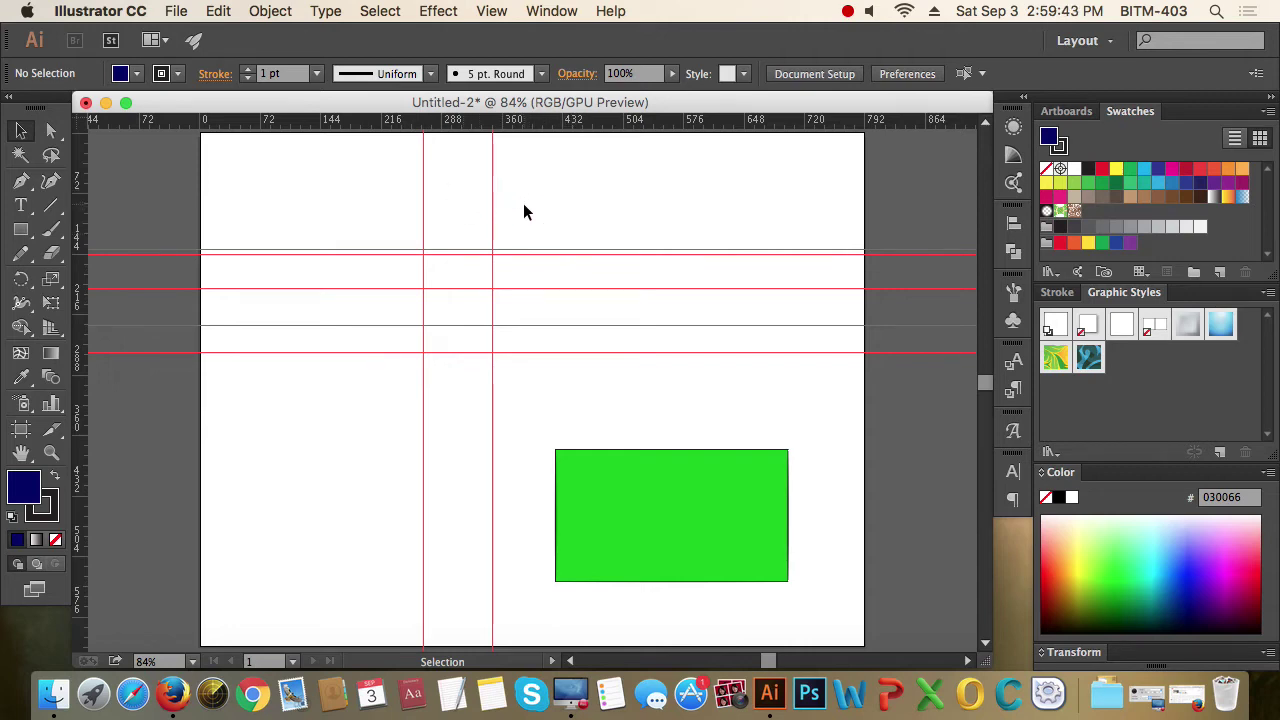
- Unlock the ruler guides so they can be selected, and check their lock option
right_click(557, 184)
left_click(597, 180)
right_click(545, 198)
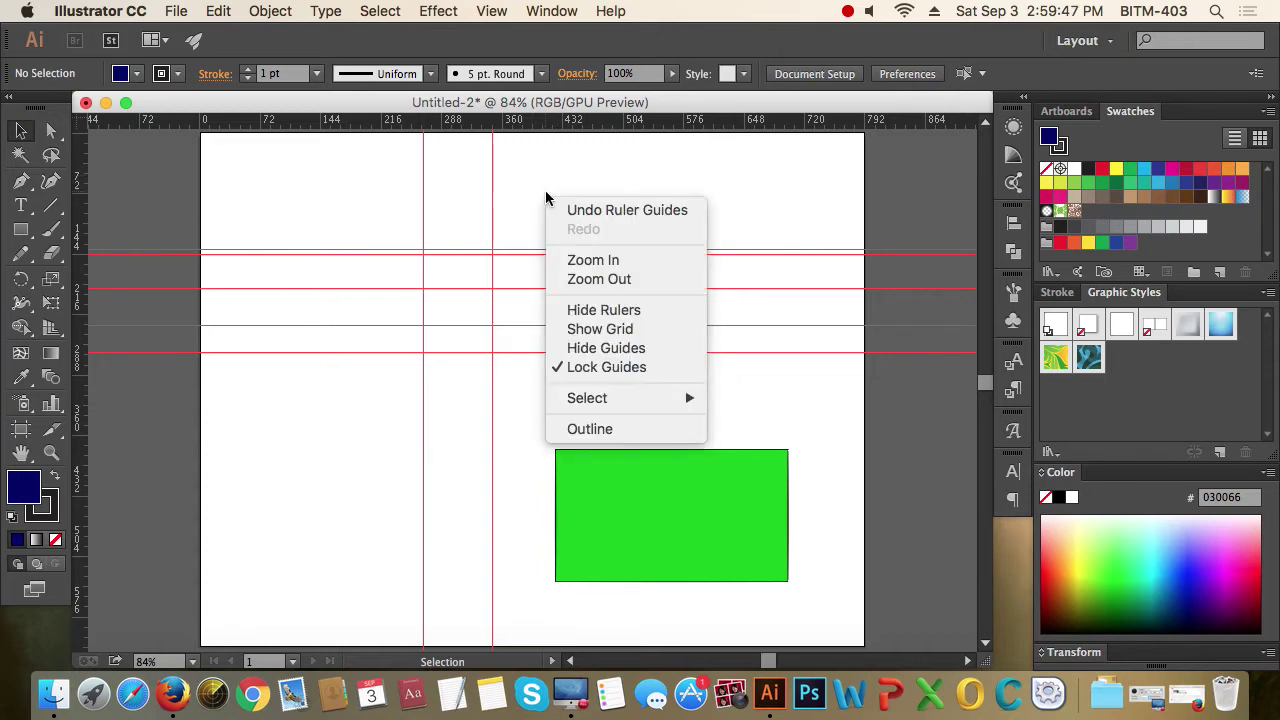
left_click(559, 369)
right_click(605, 205)
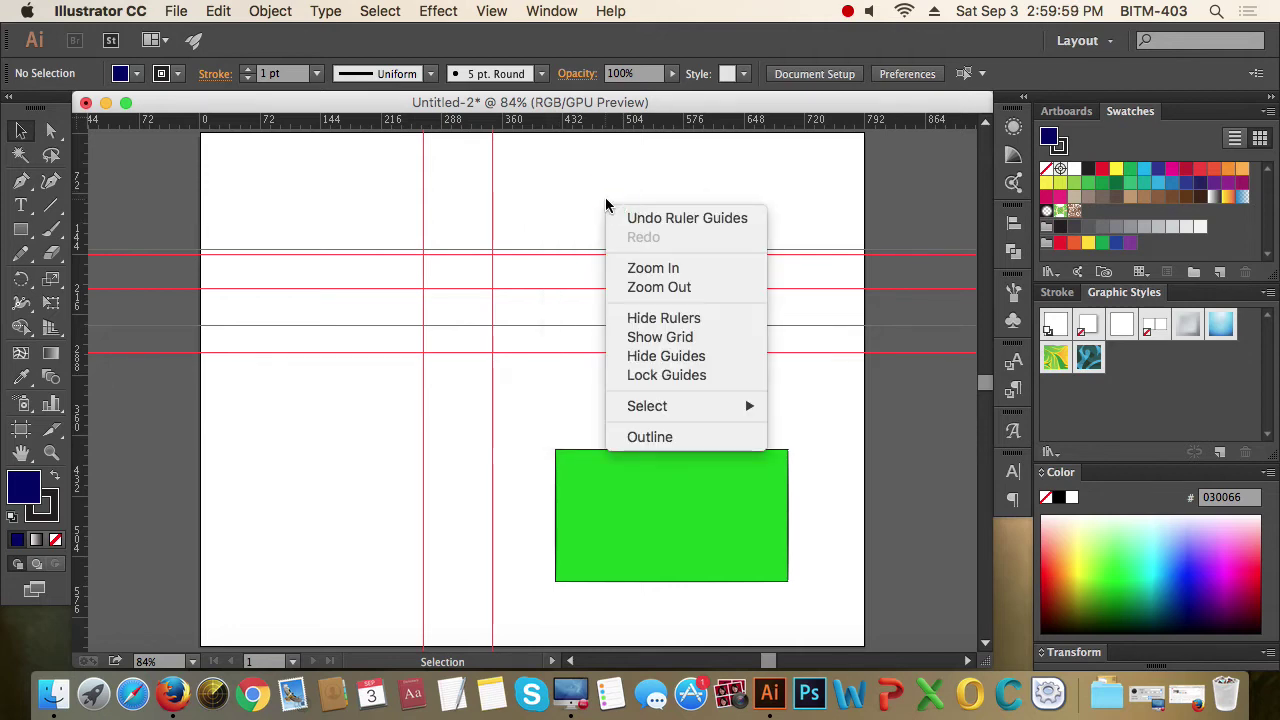
left_click(657, 374)
- Select and delete both vertical guides, and delete all the remaining horizontal guides
left_click(490, 178)
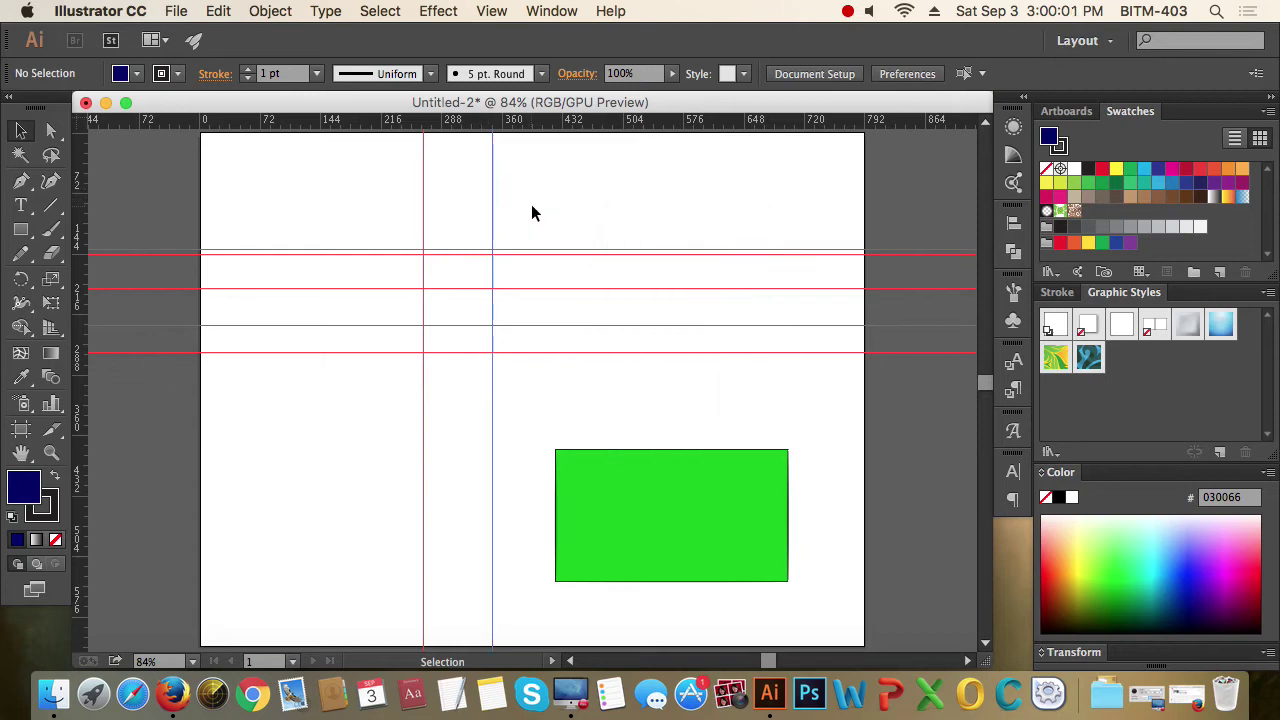
left_click(423, 193)
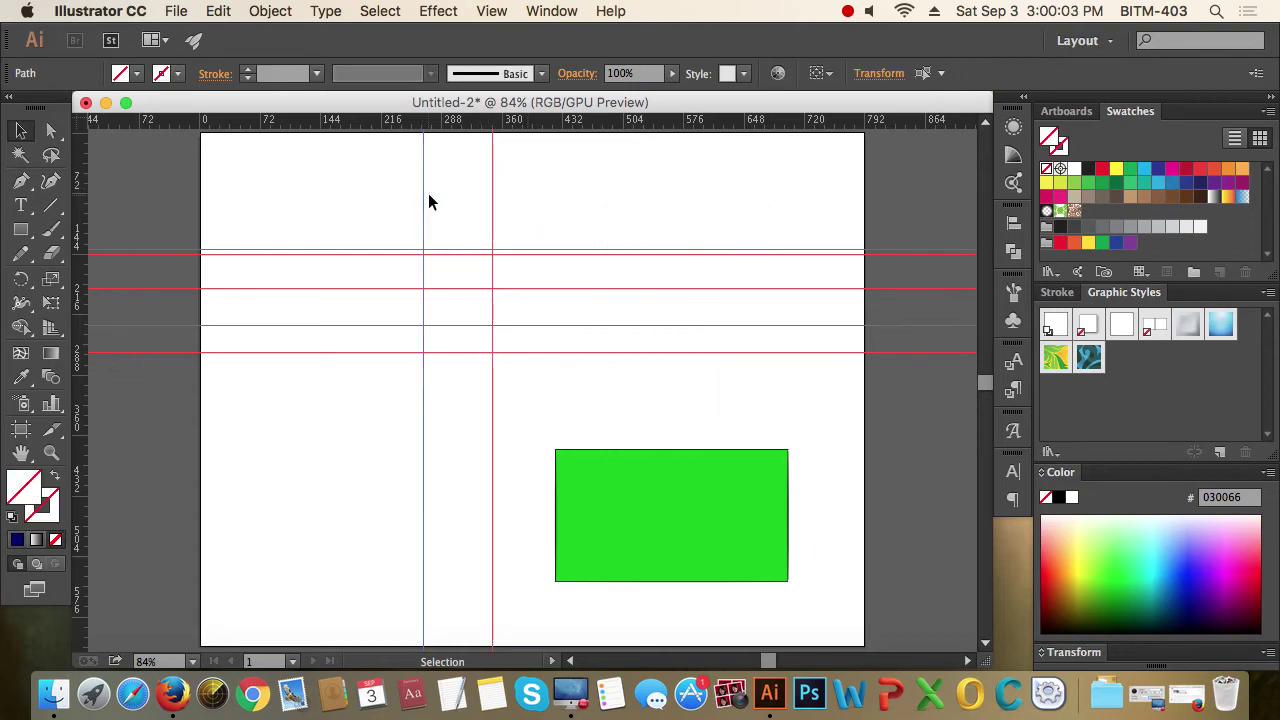
left_click(664, 231)
left_click_drag(388, 184, 510, 230)
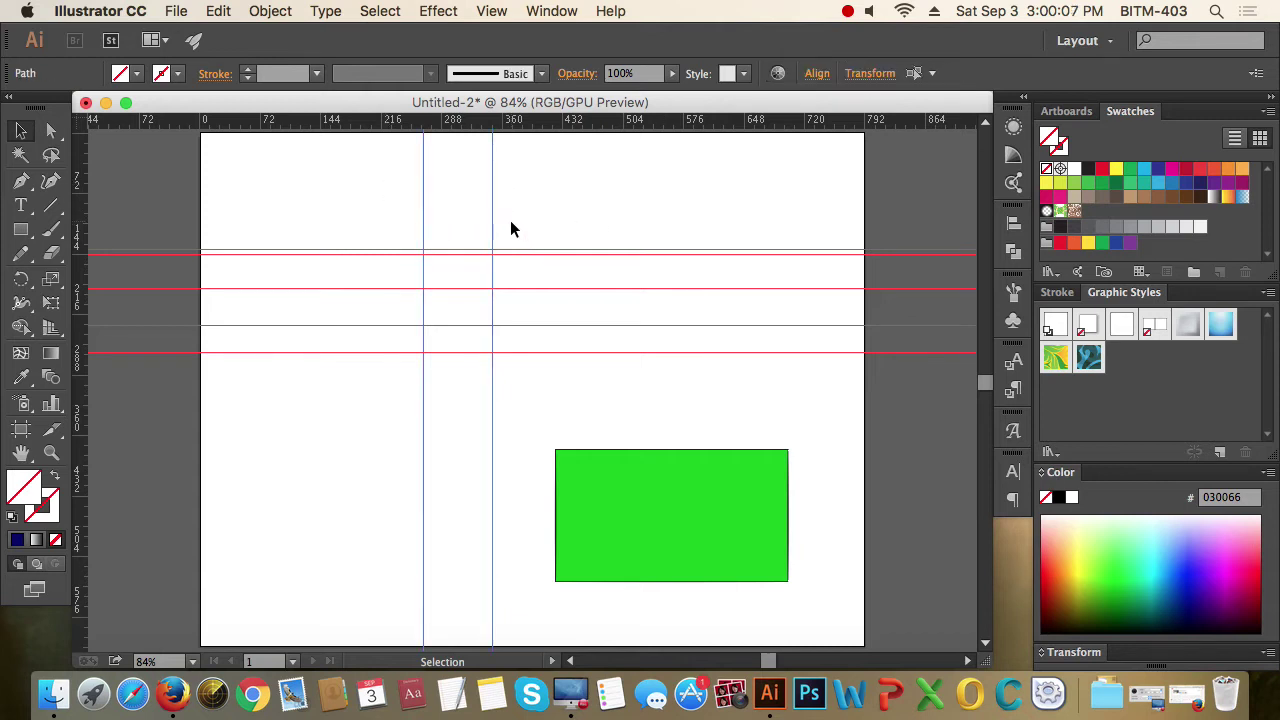
key("Delete")
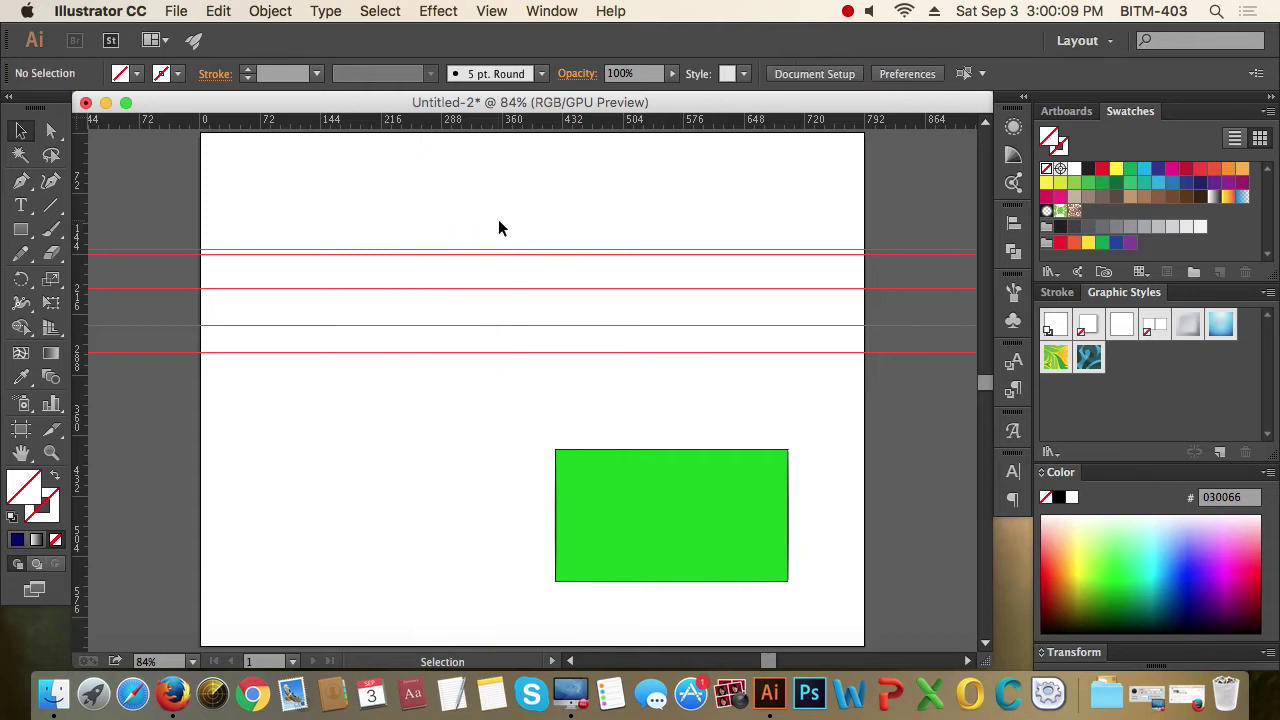
left_click_drag(349, 220, 442, 374)
key("Delete")
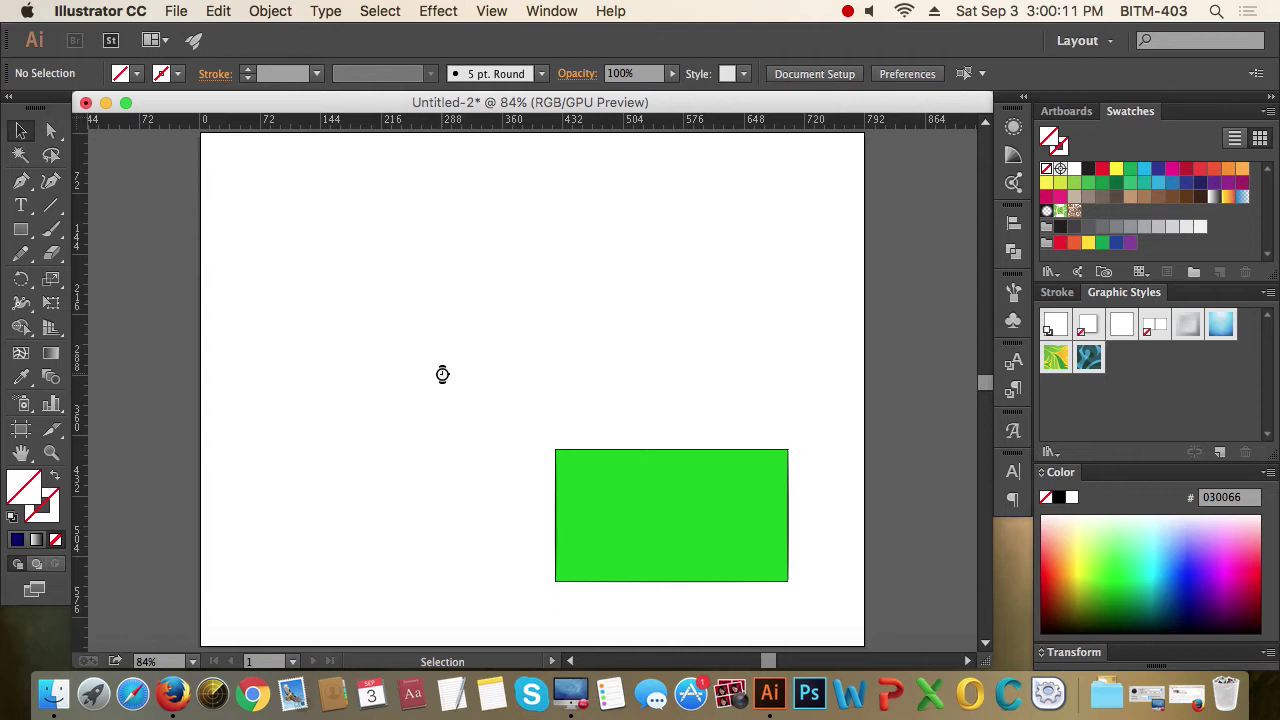
- Lock guides again and place three new horizontal and three new vertical guides from the rulers
right_click(428, 222)
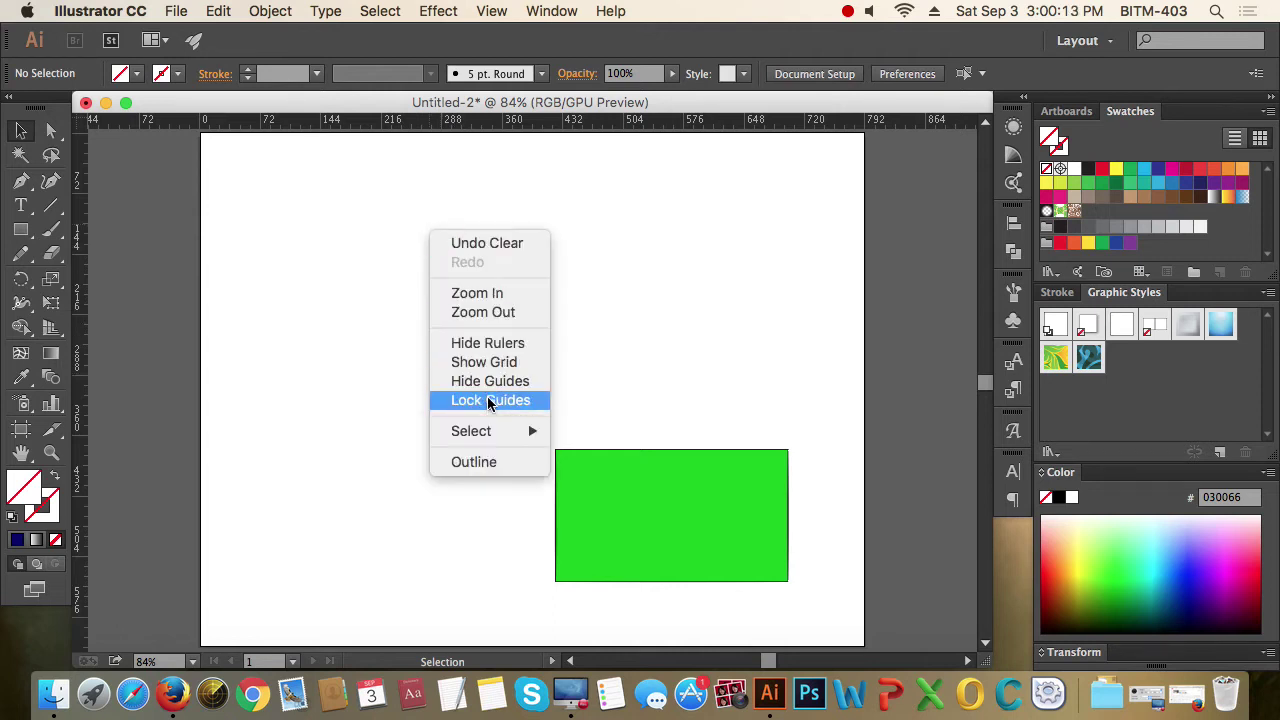
left_click(488, 400)
left_click_drag(605, 122, 608, 345)
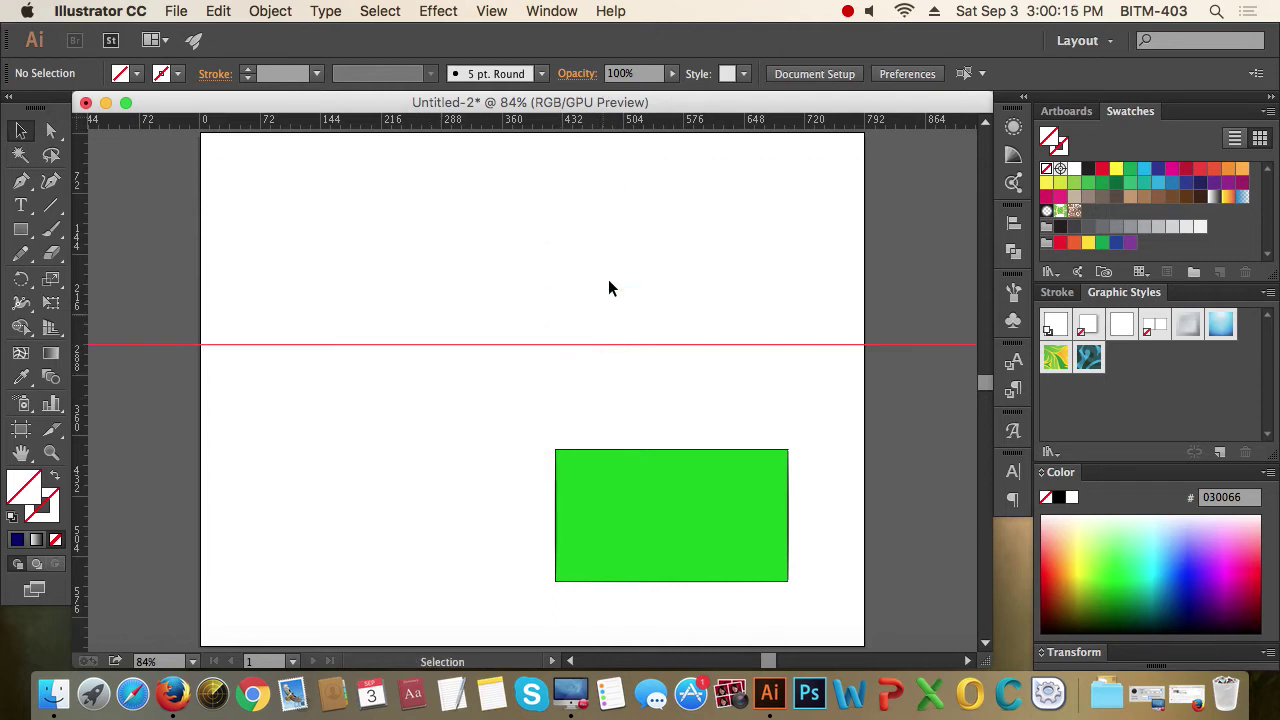
left_click_drag(605, 122, 654, 243)
left_click_drag(80, 330, 513, 385)
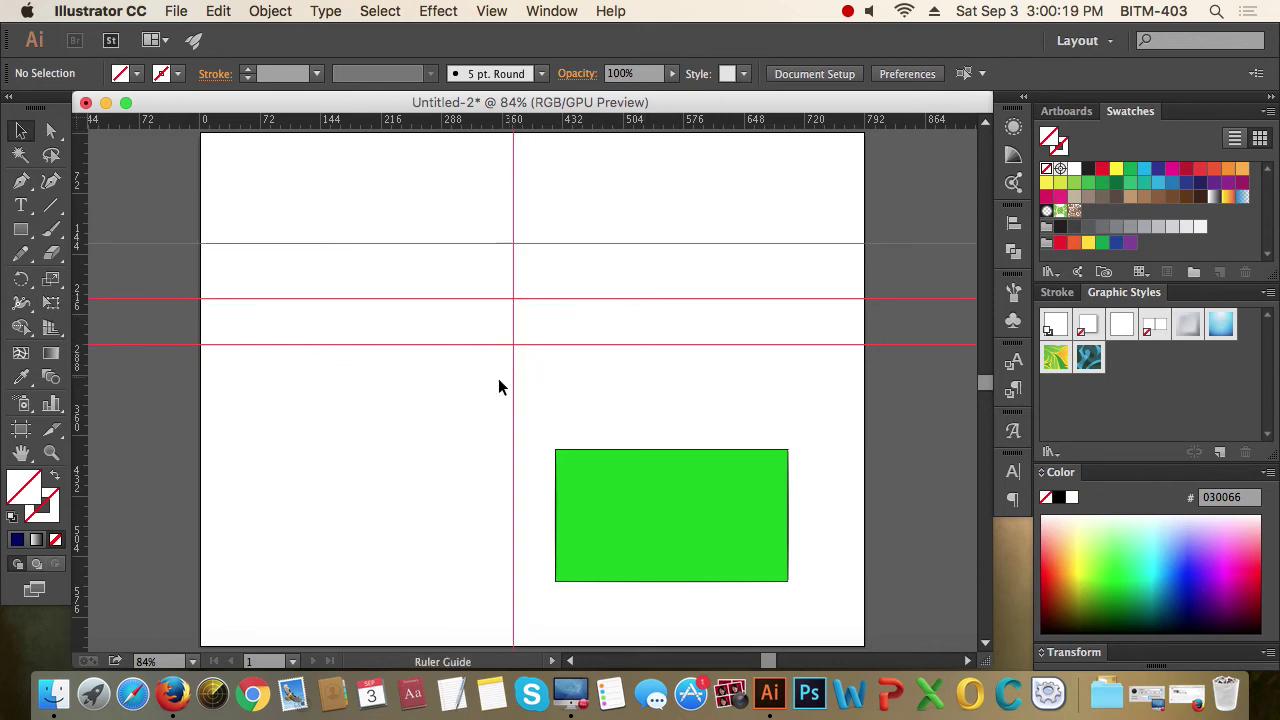
left_click_drag(98, 330, 427, 357)
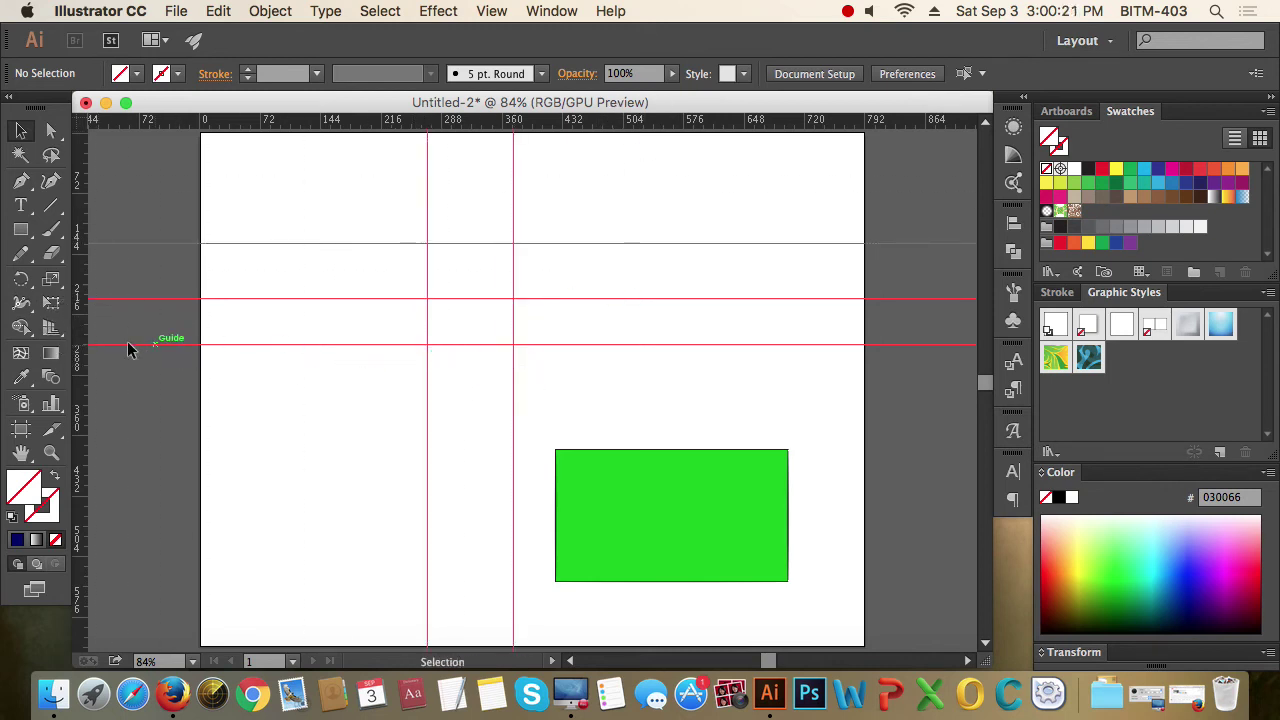
left_click_drag(89, 334, 408, 374)
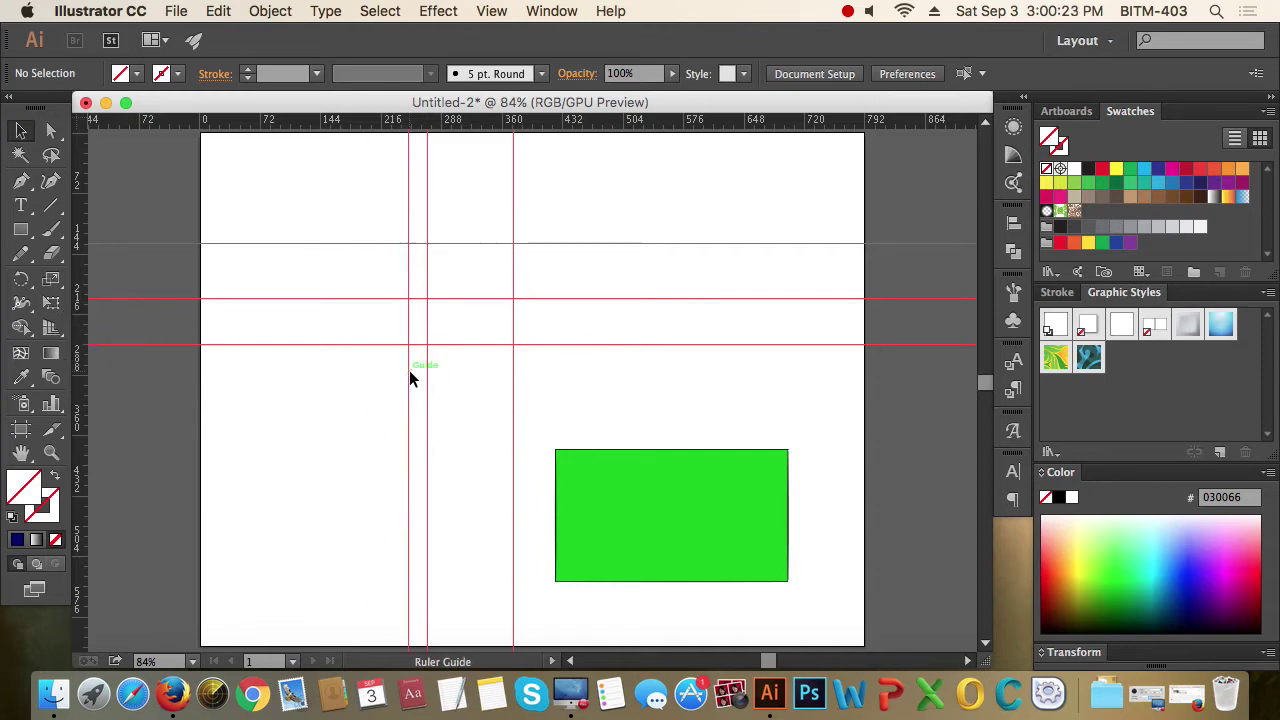
- Hide all the ruler guides on the artboard
left_click(491, 11)
scroll(623, 420, "down", 5)
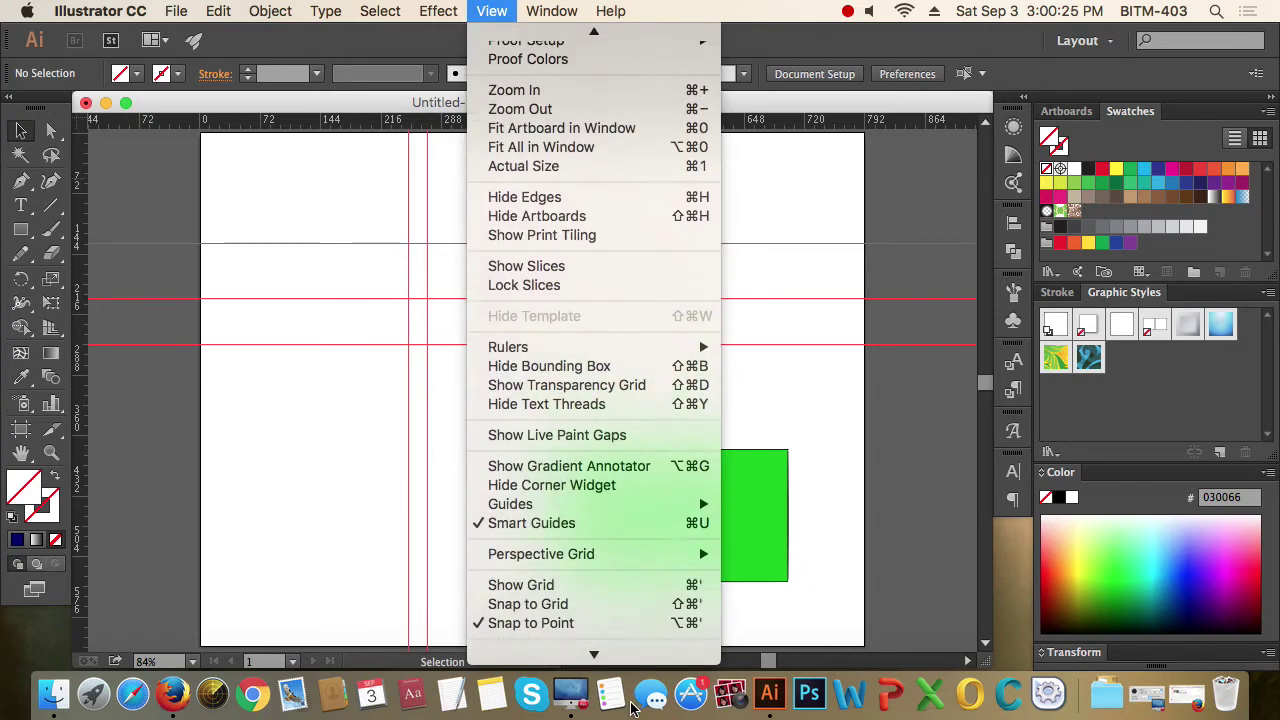
mouse_move(543, 485)
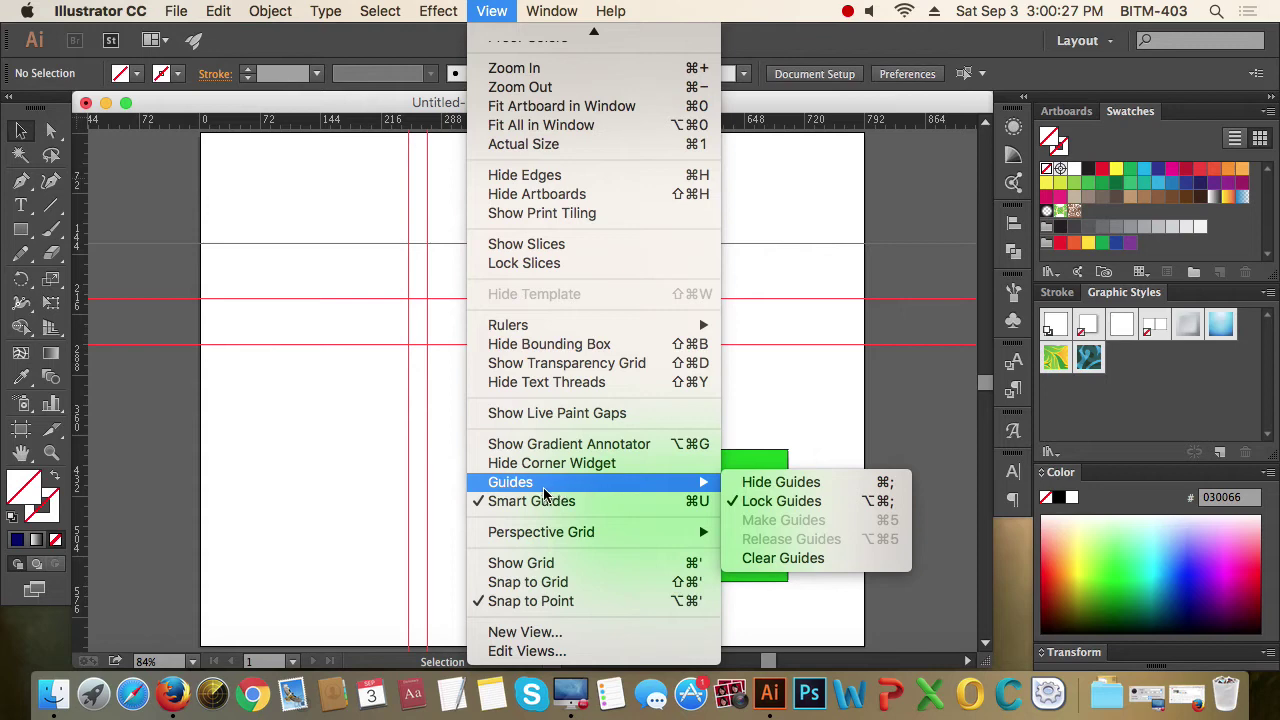
left_click(886, 489)
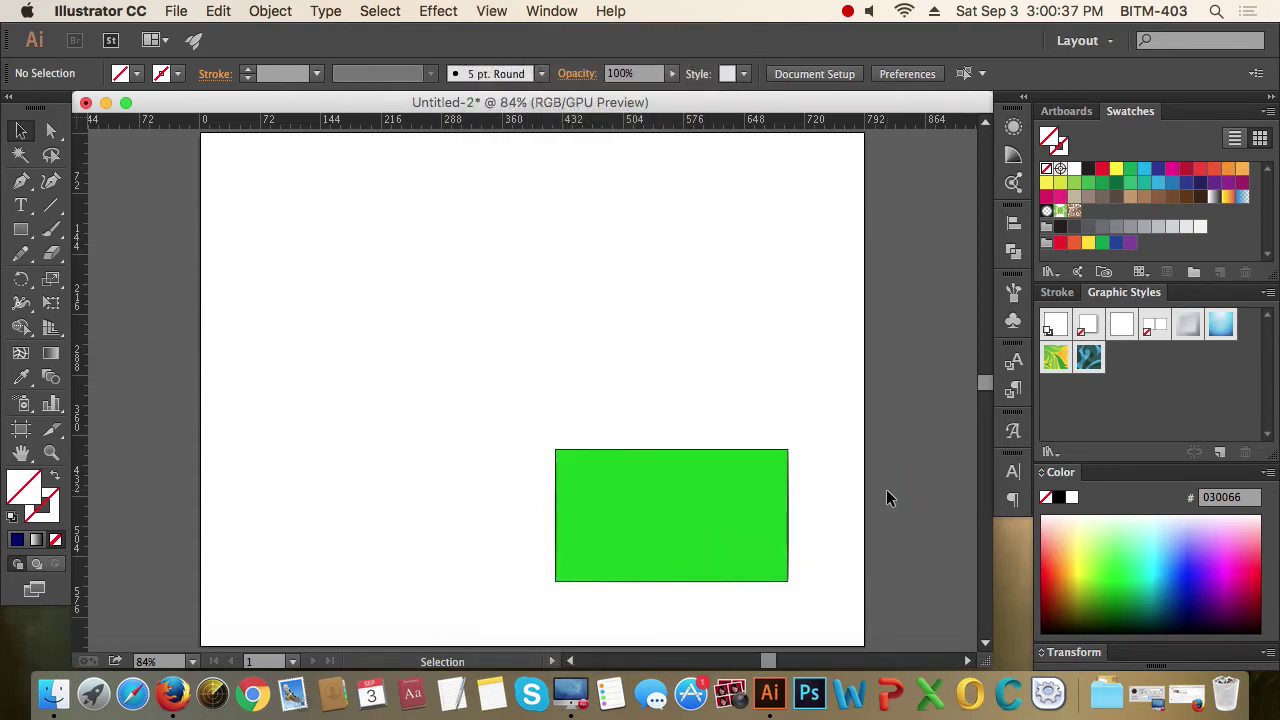
- Show the guides again and toggle their visibility several times, leaving them shown
key("super+semicolon")
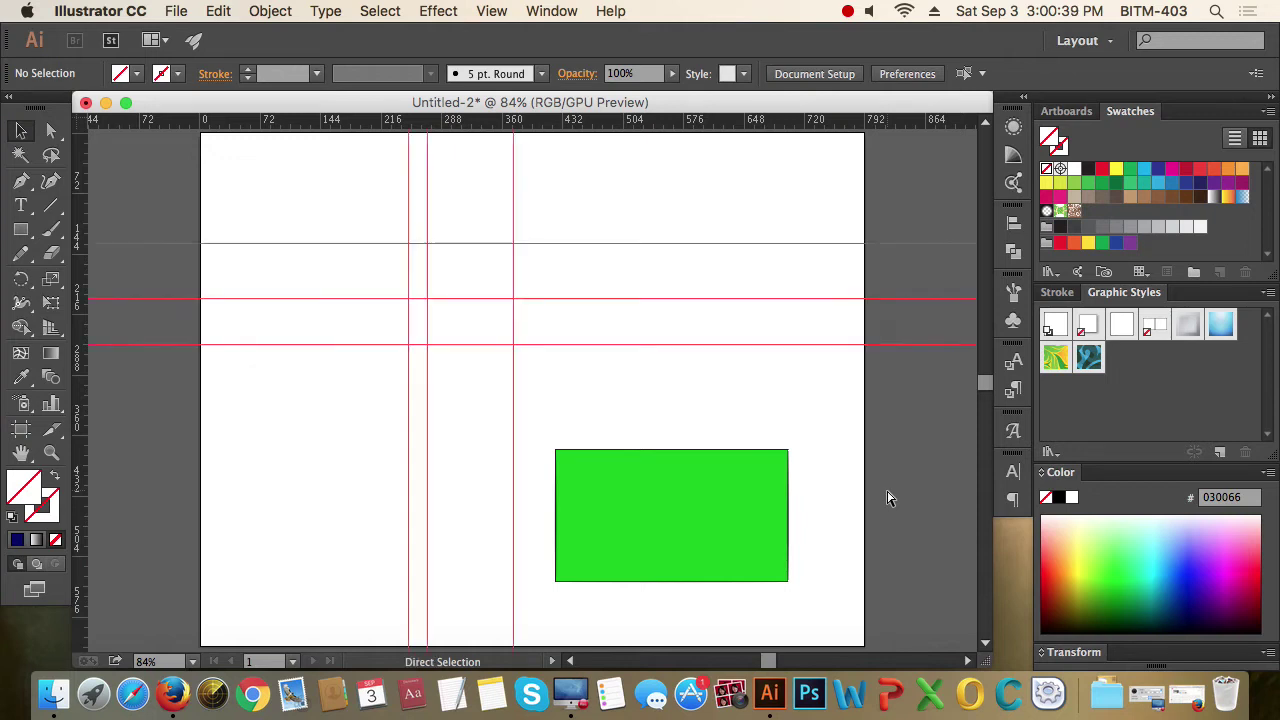
key("super+semicolon")
key("super+semicolon")
key("super+semicolon")
key("super+semicolon")
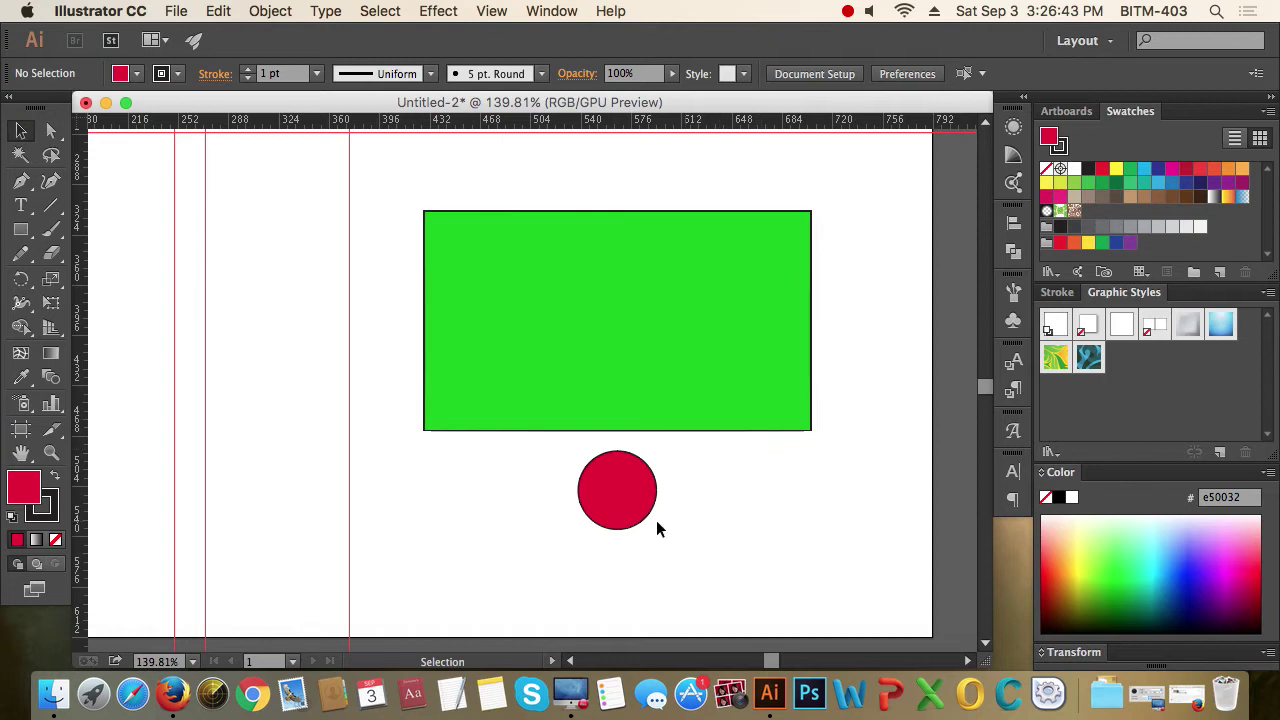
- Check the selection of the circle and rectangle, and move the red circle onto the green rectangle's centre using smart guides
left_click(627, 498)
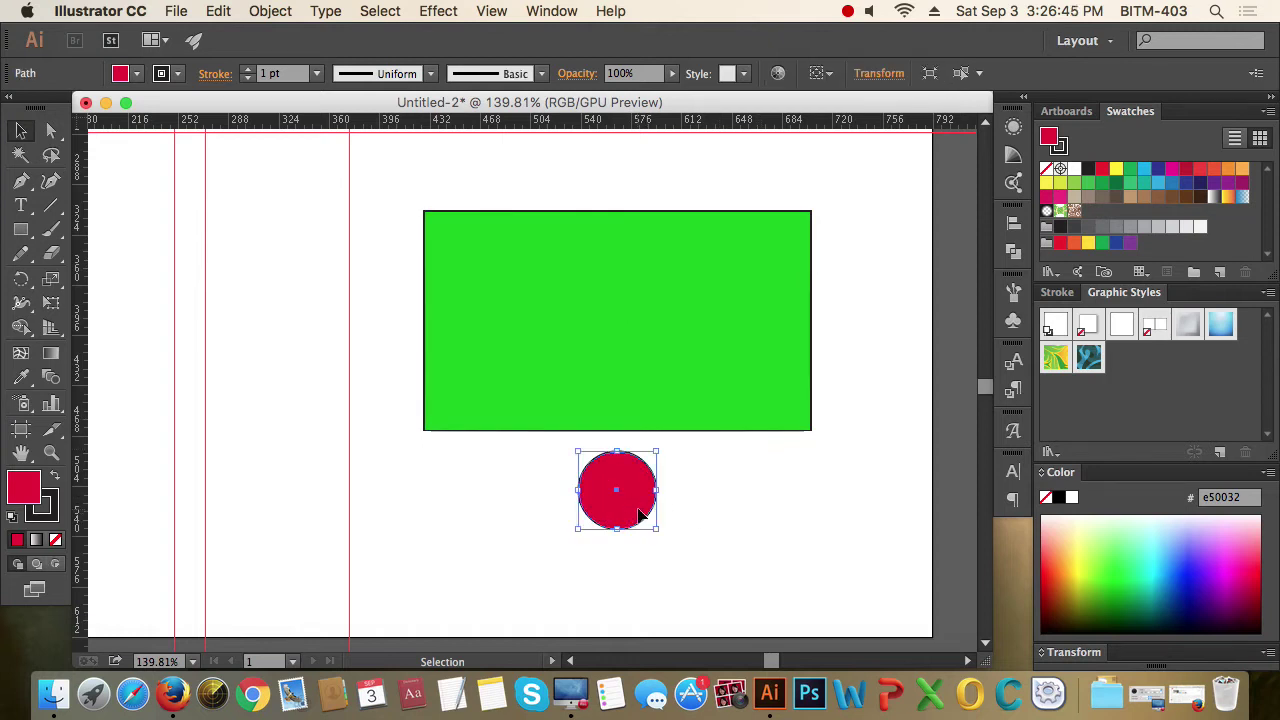
left_click(636, 360)
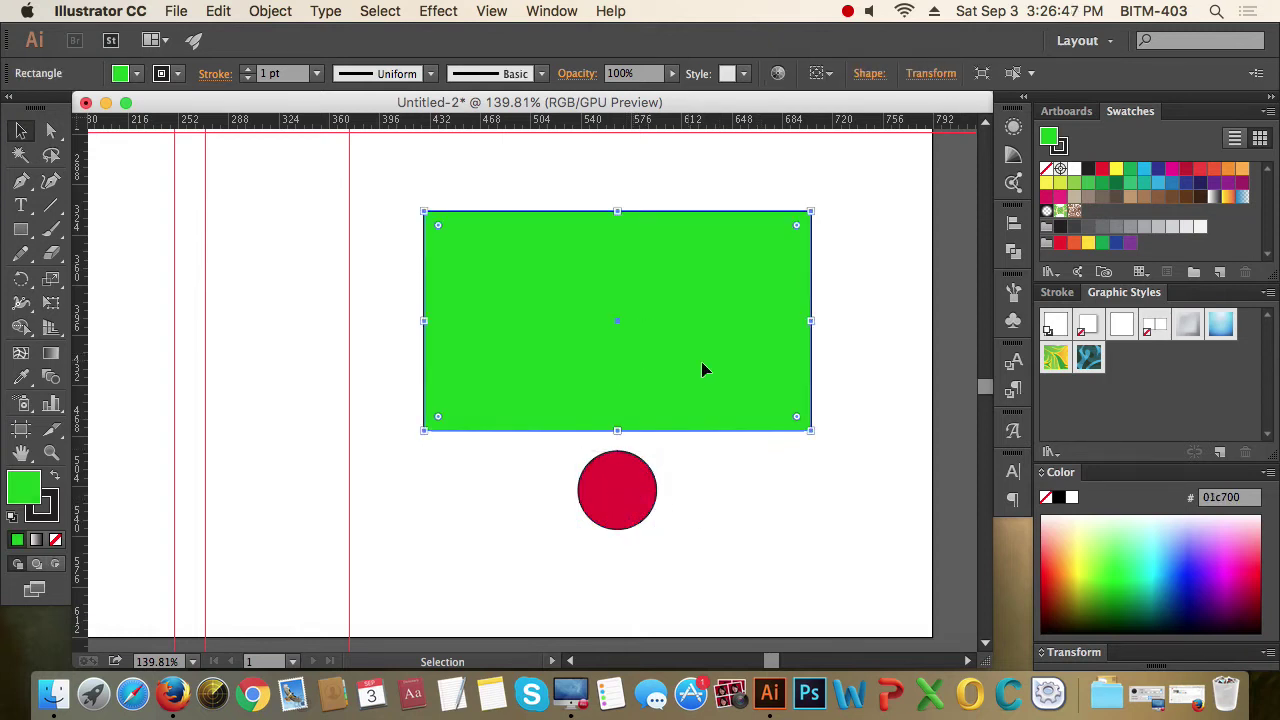
left_click(685, 500)
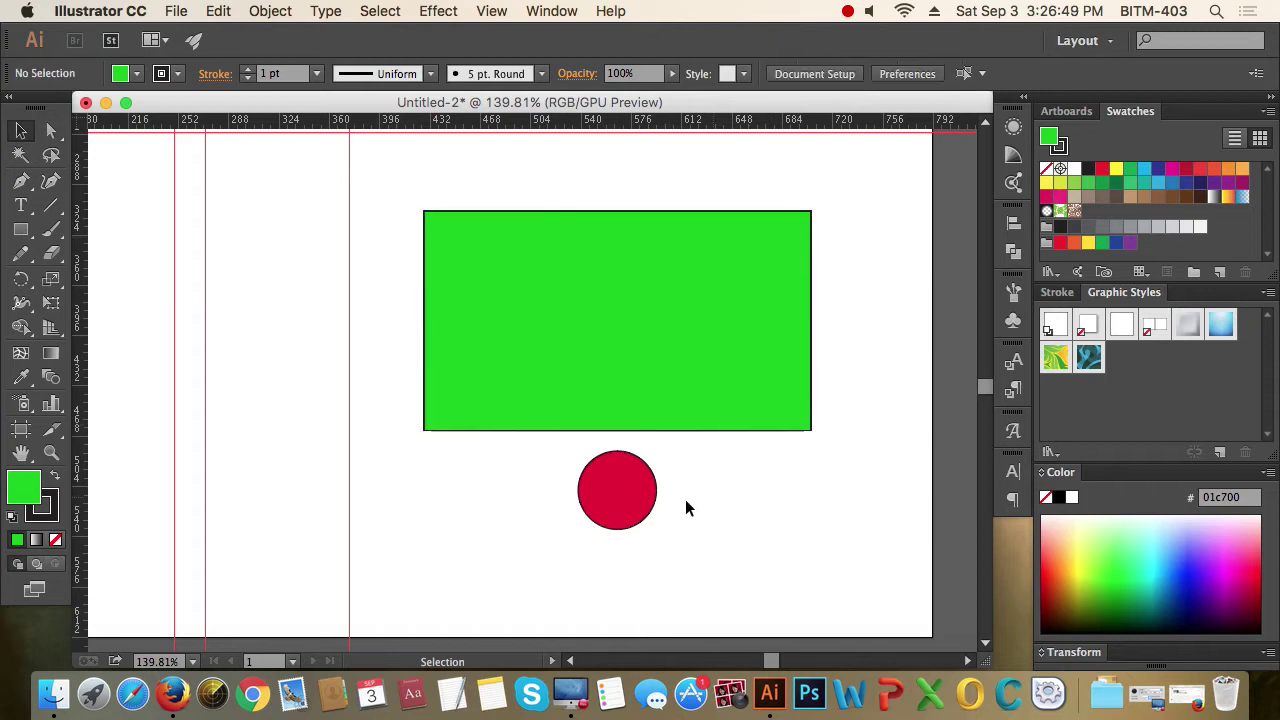
left_click(617, 505)
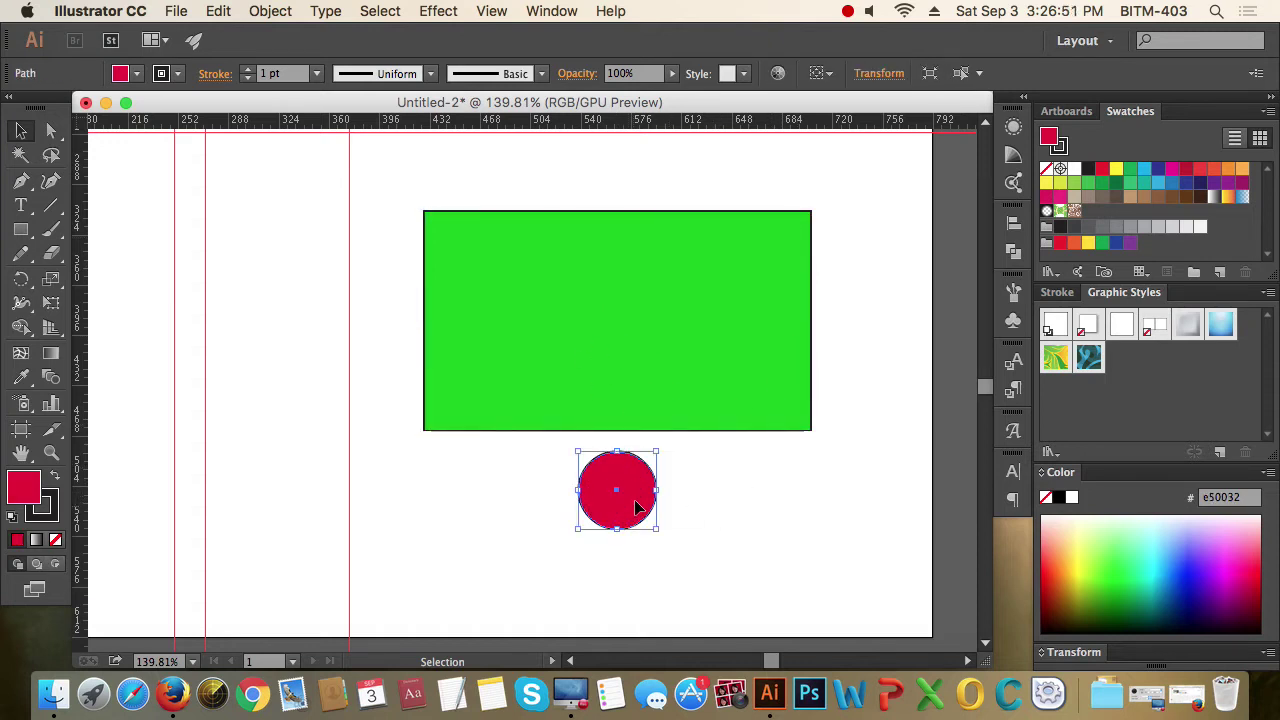
left_click_drag(636, 506, 636, 381)
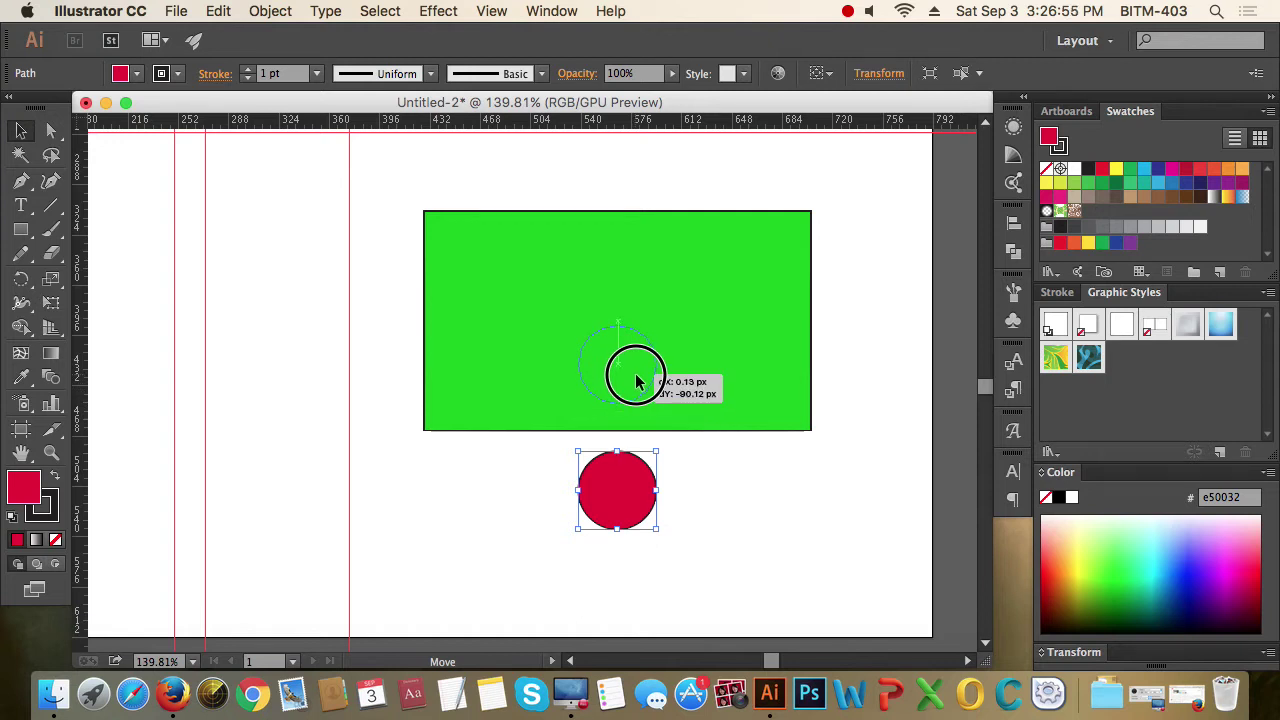
- Move the red circle out beside the rectangle onto the nearest vertical guide, and try aligning it with the rectangle's bottom edge
left_click_drag(636, 381, 330, 440)
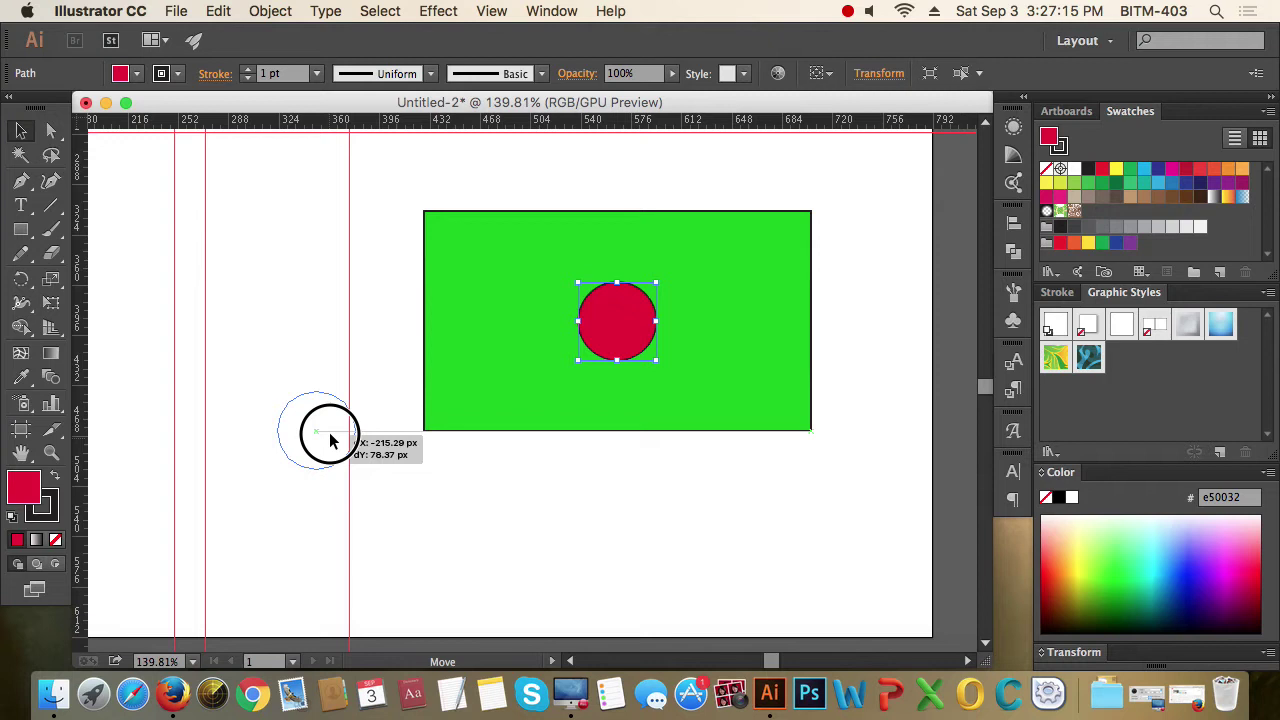
left_click_drag(330, 440, 364, 390)
left_click(277, 297)
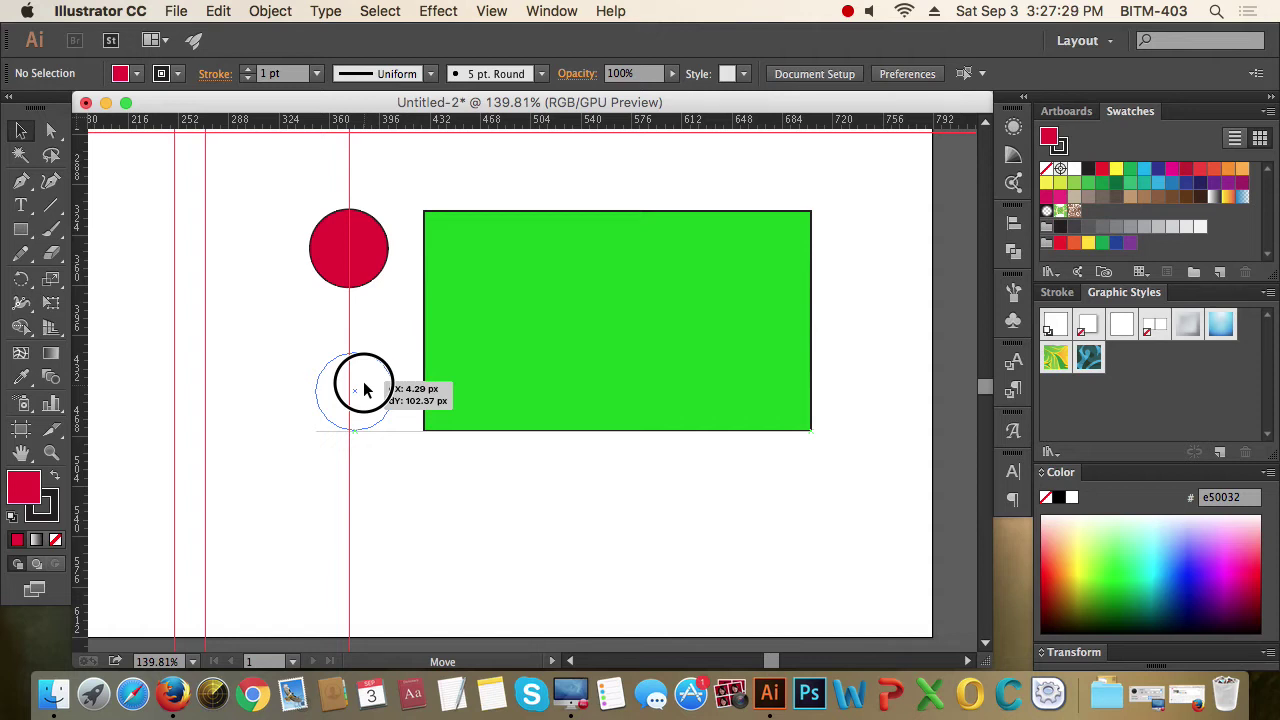
mouse_move(364, 389)
left_mouse_down()
mouse_move(366, 314)
mouse_move(358, 391)
left_mouse_up()
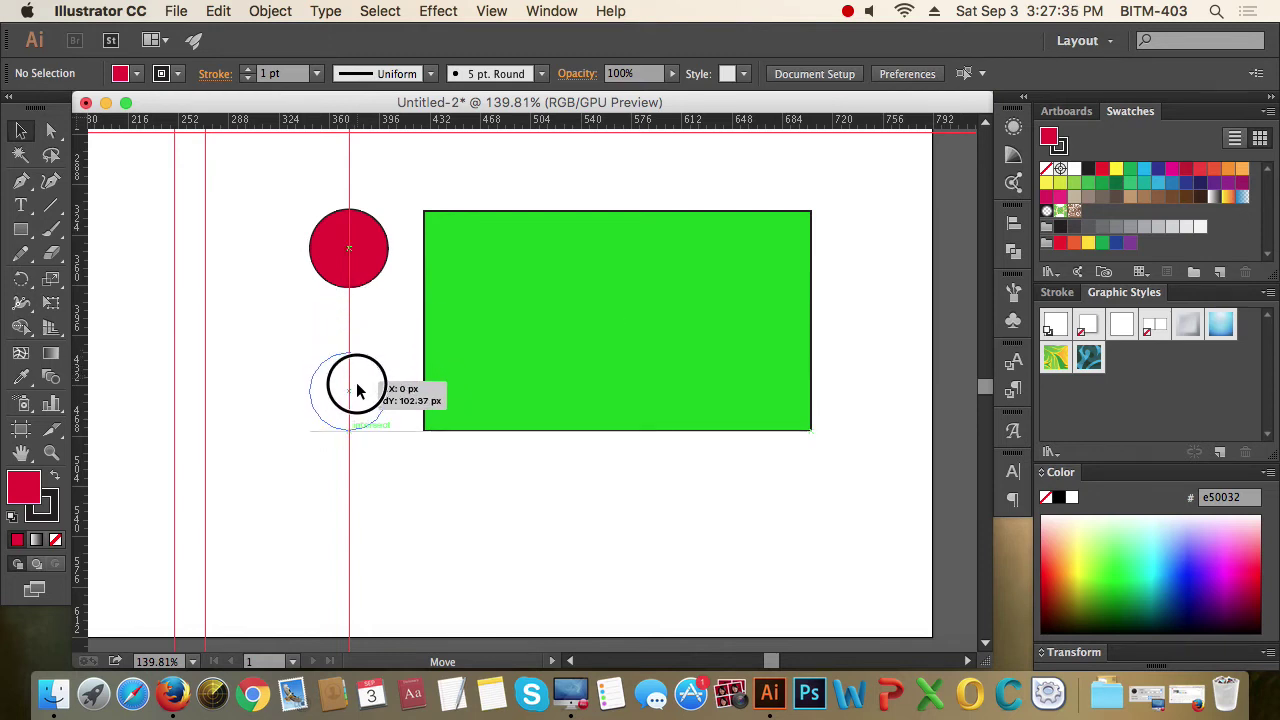
left_click_drag(358, 391, 364, 364)
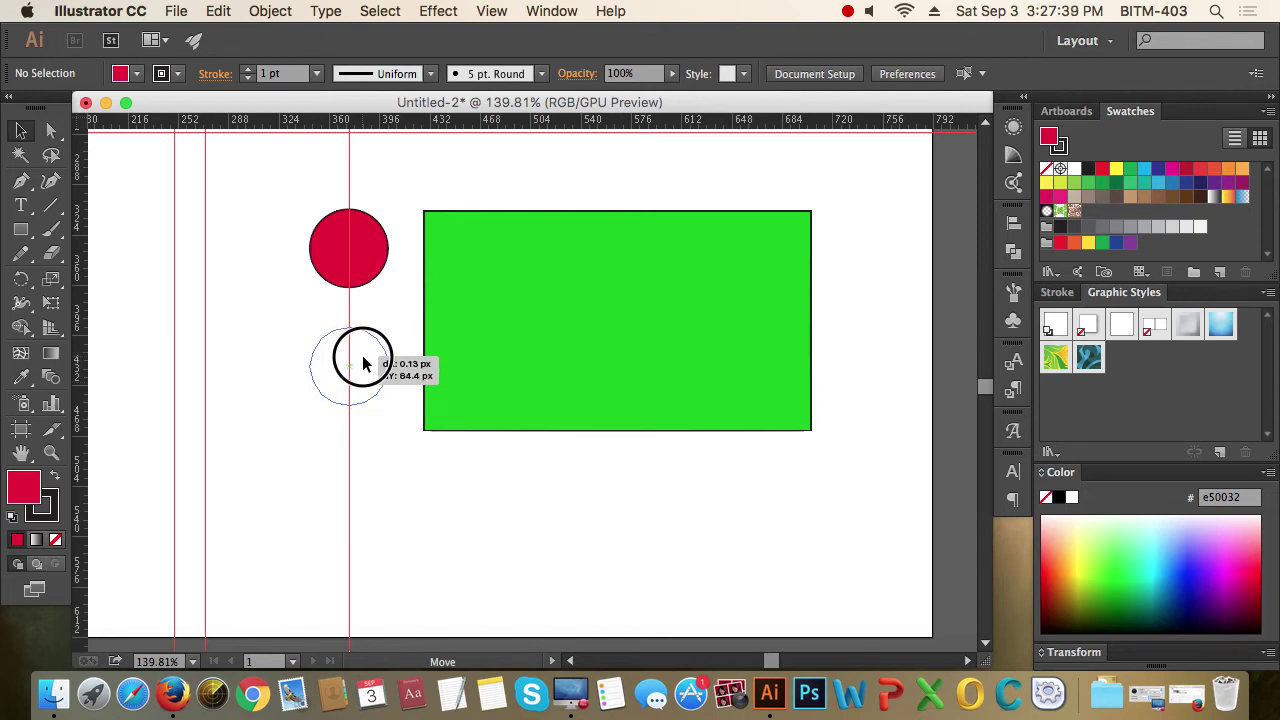
- Move the circle back into the green rectangle, and shift it about 59 px right, level with the rectangle's centre
left_click_drag(364, 364, 595, 309)
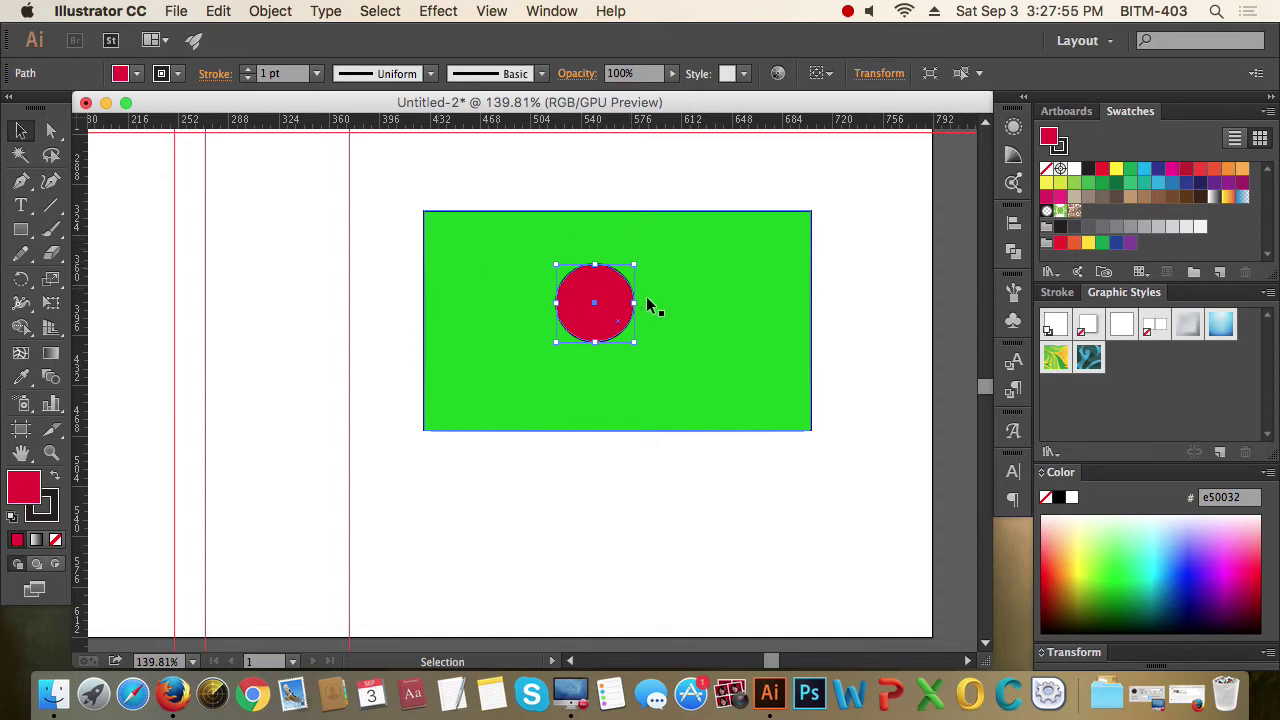
left_click(604, 293)
left_click_drag(604, 293, 687, 318)
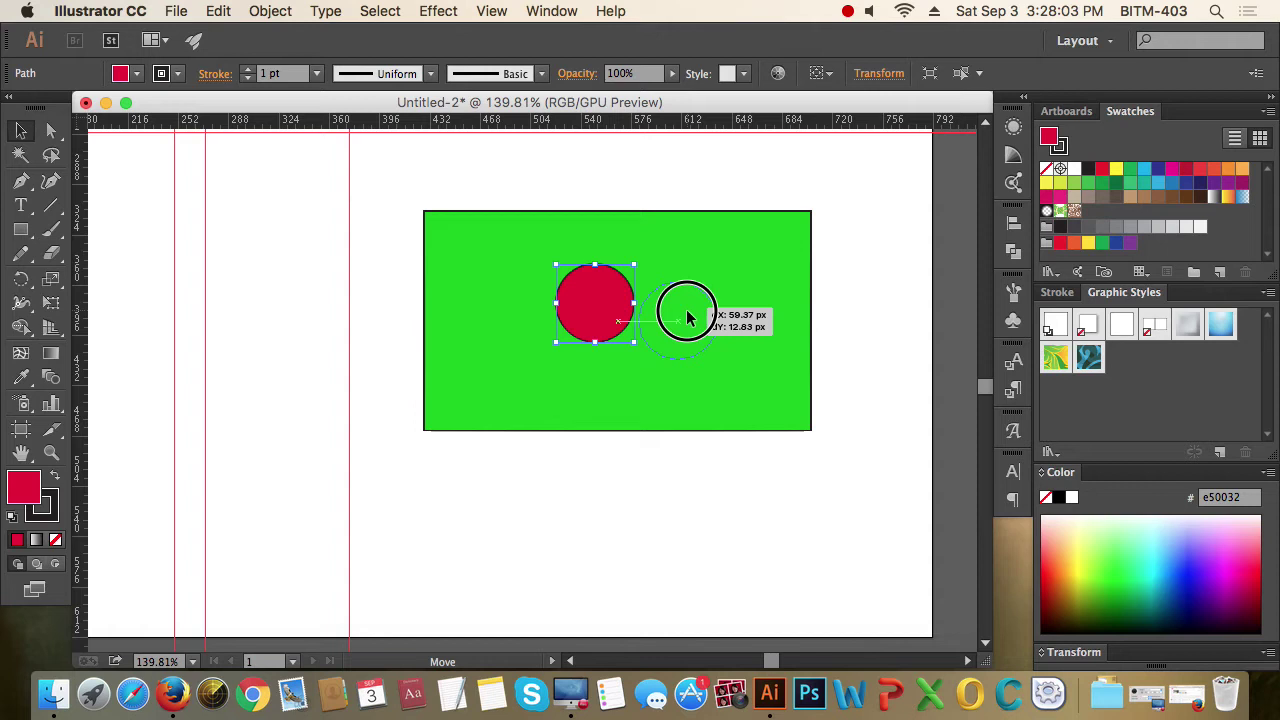
left_click_drag(687, 318, 687, 318)
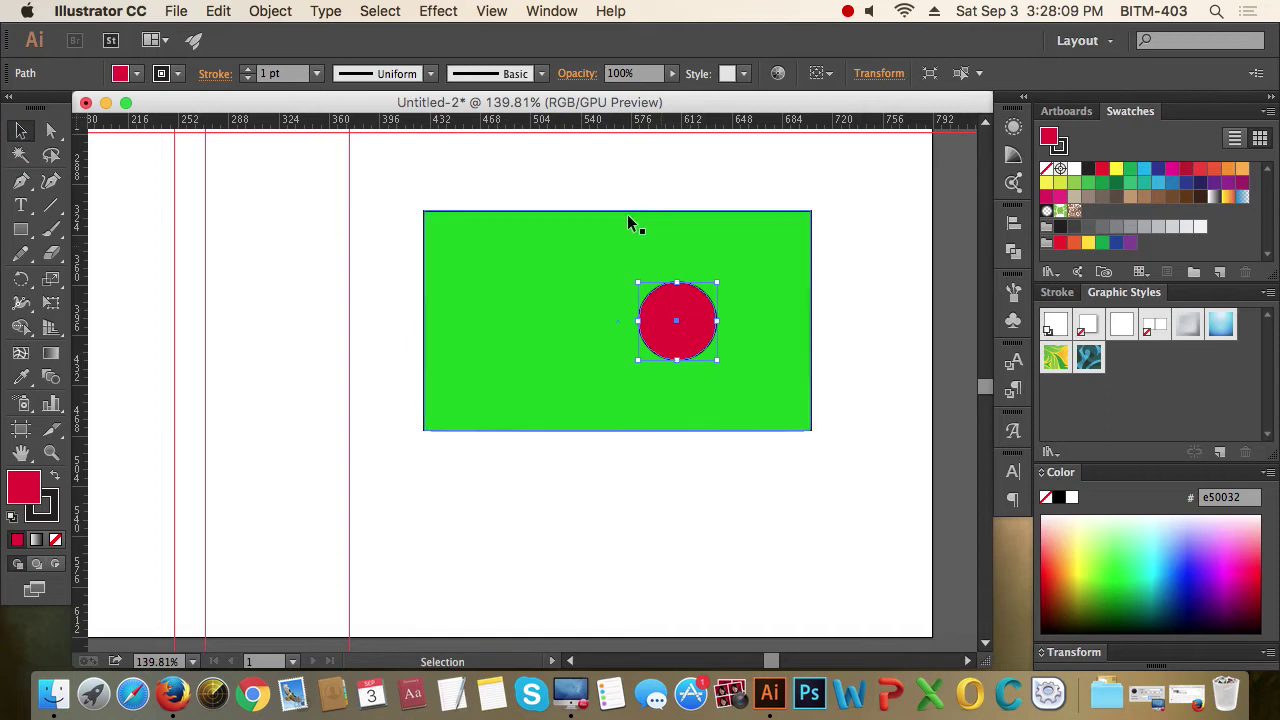
- Turn off Smart Guides and move the red circle out to just below the green rectangle
left_click(497, 13)
mouse_move(594, 653)
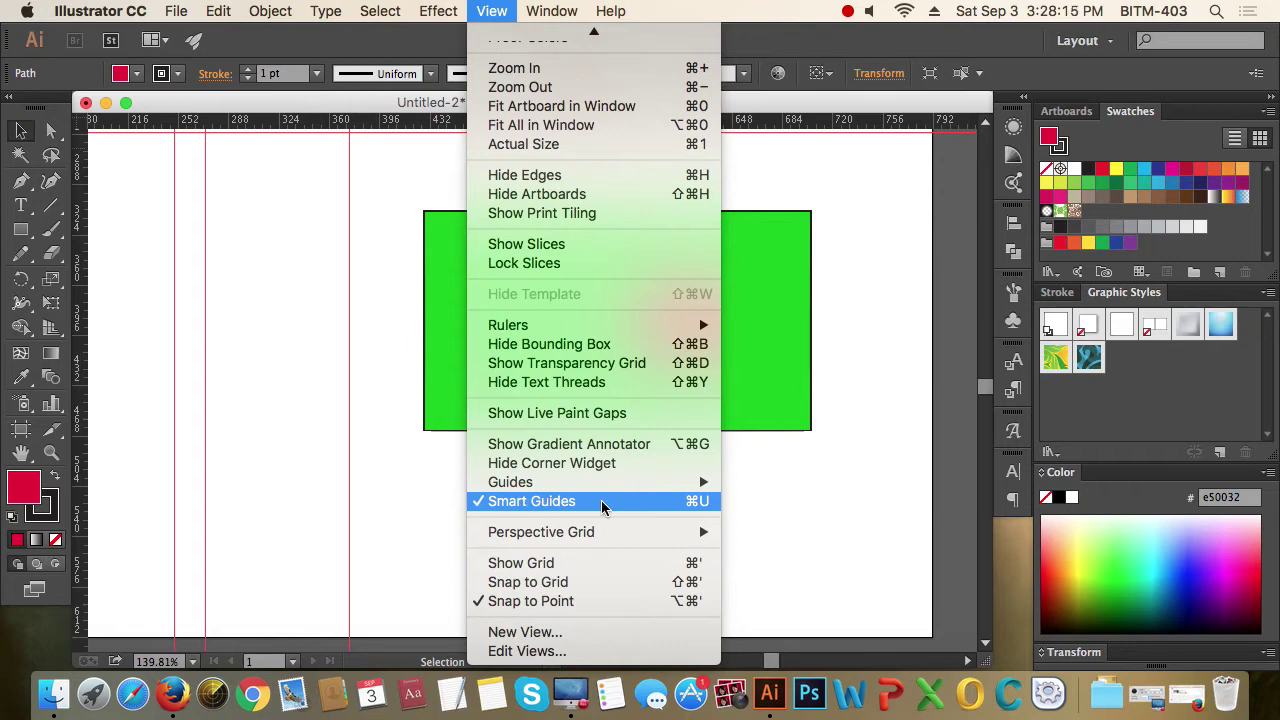
left_click(601, 502)
left_click_drag(675, 330, 562, 472)
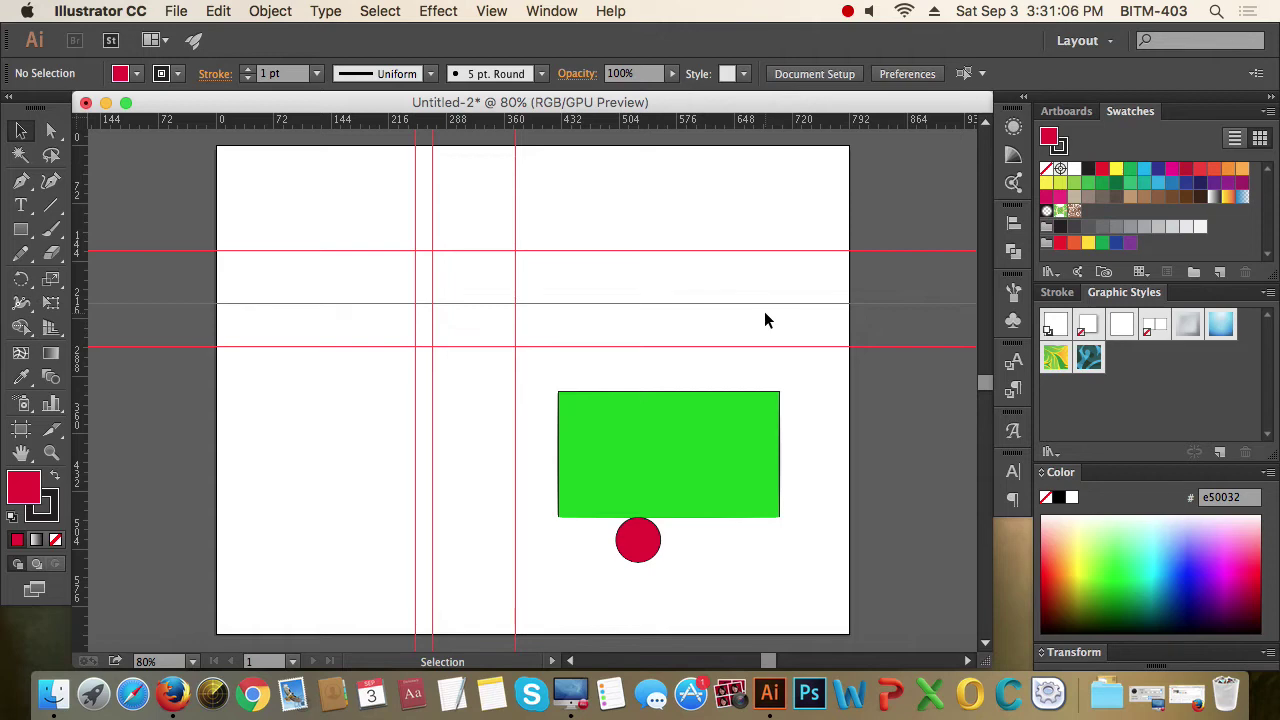
- Zoom the artboard view in to 300%, and zoom it out to 12.5%
key("super+equal")
key("super+equal")
key("super+equal")
key("super+equal")
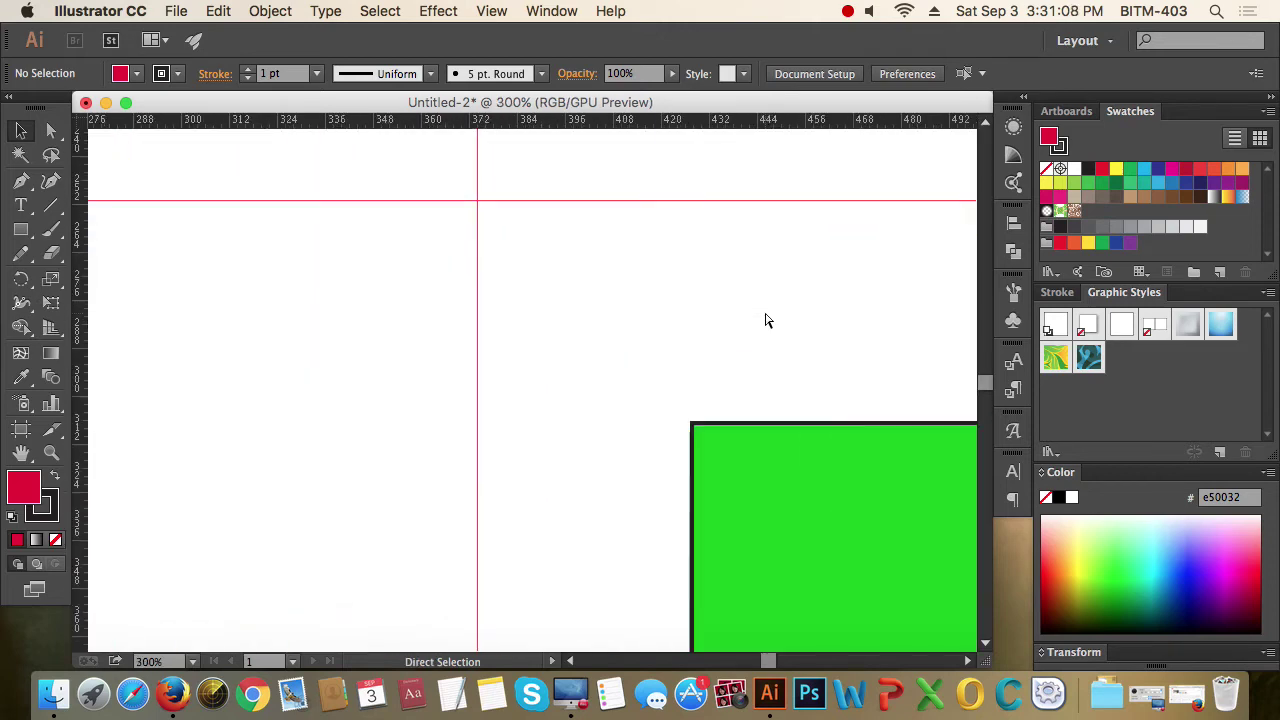
key("super+minus")
key("super+minus")
key("super+minus")
key("super+minus")
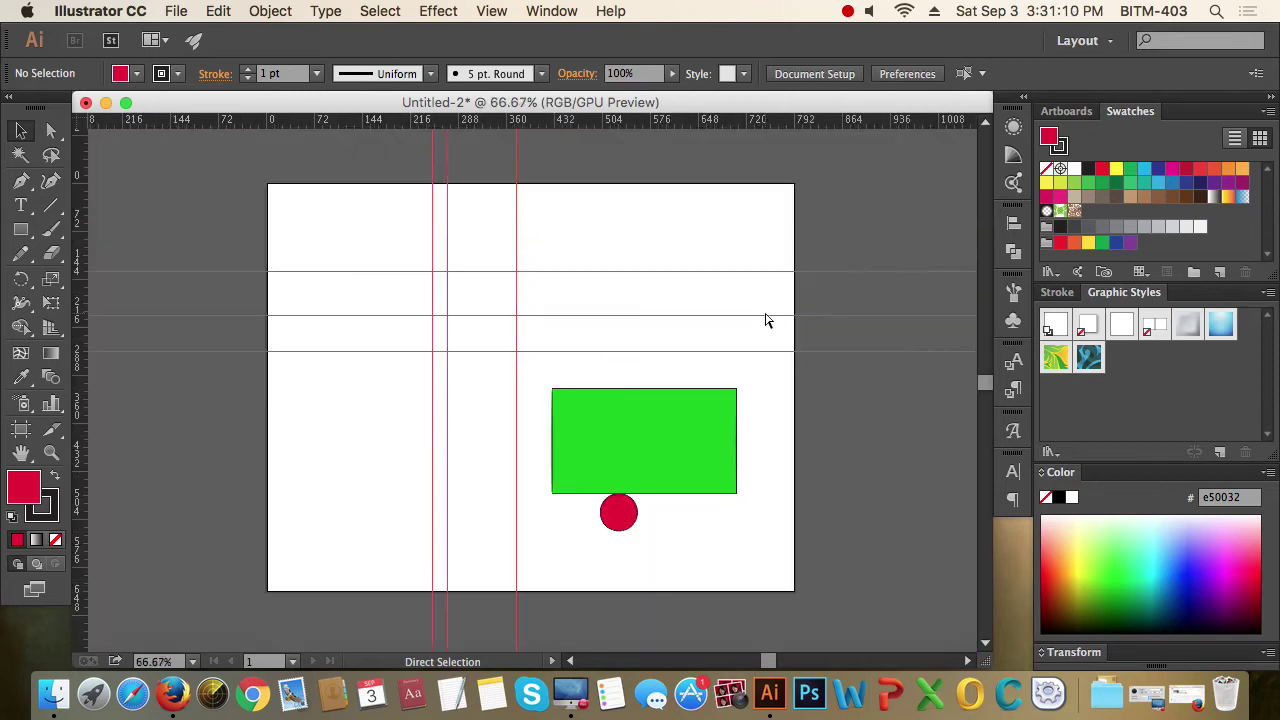
key("super+minus")
key("super+minus")
key("super+minus")
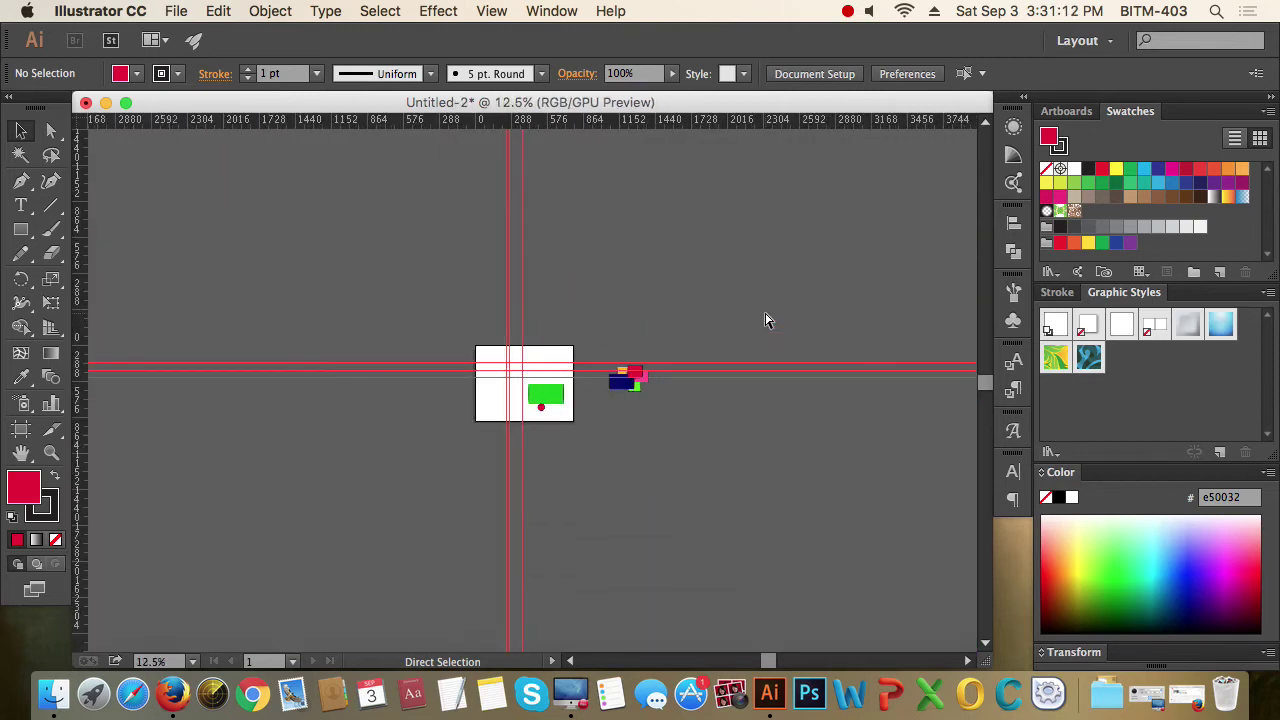
- Zoom in on the artboard and back out repeatedly, ending at 33.33%
key("super+equal")
key("super+equal")
key("super+equal")
key("super+minus")
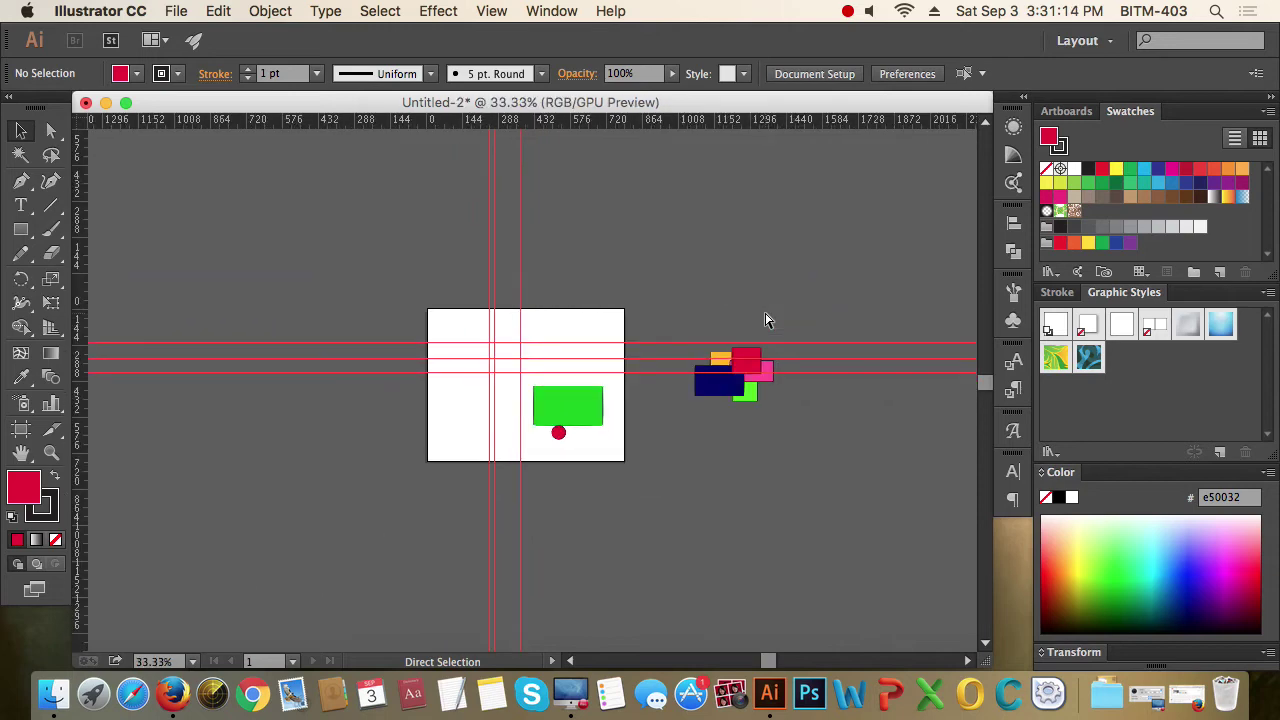
key("super+equal")
key("super+equal")
key("super+equal")
key("super+equal")
key("super+minus")
key("super+minus")
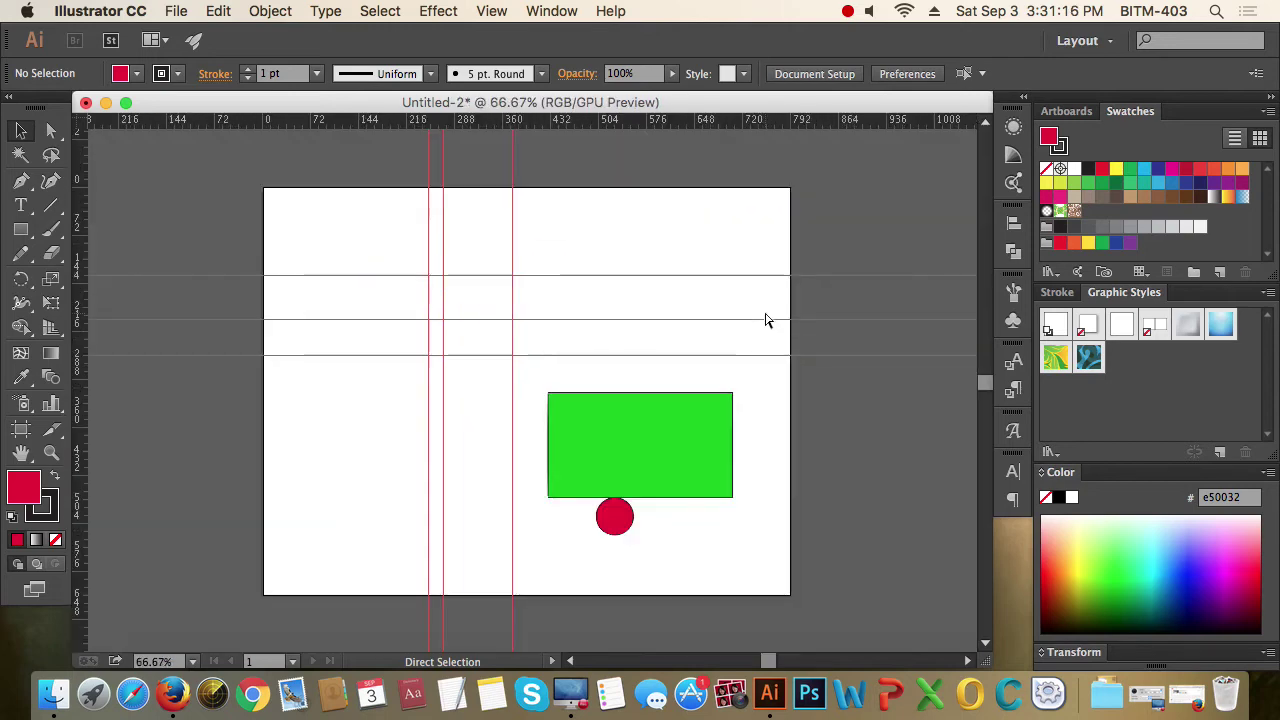
key("super+minus")
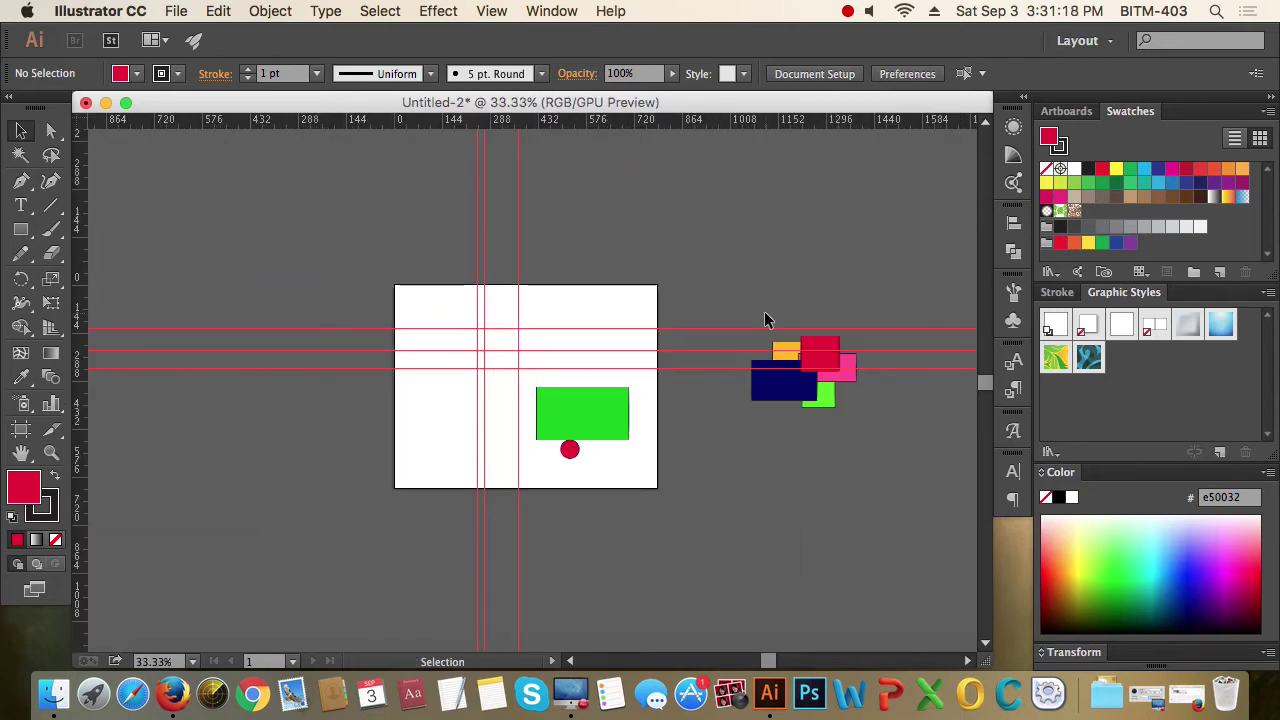
- Magnify the area around the ruler guides to 600% with the Zoom tool
left_click(51, 456)
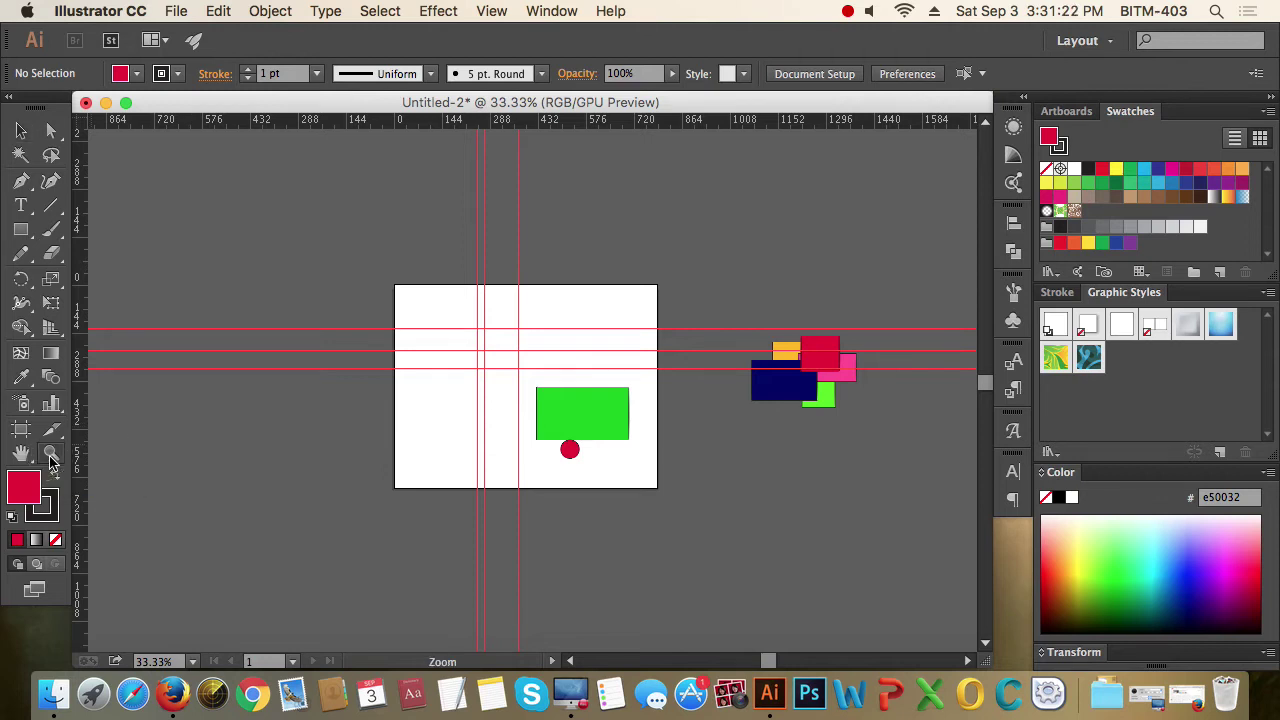
left_click(548, 388)
left_click(534, 395)
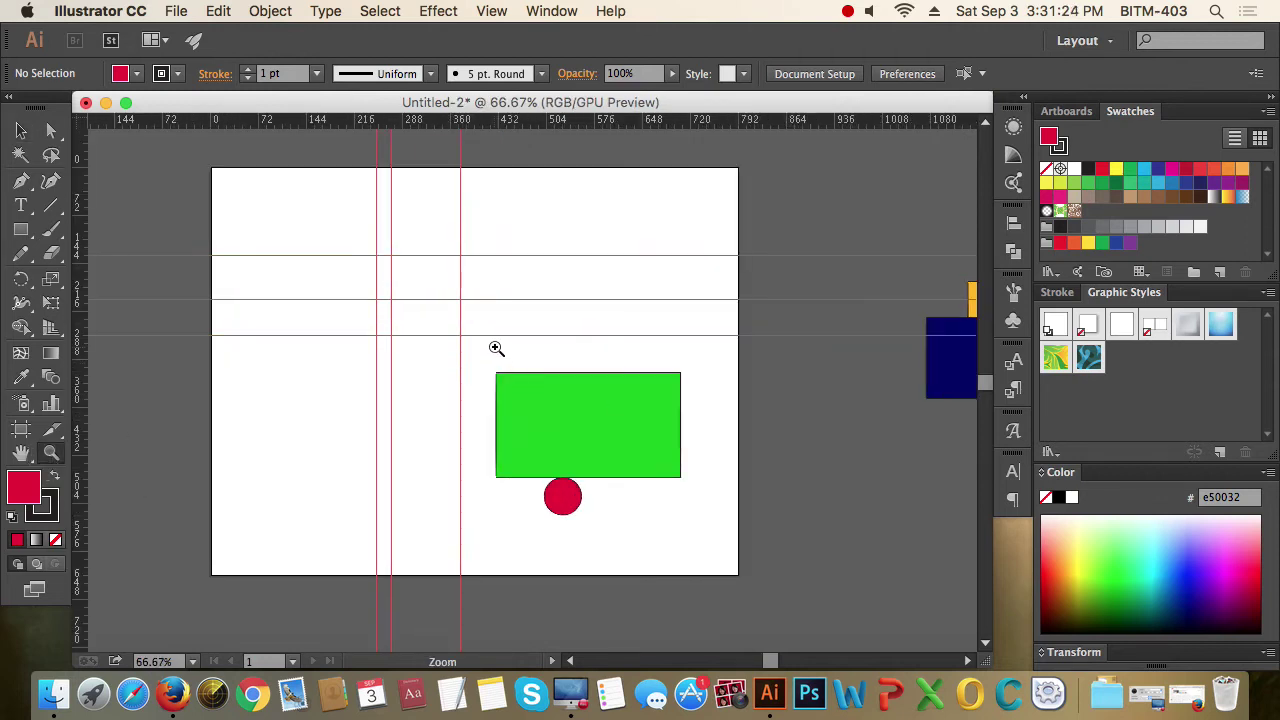
left_click(480, 305)
left_click(461, 265)
left_click(489, 366)
left_click(689, 523)
left_click(646, 543)
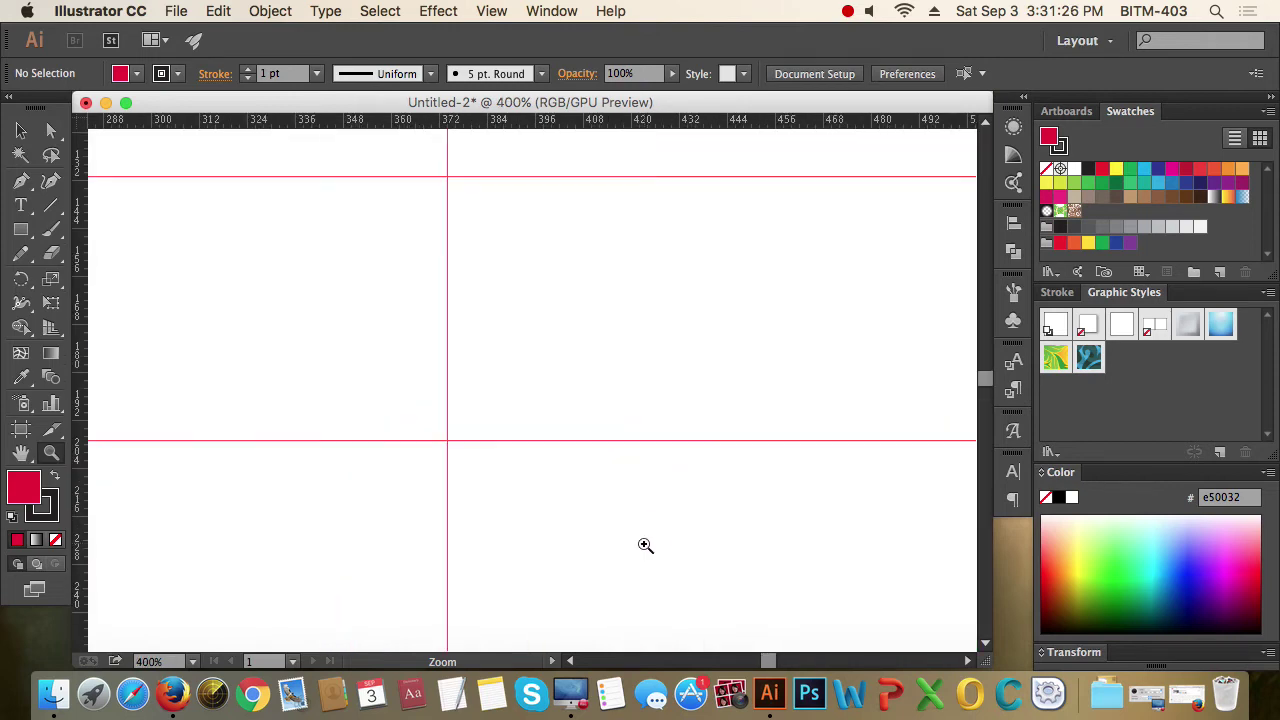
left_click(645, 545)
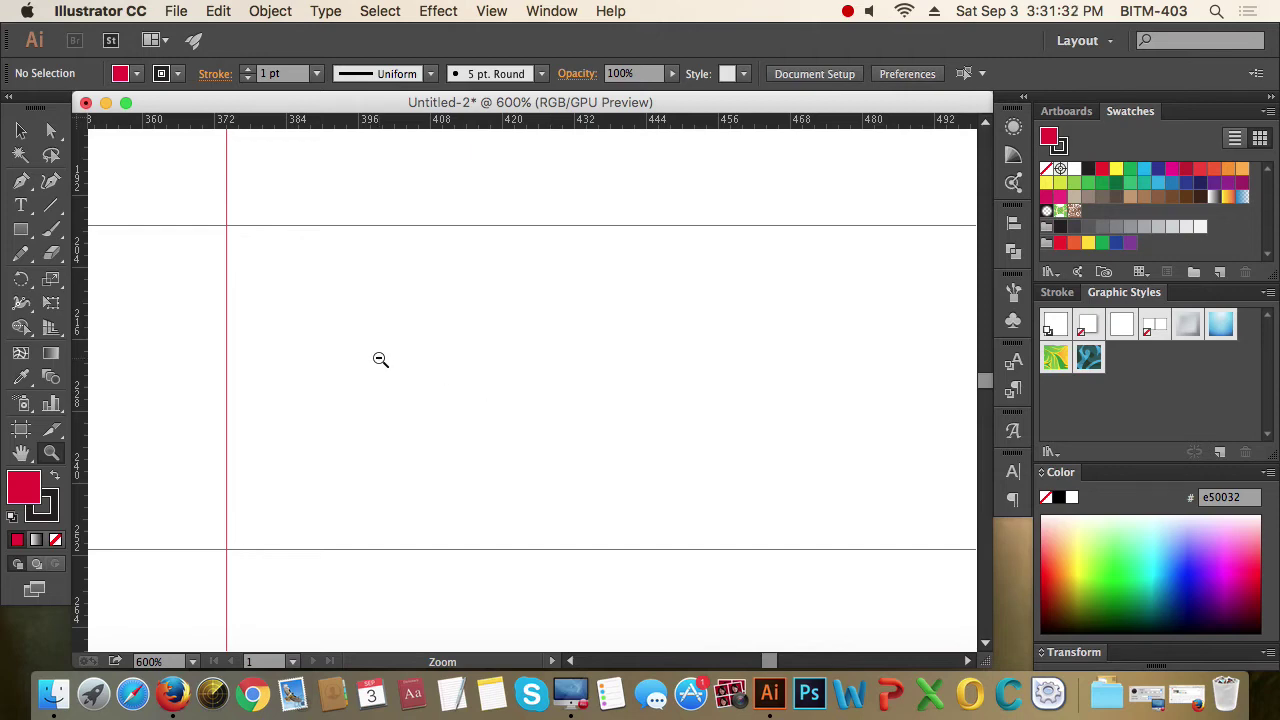
- Reduce the magnification with the Zoom tool to 50%, so the whole artboard can be viewed
left_click(359, 356, "alt")
left_click(497, 404, "alt")
left_click(519, 409, "alt")
left_click(660, 437, "alt")
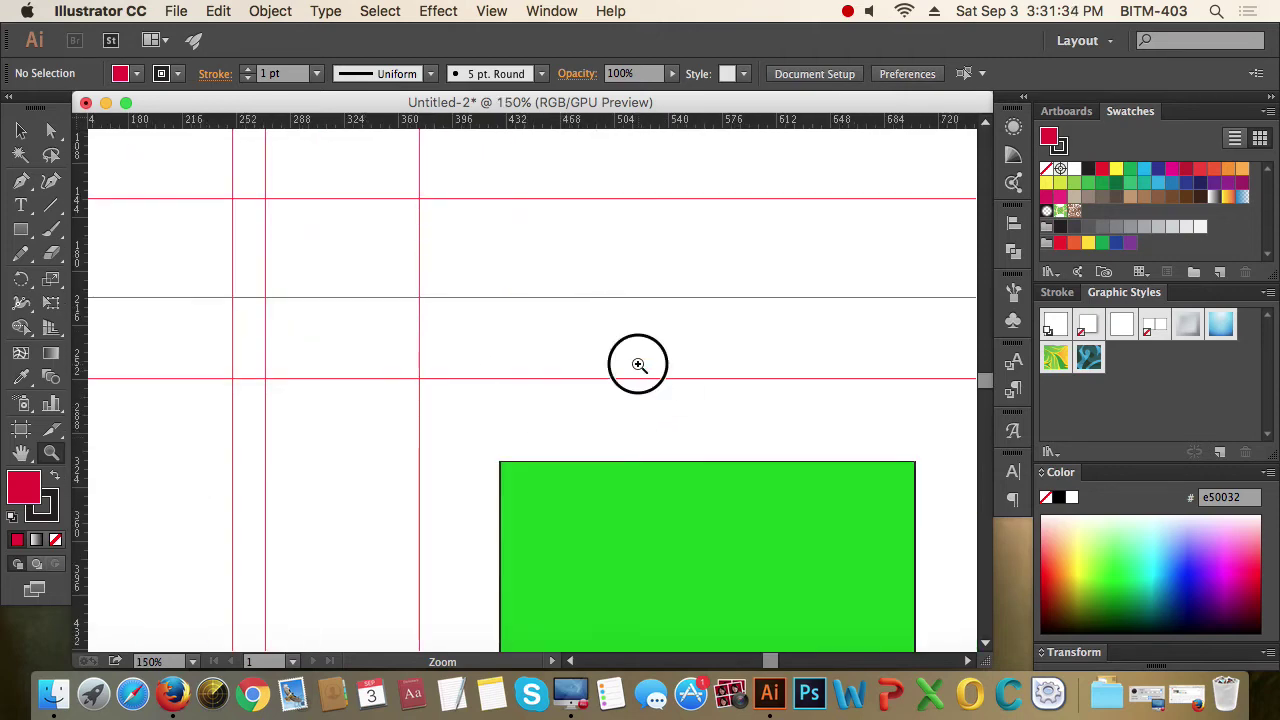
left_click(634, 363, "alt")
left_click(600, 370, "alt")
left_click(545, 376, "alt")
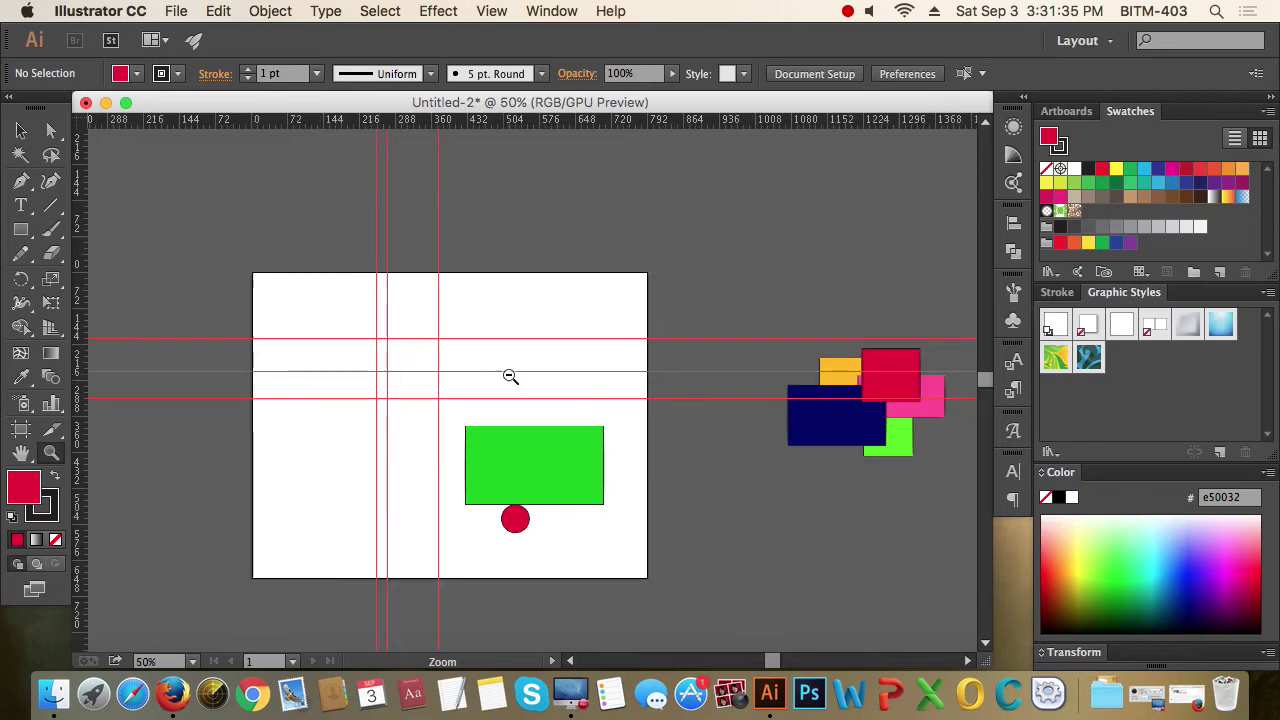
- Magnify the green rectangle's upper-left corner with the Zoom tool, and zoom back out to view the artboard
left_click(366, 410)
left_click(740, 416)
left_click(575, 387)
left_click(444, 380)
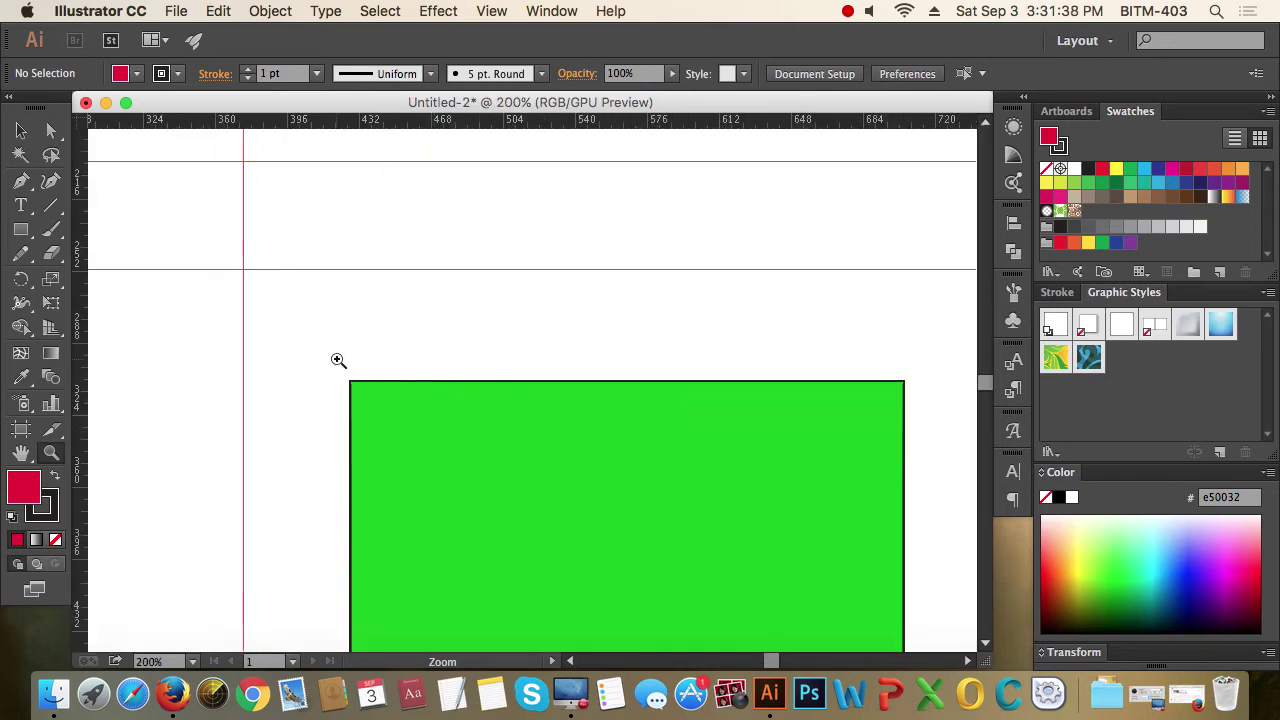
left_click(340, 362)
left_click(401, 350, "alt")
left_click(533, 394, "alt")
left_click(531, 391, "alt")
left_click(529, 389, "alt")
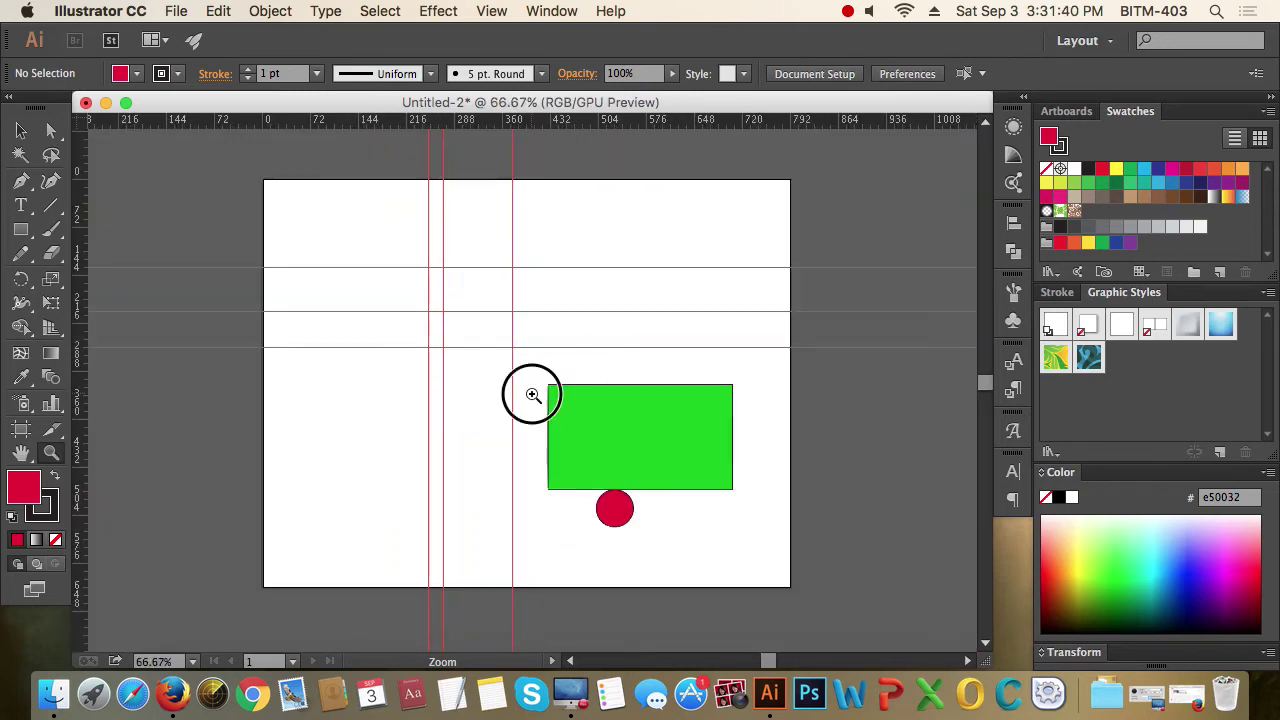
left_click(531, 392, "alt")
left_click(533, 394, "alt")
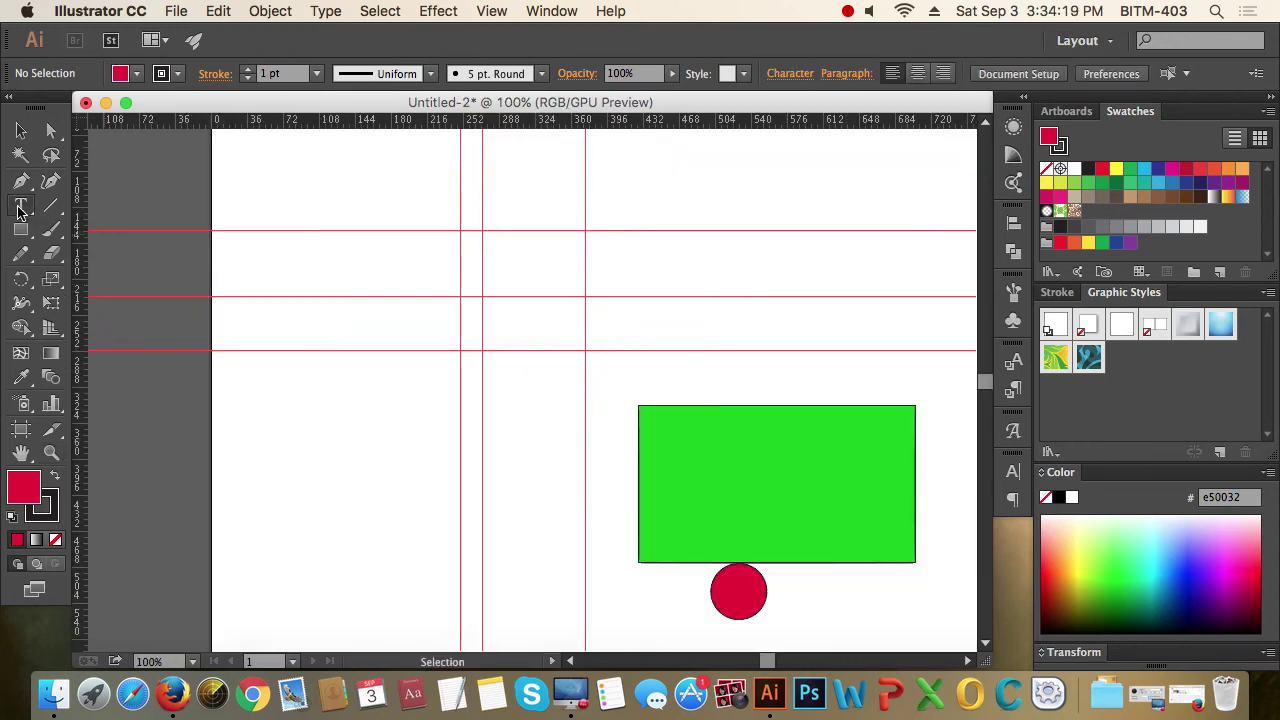
left_click(22, 212)
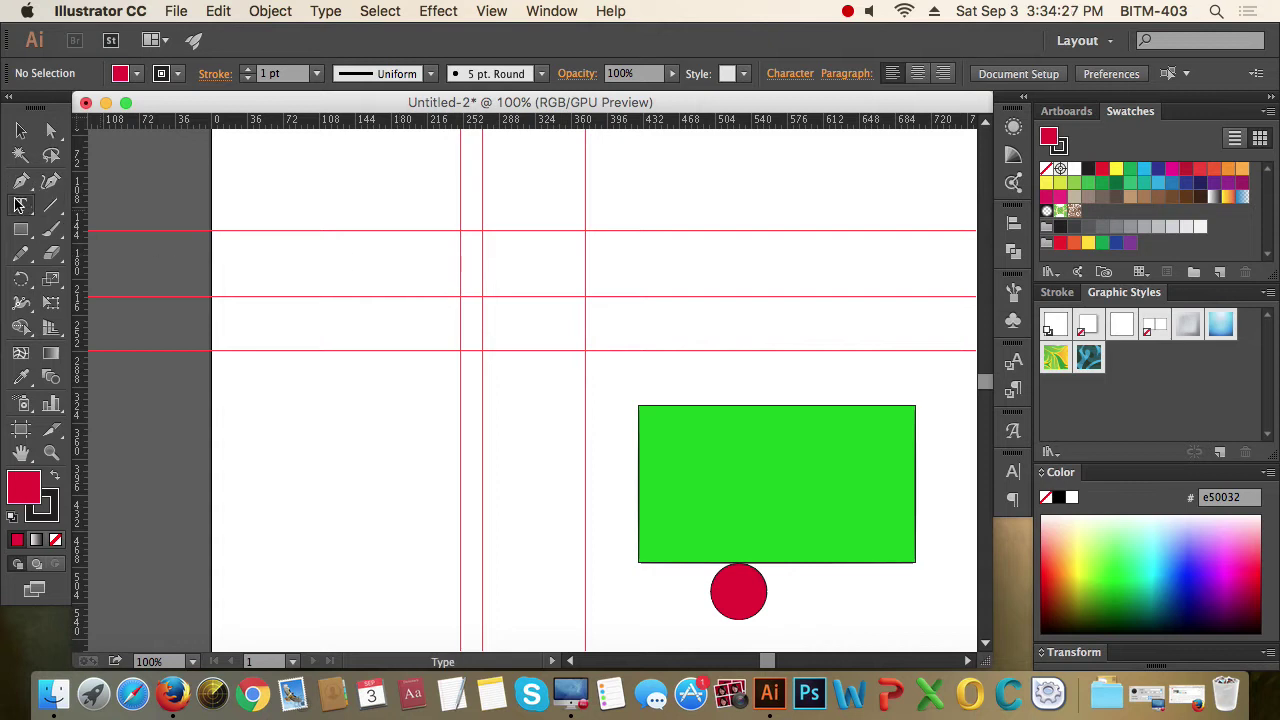
left_click(25, 140)
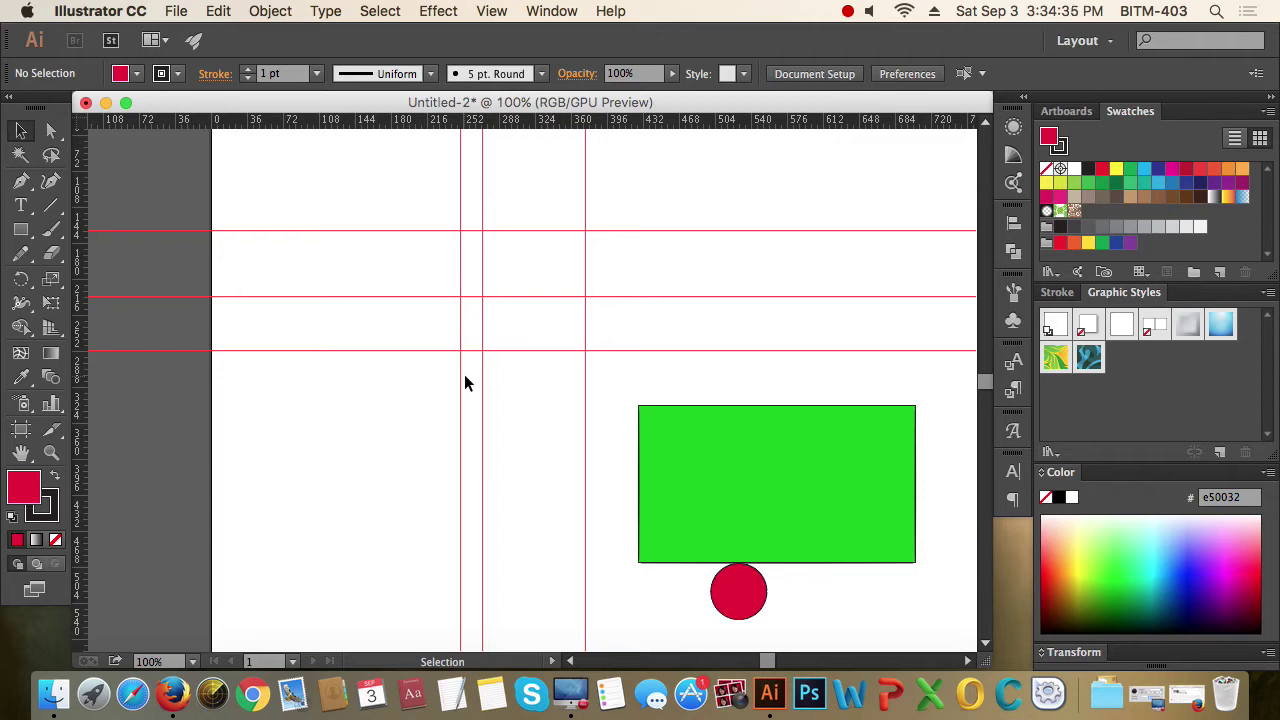
key("super+space")
- Draw two overlapping red rectangles above the green rectangle, across the horizontal guides
left_click(20, 231)
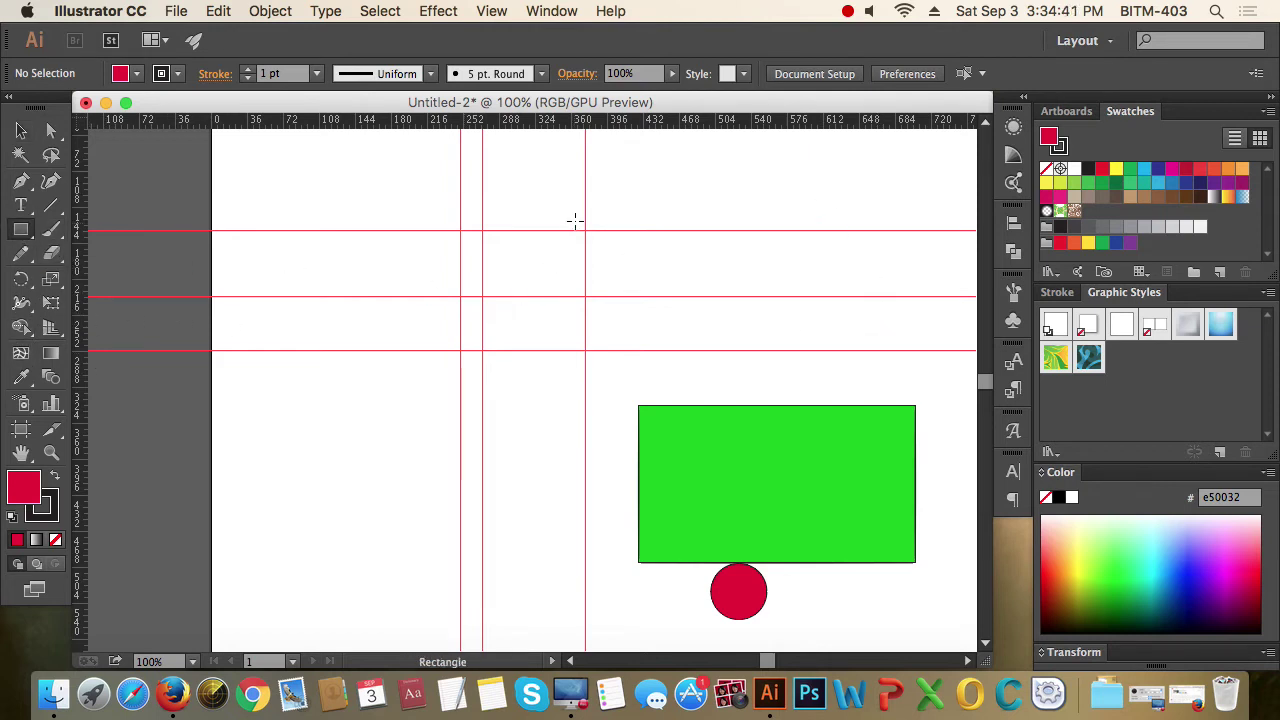
left_click_drag(615, 246, 770, 366)
left_click_drag(549, 284, 660, 412)
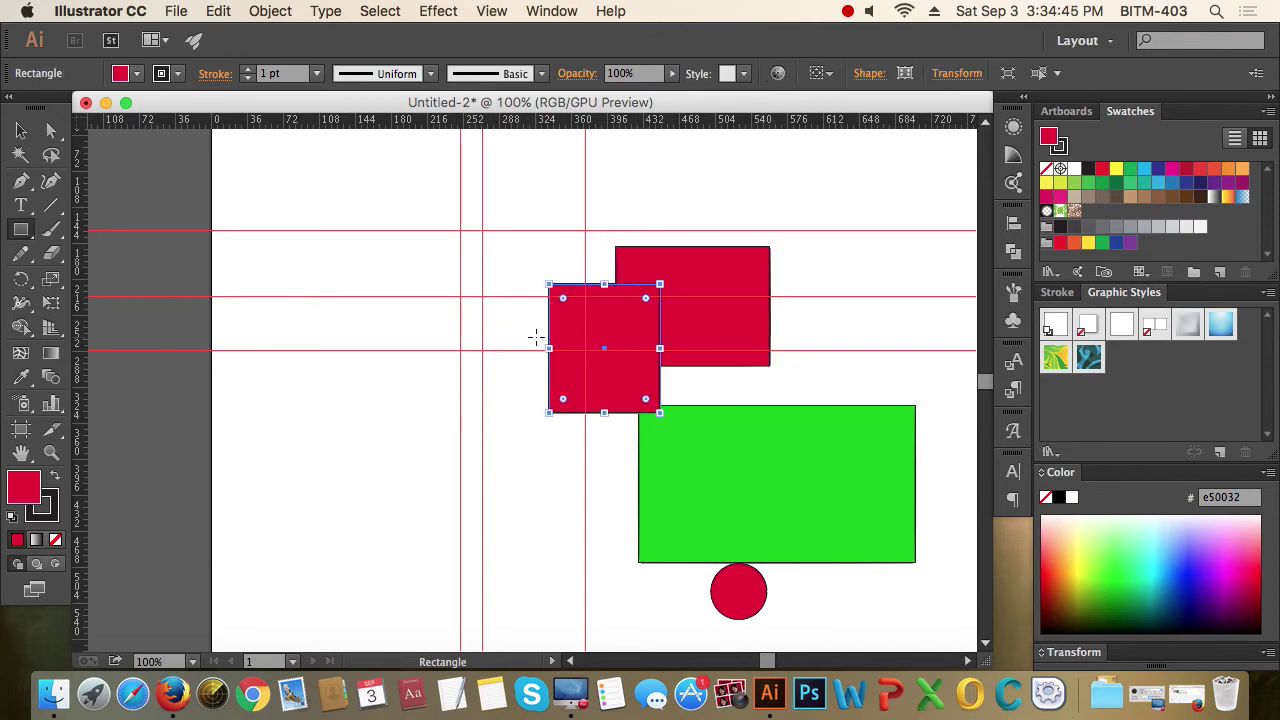
- Temporarily switch from the Rectangle tool to zooming, and magnify the larger red rectangle's upper-right corner to 400%
key("z")
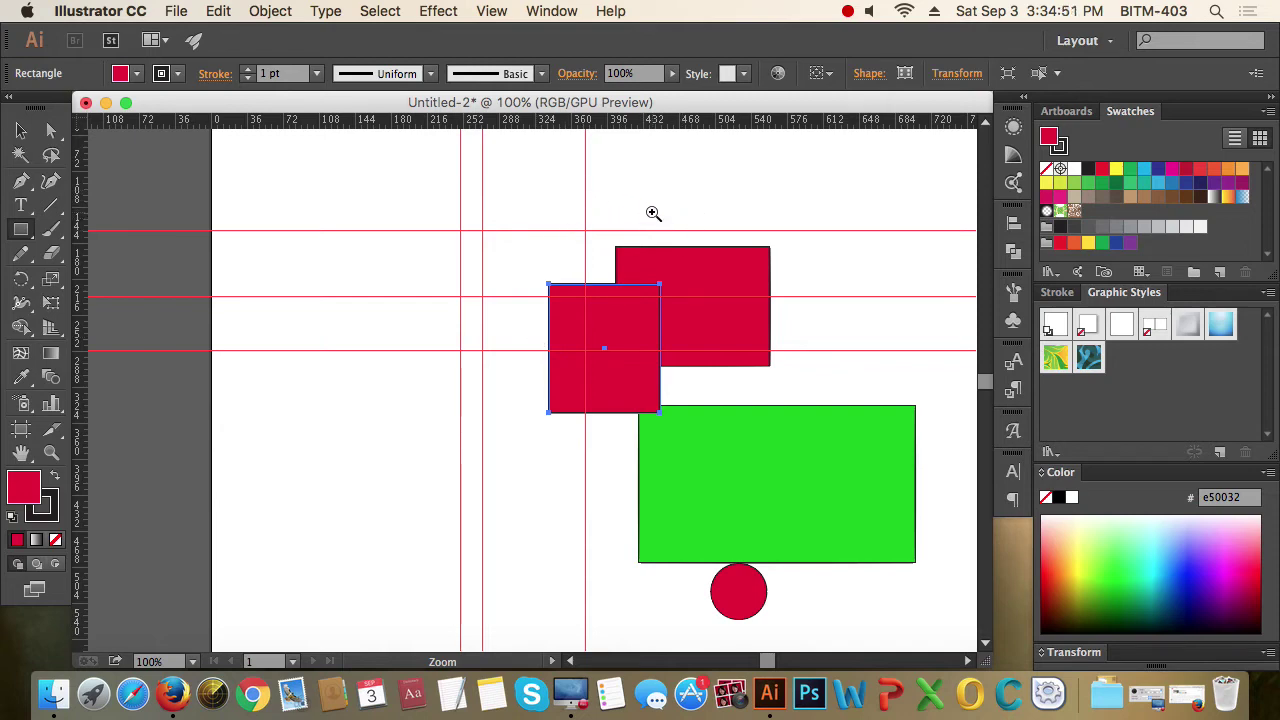
left_click(718, 303)
left_click(648, 316)
left_click(497, 423)
left_click(430, 407)
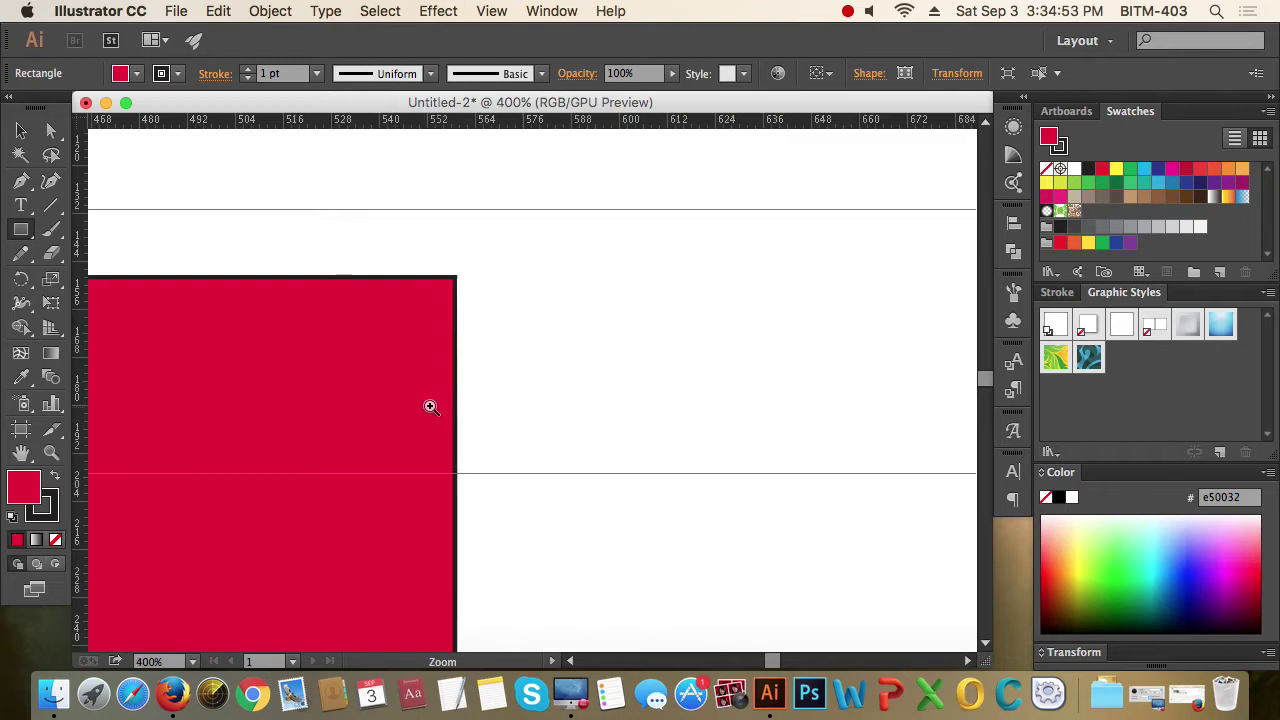
- Magnify the interior of the larger red rectangle to 1600% with the temporary Zoom tool
left_click(343, 371)
left_click(330, 370)
left_click(317, 369)
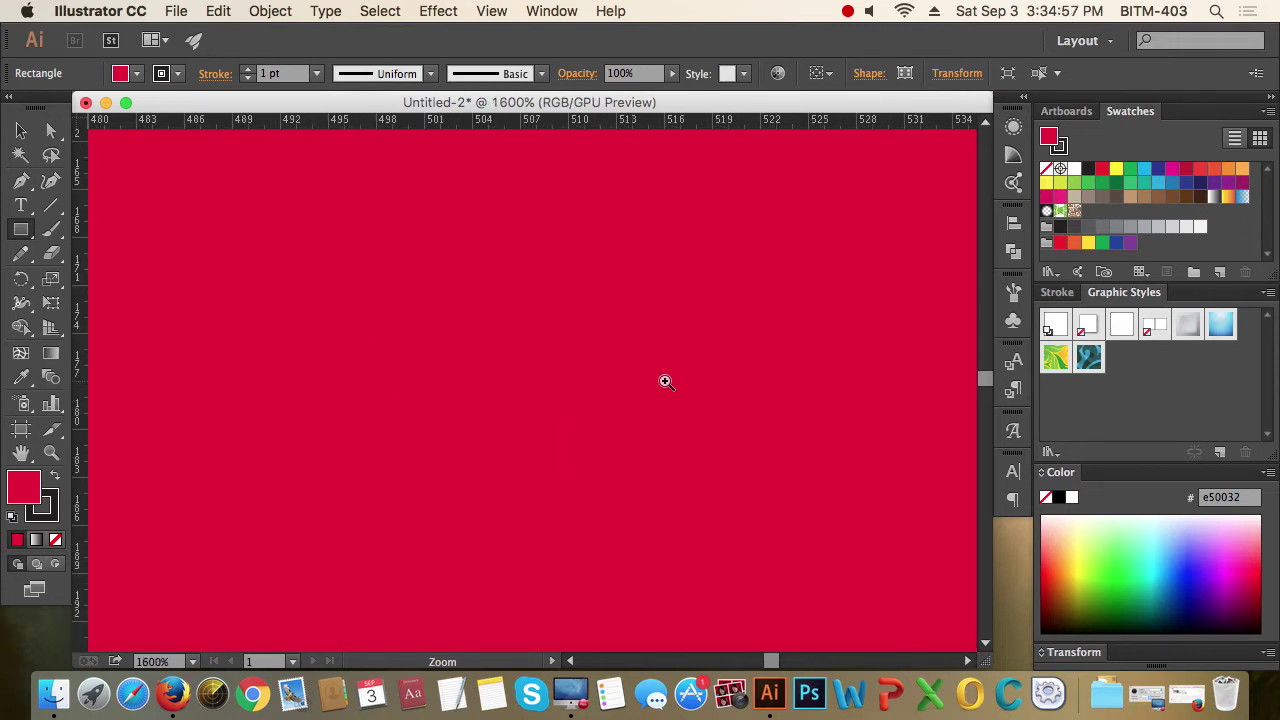
- Zoom back out to 66.67% and pan to bring the artboard's shapes into view
left_click(665, 381, "alt")
left_click(665, 381, "alt")
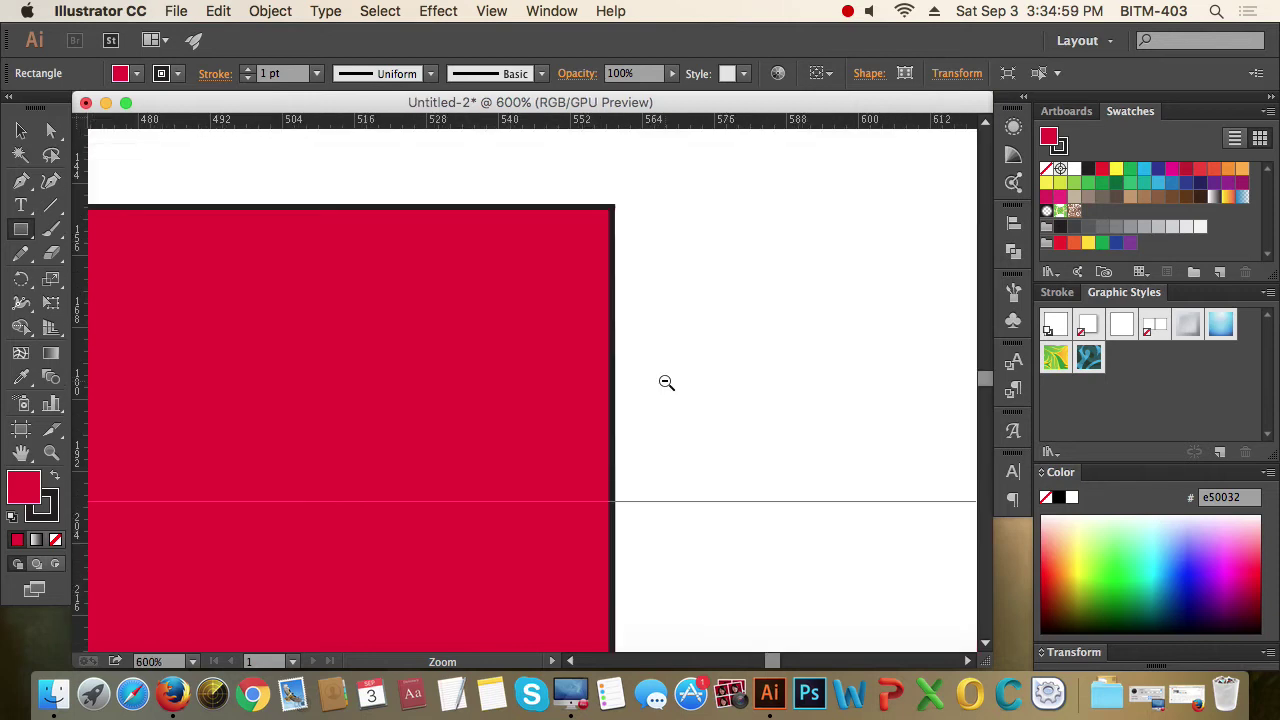
left_click(665, 381, "alt")
left_click(665, 381, "alt")
left_click(665, 381, "alt")
left_click(665, 381, "alt")
left_click(665, 381, "alt")
left_click(665, 381, "alt")
left_click(665, 381, "alt")
scroll(537, 334, "left", 5)
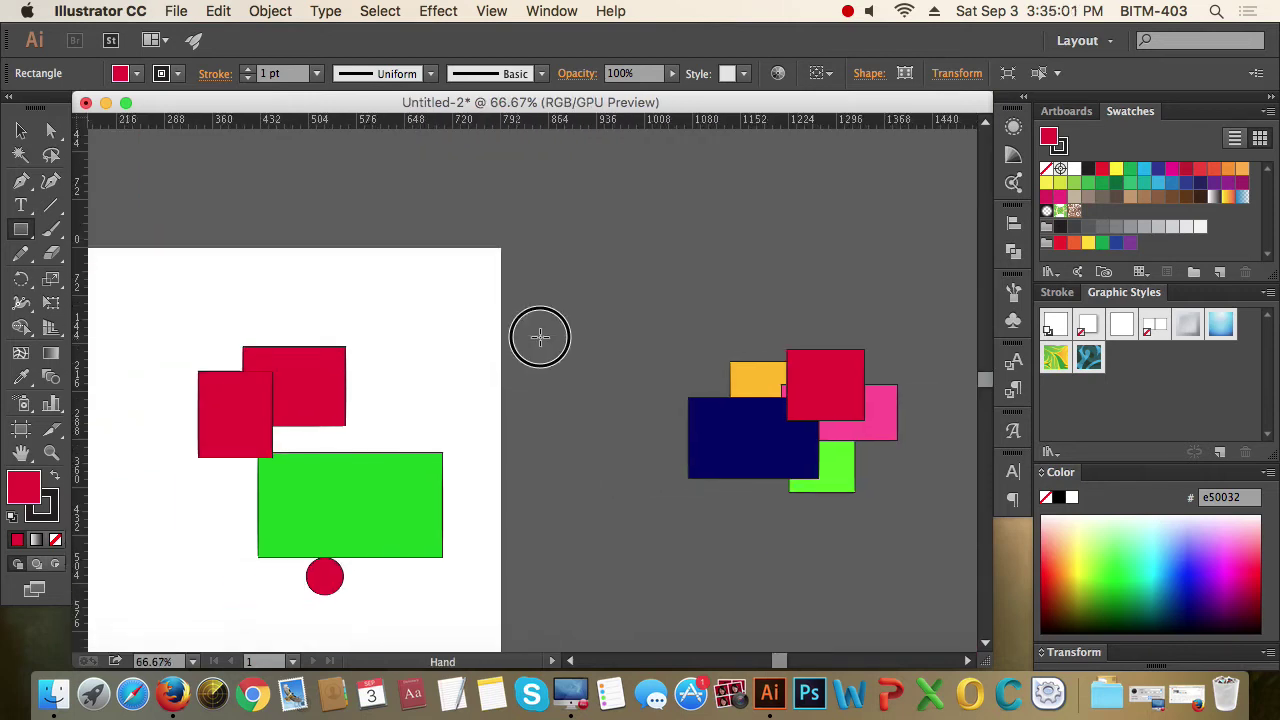
- Zoom in and out around the overlapping red rectangles without leaving the Rectangle tool
key("z")
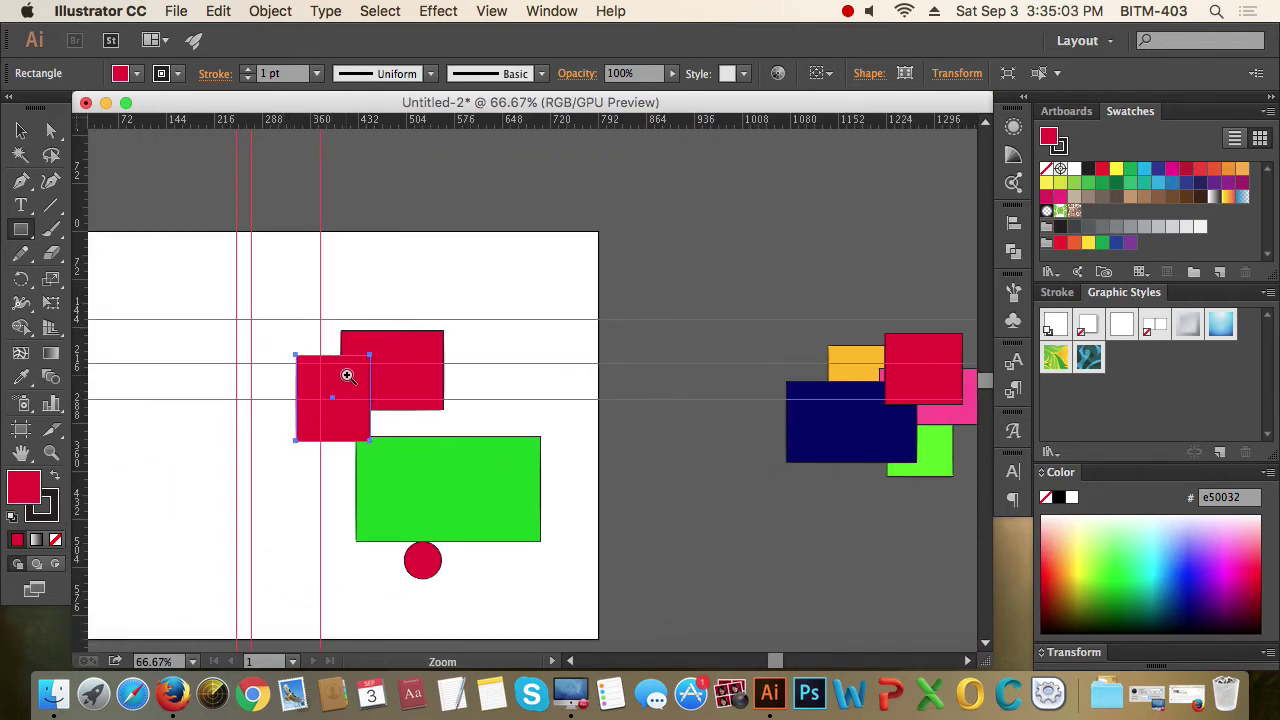
left_click(346, 371)
left_click(540, 391, "alt")
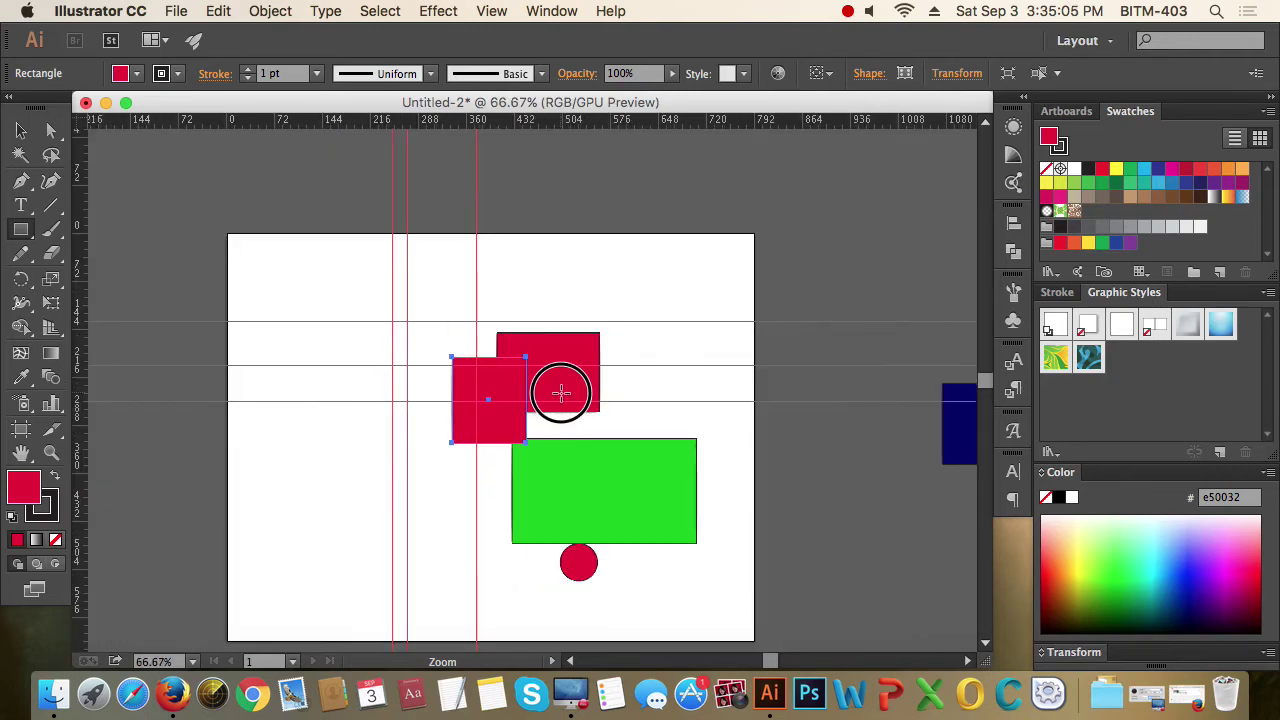
left_click(555, 390, "alt")
left_click(545, 388, "alt")
left_click(465, 377)
left_click(594, 391)
left_click(597, 394)
left_click(597, 394)
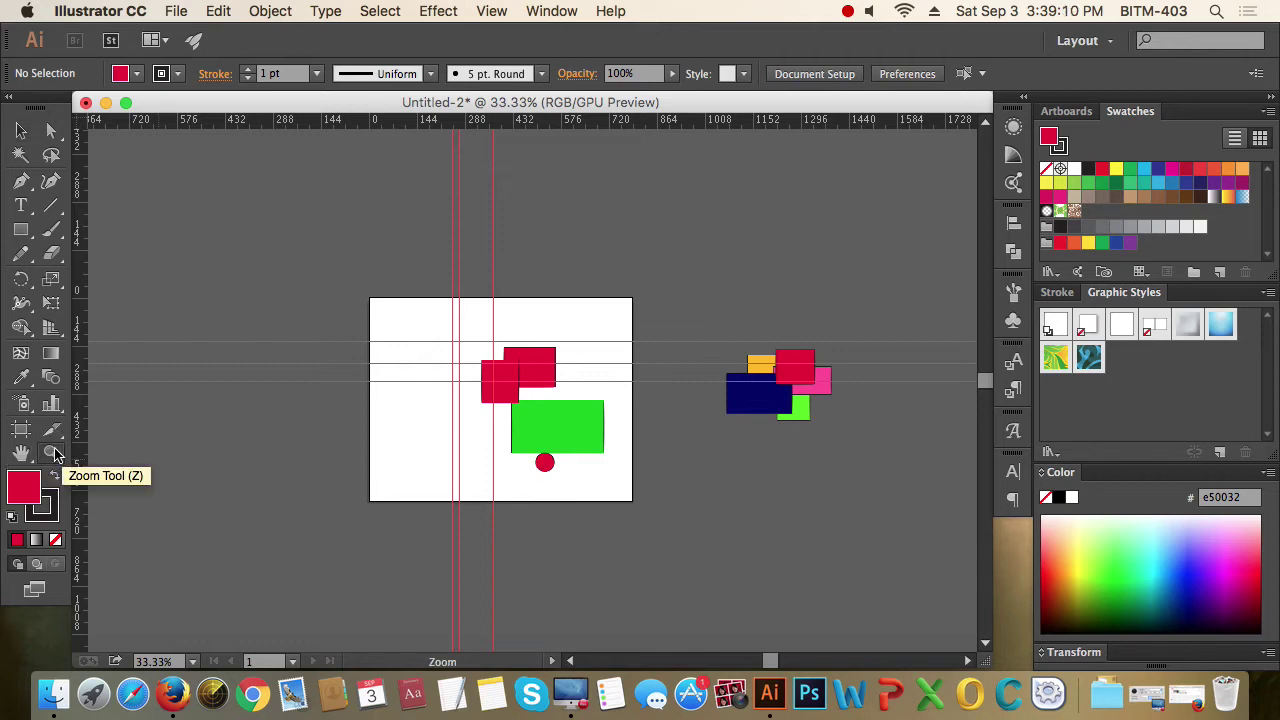
- From the Selection tool, magnify the area around the red circle to 117.27% and switch off GPU preview
left_click(23, 133)
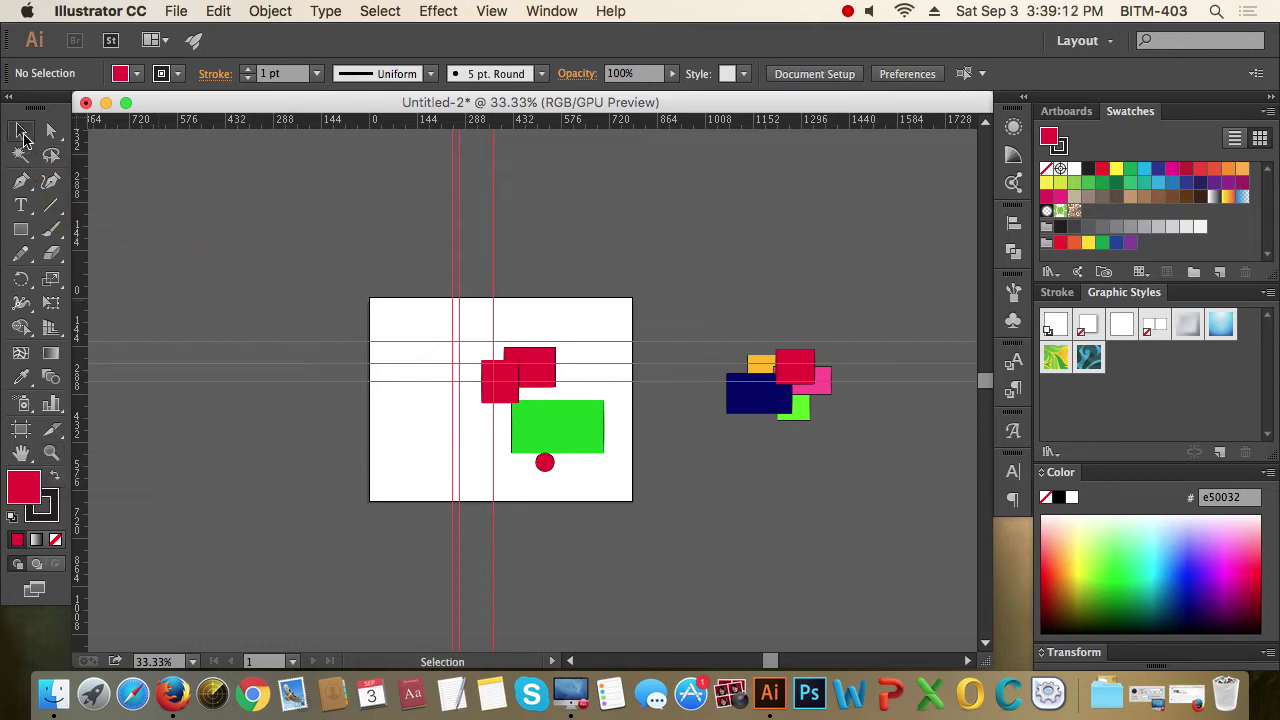
key("super+space")
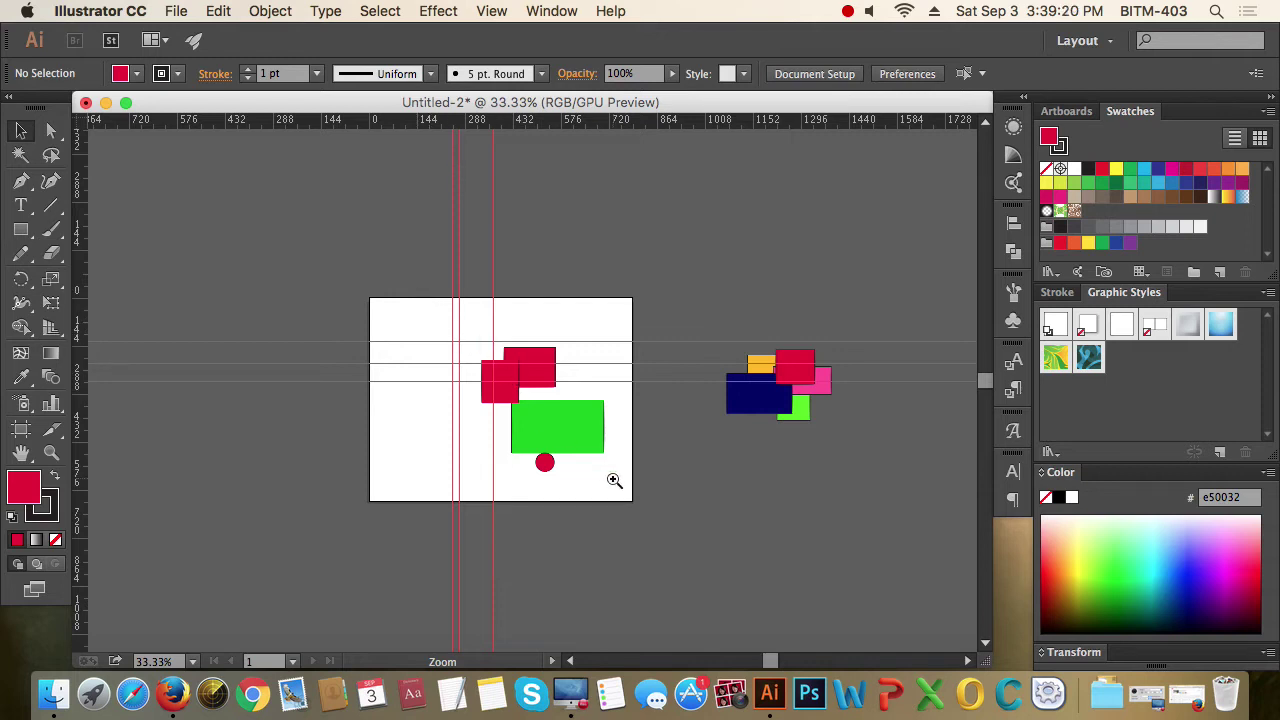
left_click(541, 460)
left_click_drag(543, 461, 895, 617)
key("super+e")
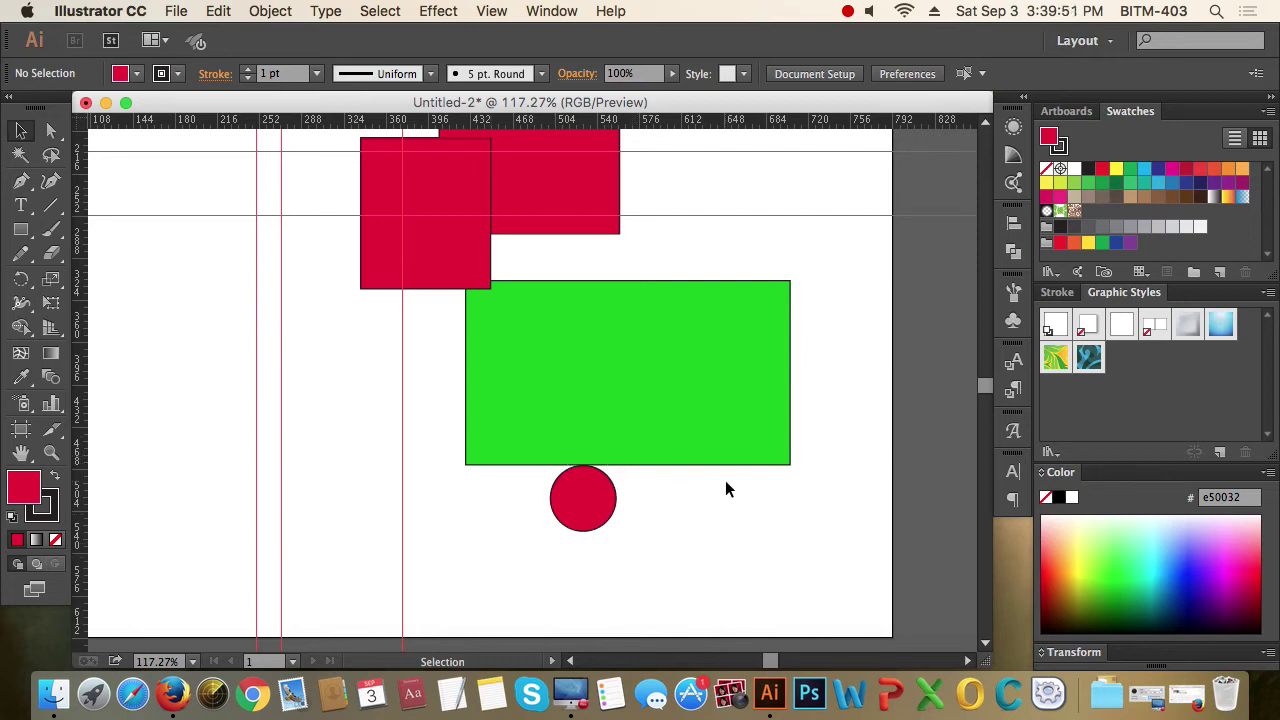
- Magnify the red circle to 730.15% by drawing a temporary zoom marquee around it
key("a")
key("z")
left_click(557, 477)
left_click_drag(557, 477, 626, 546)
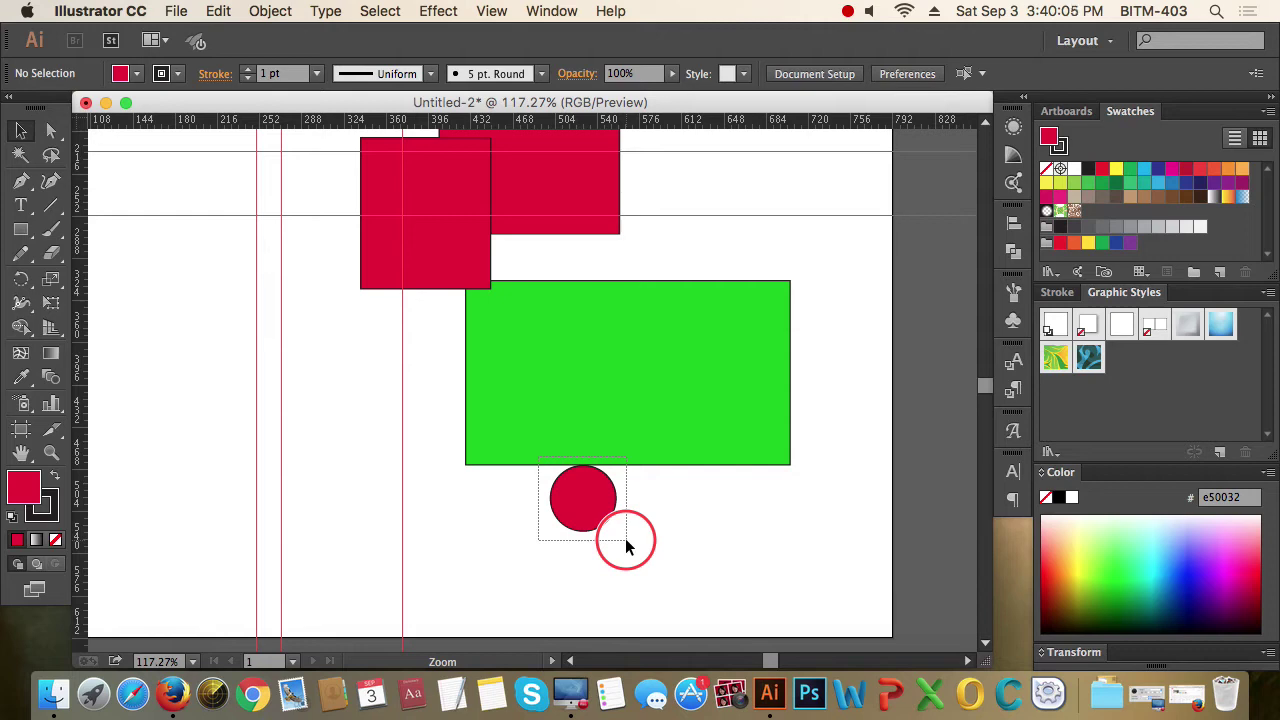
left_click_drag(627, 546, 627, 546)
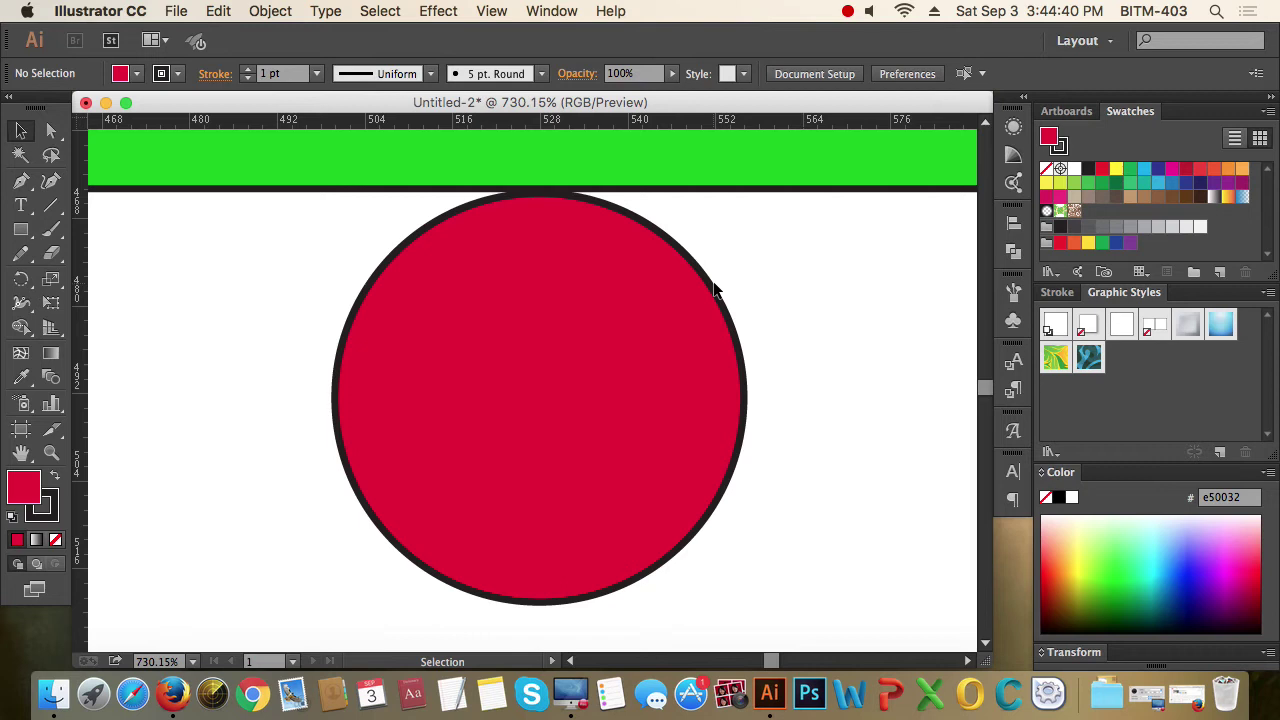
- Pan with the temporary Hand tool from the red circle along the edges of the two red rectangles
key("space")
left_click_drag(700, 209, 674, 549)
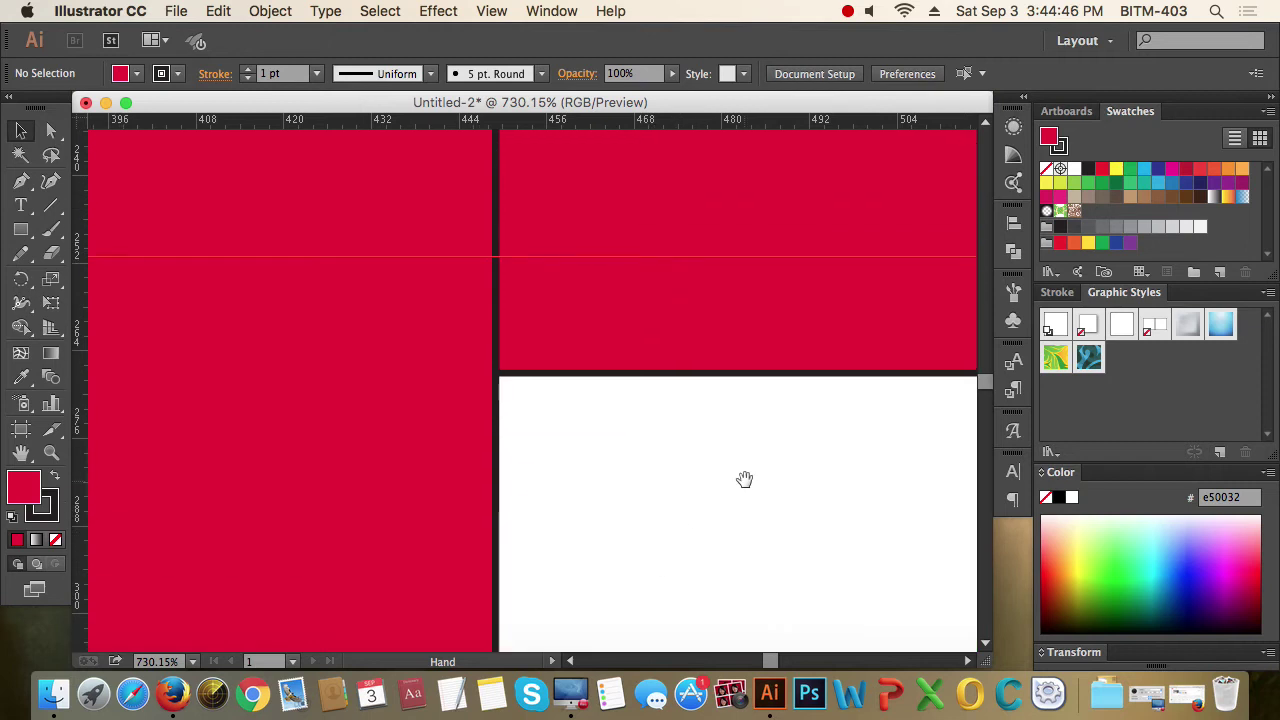
scroll(744, 479, "right", 10)
scroll(520, 474, "up", 1)
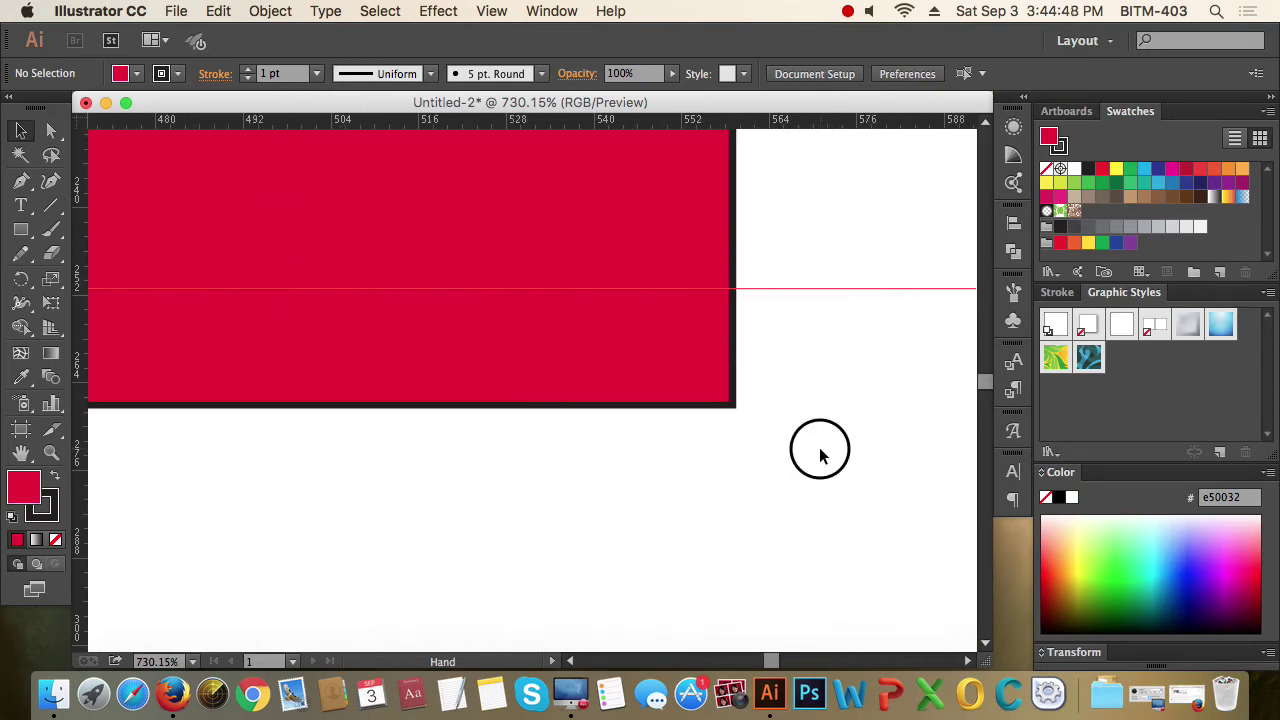
left_click_drag(820, 455, 694, 437)
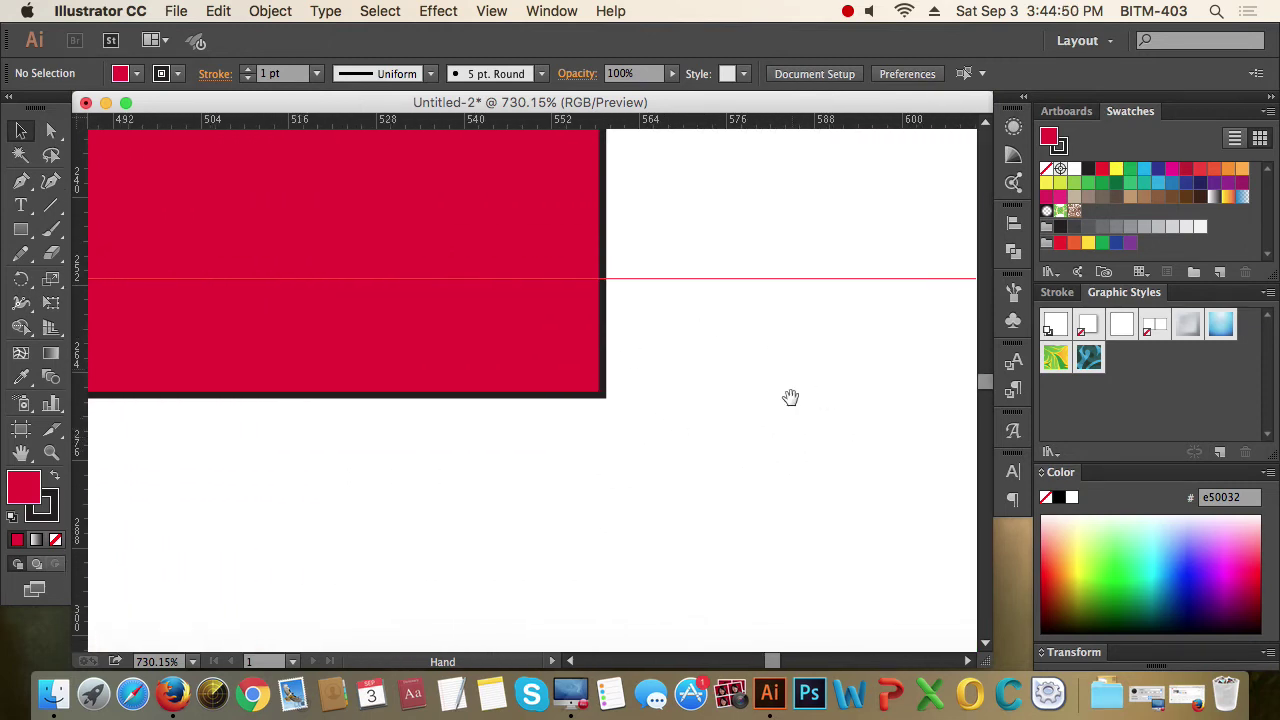
left_click_drag(694, 256, 748, 474)
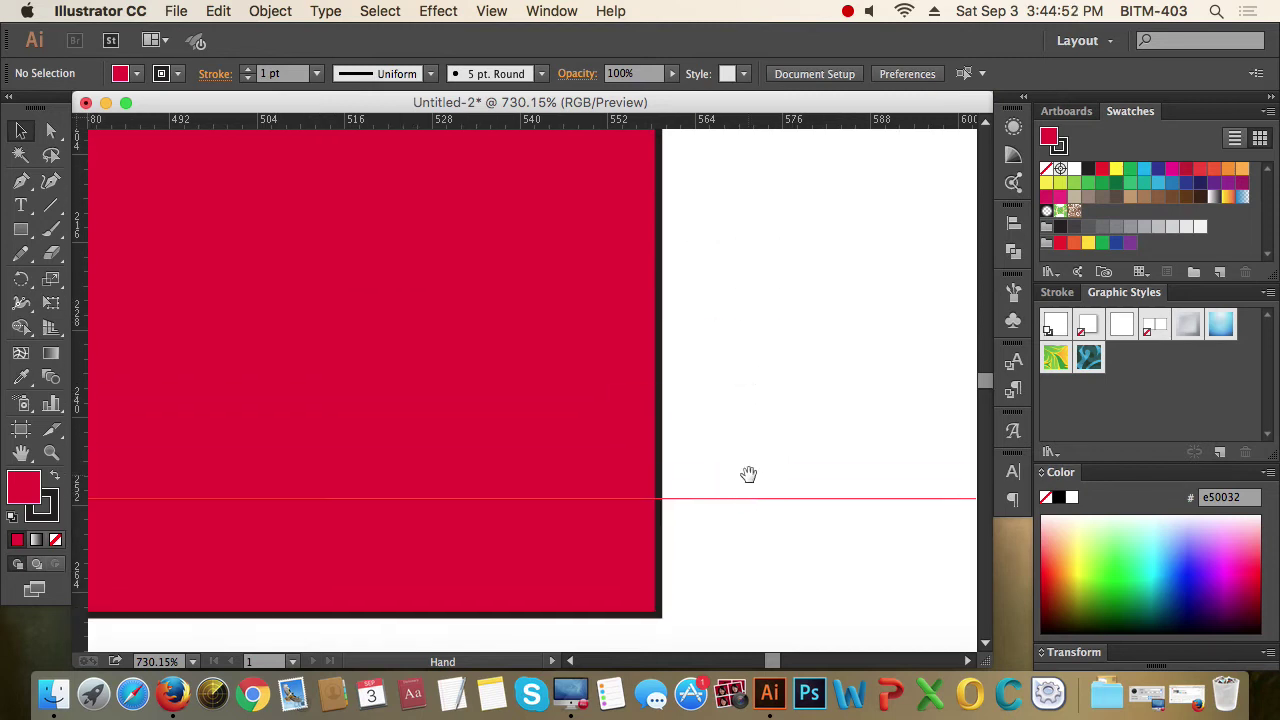
scroll(748, 474, "up", 5)
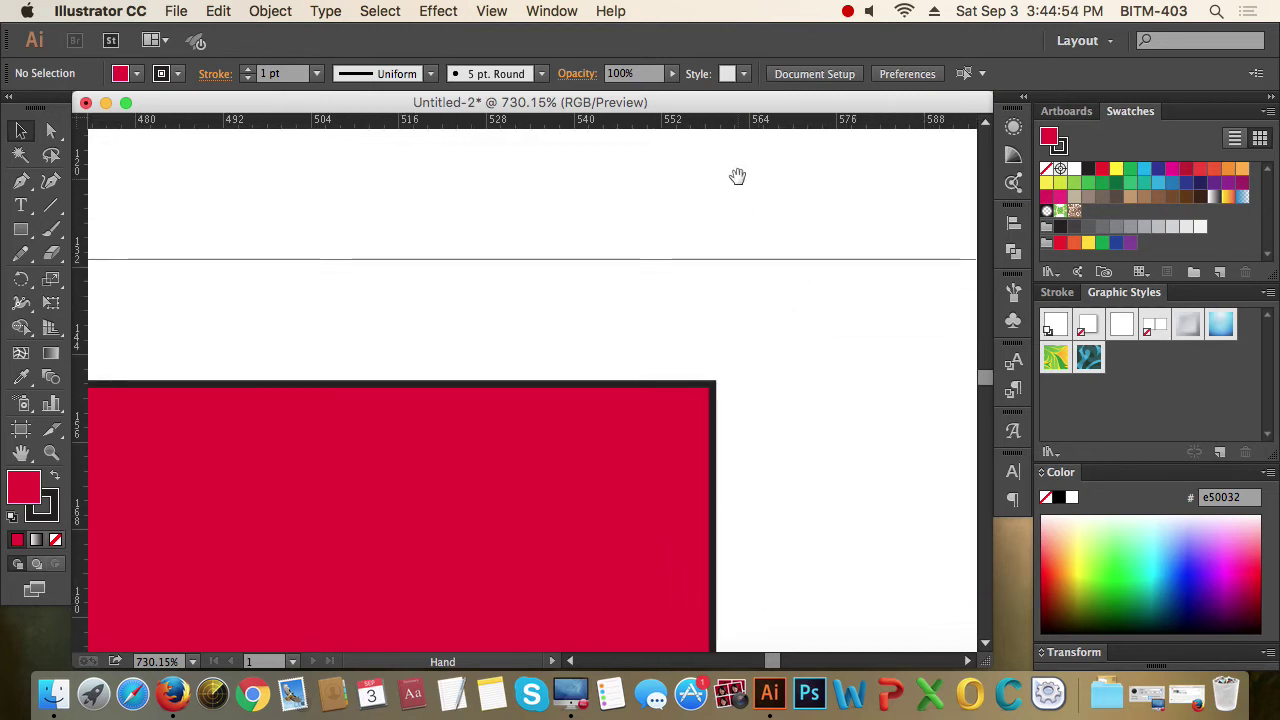
left_click_drag(737, 176, 746, 314)
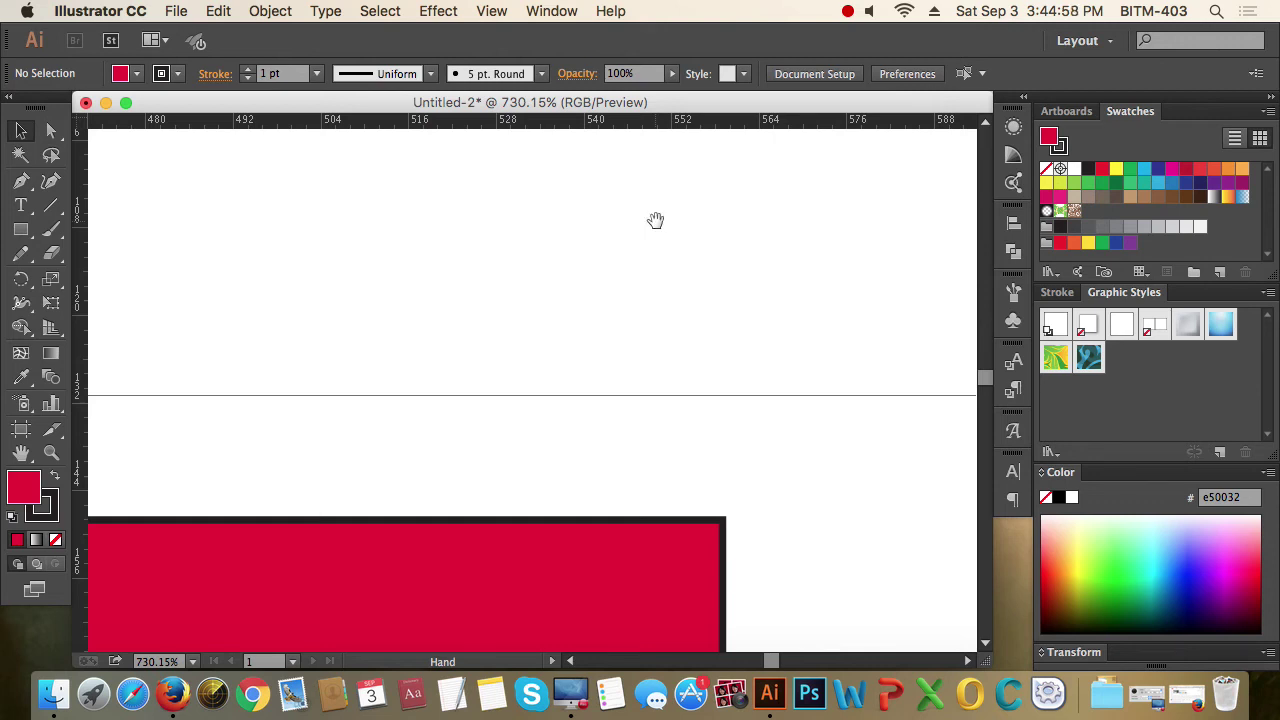
left_click_drag(655, 220, 462, 206)
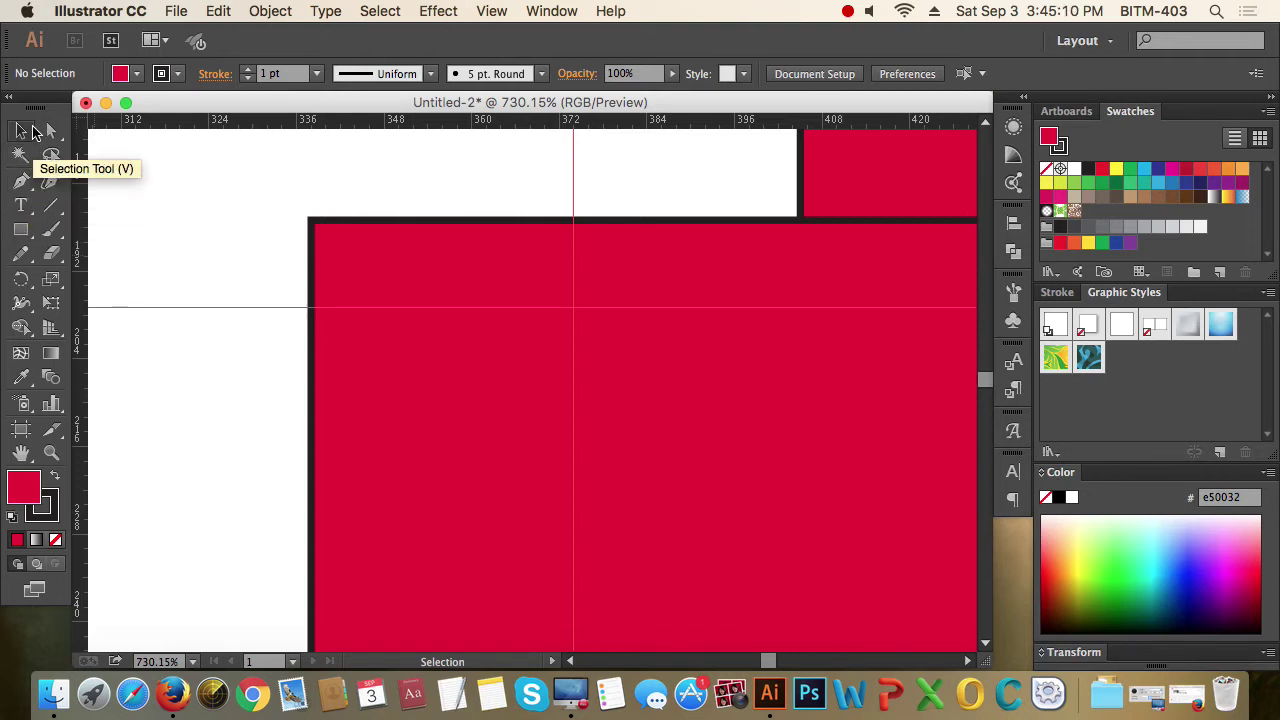
- Pan from the smaller red rectangle past the red circle to the green rectangle's lower-right corner with the temporary Hand tool
key("space")
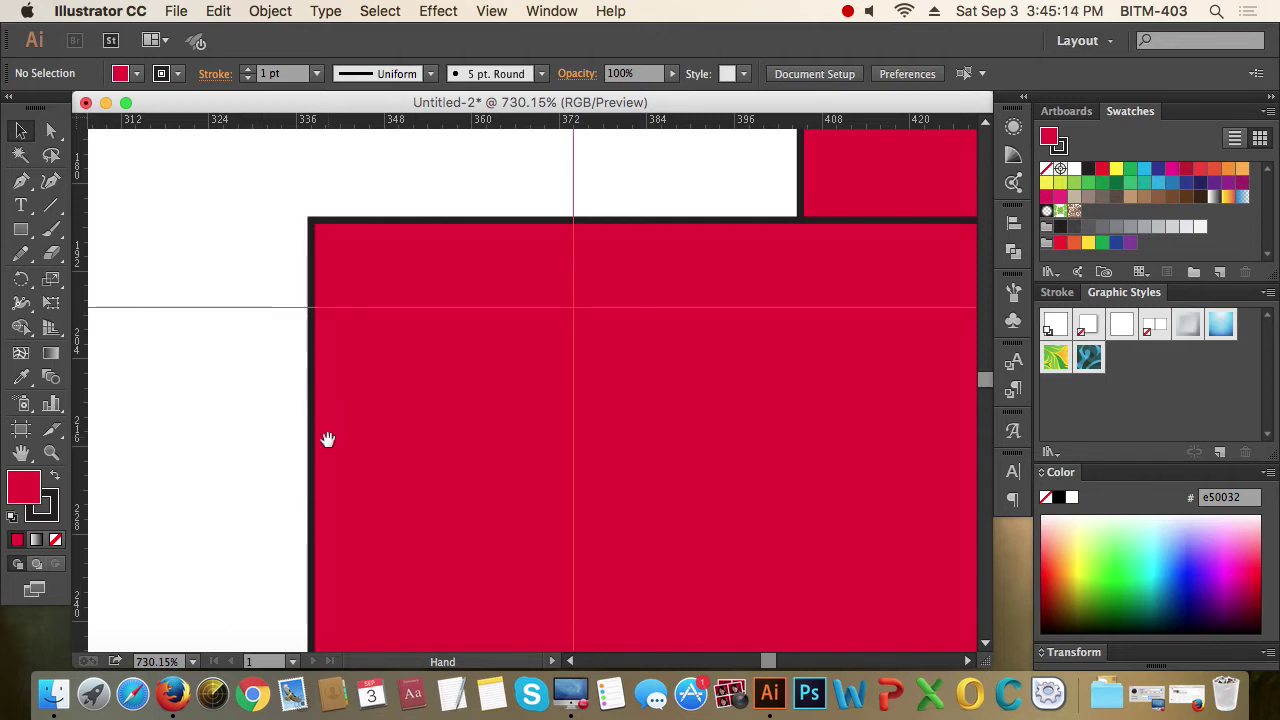
scroll(327, 440, "down", 15)
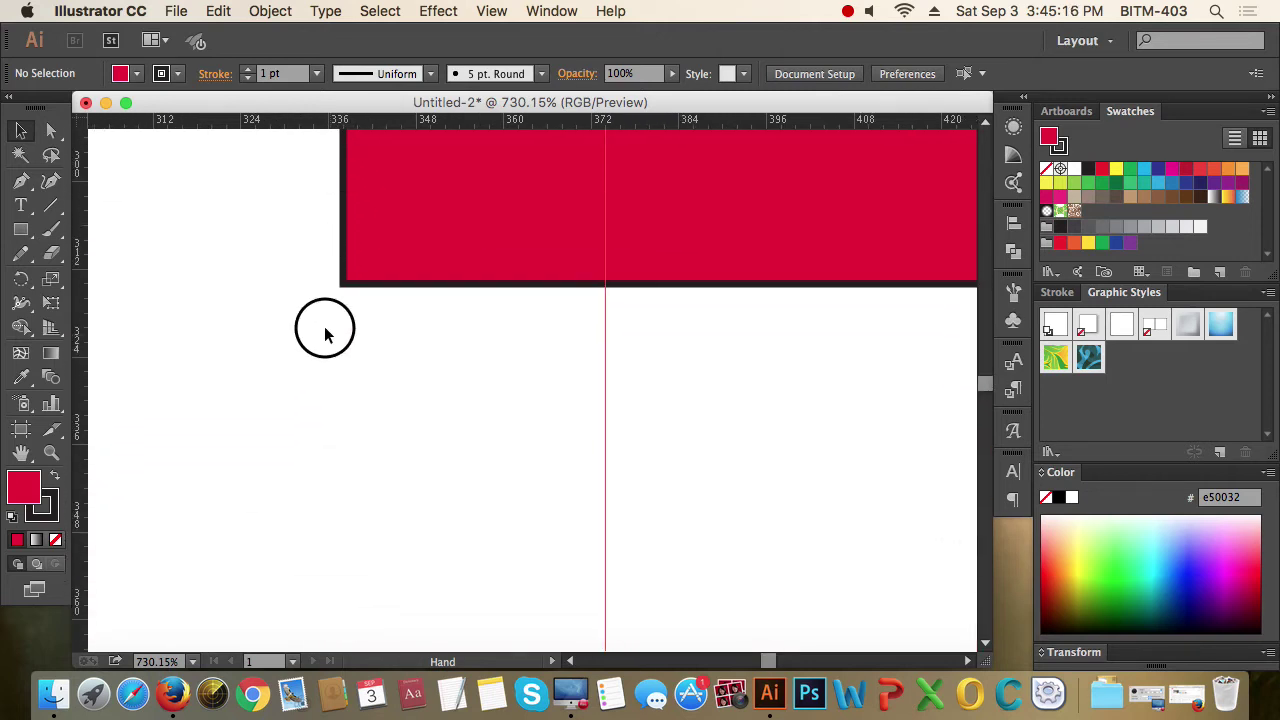
scroll(325, 335, "down", 5)
scroll(325, 335, "right", 10)
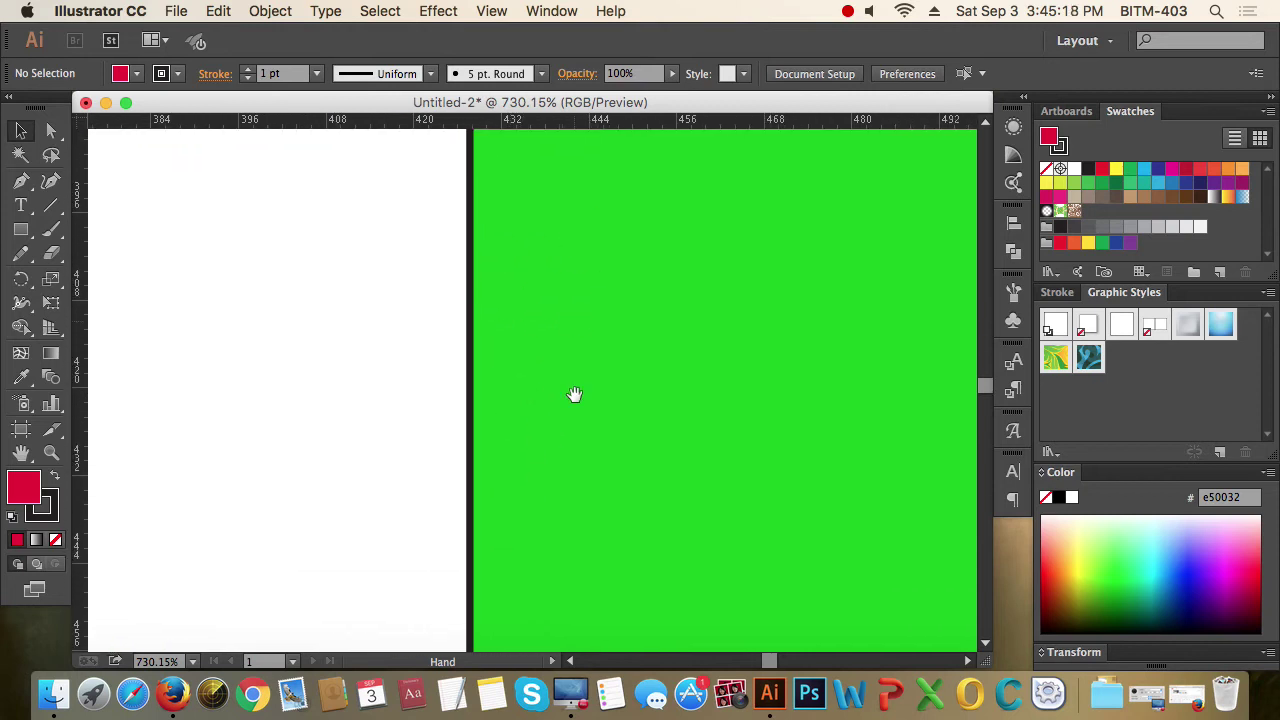
scroll(575, 394, "down", 10)
scroll(563, 406, "right", 10)
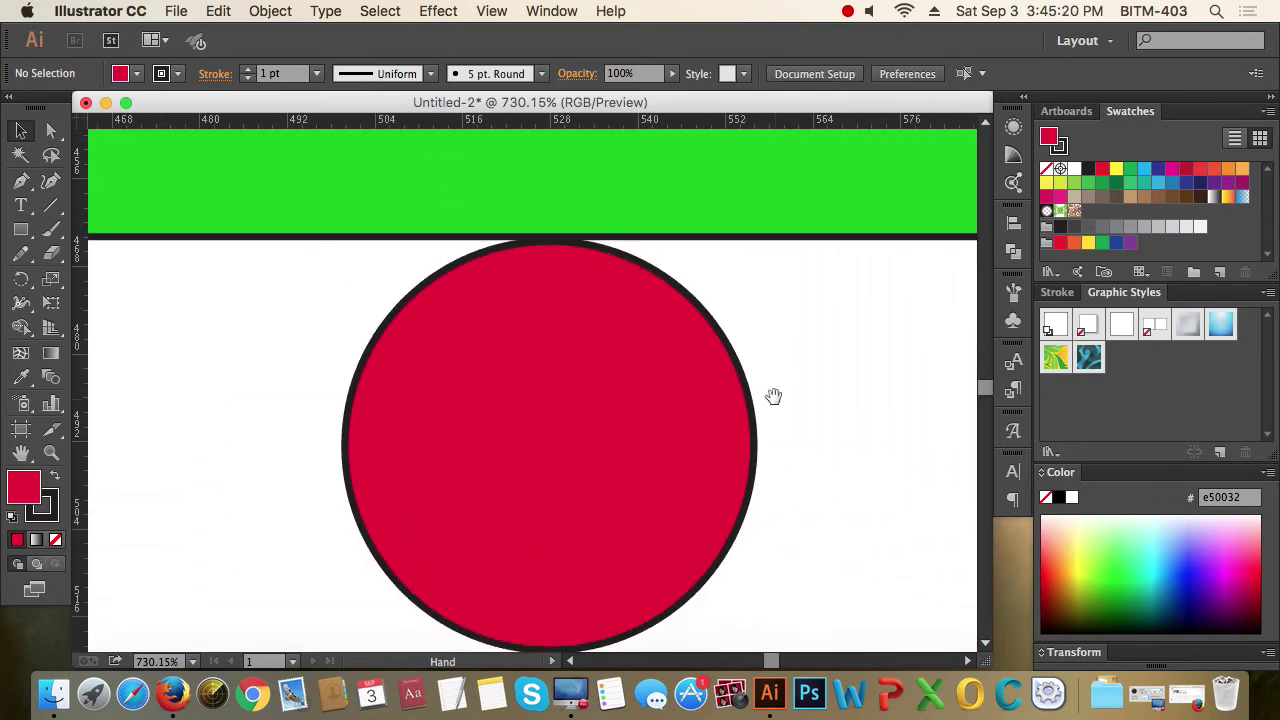
scroll(791, 369, "right", 20)
scroll(791, 369, "up", 5)
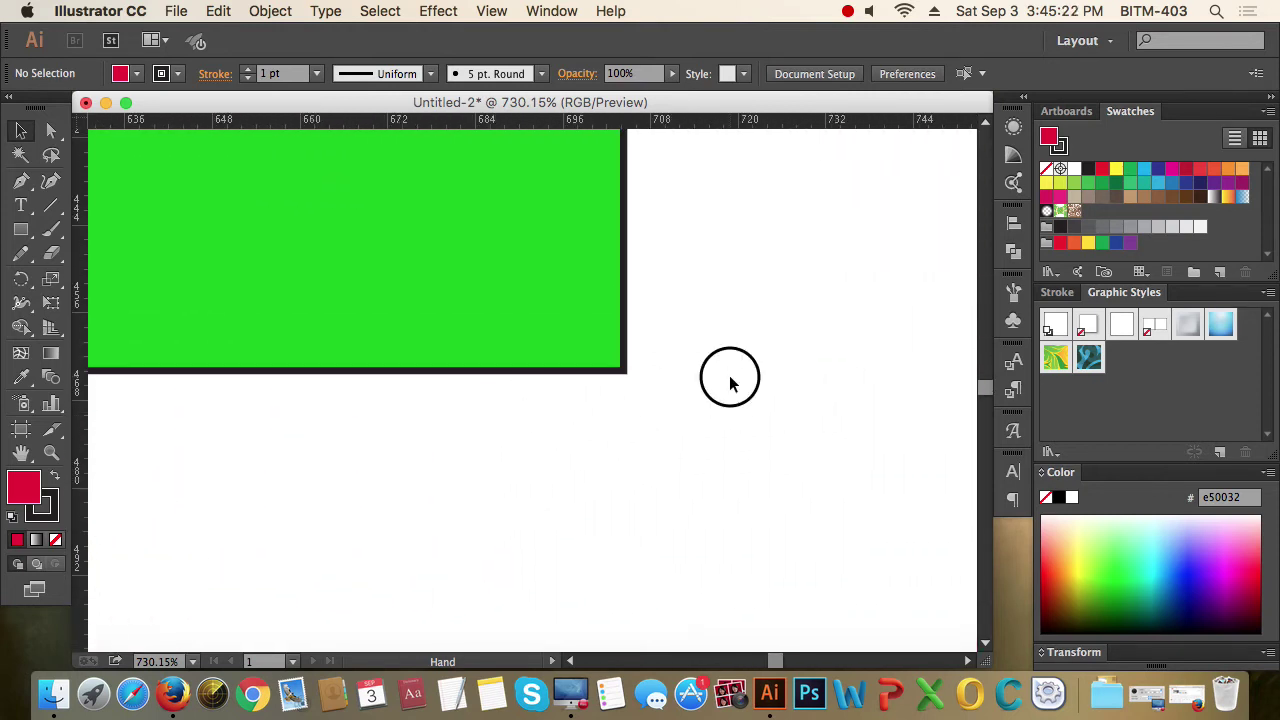
scroll(730, 380, "up", 10)
scroll(730, 380, "left", 3)
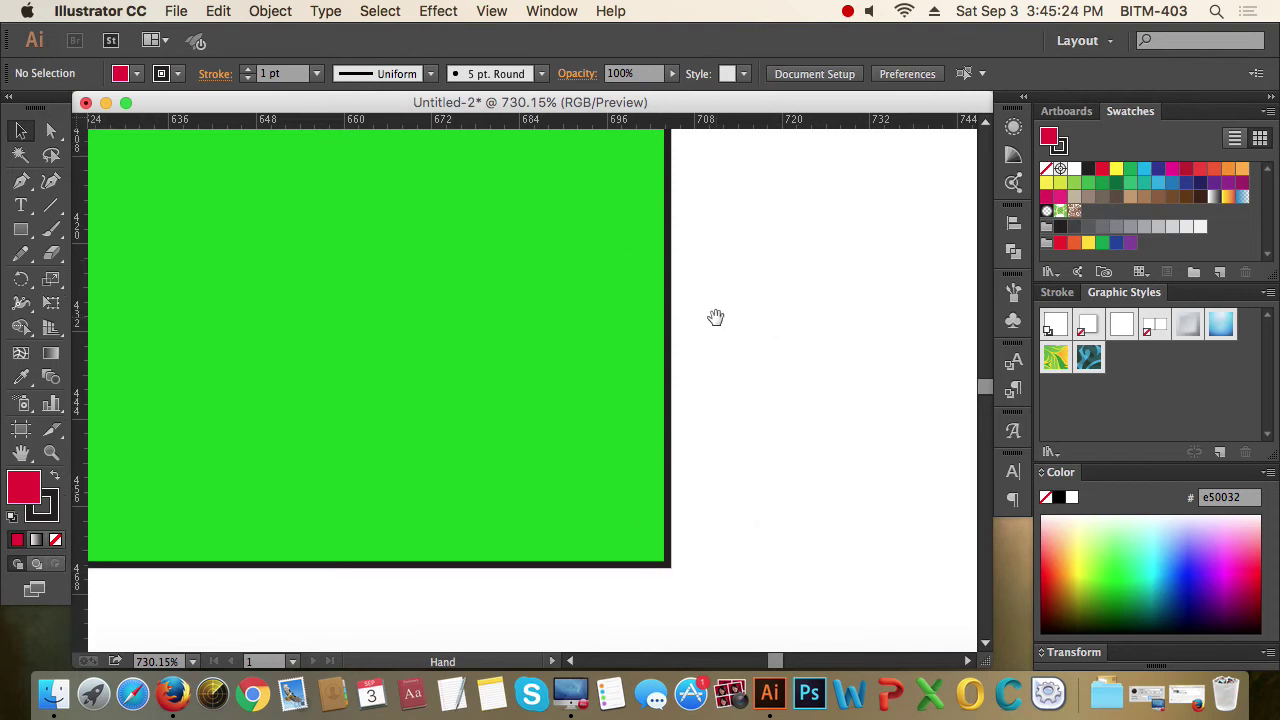
- Show the Navigator and use its preview to move the view to where the red and green rectangles meet
left_click(556, 11)
scroll(668, 360, "down", 5)
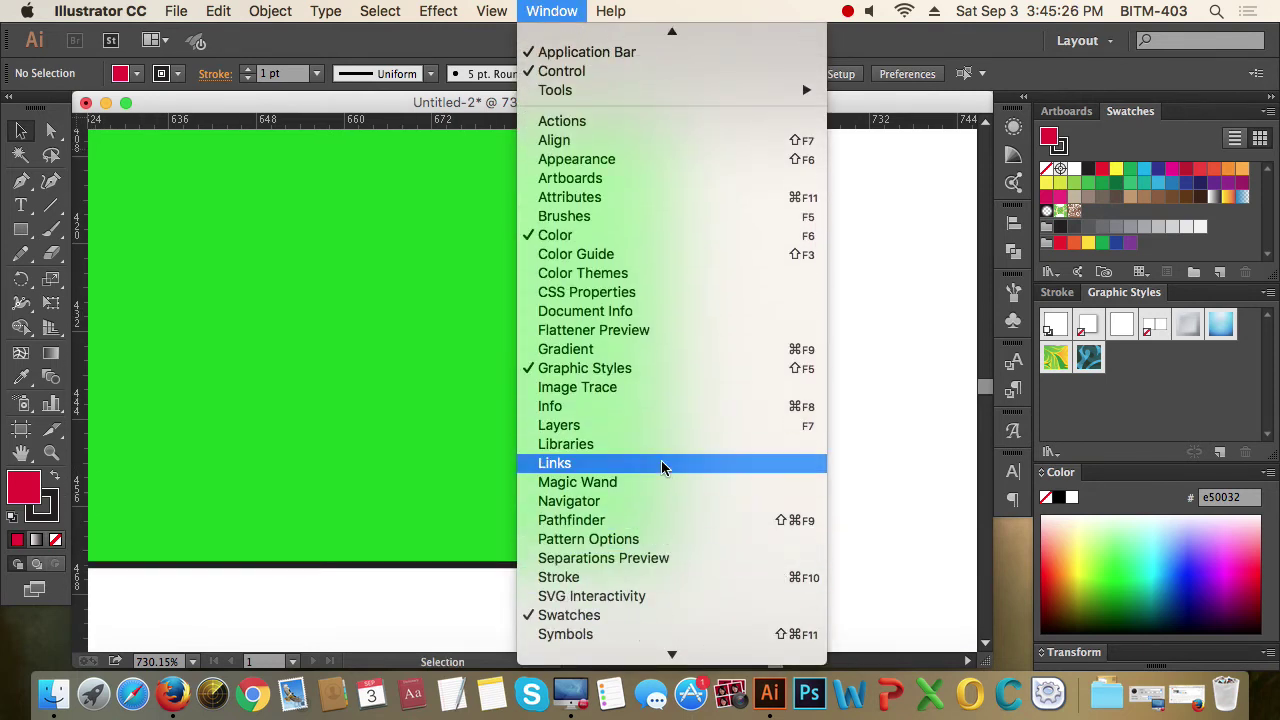
left_click(601, 503)
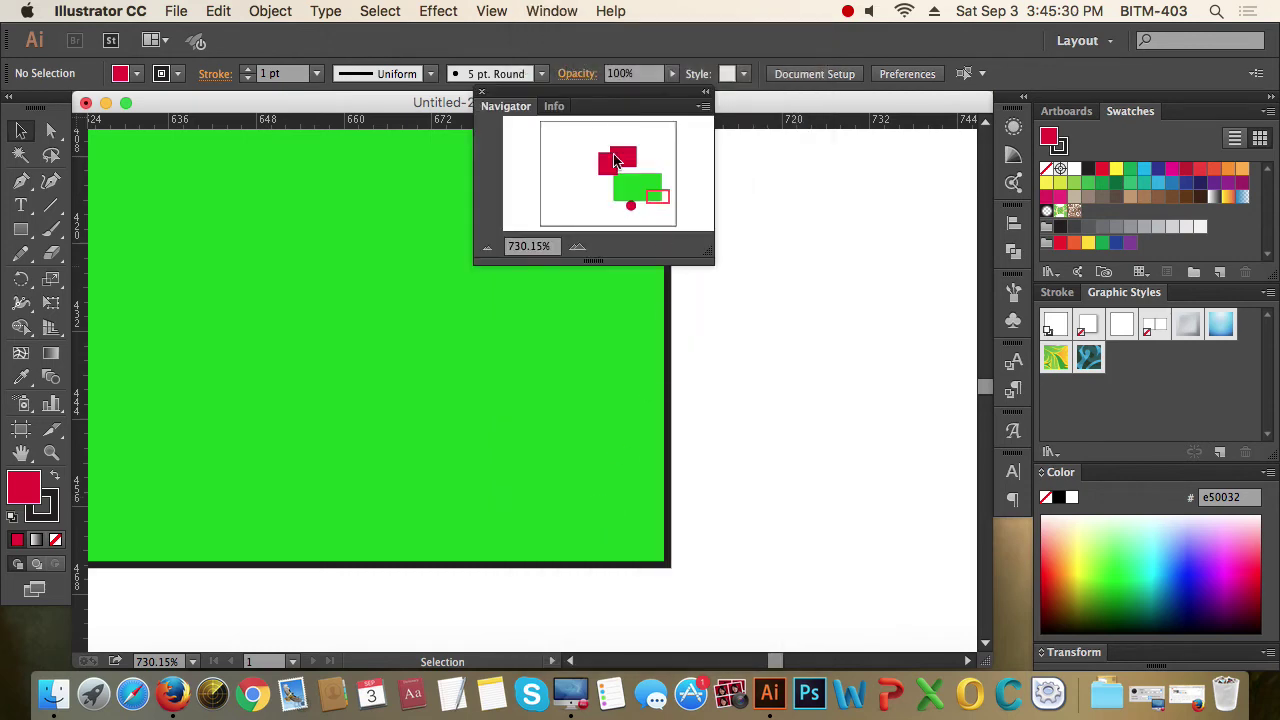
left_click_drag(601, 104, 803, 161)
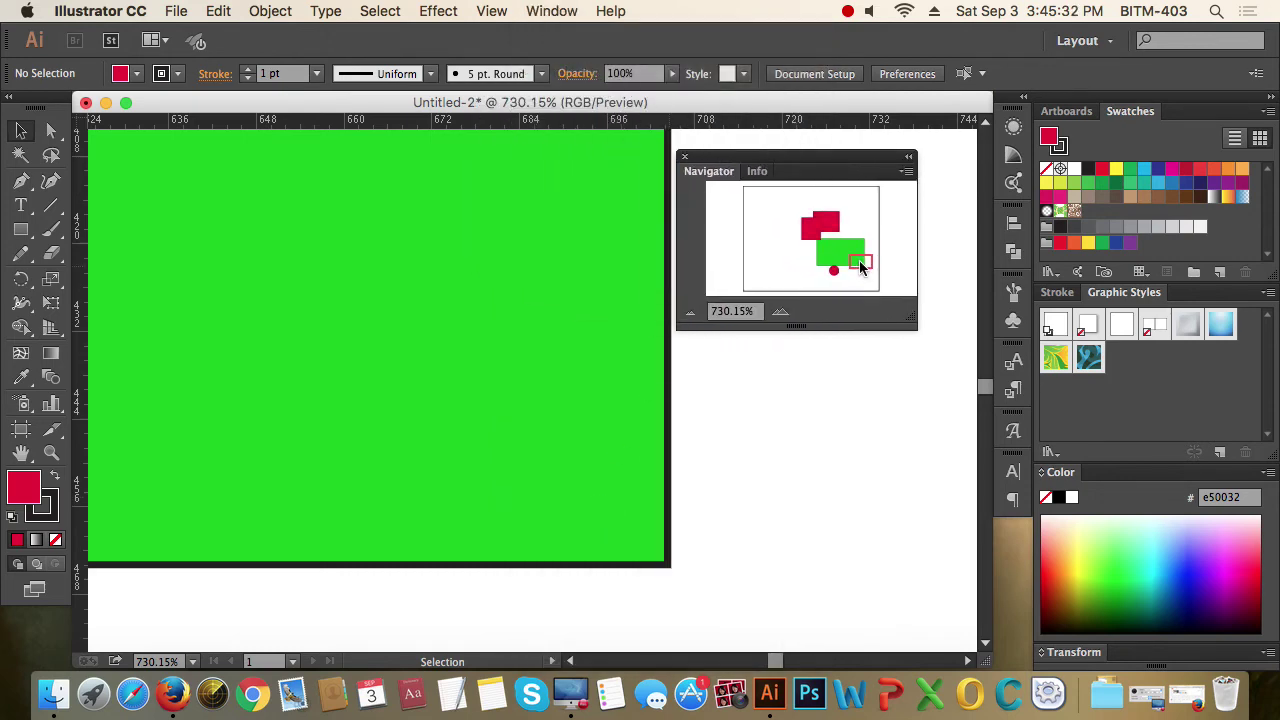
left_click_drag(860, 261, 823, 221)
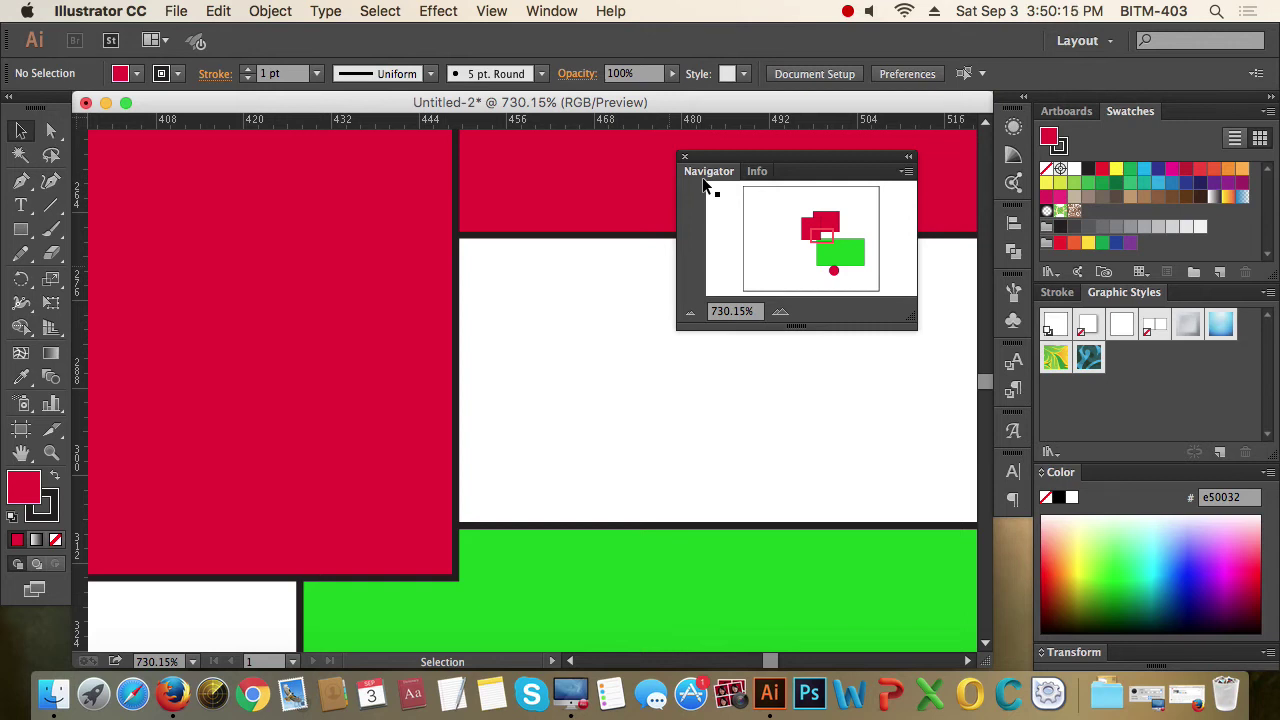
- Fit the artboard in the window and close the Navigator
key("super+0")
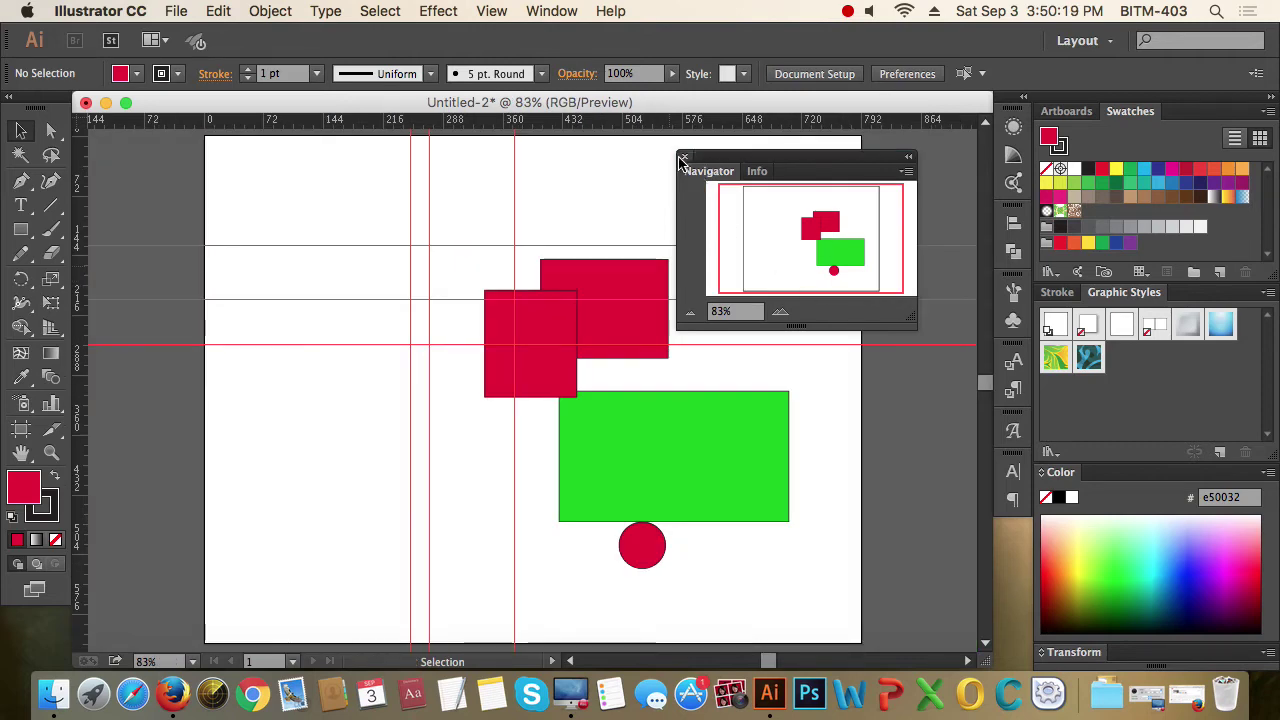
left_click(684, 156)
left_click(492, 11)
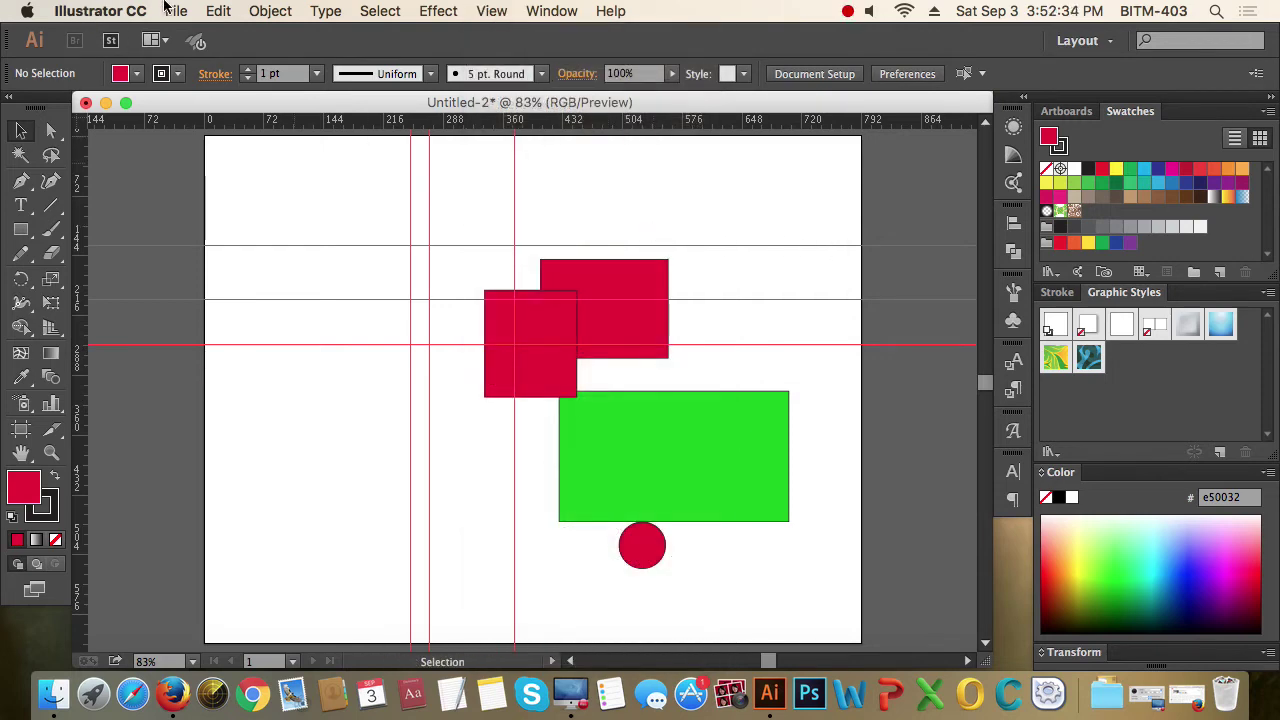
- Move the red circle onto the green rectangle's upper-right corner
left_click(213, 11)
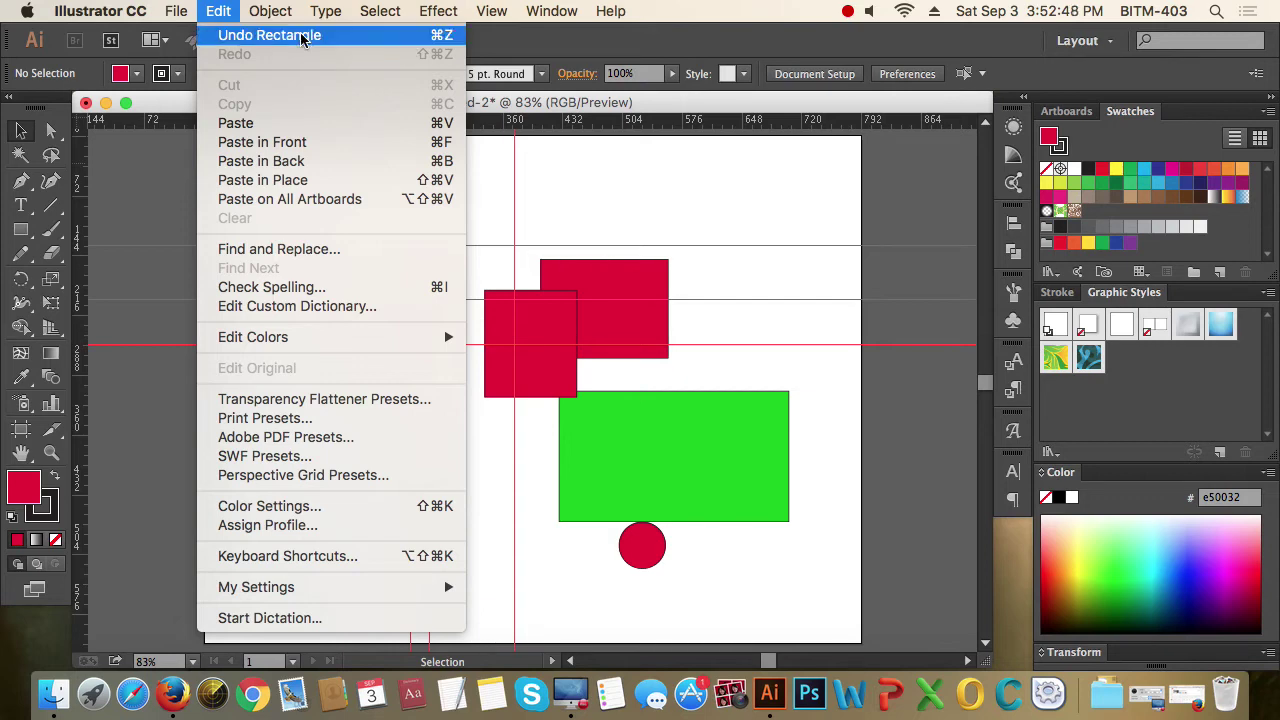
left_click(866, 357)
left_click(650, 555)
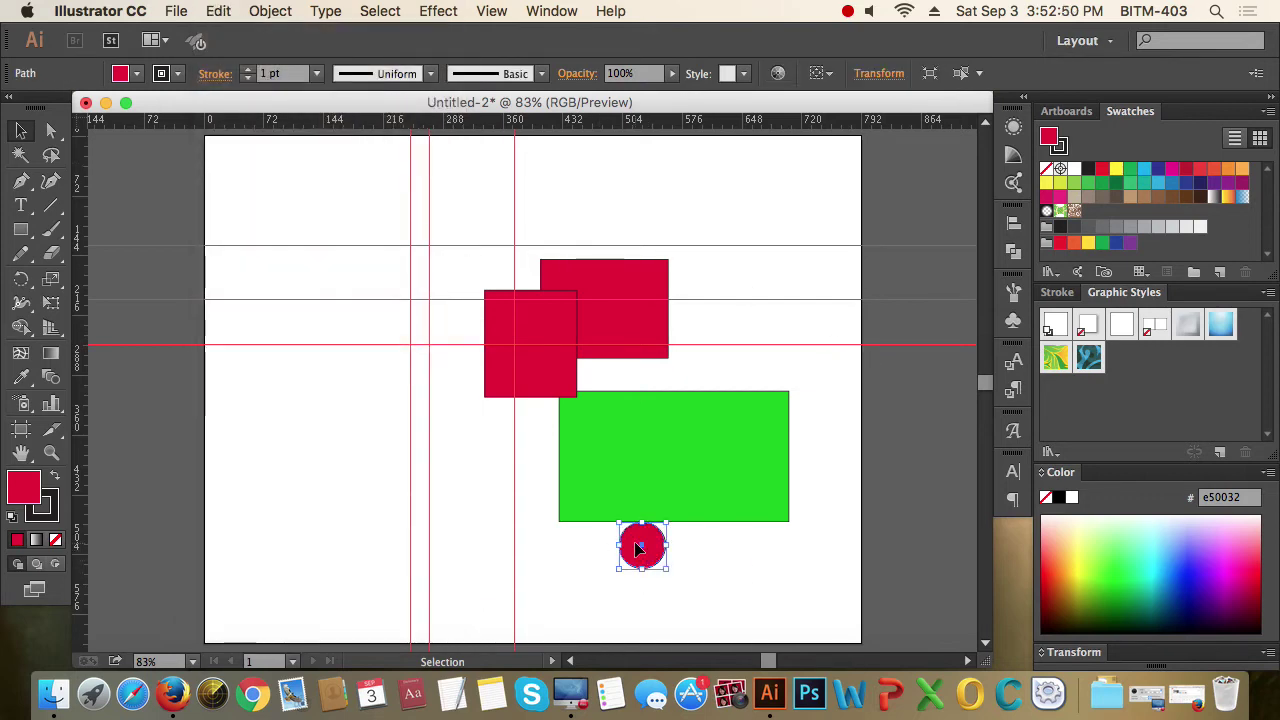
left_click_drag(640, 547, 789, 392)
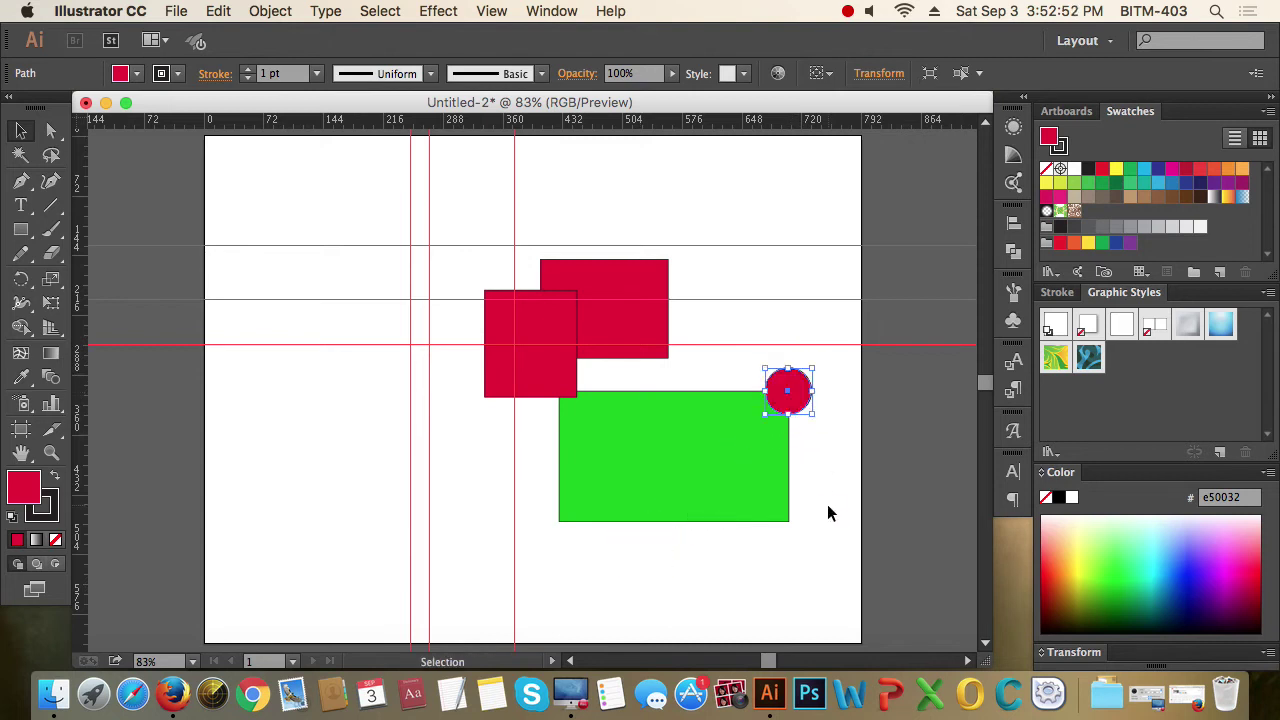
- Undo the red circle's move and redo it
key("super+z")
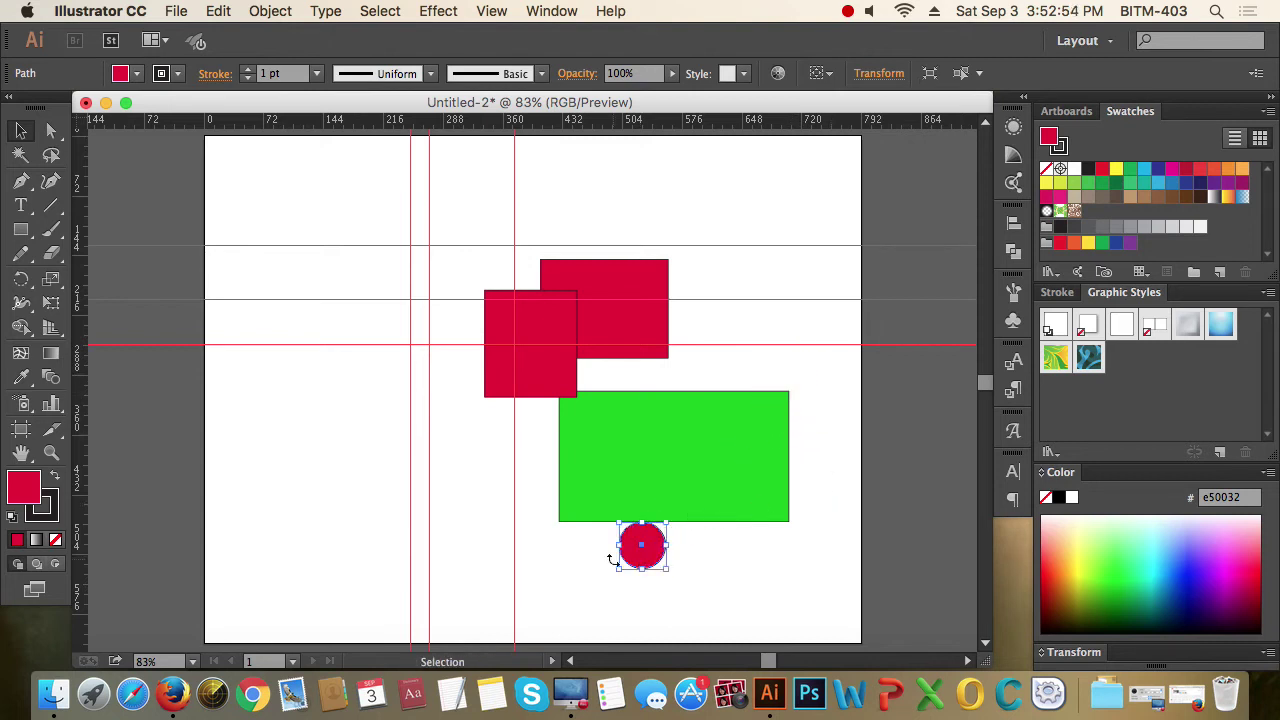
left_click(215, 11)
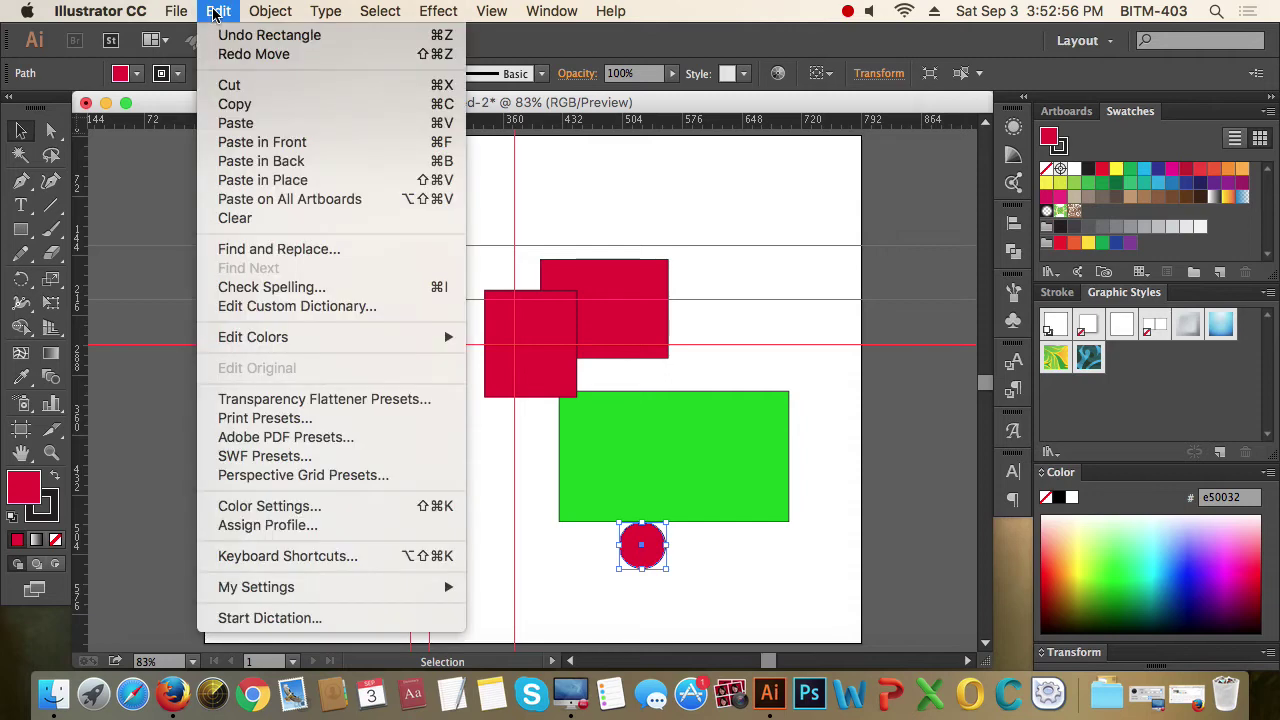
left_click(240, 55)
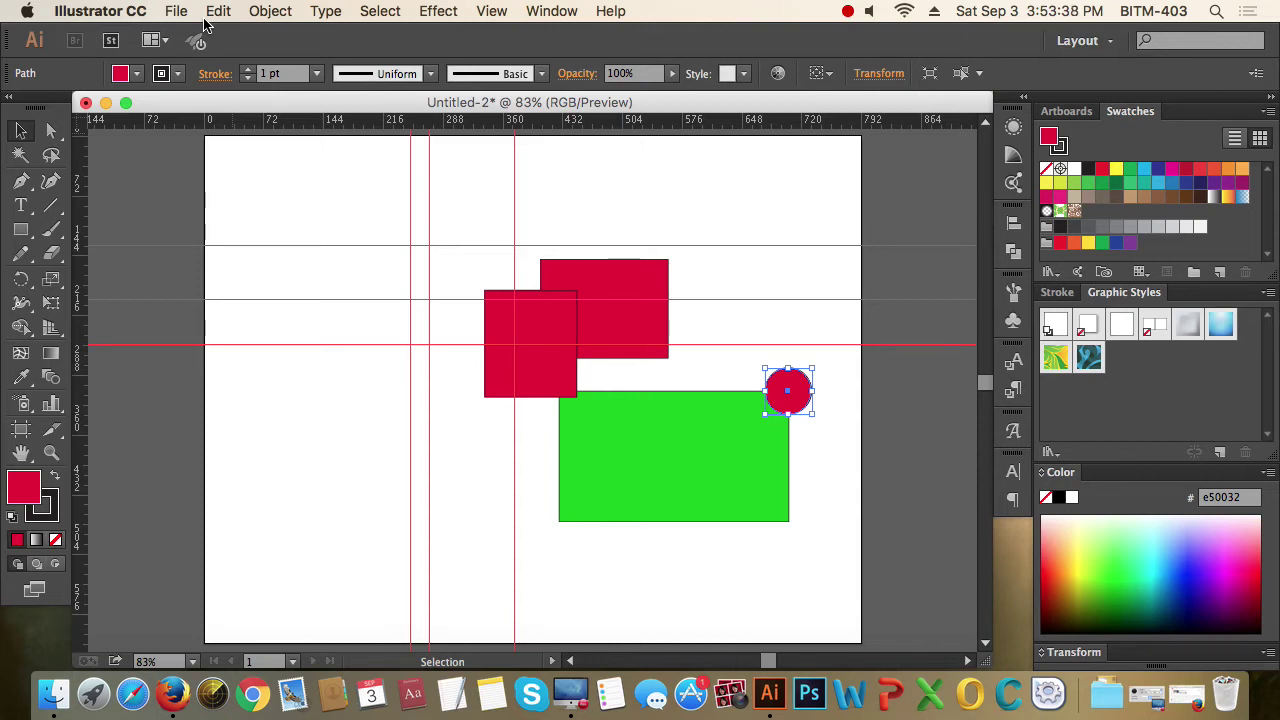
- Cycle twice through Full Screen Mode with Menu Bar and Full Screen Mode, back to Normal Screen Mode
key("f")
key("f")
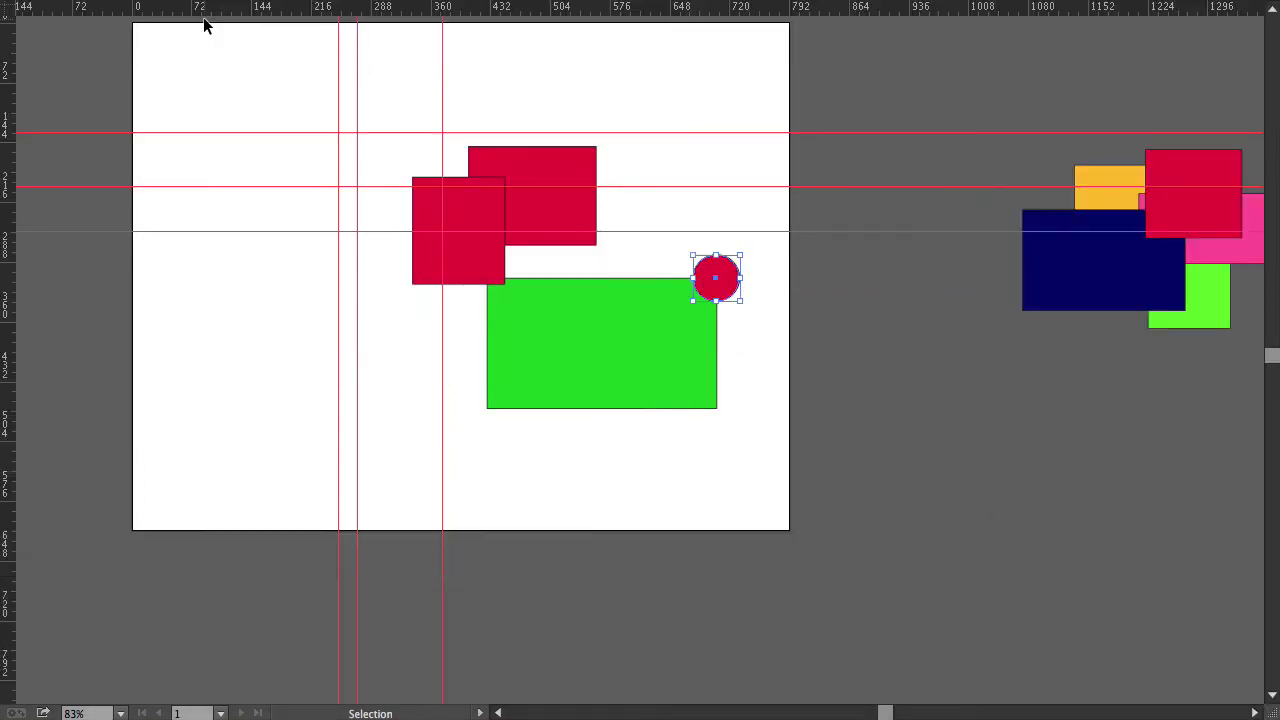
key("f")
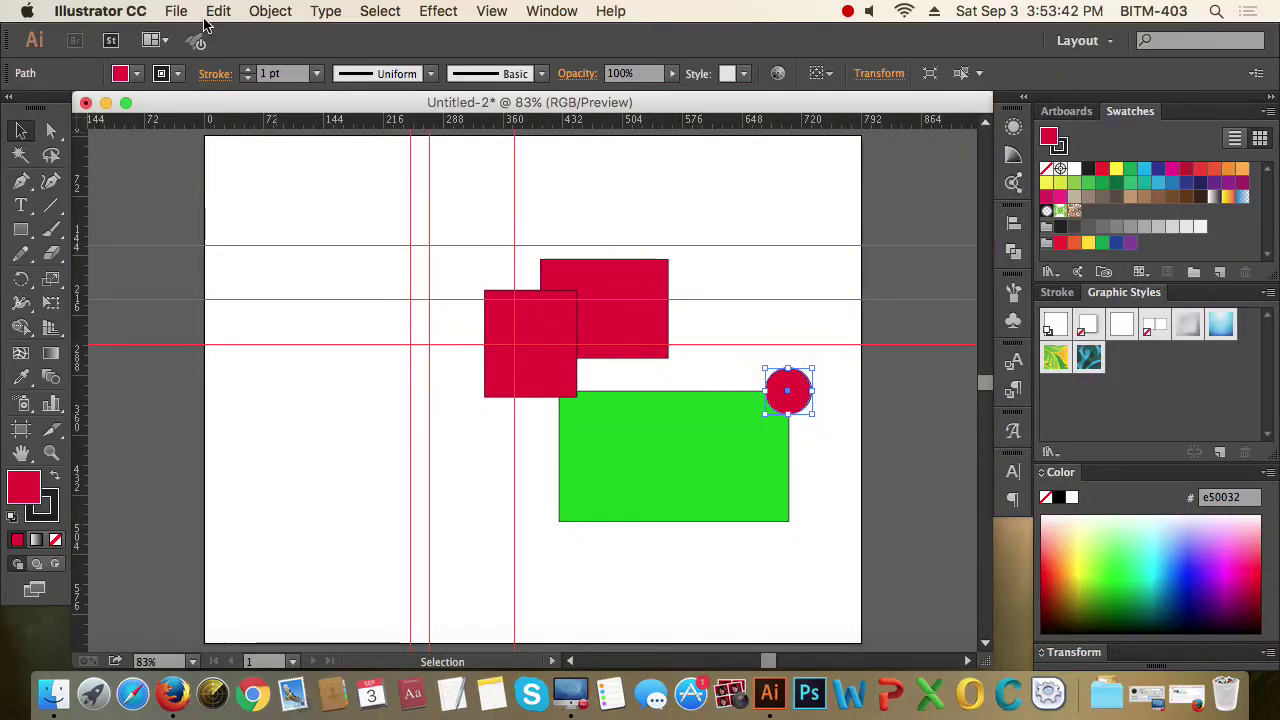
key("f")
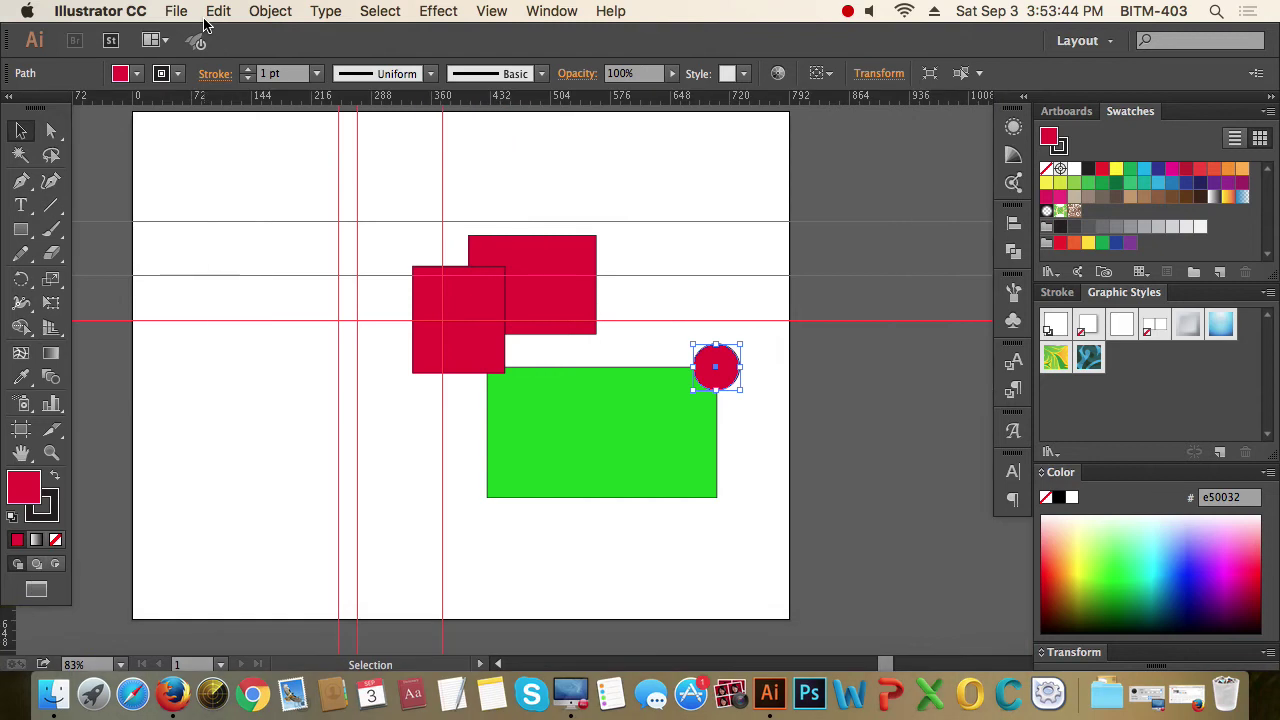
key("f")
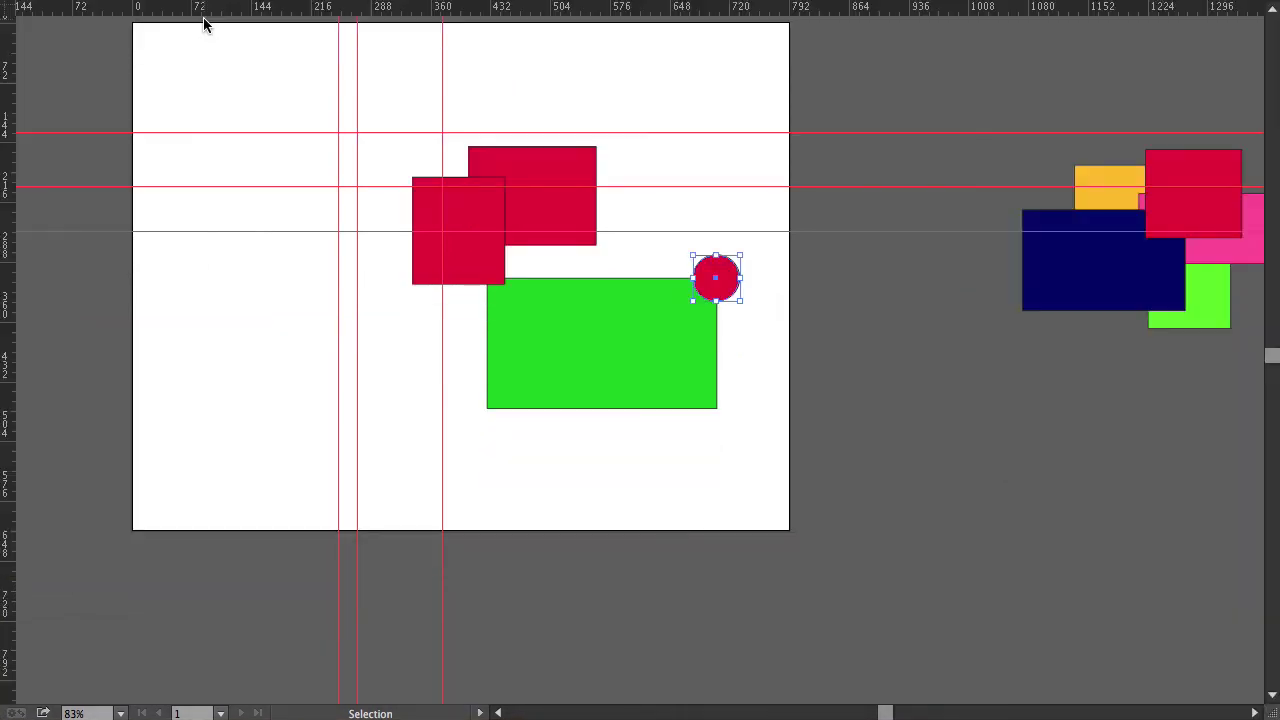
key("f")
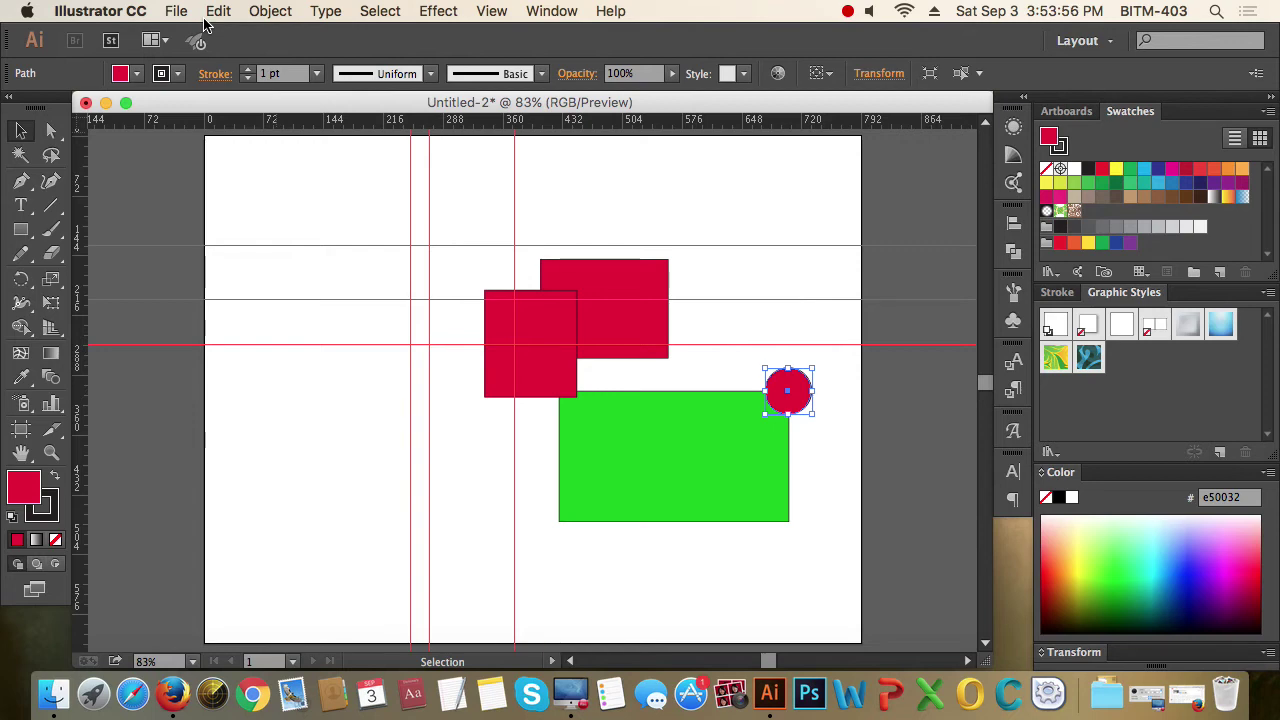
- Switch the document to Full Screen Mode and hide the rulers
key("f")
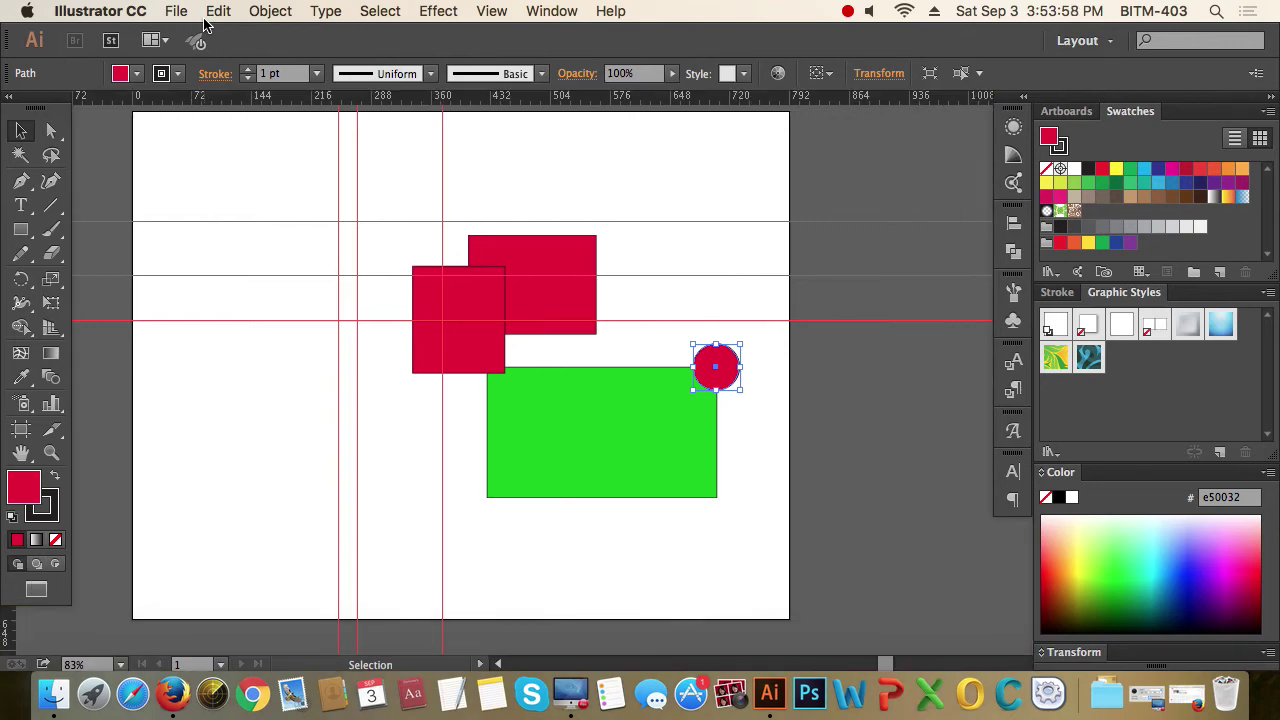
key("f")
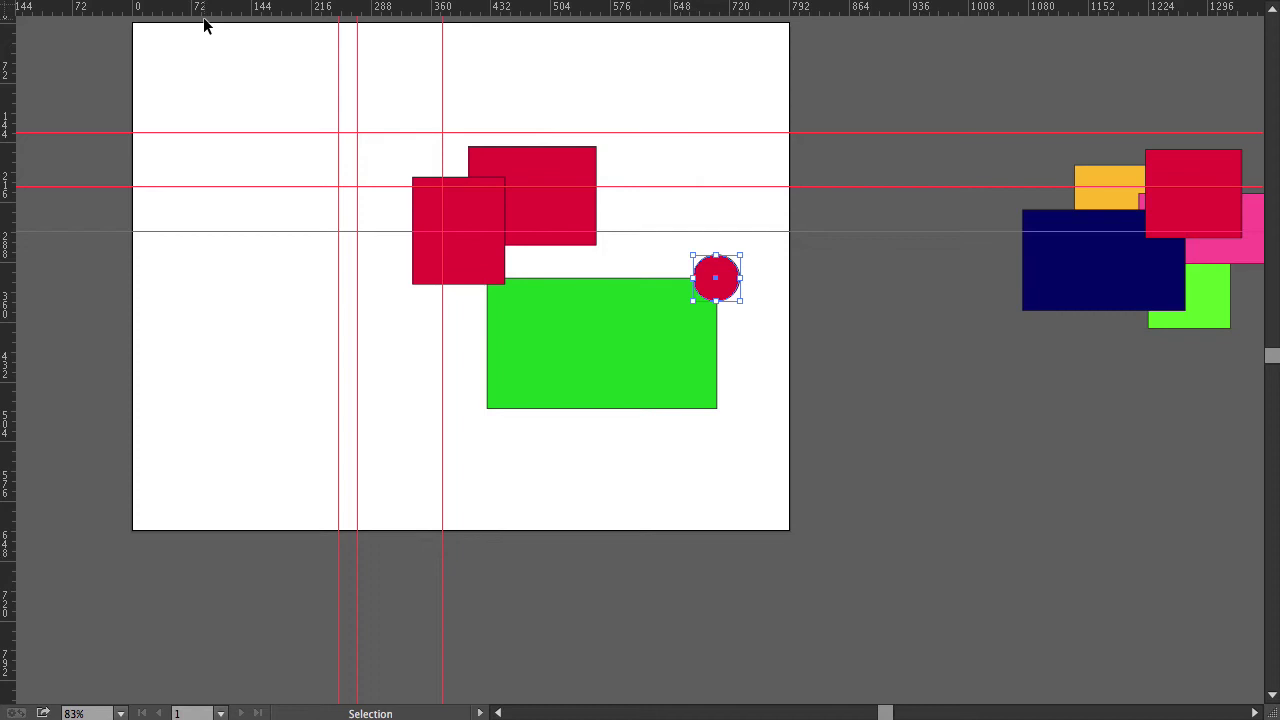
key("ctrl+r")
- Pan the artboard down and to the right with the Hand tool and zoom in to 100%
key("h")
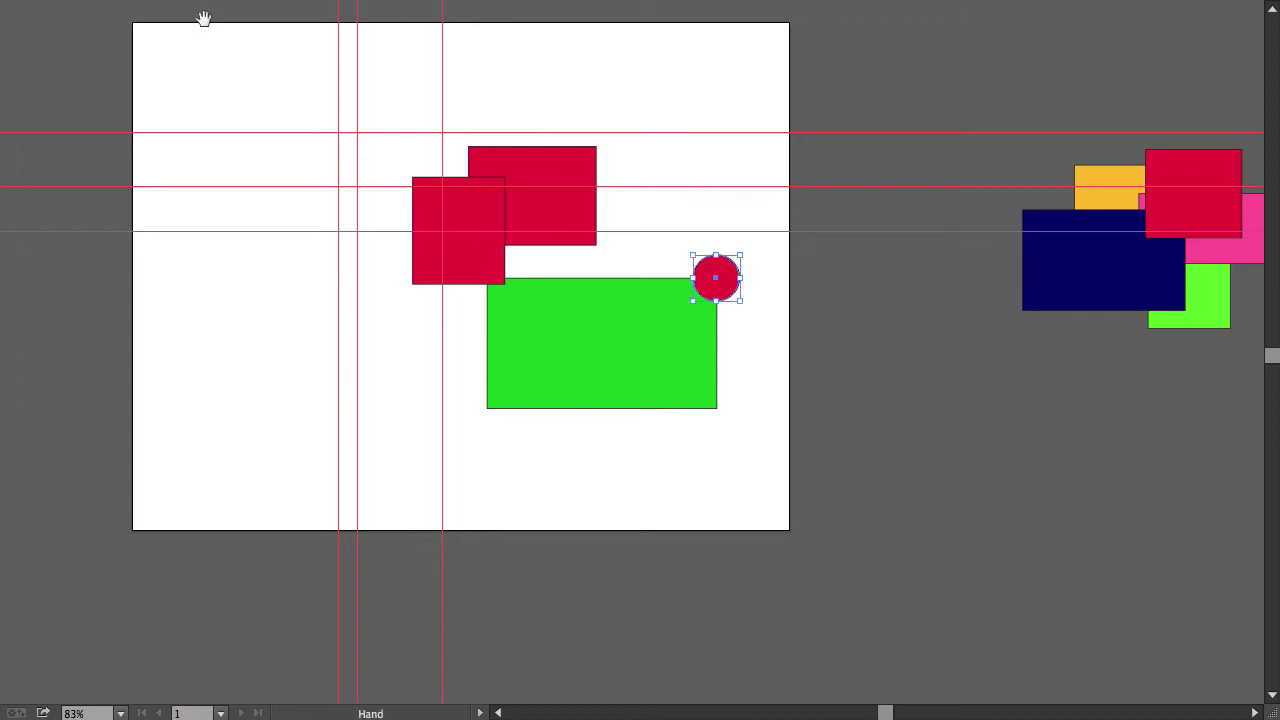
left_click_drag(322, 90, 399, 188)
key("z")
left_click(486, 260)
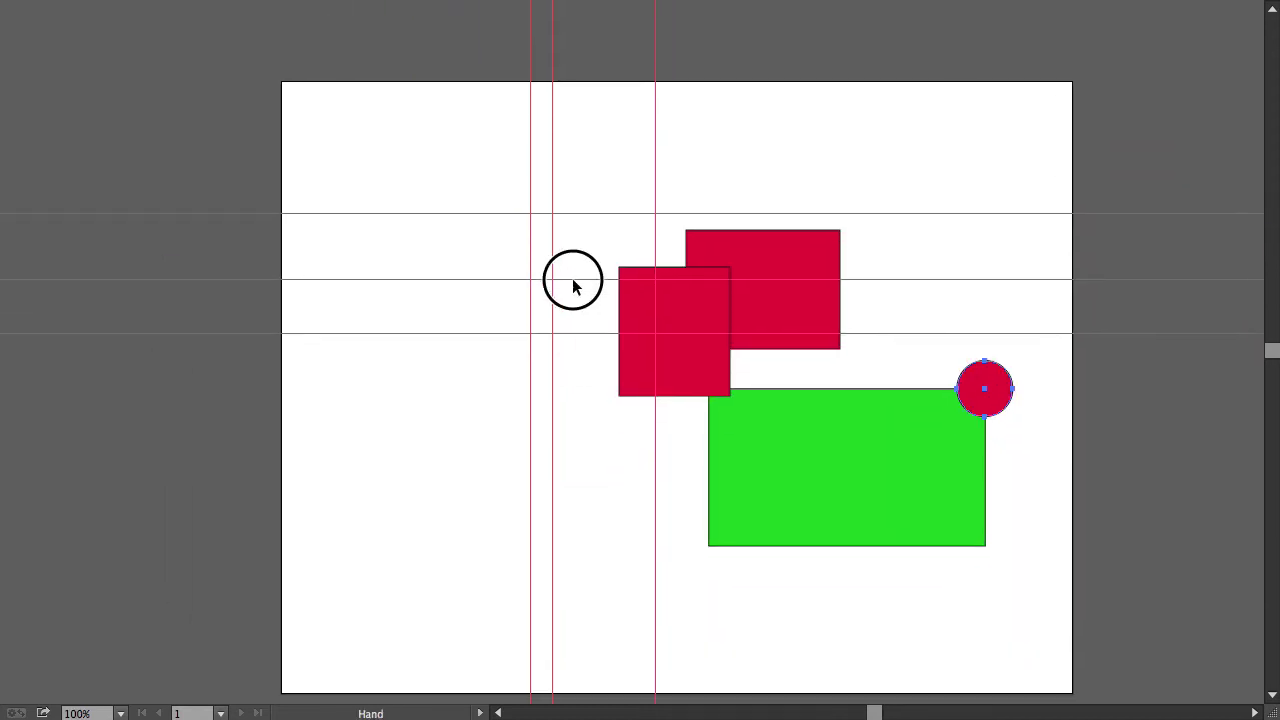
- Fit the artboard in the window and deselect the red circle
key("v")
key("ctrl+0")
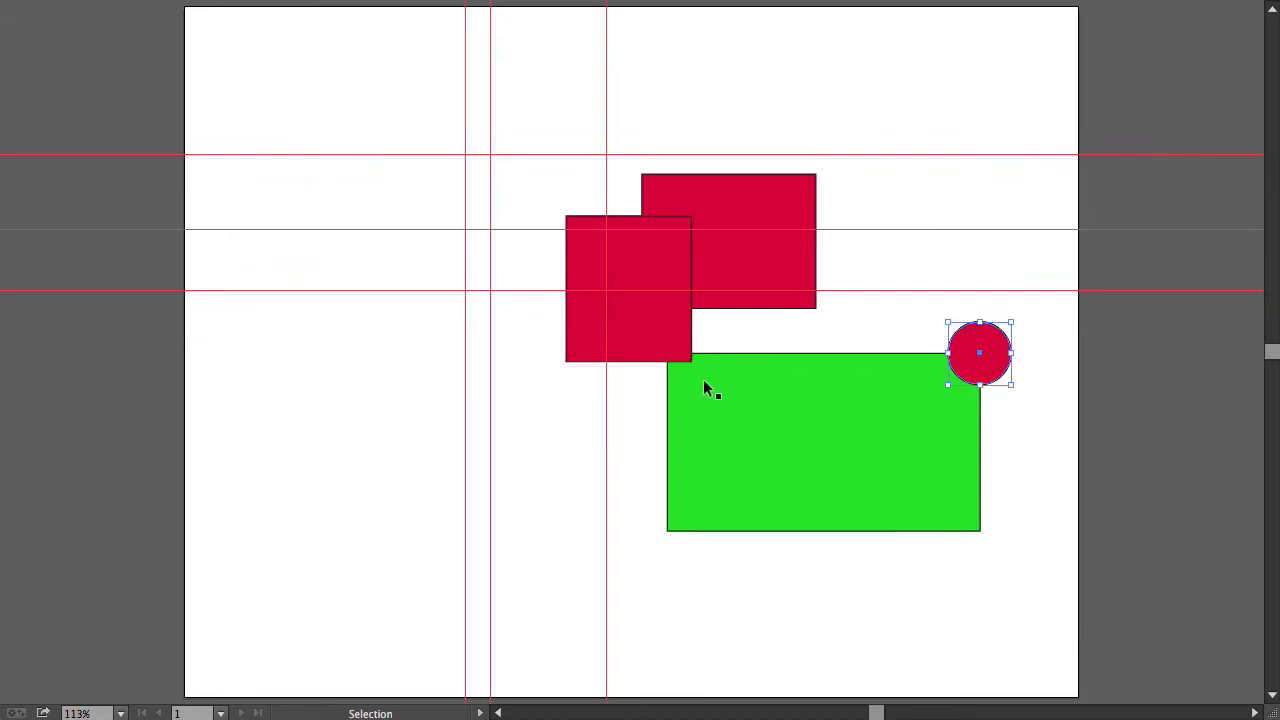
left_click(469, 423)
- Alternate between Normal and Full Screen Mode, ending in Normal Screen Mode, and view the list of screen modes
key("f")
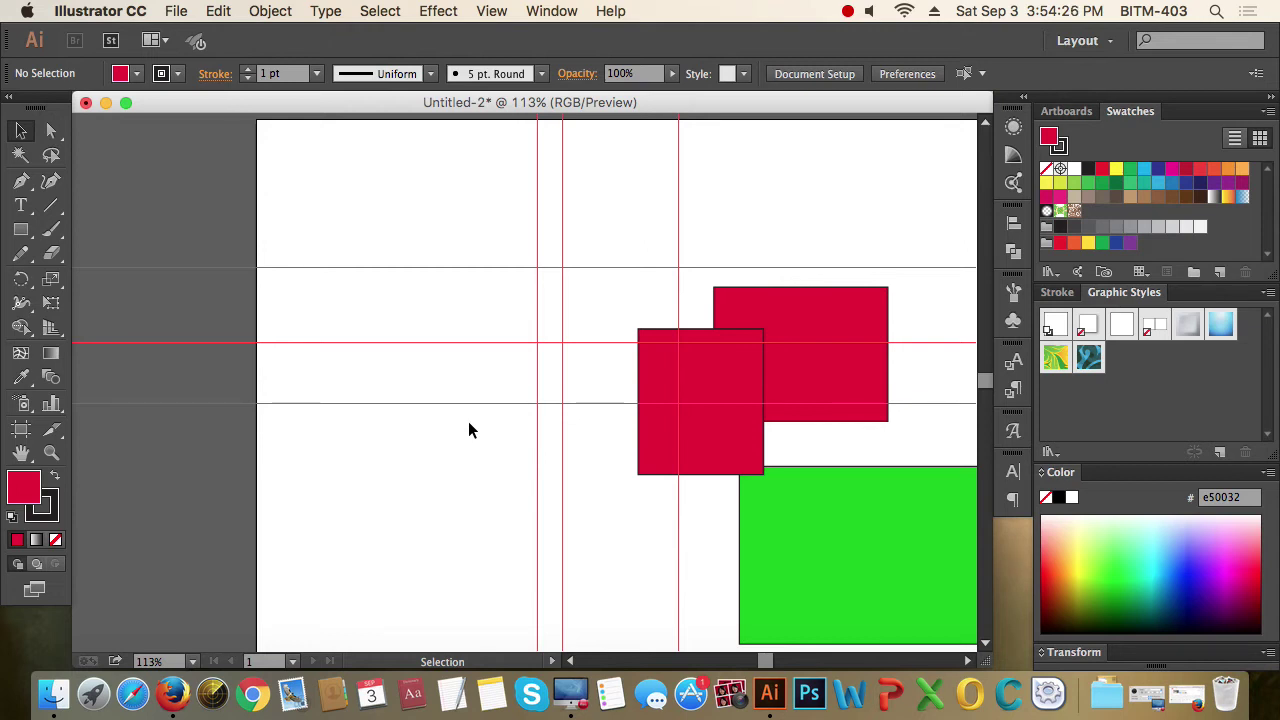
key("f")
key("f")
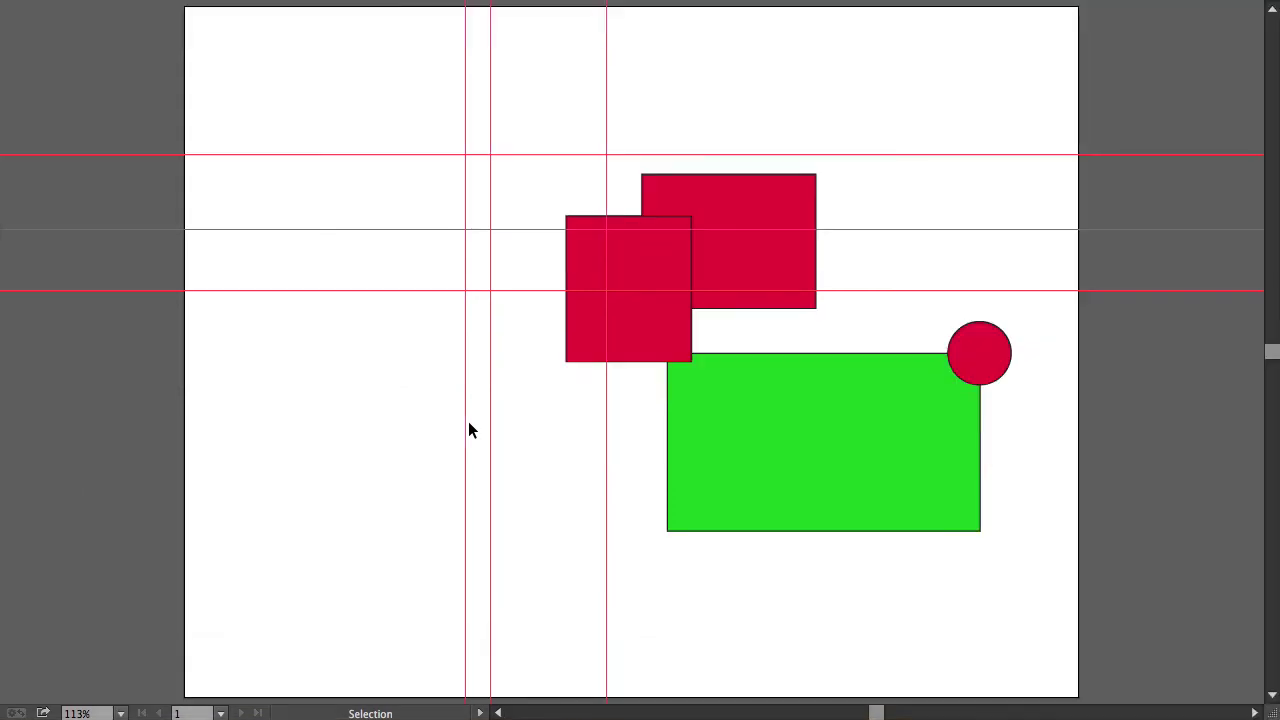
key("f")
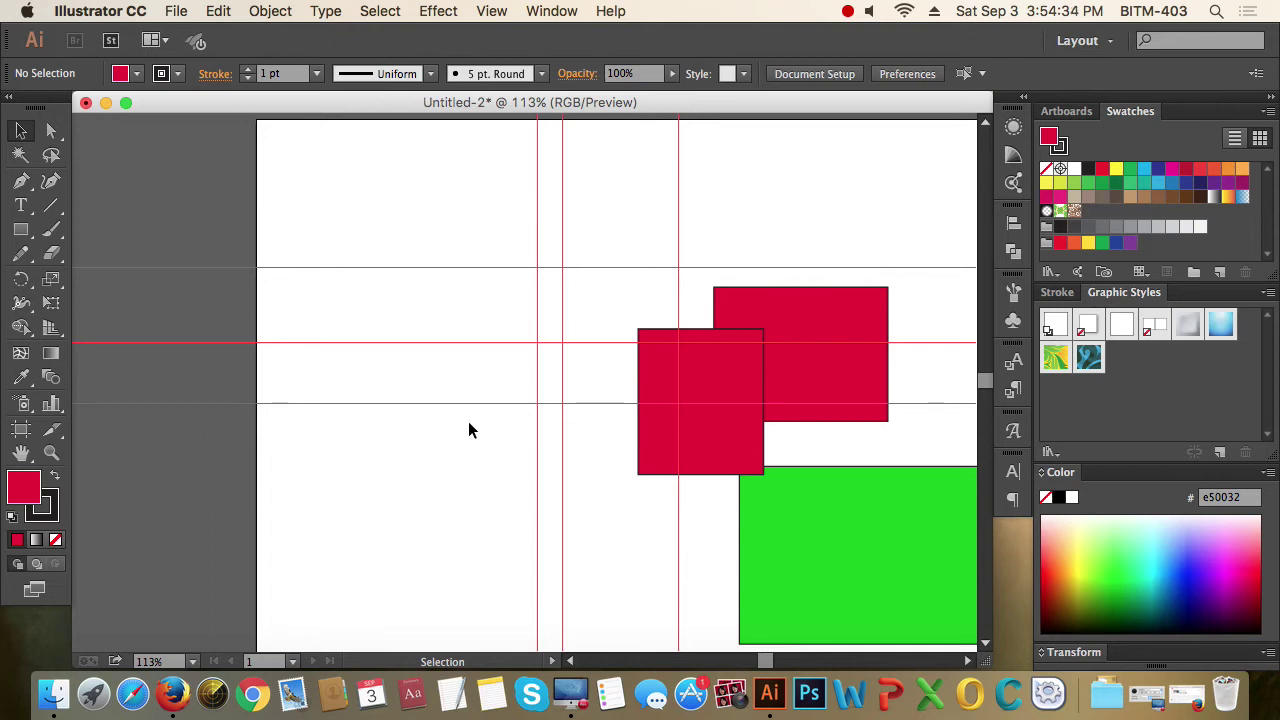
left_click(38, 596)
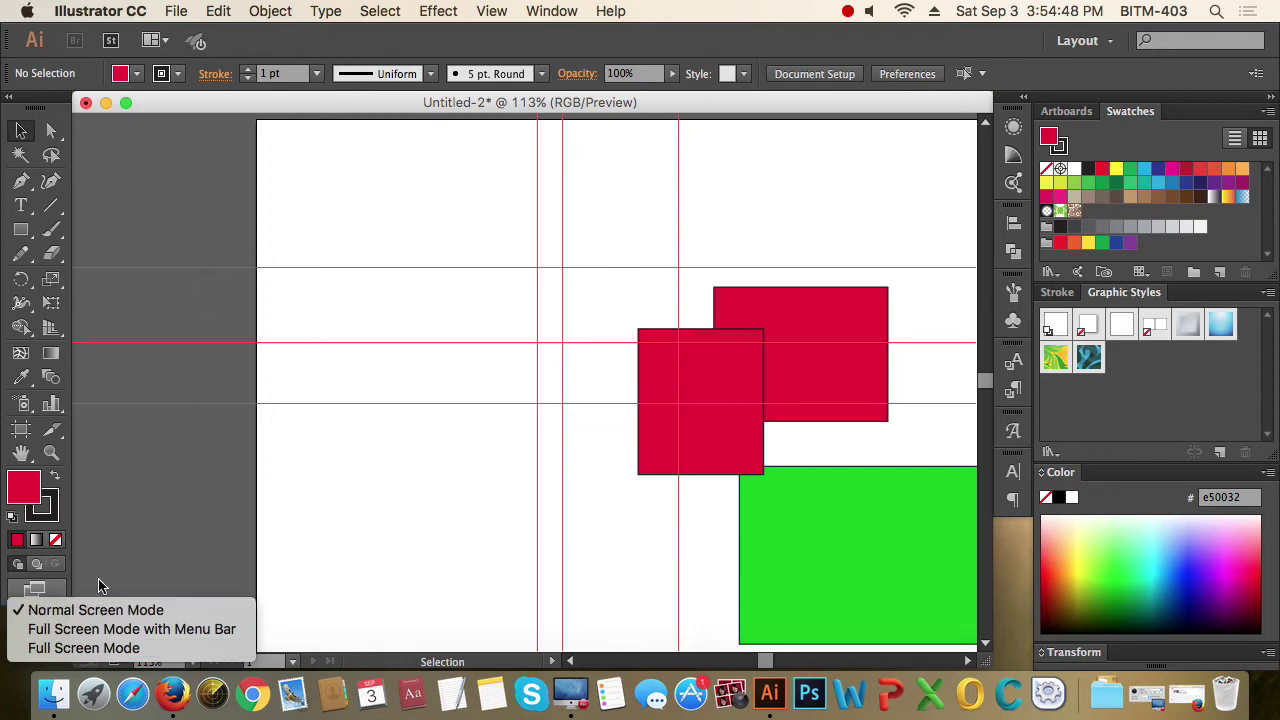
left_click(143, 545)
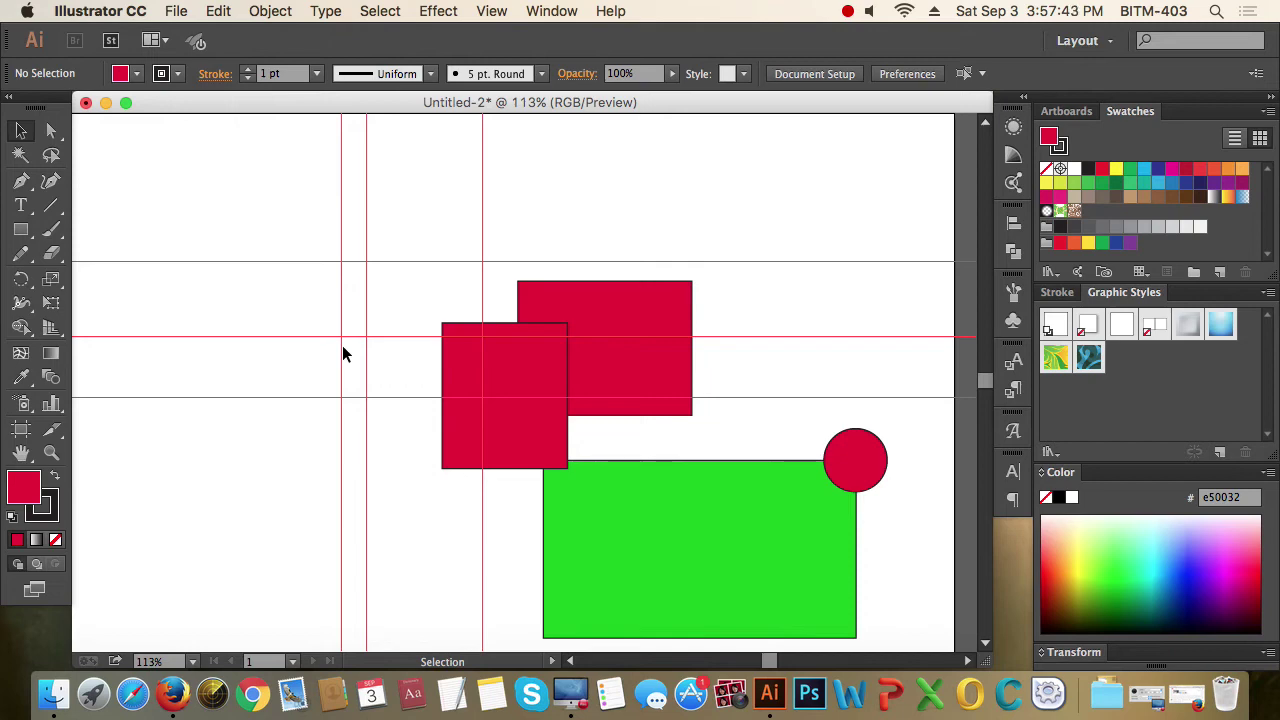
- Hide and restore all panels, and hide and restore only the panels other than the tools and control bar
key("Tab")
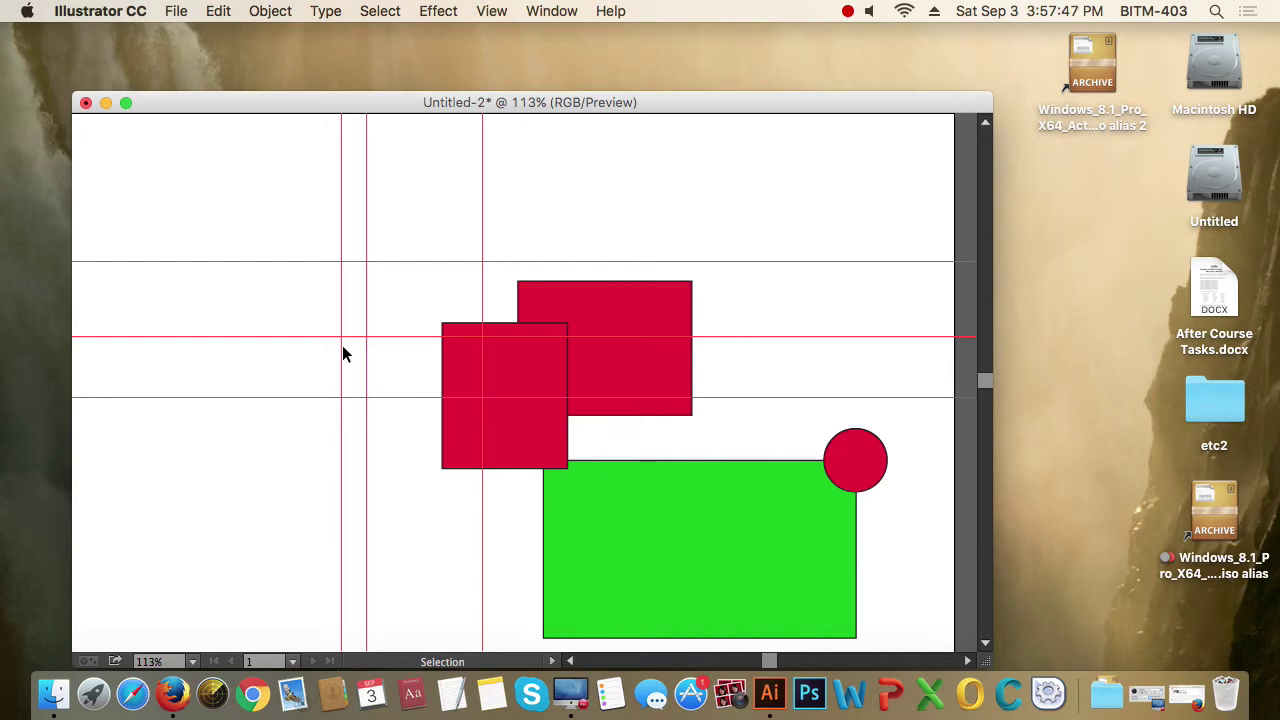
key("Tab")
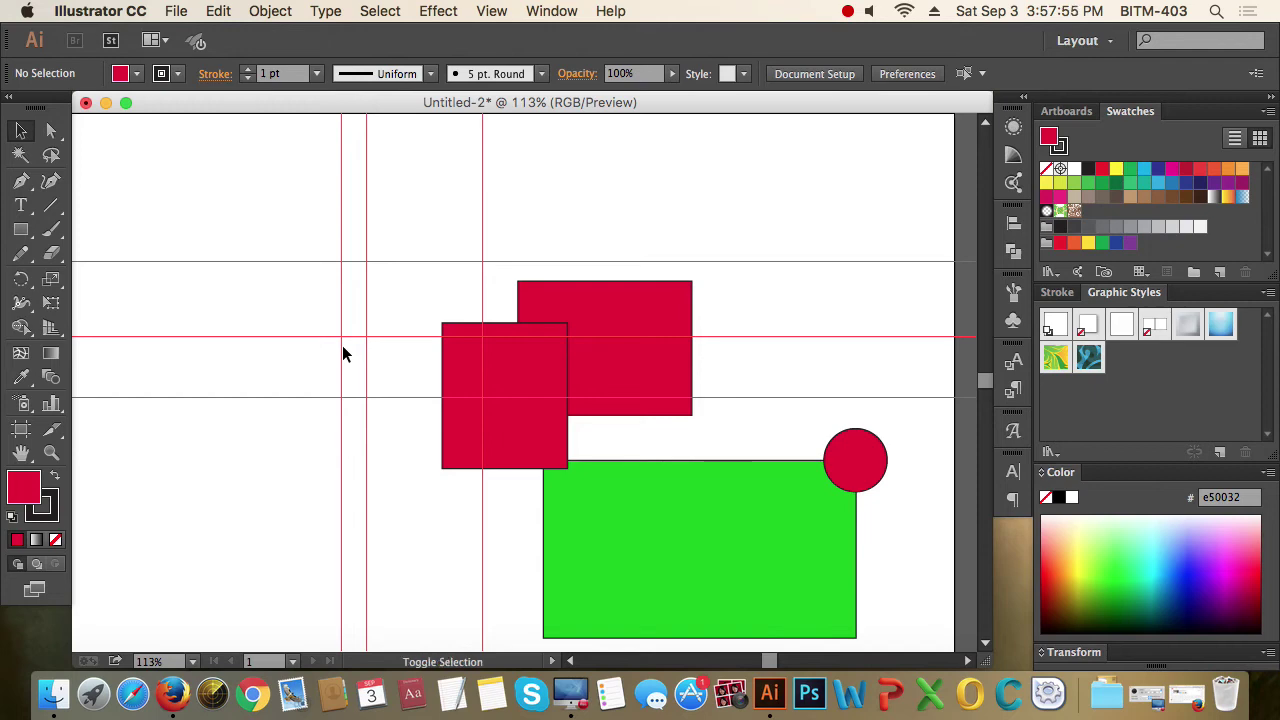
key("shift+Tab")
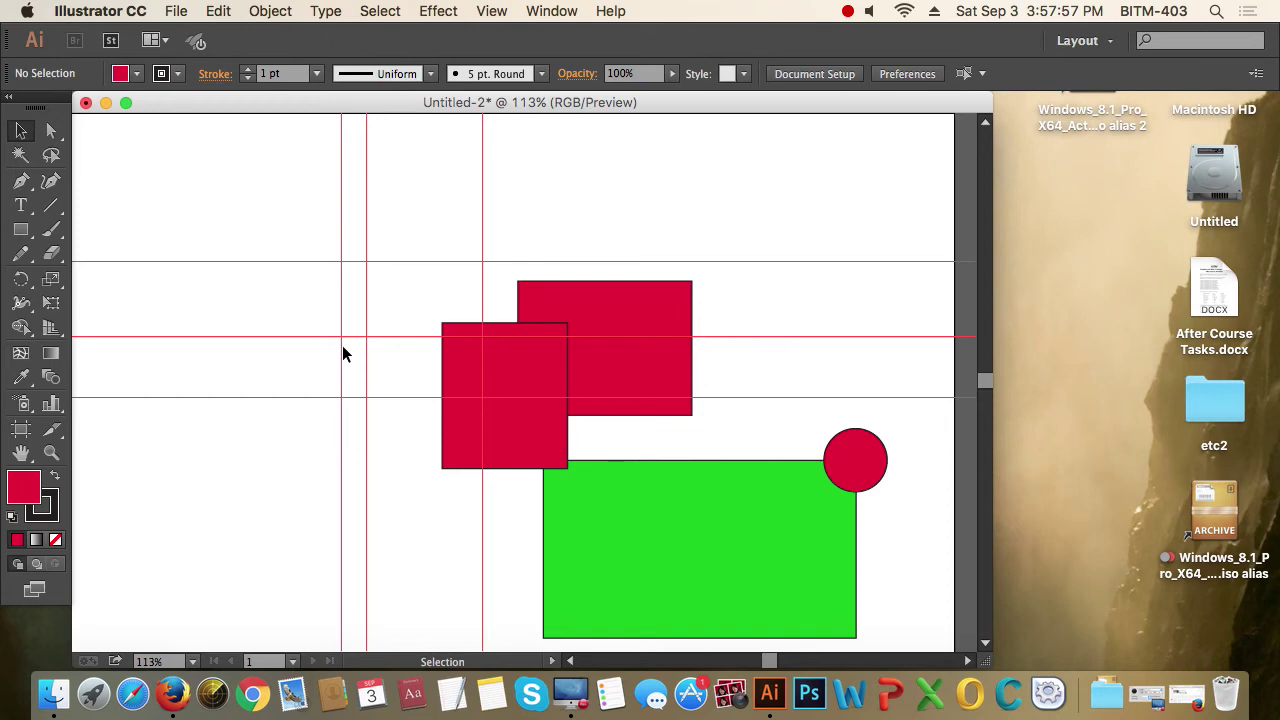
key("shift+Tab")
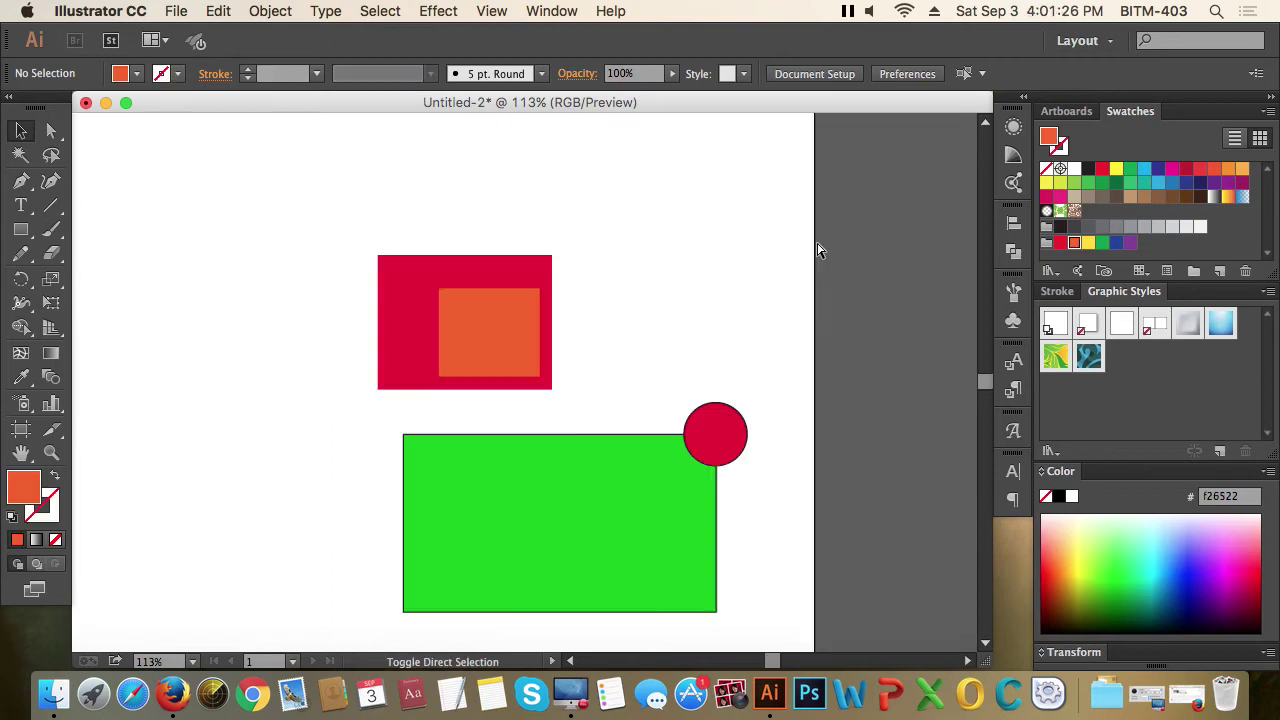
- In Outline view, move the orange rectangle so its lower-right corner meets the surrounding red rectangle's lower-right corner
left_click(500, 12)
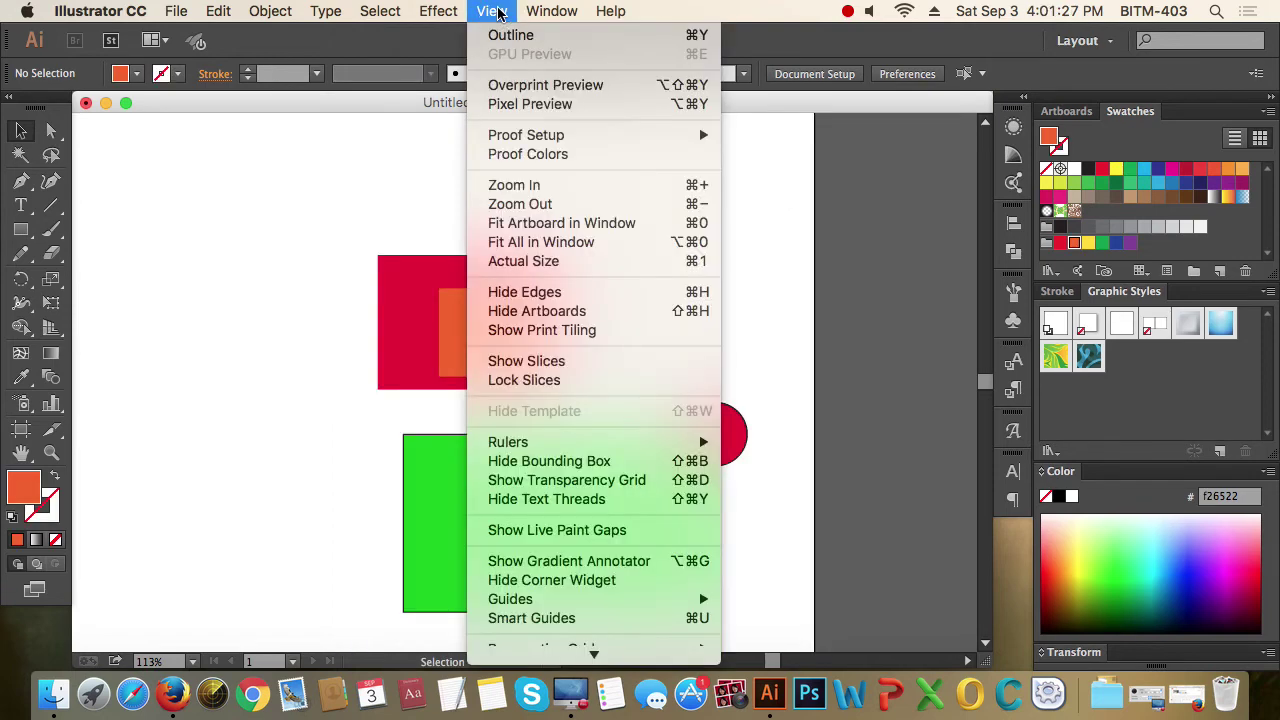
left_click(558, 38)
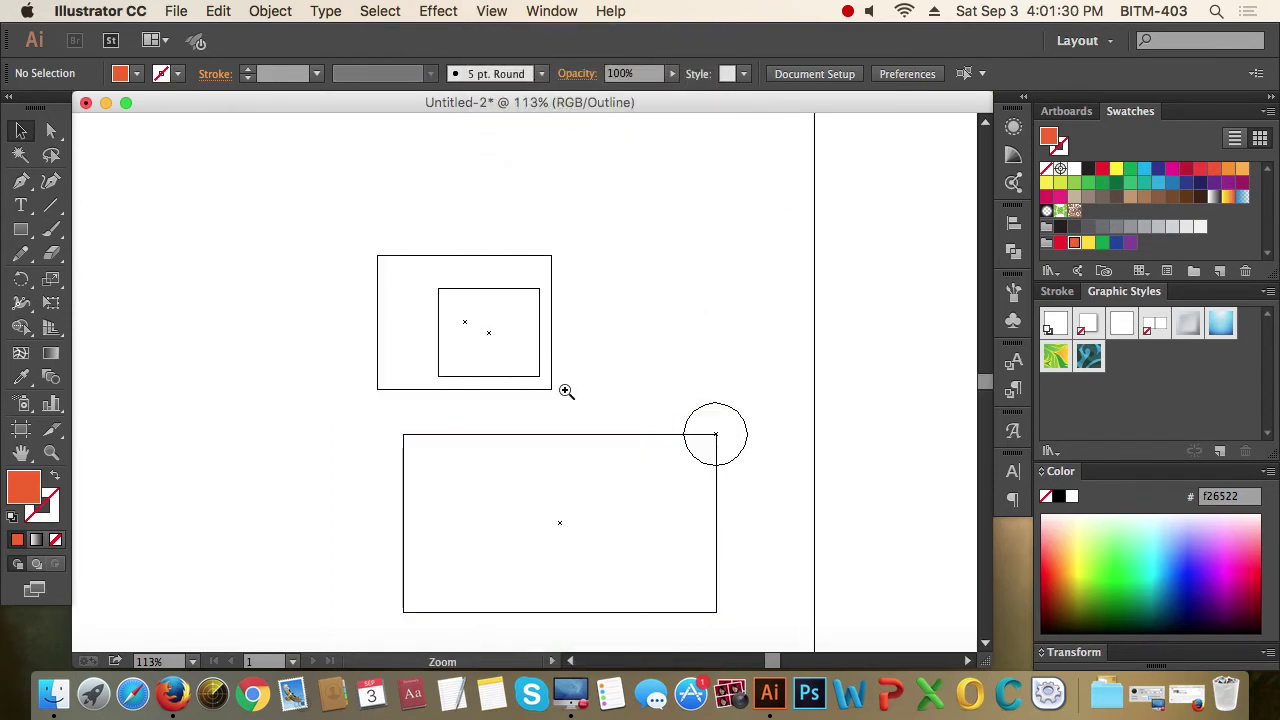
left_click_drag(542, 372, 645, 432)
left_click_drag(212, 207, 460, 468)
left_click_drag(393, 303, 585, 453)
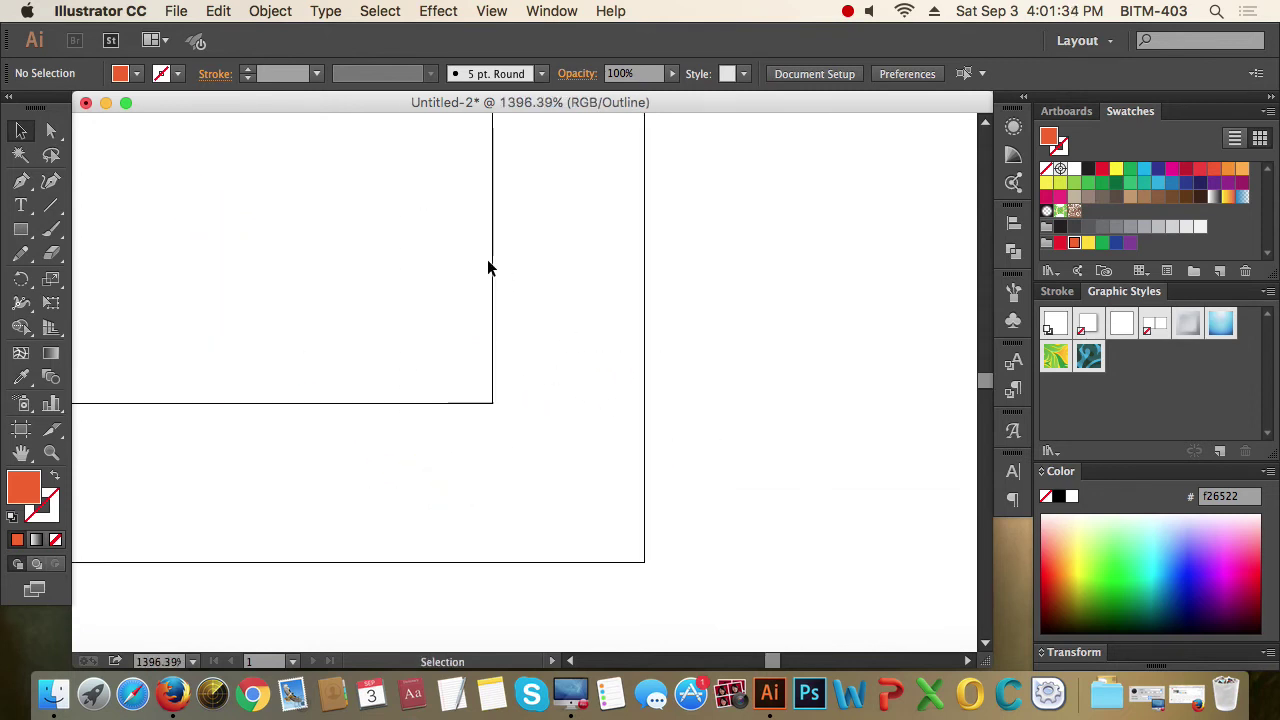
left_click(490, 267)
left_click_drag(491, 266, 643, 421)
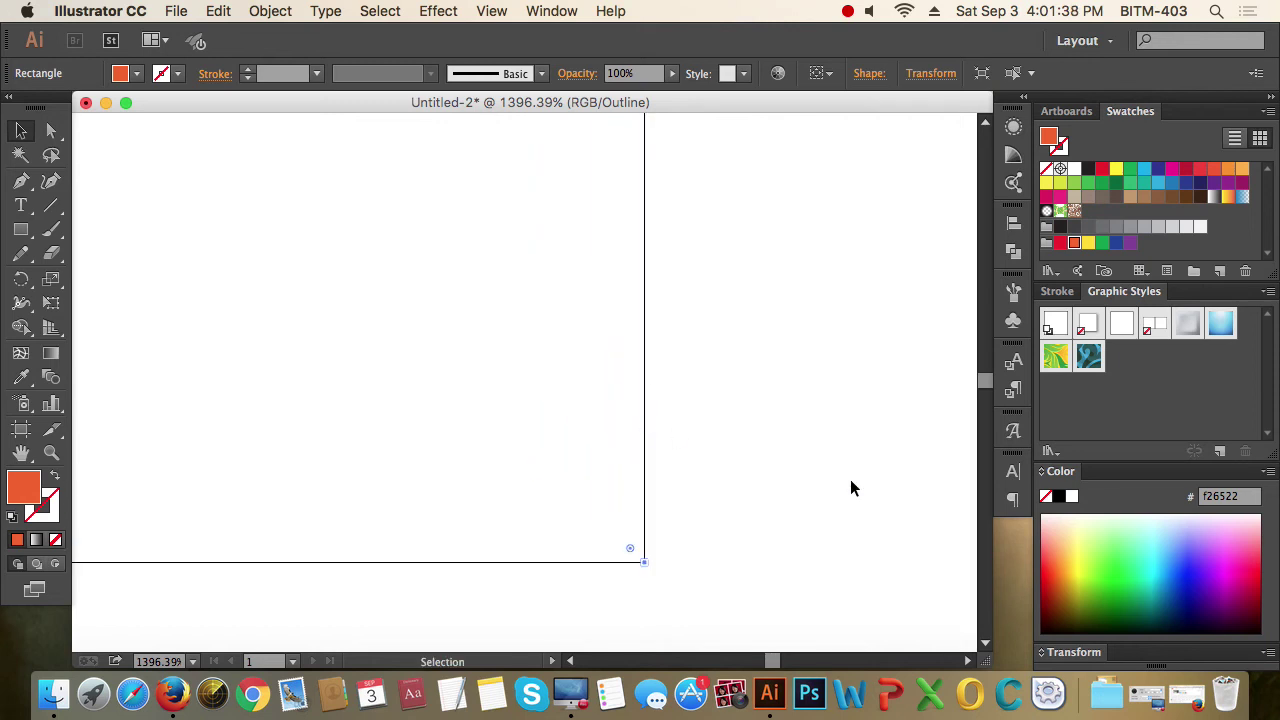
- Undo the orange rectangle's move and switch back to Preview
key("super+z")
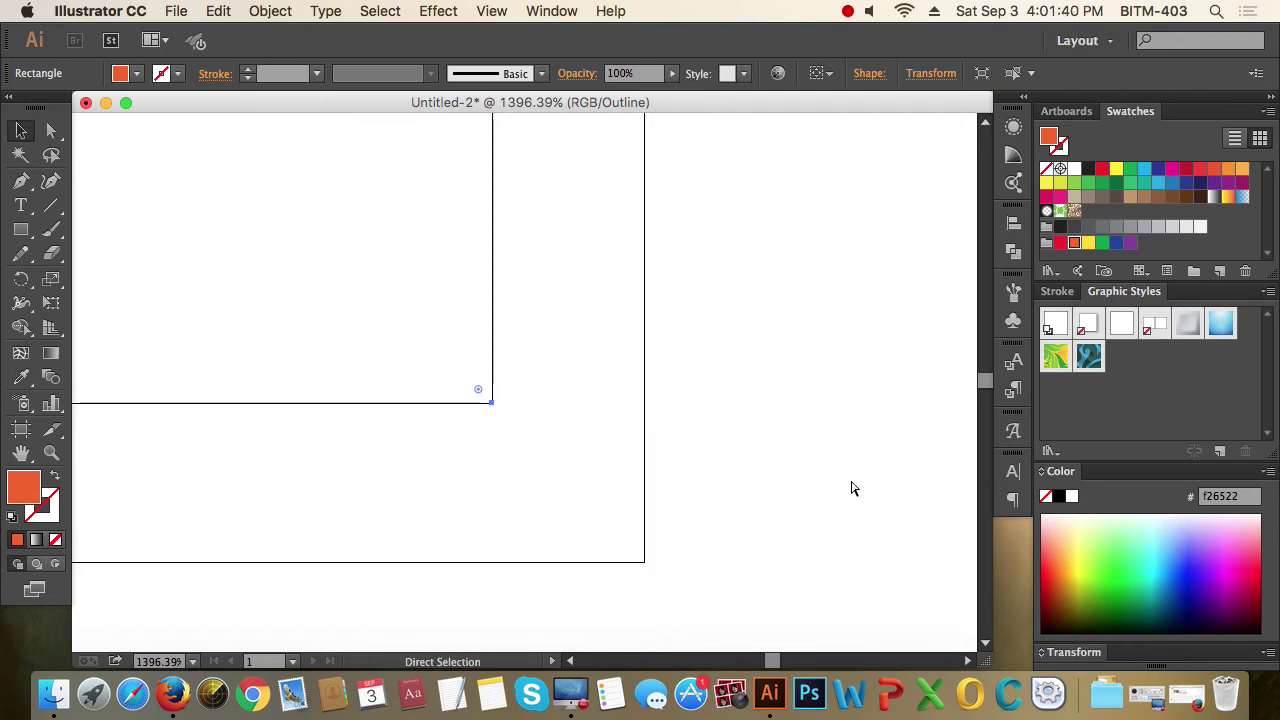
key("super+y")
- Move the orange rectangle in Preview towards the red rectangle's lower-right corner, judging the alignment by eye
left_click(388, 250, "alt+super")
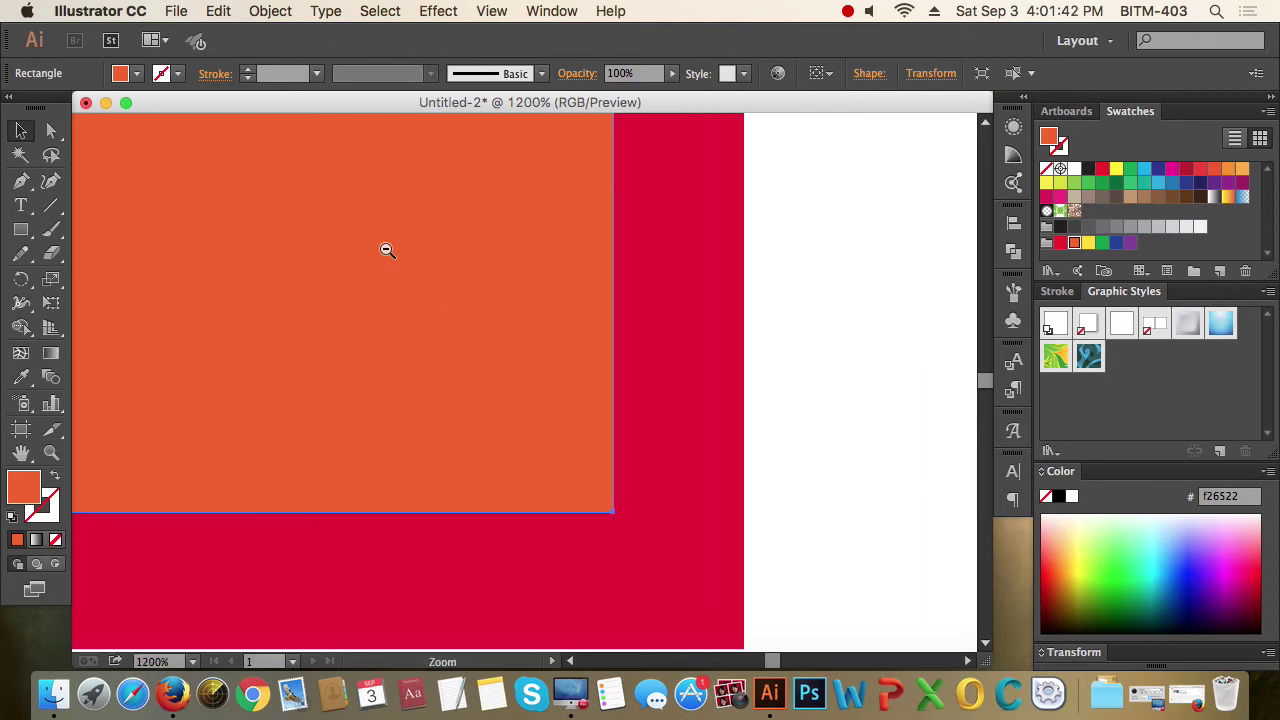
left_click(405, 253, "alt+super")
left_click(410, 256, "alt+super")
left_click(593, 316)
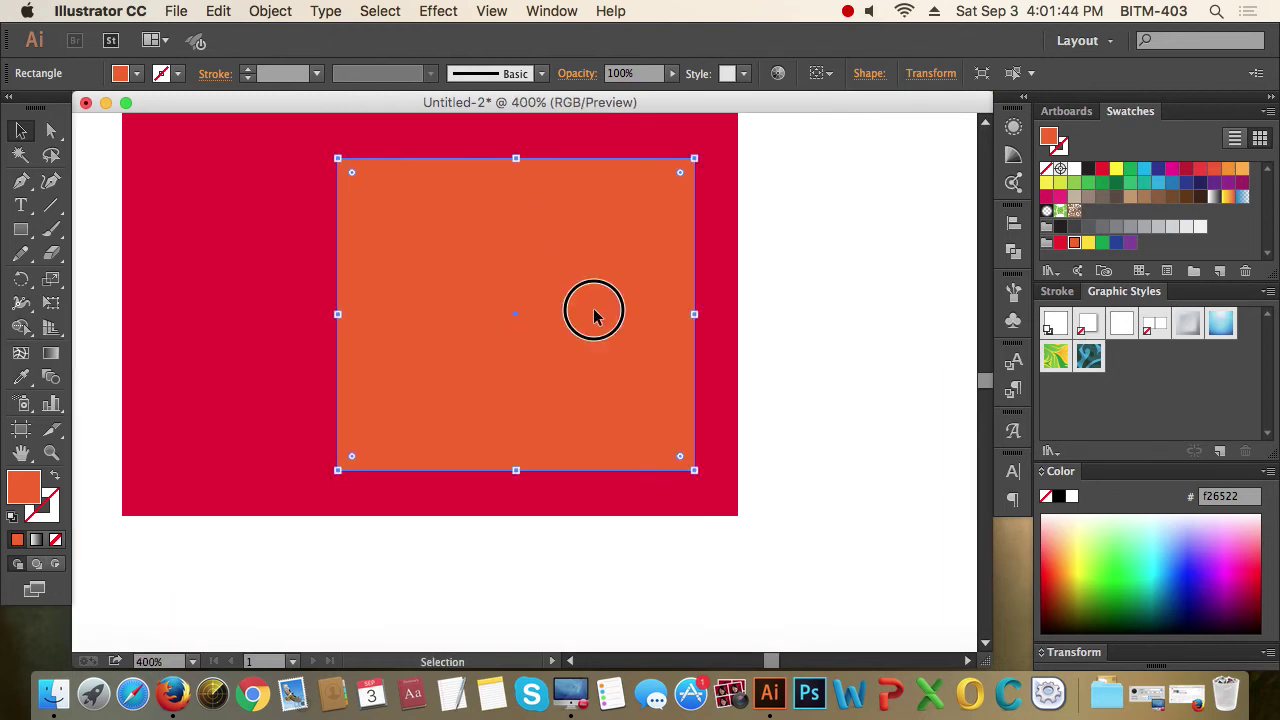
left_click_drag(593, 316, 634, 359)
- Show the lower-right corners of the orange and red rectangles close up in Outline view
key("z")
left_click_drag(703, 503, 842, 575)
left_click_drag(214, 166, 343, 306)
key("v")
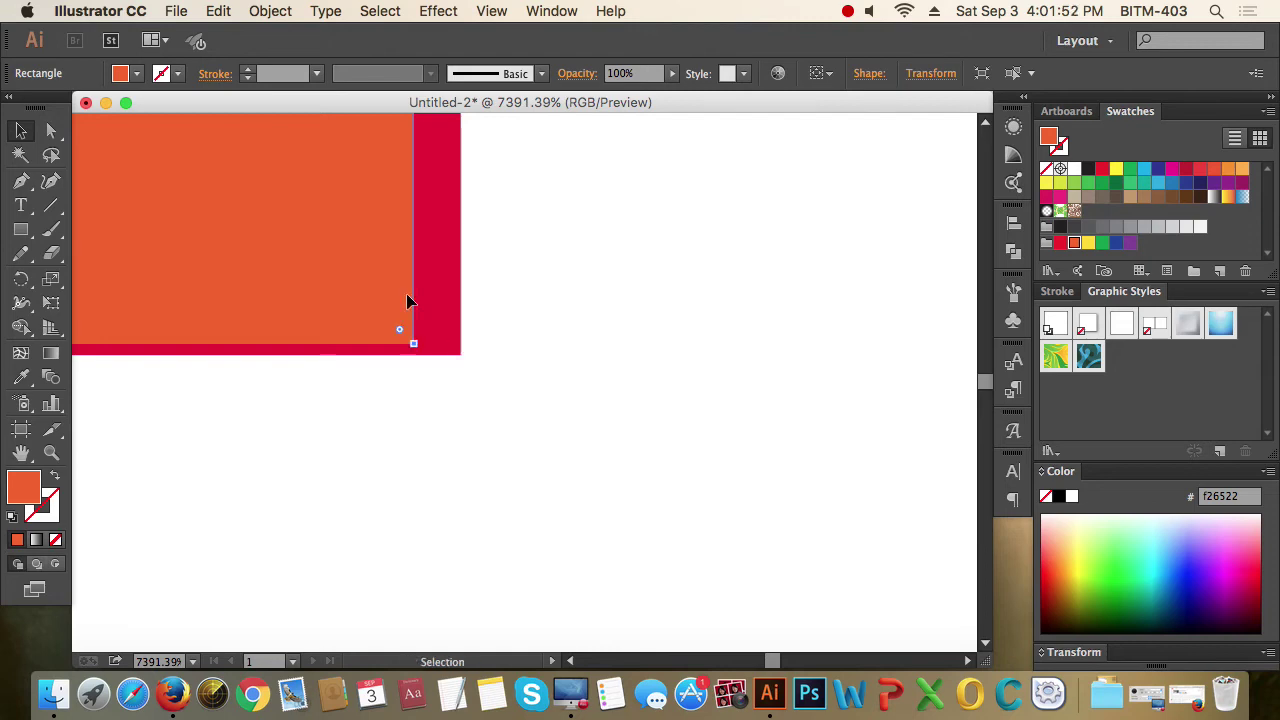
left_click(445, 11)
mouse_move(492, 11)
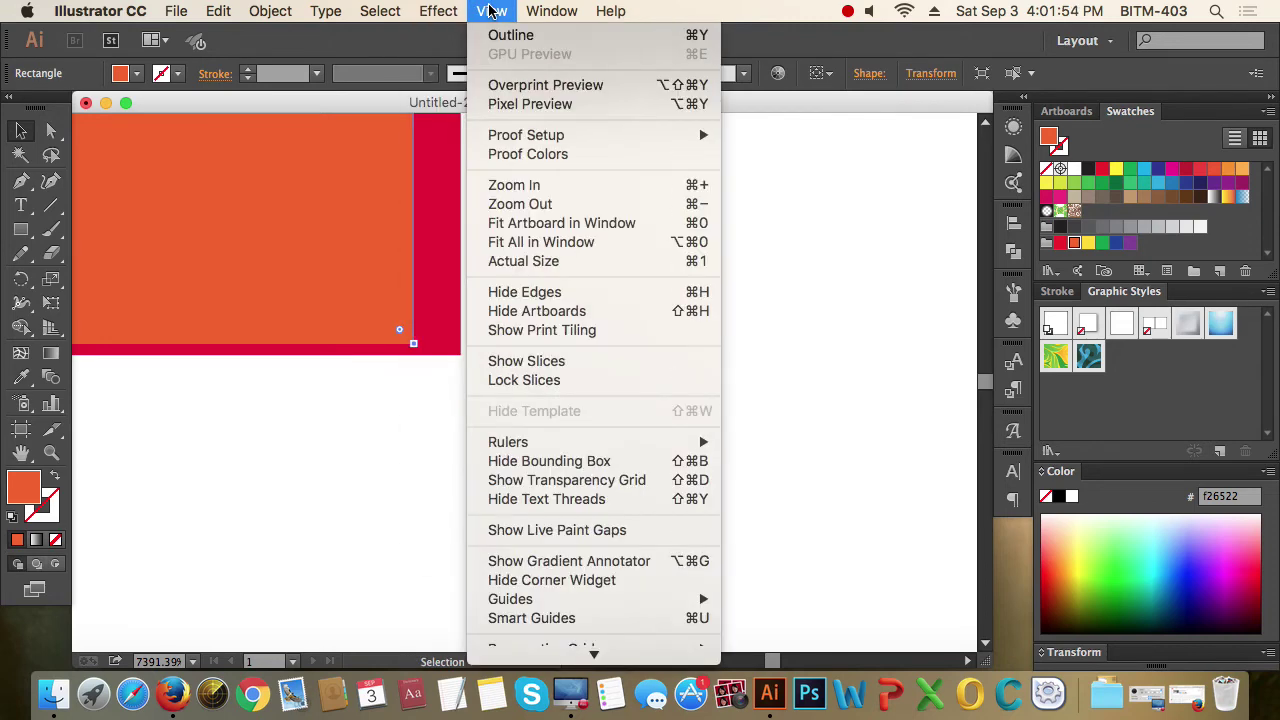
left_click(683, 35)
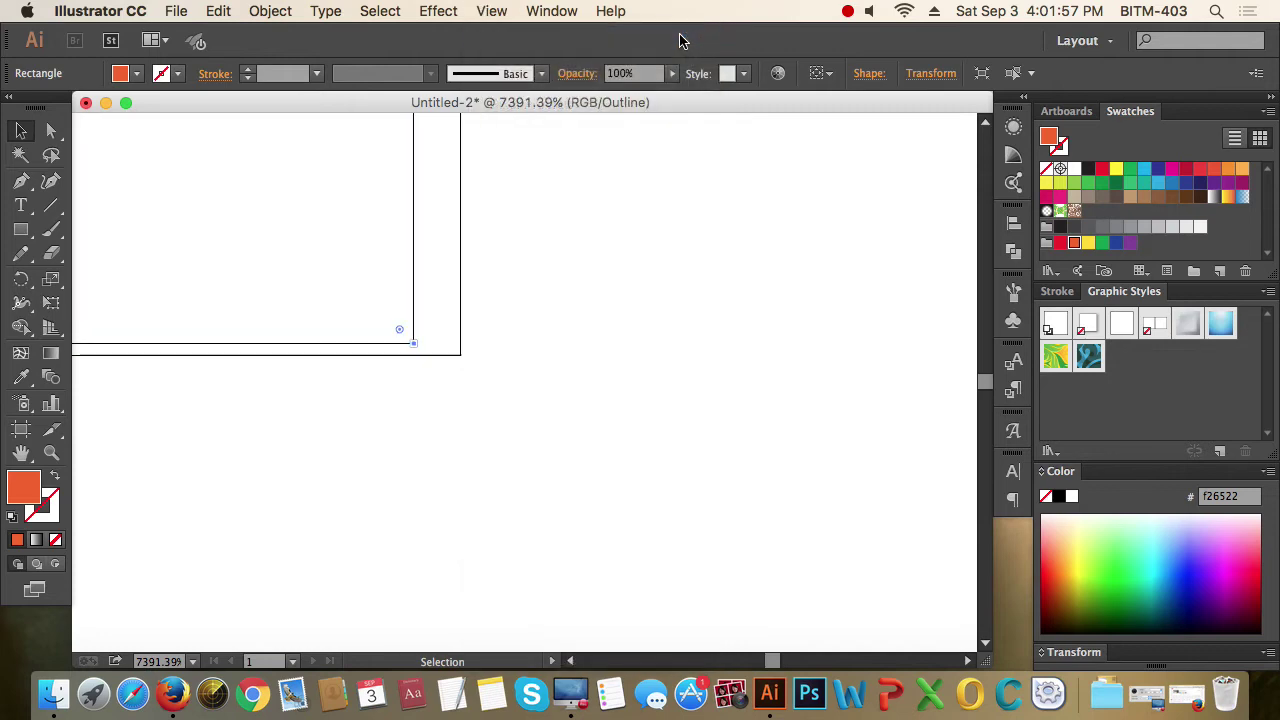
- Compare the gap between the orange and red rectangles' lower-right corners in Preview and in Outline view
left_click(491, 11)
left_click(515, 36)
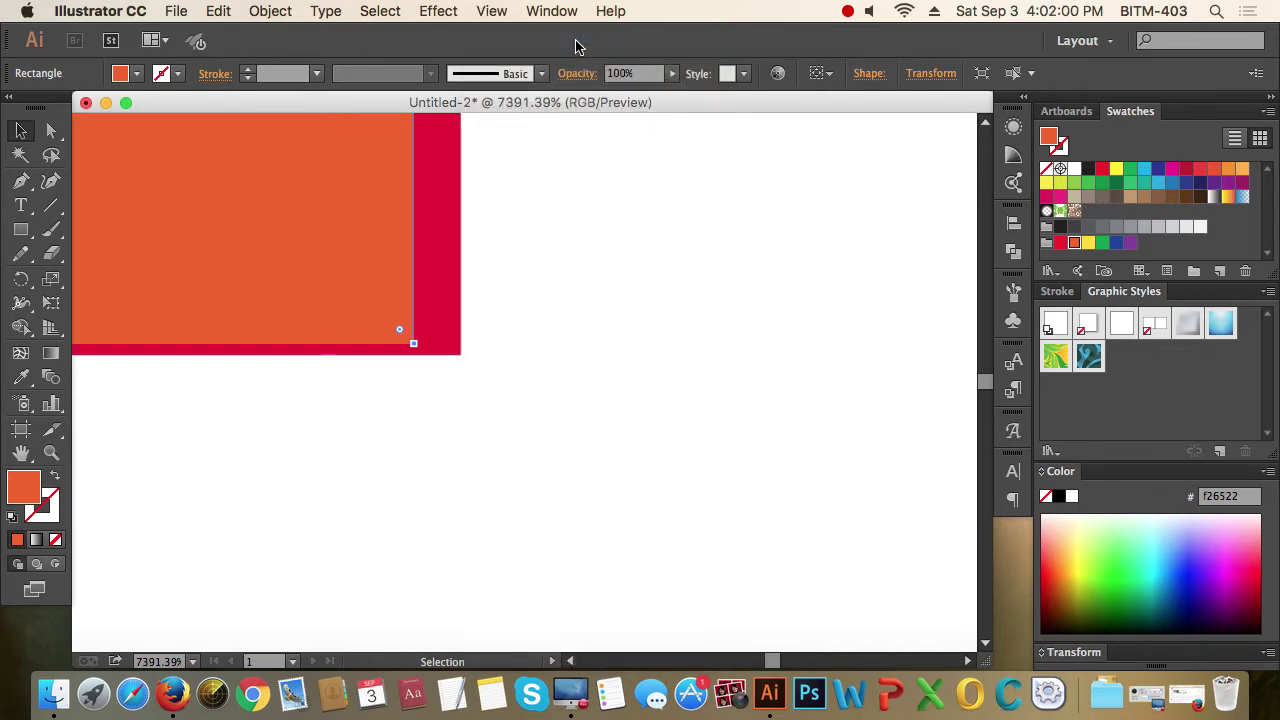
left_click(488, 12)
left_click(505, 35)
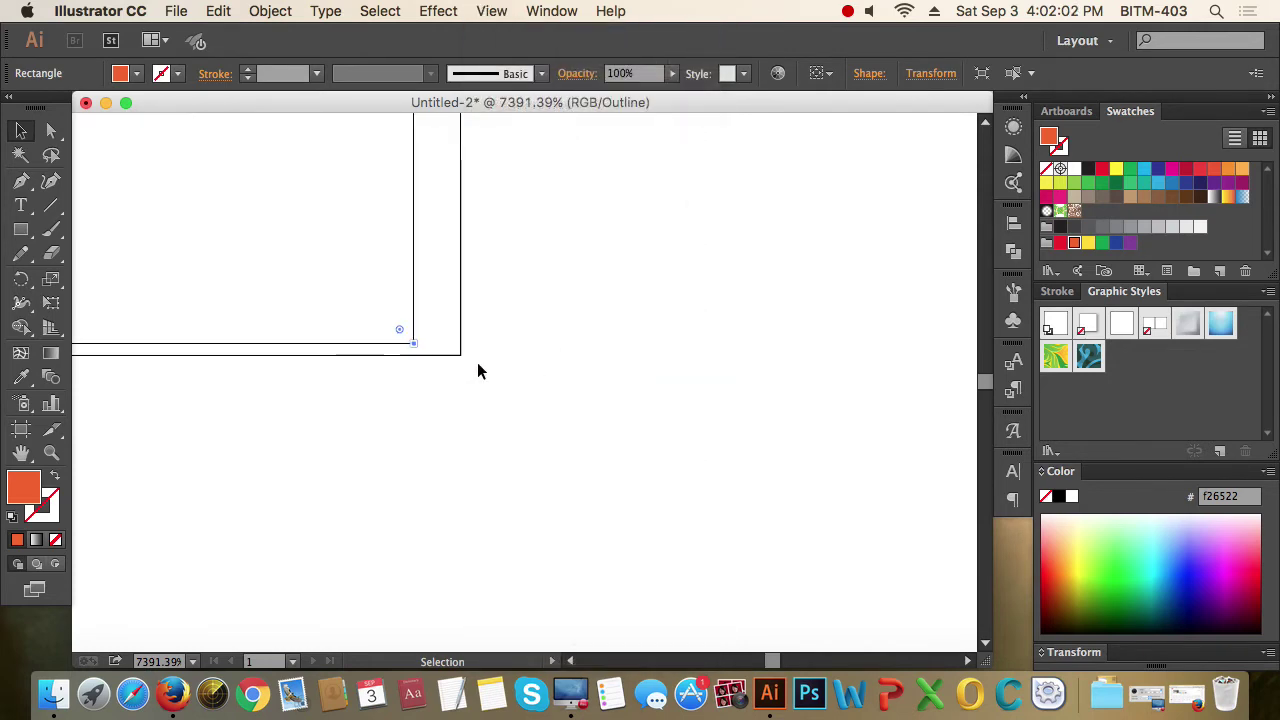
- Move the orange rectangle in Outline view so its lower-right corner meets the red rectangle's, deselect it and switch to Preview
left_click_drag(374, 321, 550, 400)
left_click_drag(363, 366, 683, 445)
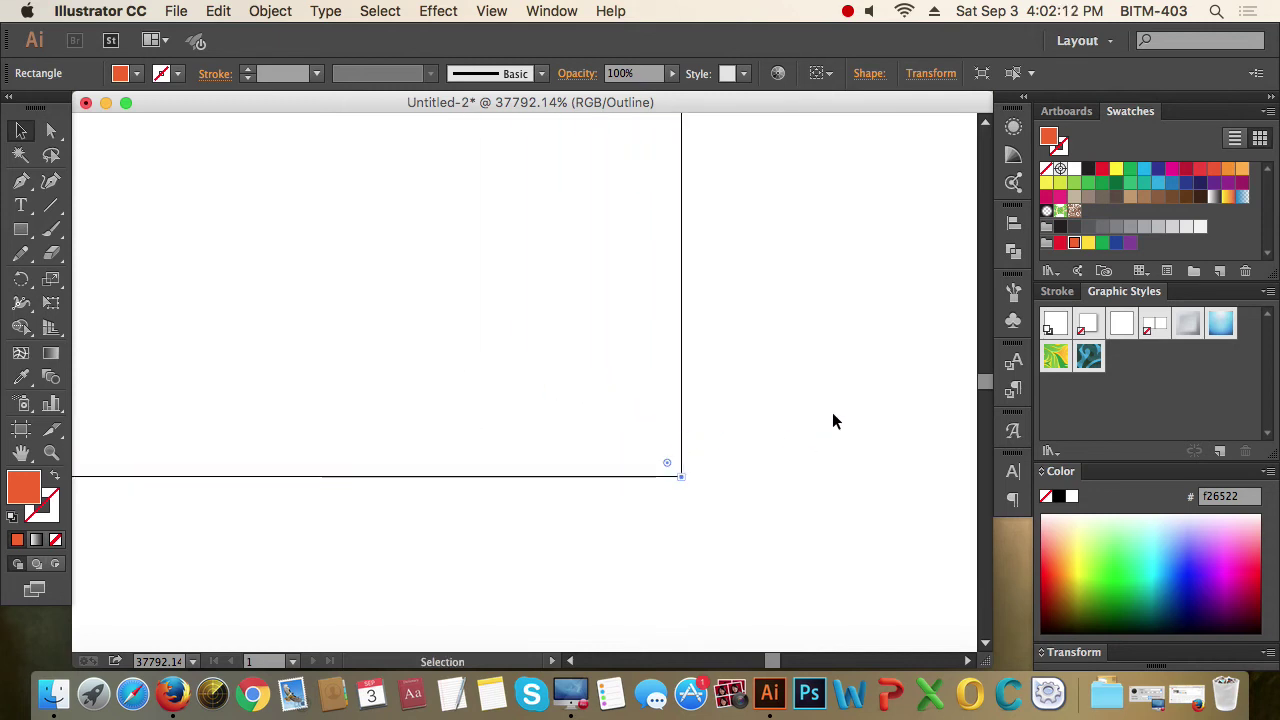
left_click(830, 412)
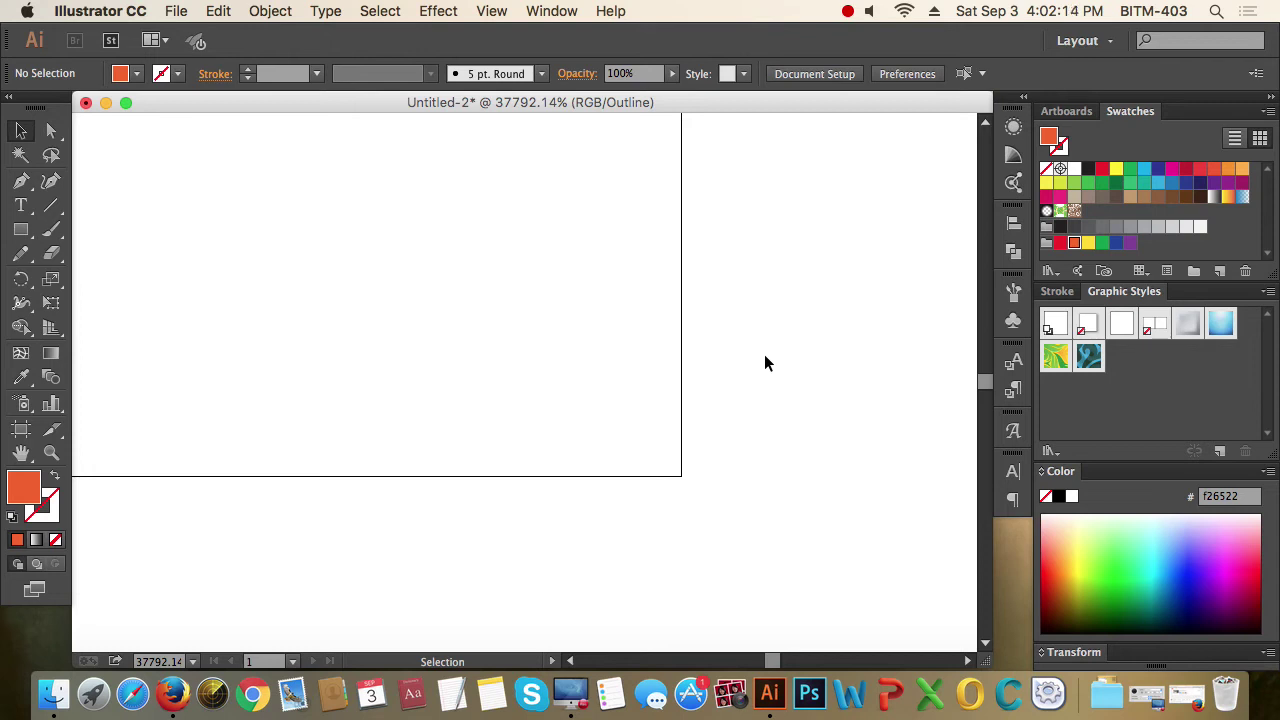
key("a")
key("super+y")
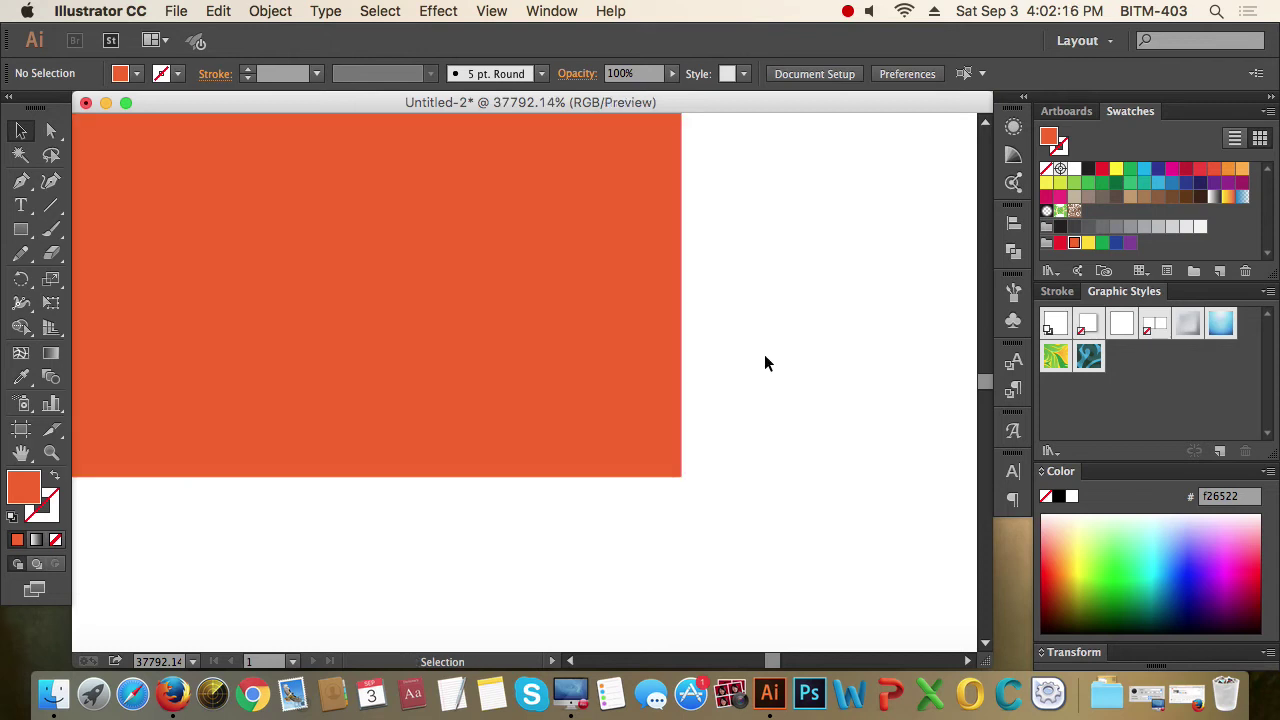
- Zoom out to 150% and view the rectangles and circle in Outline, returning to Preview
left_click(600, 303, "alt+super")
left_click(602, 304, "alt+super")
left_click(598, 303, "alt+super")
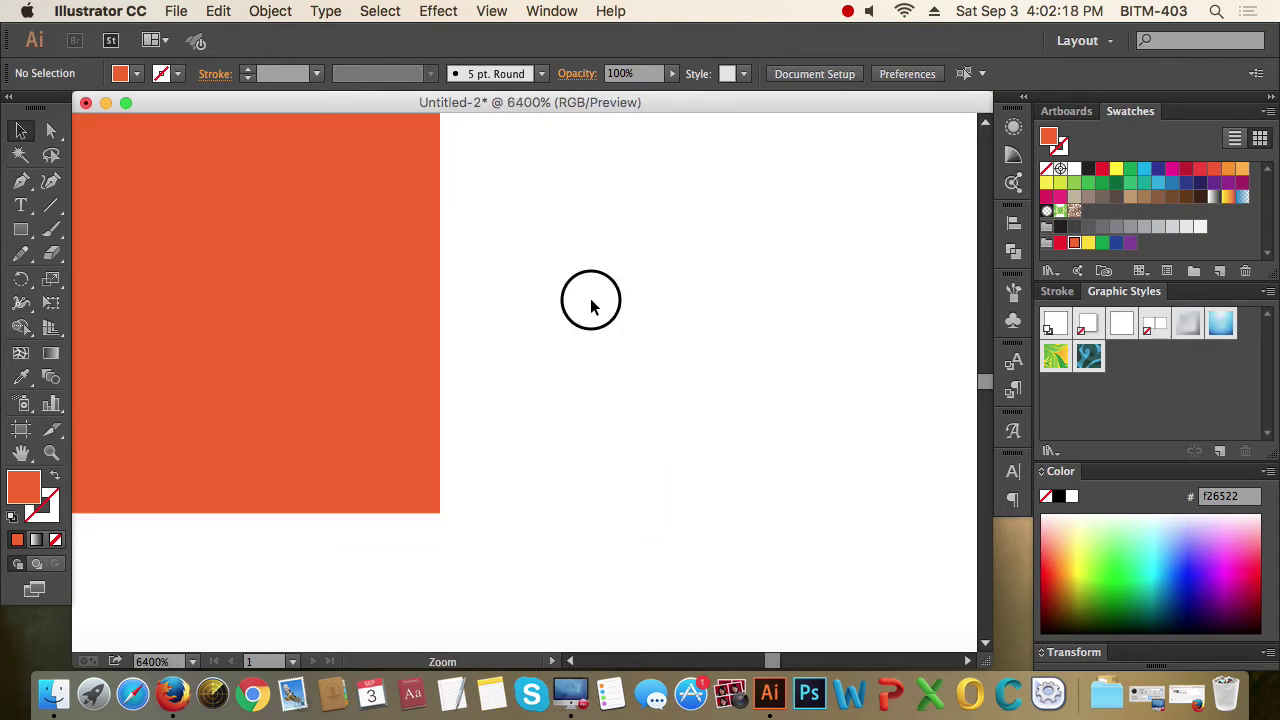
left_click(590, 301, "alt+super")
left_click(590, 301, "alt+super")
left_click(590, 301, "alt+super")
left_click(590, 301, "alt+super")
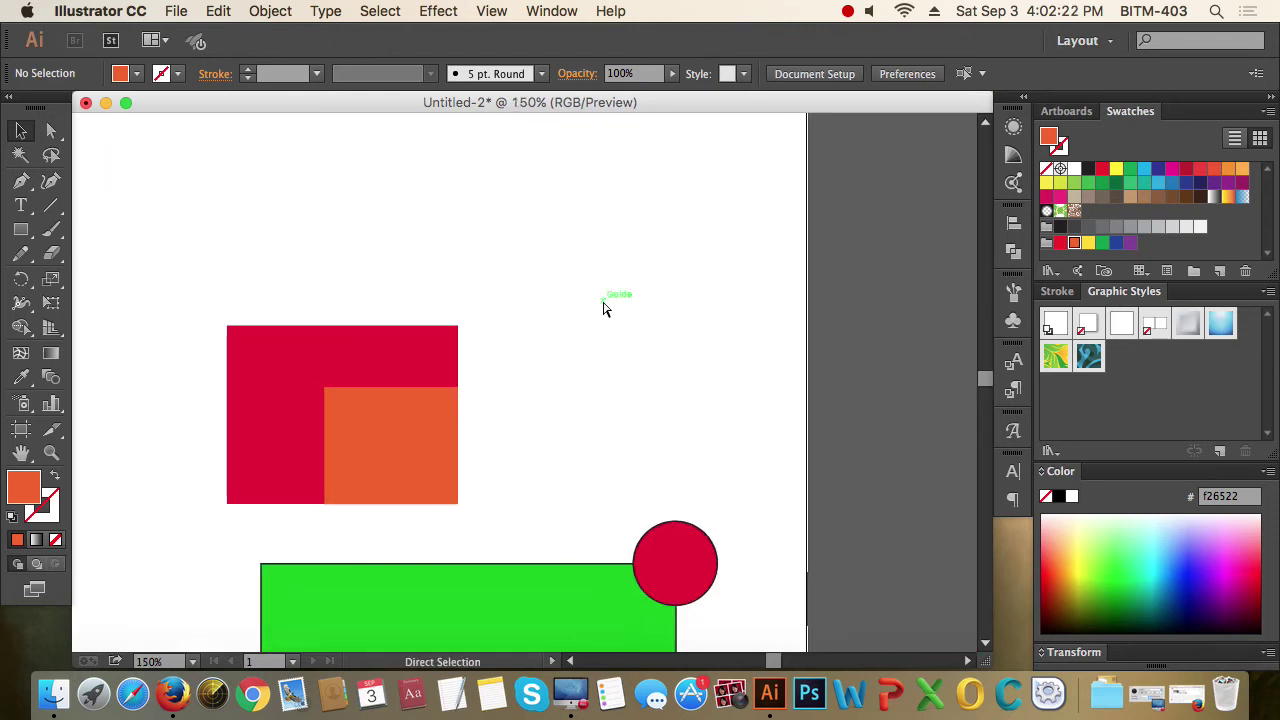
key("super+y")
left_click_drag(602, 308, 694, 289)
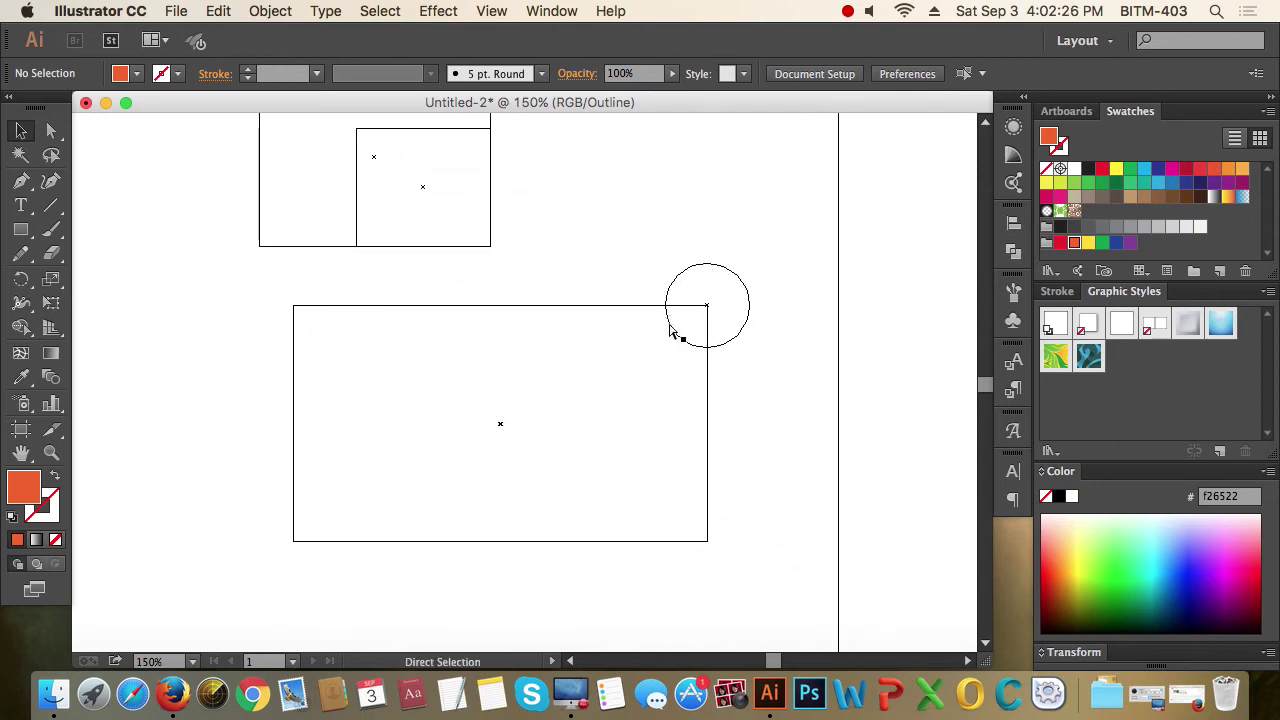
key("super+y")
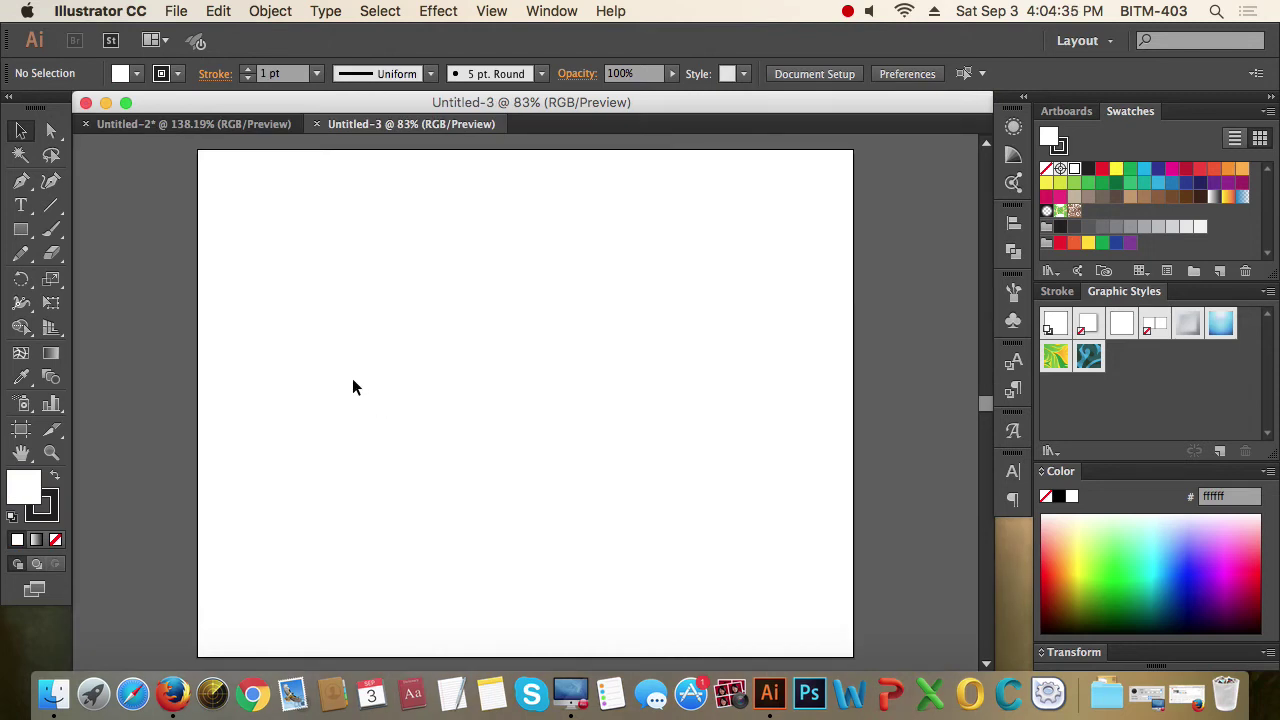
- Draw a white rectangle with a 1 pt stroke near the middle of the Untitled-3 artboard and select it
mouse_move(20, 229)
left_mouse_down()
mouse_move(186, 231)
mouse_move(197, 325)
mouse_move(191, 231)
mouse_move(20, 238)
mouse_move(105, 250)
mouse_move(100, 231)
left_mouse_up()
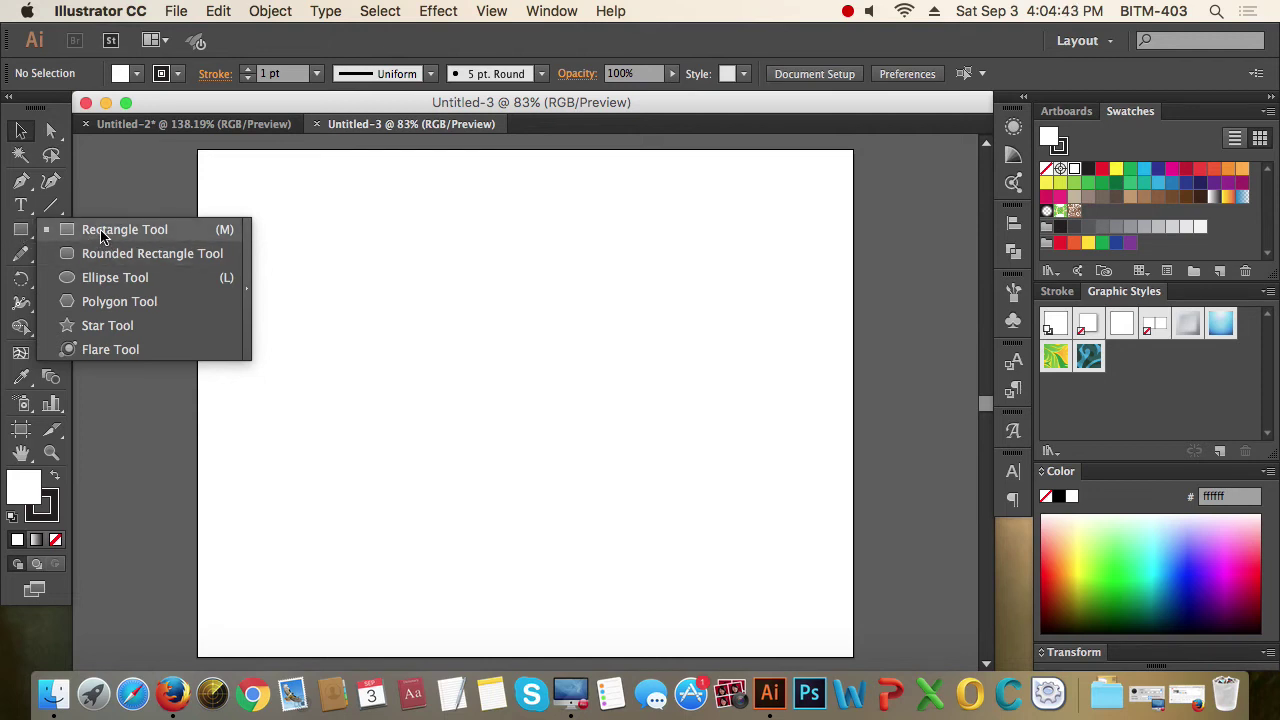
mouse_move(424, 316)
left_mouse_down()
mouse_move(617, 509)
mouse_move(650, 515)
left_mouse_up()
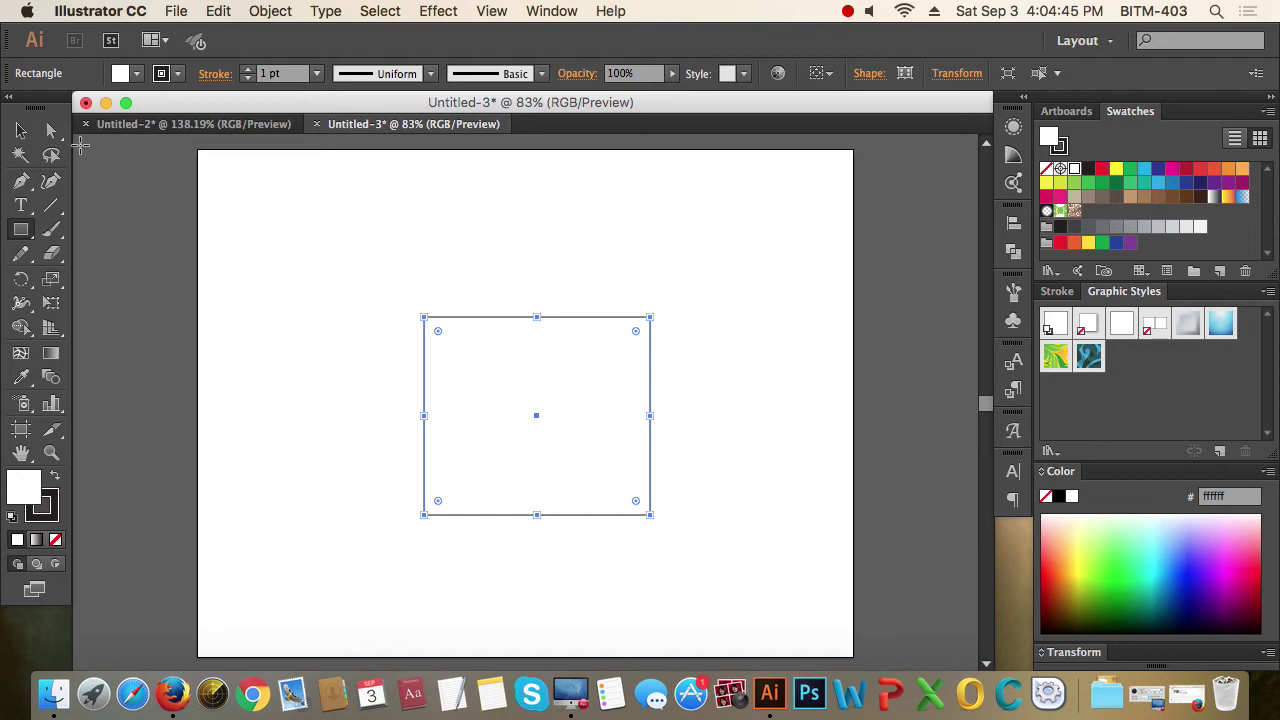
left_click(20, 130)
left_click(707, 281)
left_click(563, 424)
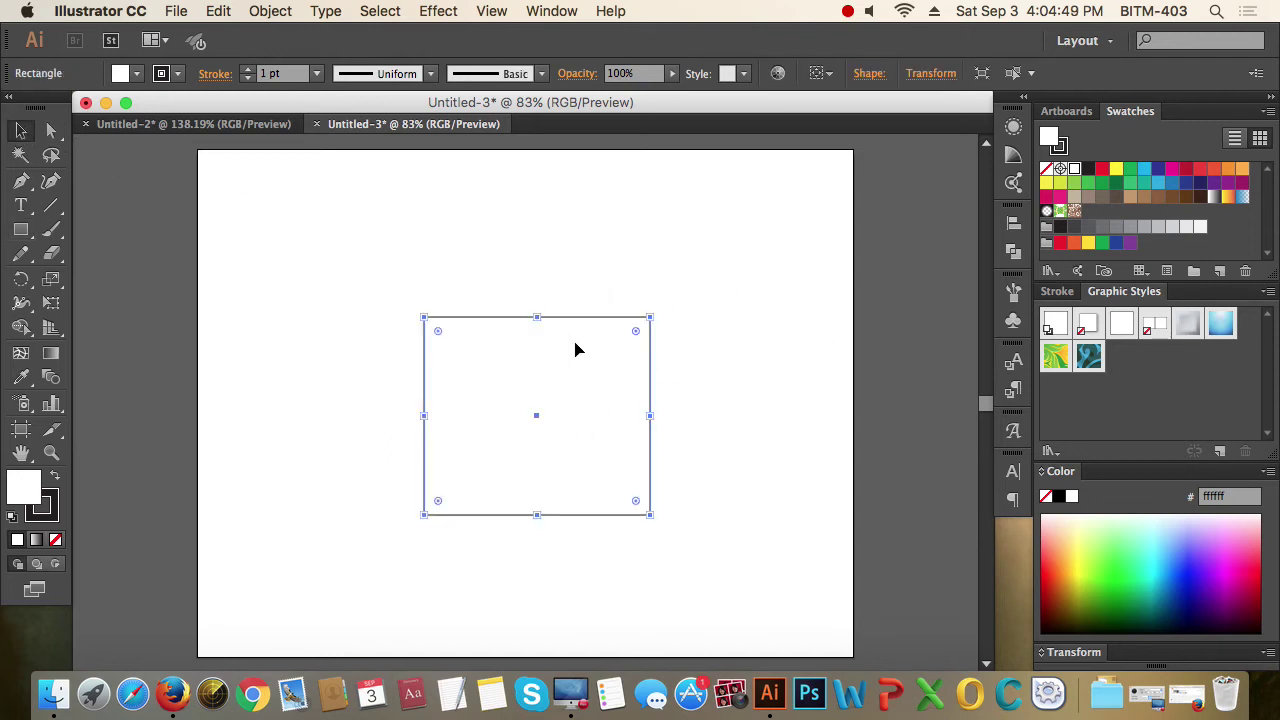
- Convert the rectangle into guides, try to select the resulting guide, and undo the conversion
right_click(543, 364)
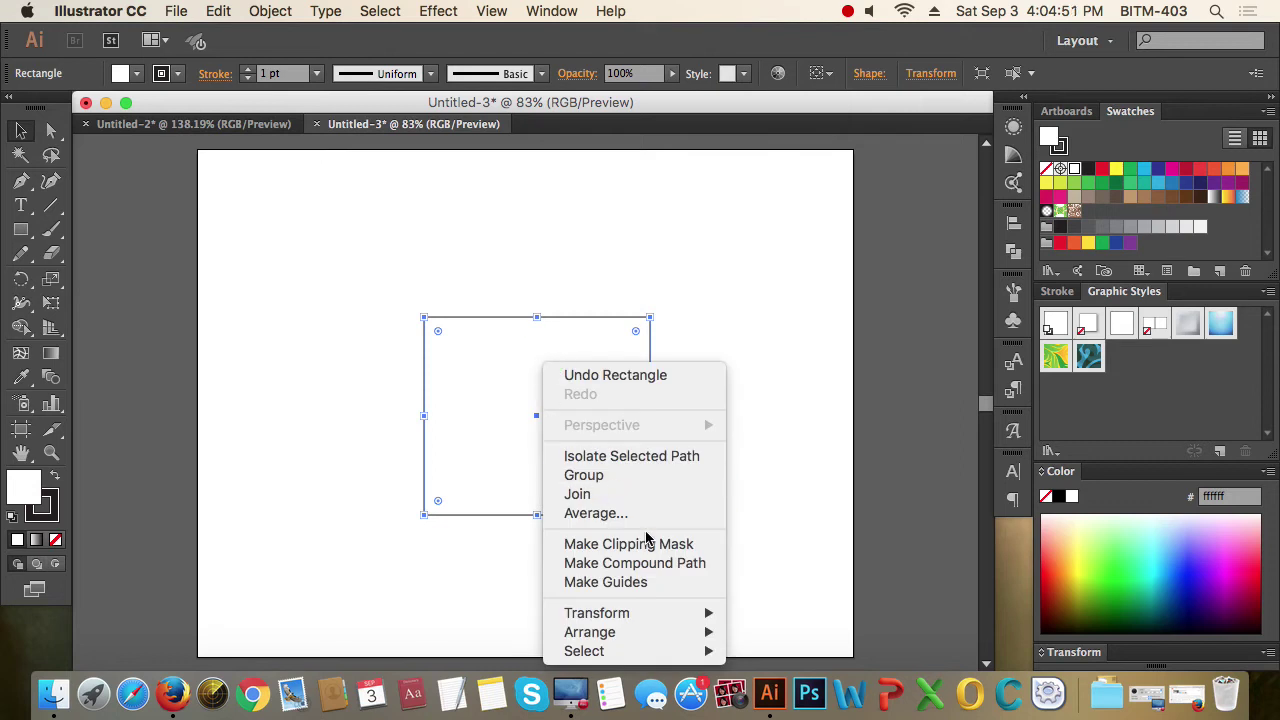
left_click(603, 584)
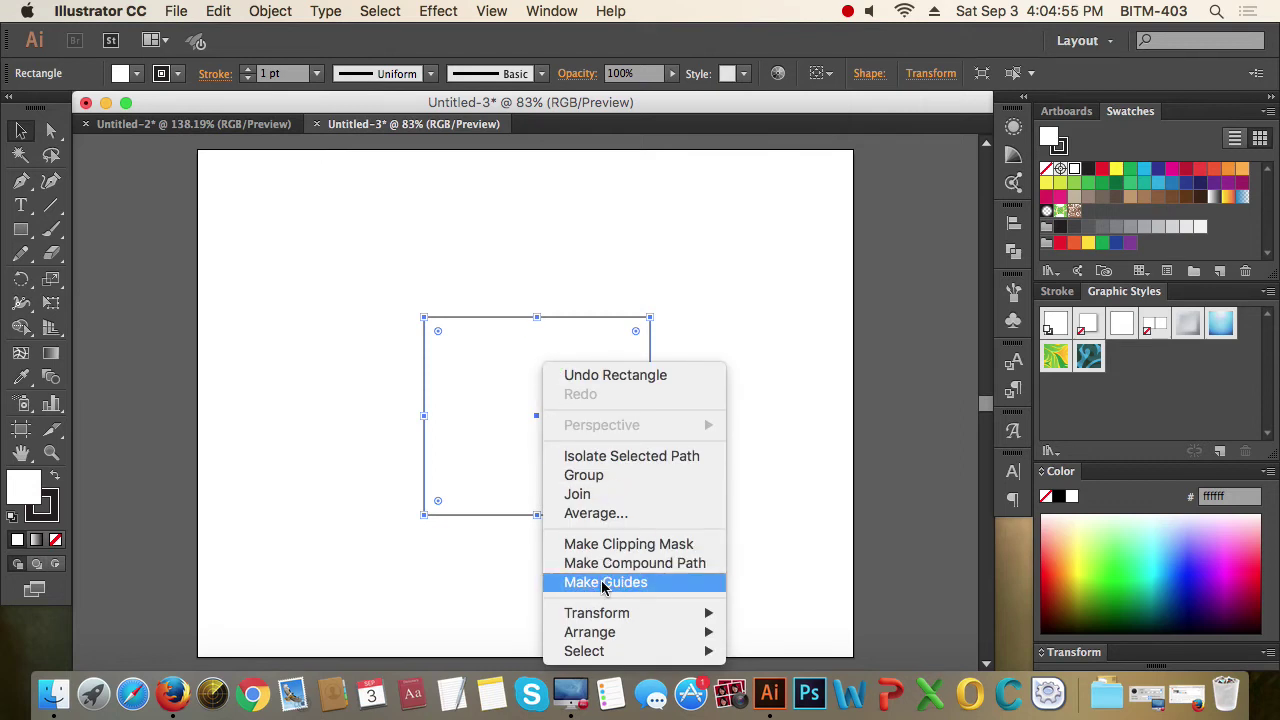
left_click(620, 512)
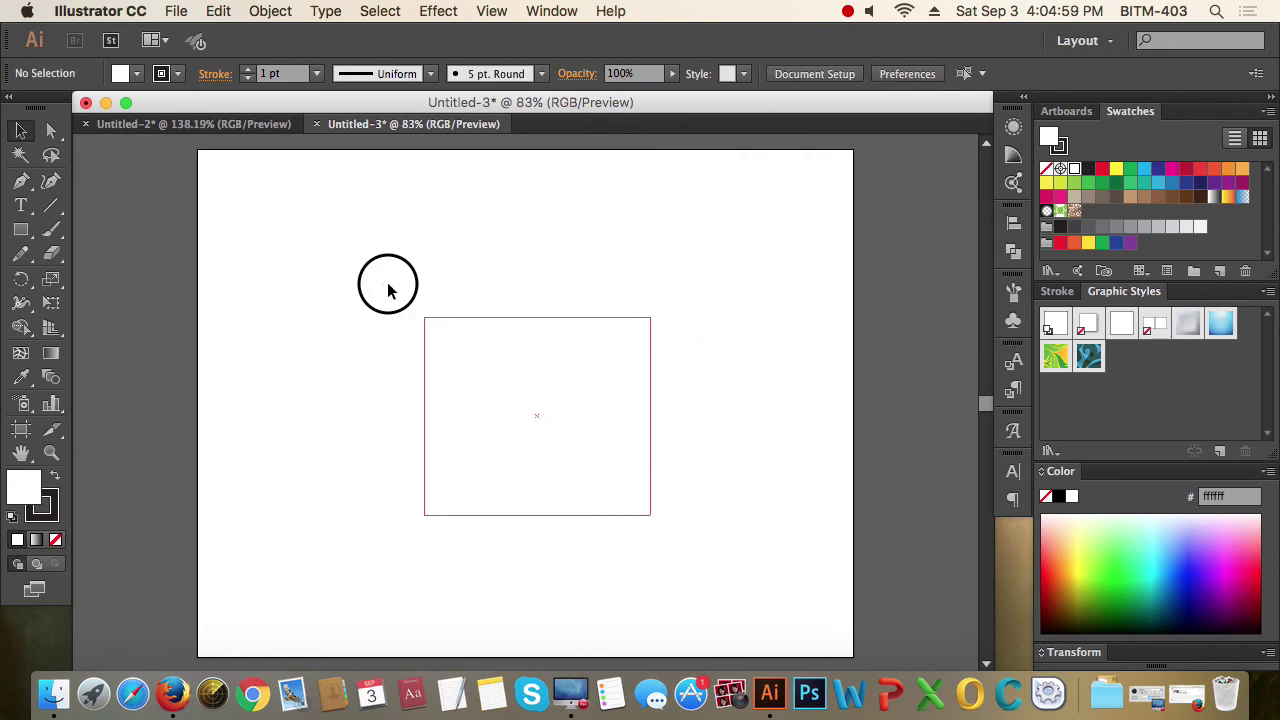
left_click_drag(386, 283, 772, 576)
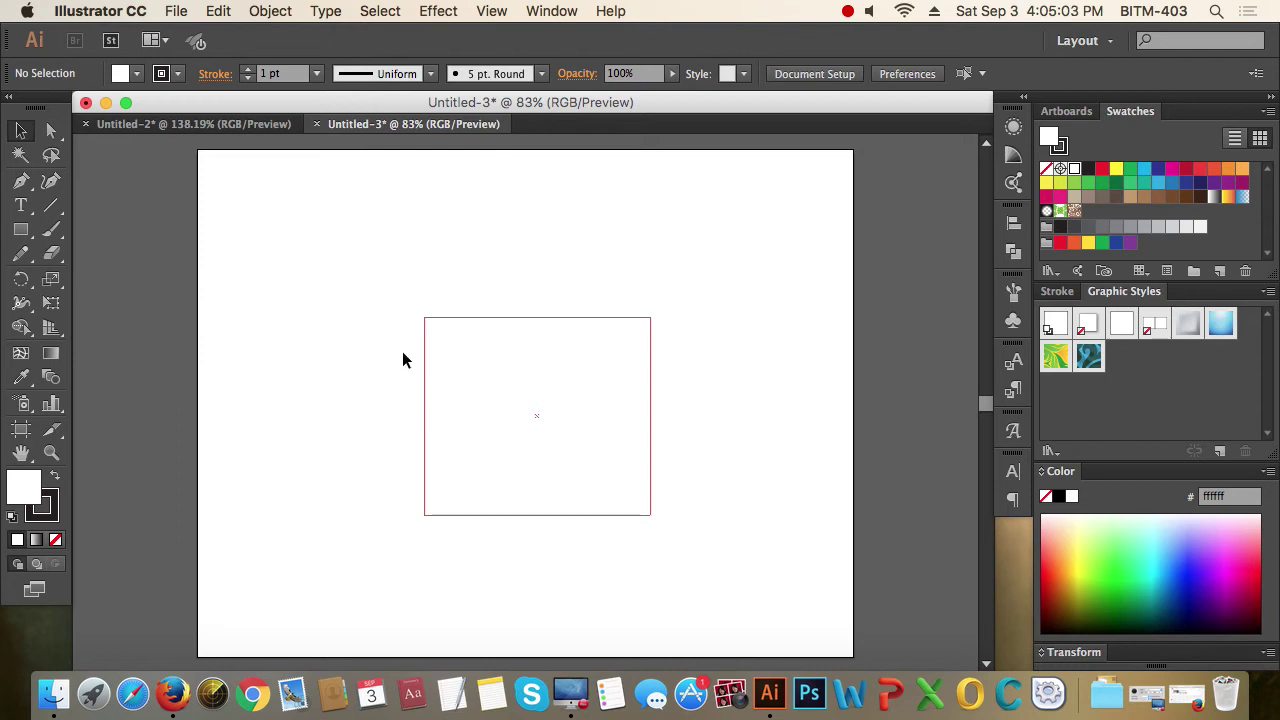
left_click_drag(362, 268, 744, 585)
left_click(614, 423)
left_click_drag(376, 285, 738, 543)
key("super+a")
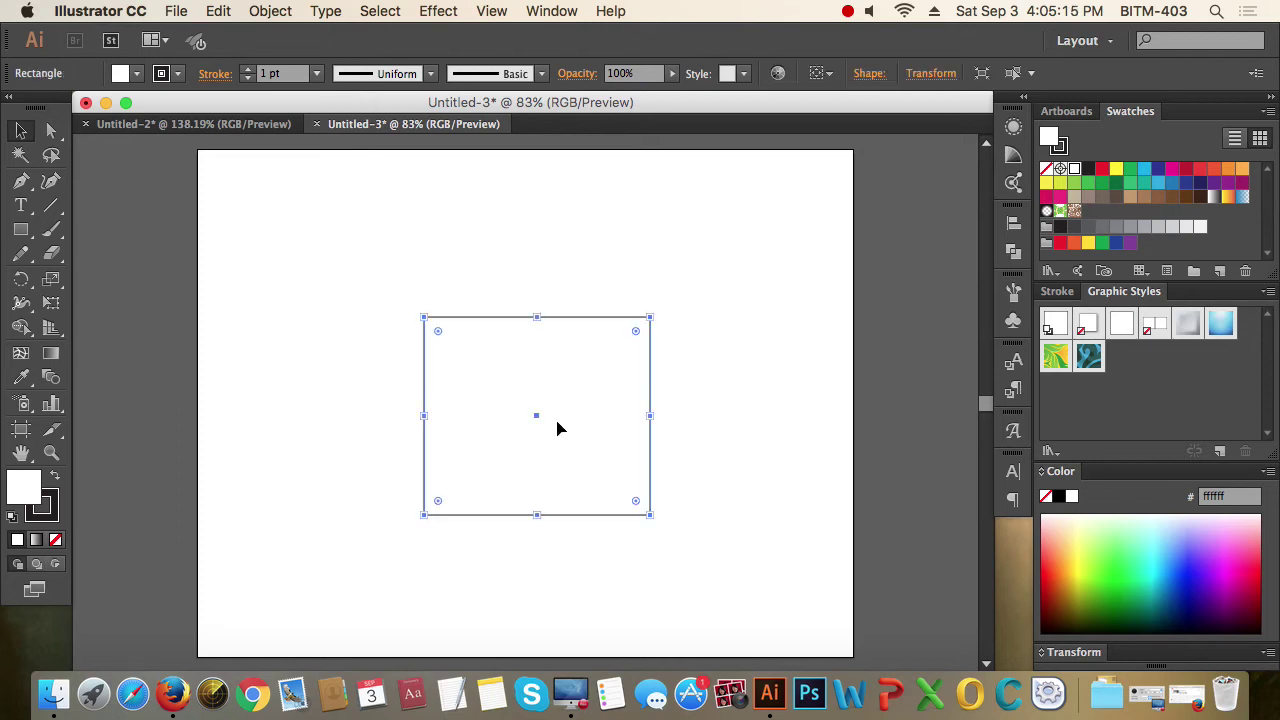
- Convert the selected rectangle into guides with Make Guides
right_click(569, 427)
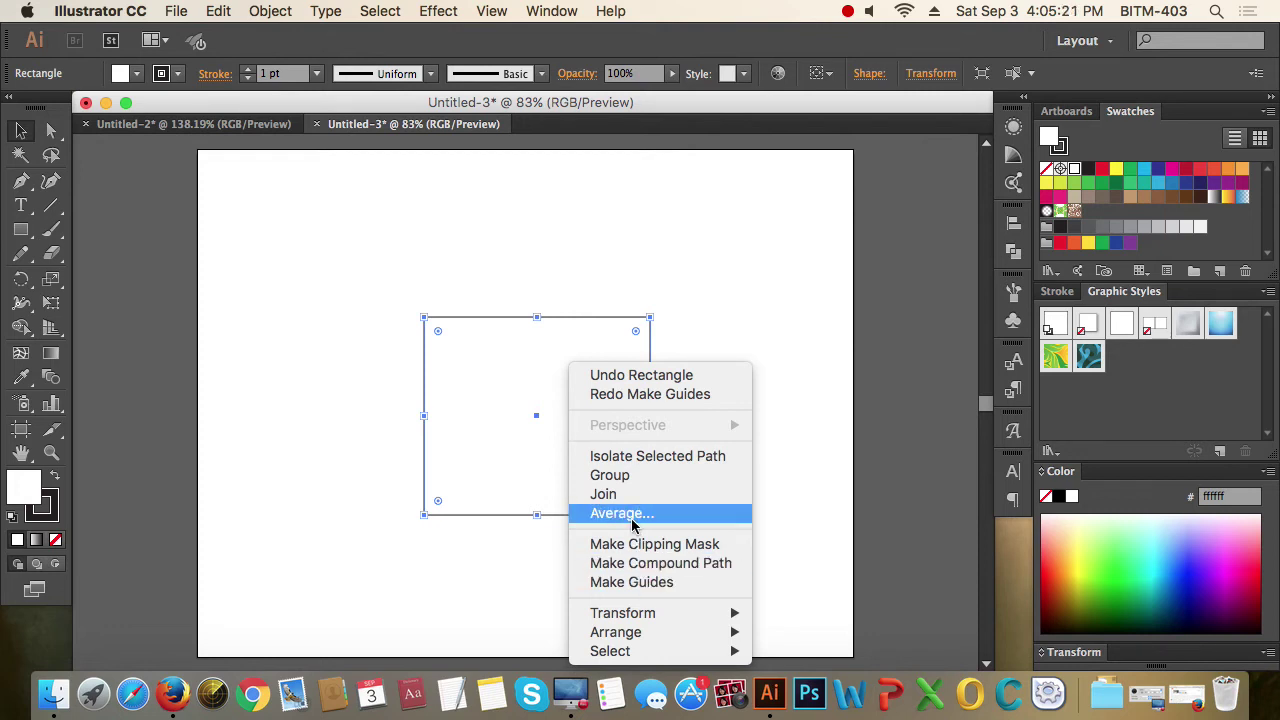
left_click(591, 323)
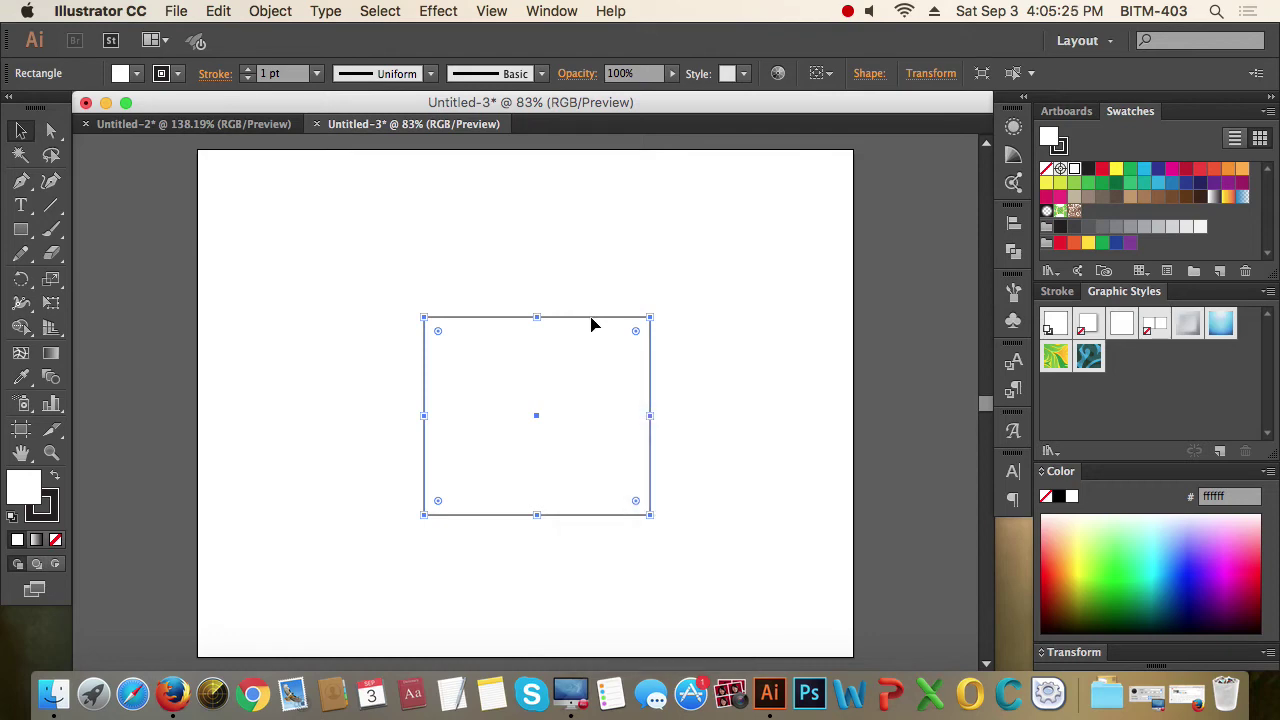
left_click(491, 12)
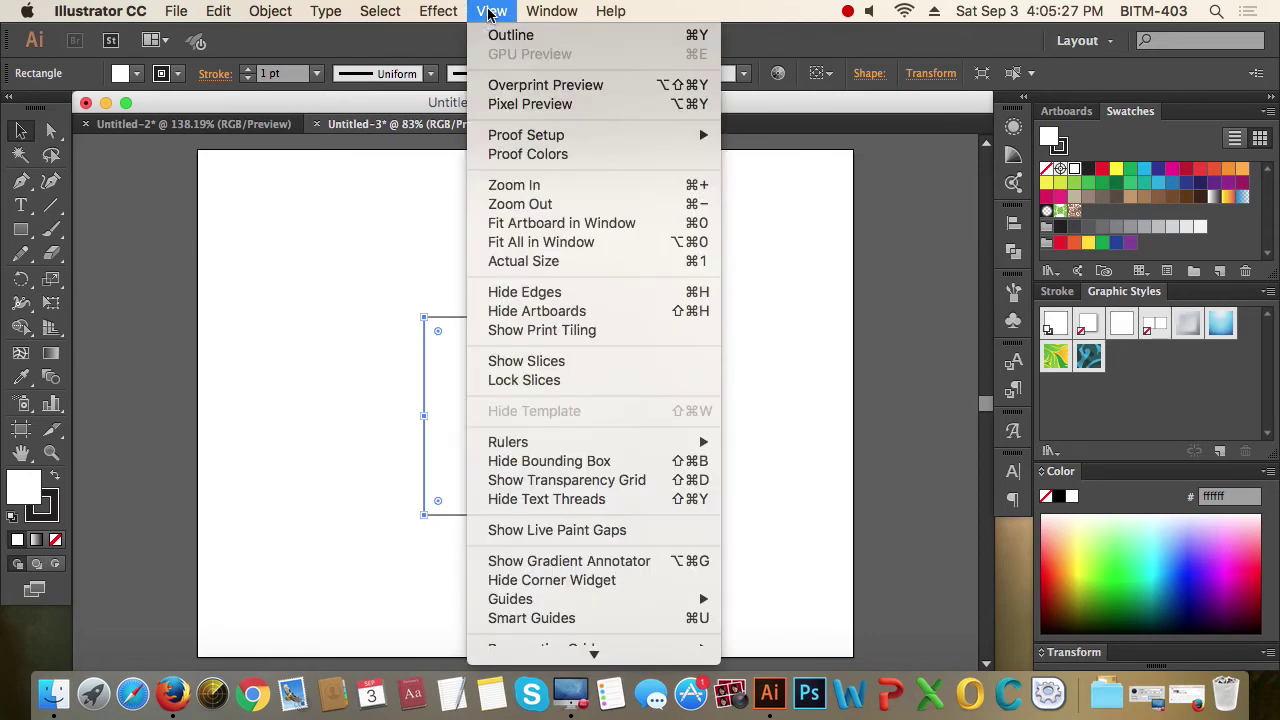
mouse_move(594, 652)
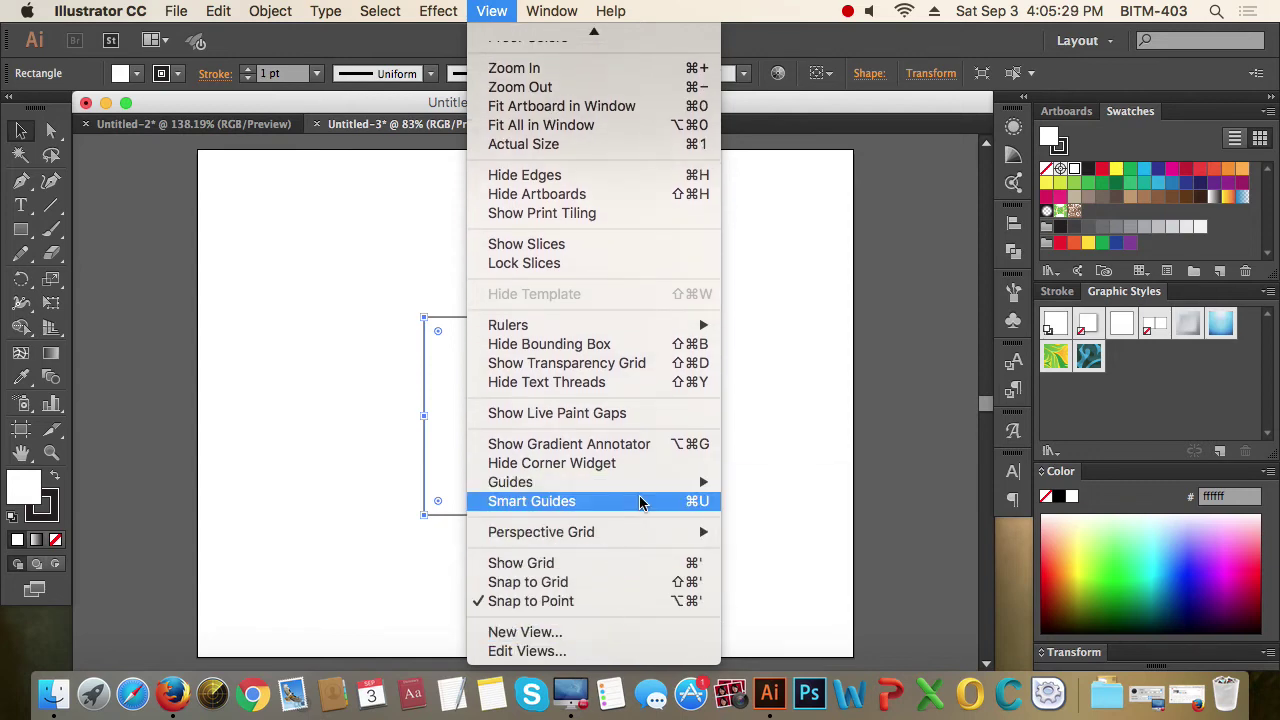
mouse_move(545, 486)
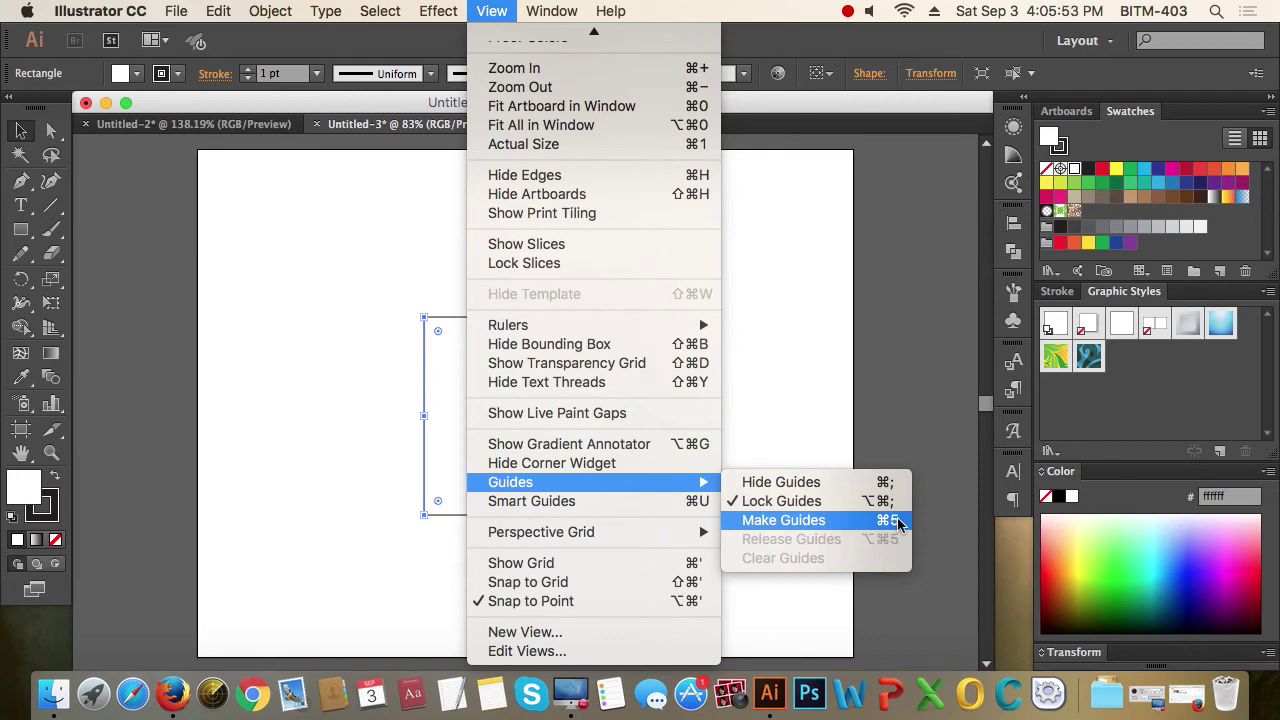
left_click(826, 521)
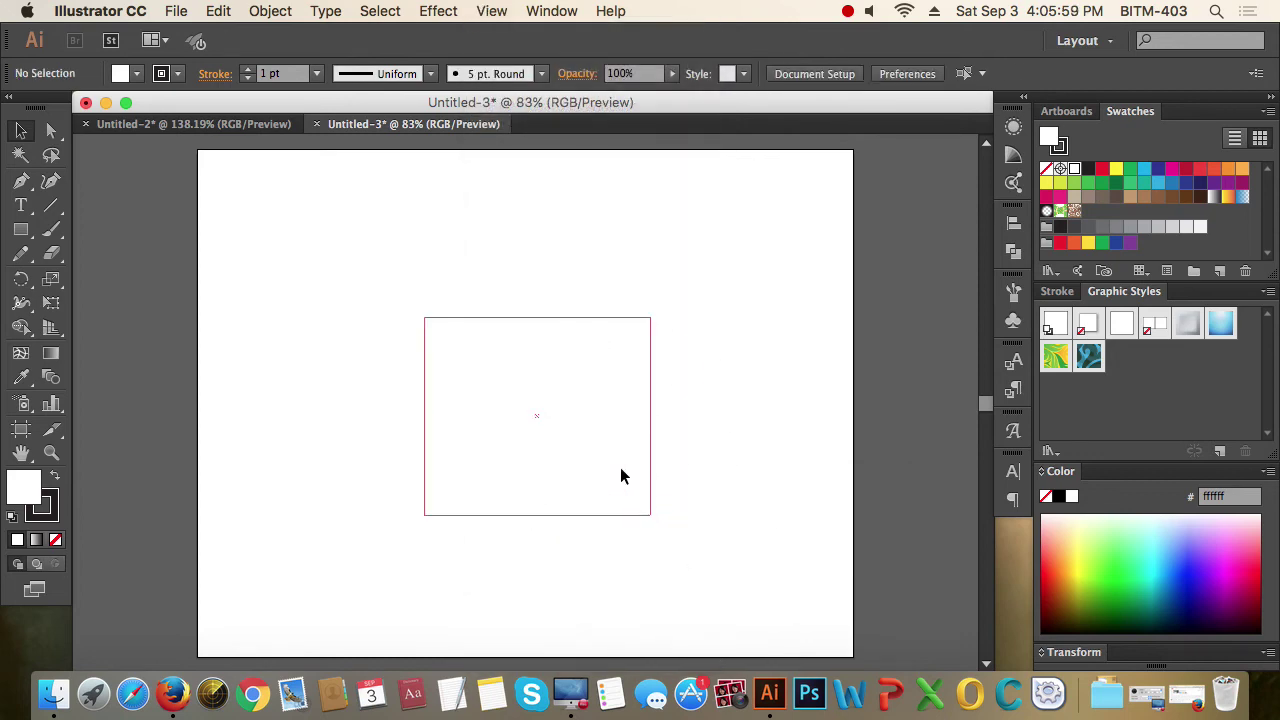
- Unlock the guides and select the rectangular guide on the artboard
right_click(691, 430)
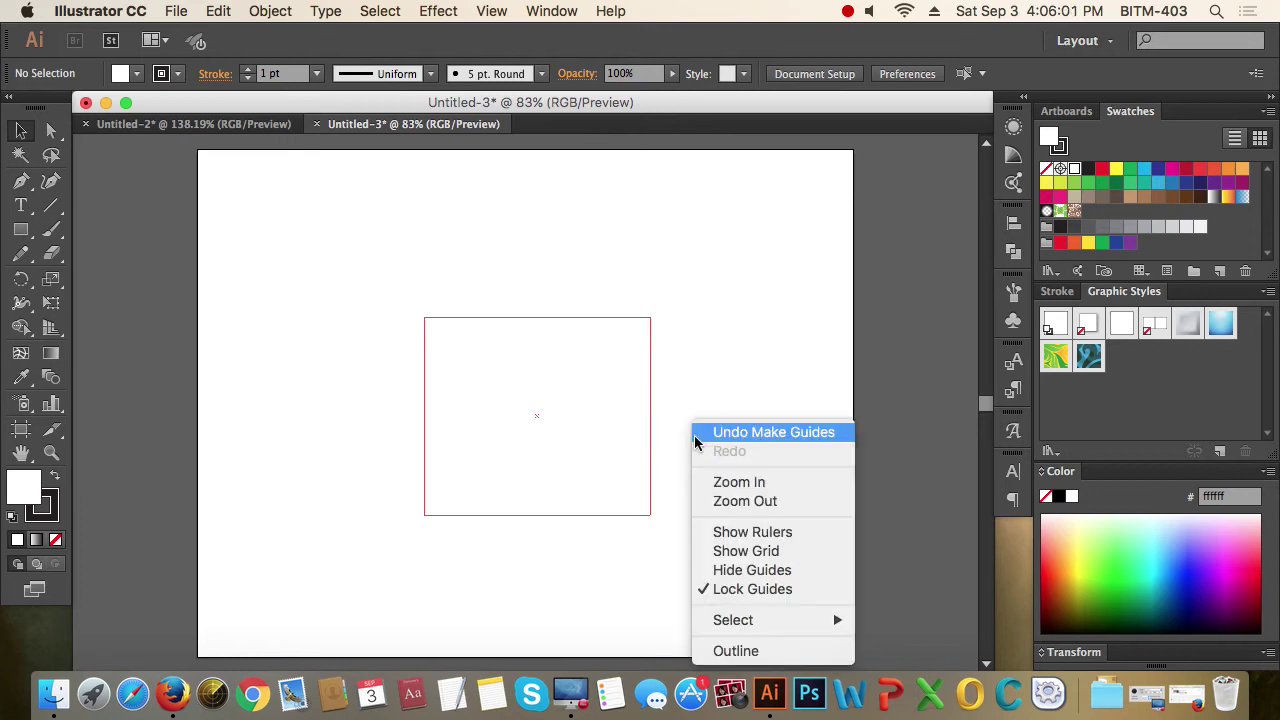
left_click(752, 589)
left_click_drag(757, 541, 540, 430)
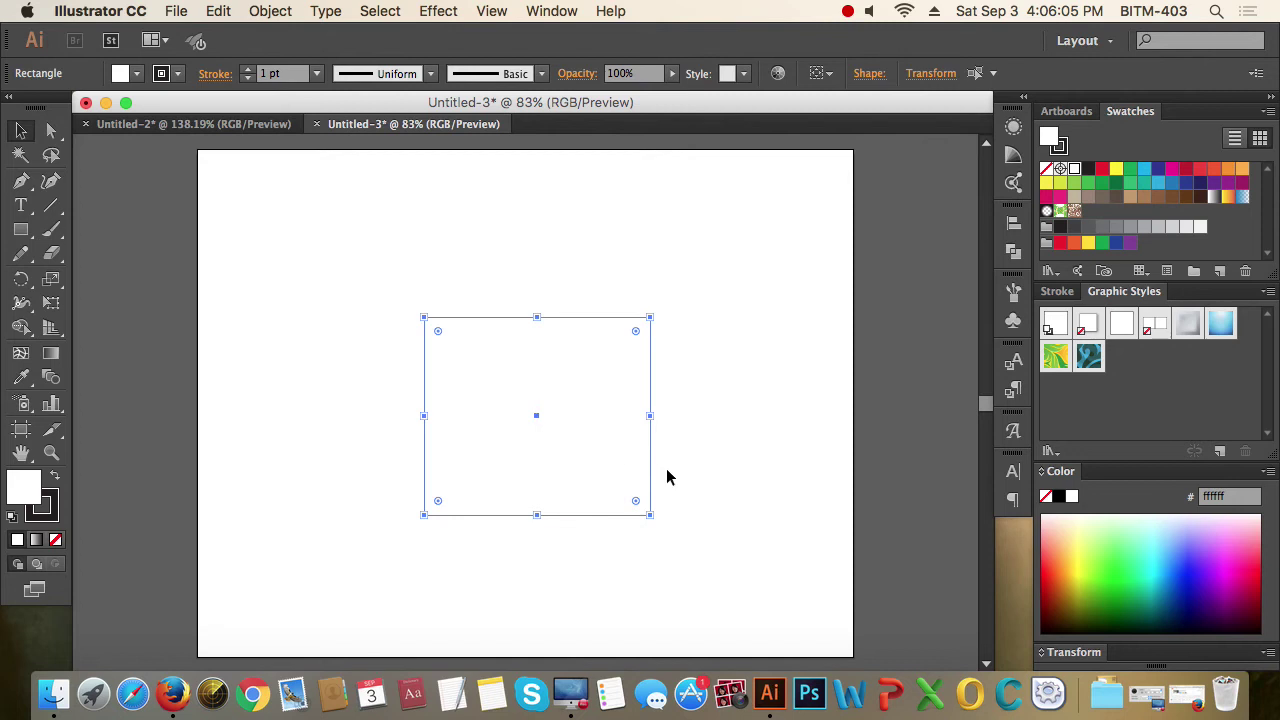
left_click(748, 494)
left_click_drag(723, 531, 560, 450)
left_click_drag(769, 531, 526, 428)
- Review the hide, lock and release commands available for the selected guide
right_click(492, 424)
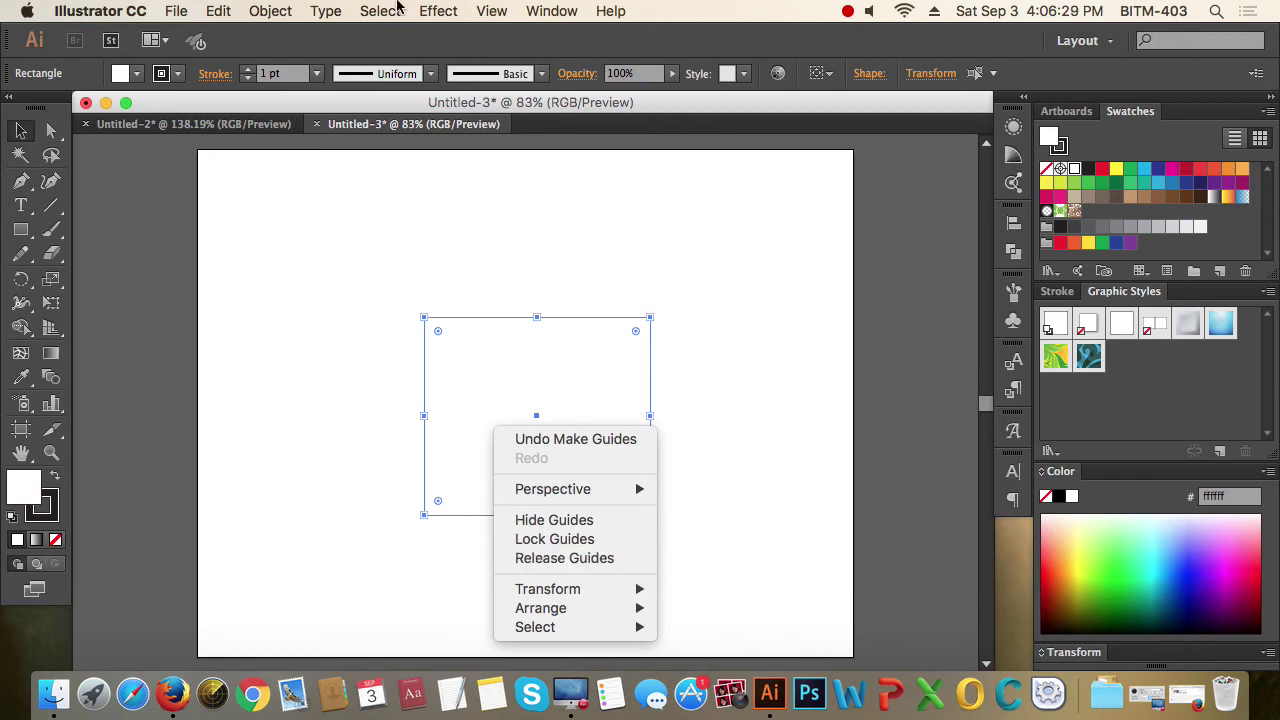
left_click(491, 10)
scroll(612, 598, "down", 3)
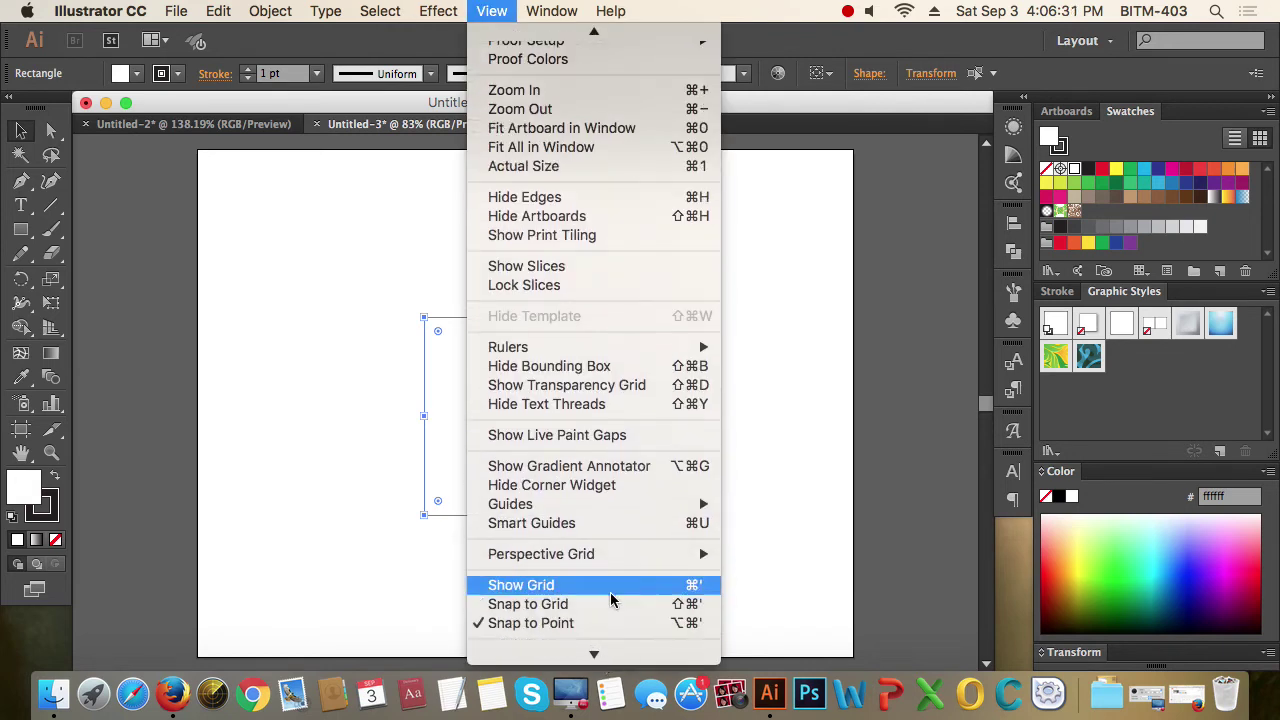
mouse_move(630, 506)
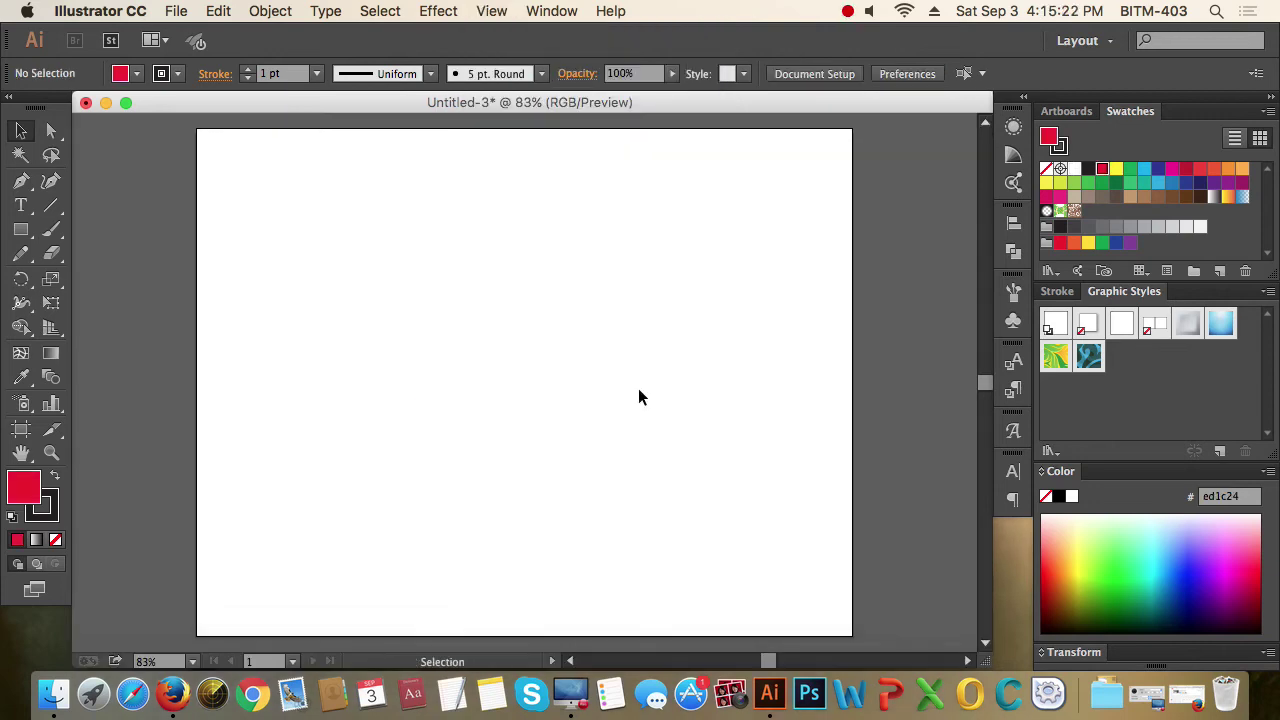
- Detach the Pen tool group as a floating palette and place it over the artboard's upper-right corner
left_click(22, 183)
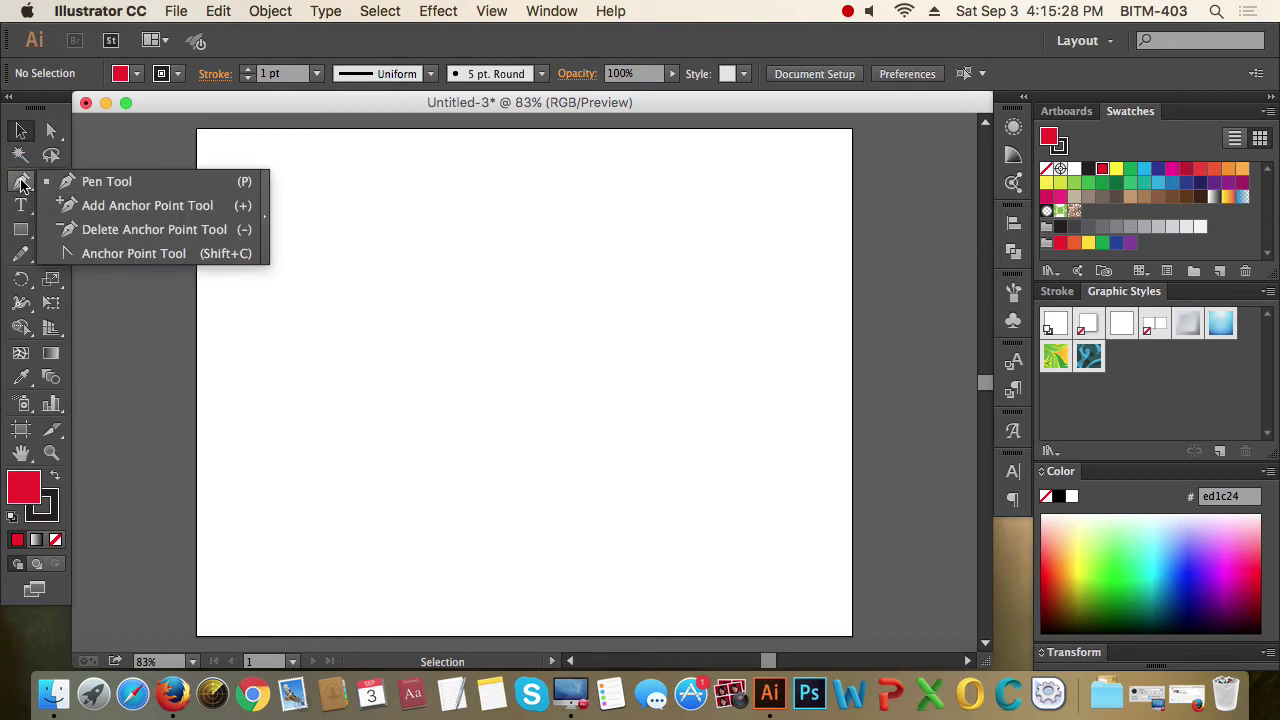
left_click(265, 222)
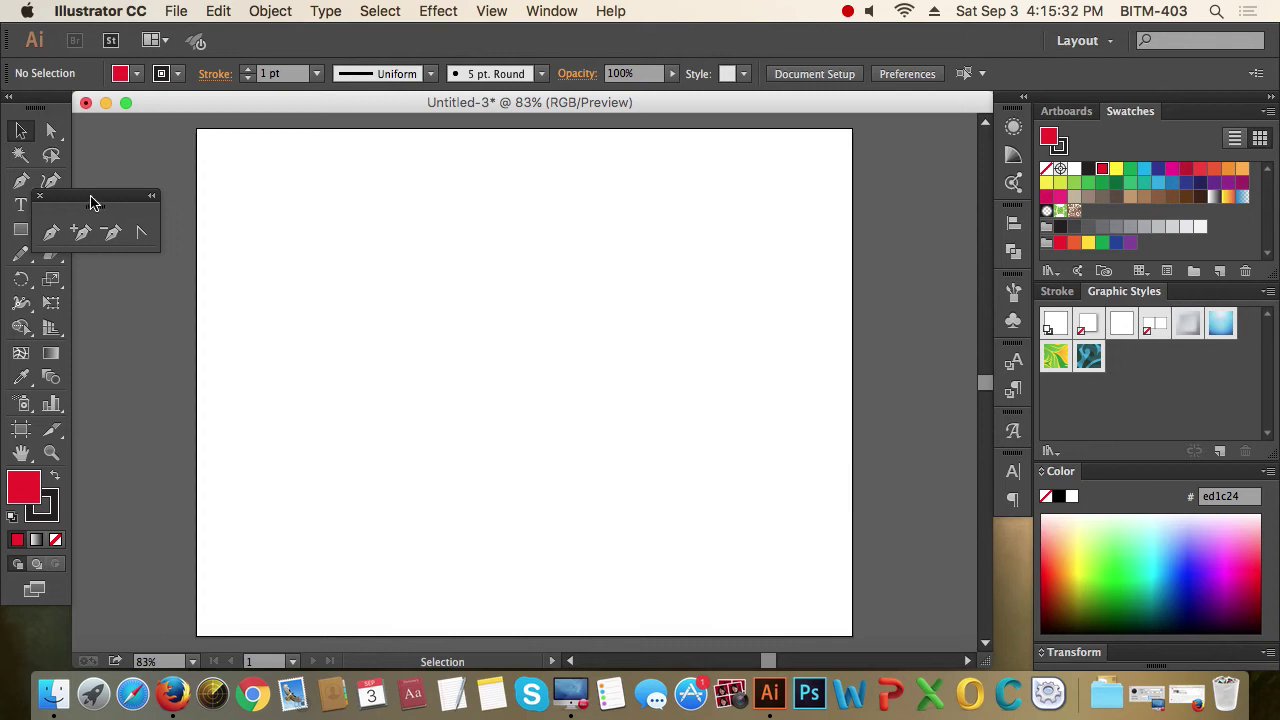
left_click_drag(92, 198, 868, 143)
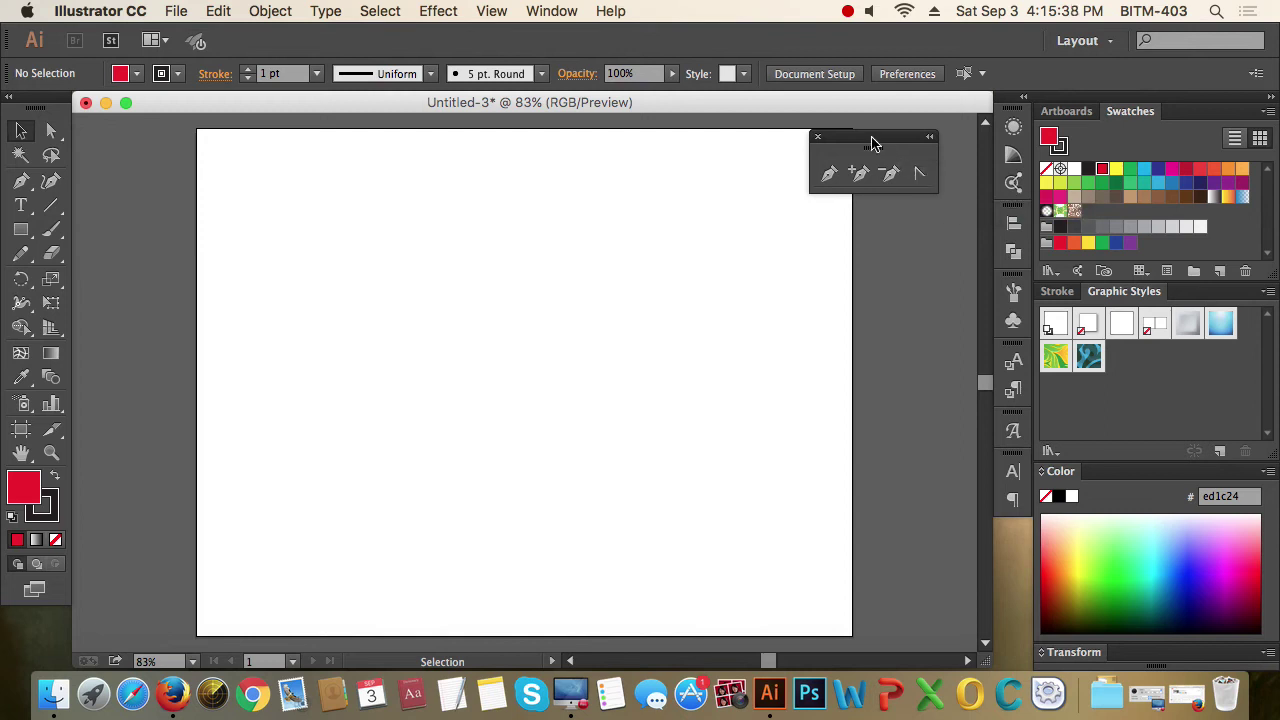
left_click_drag(871, 137, 898, 130)
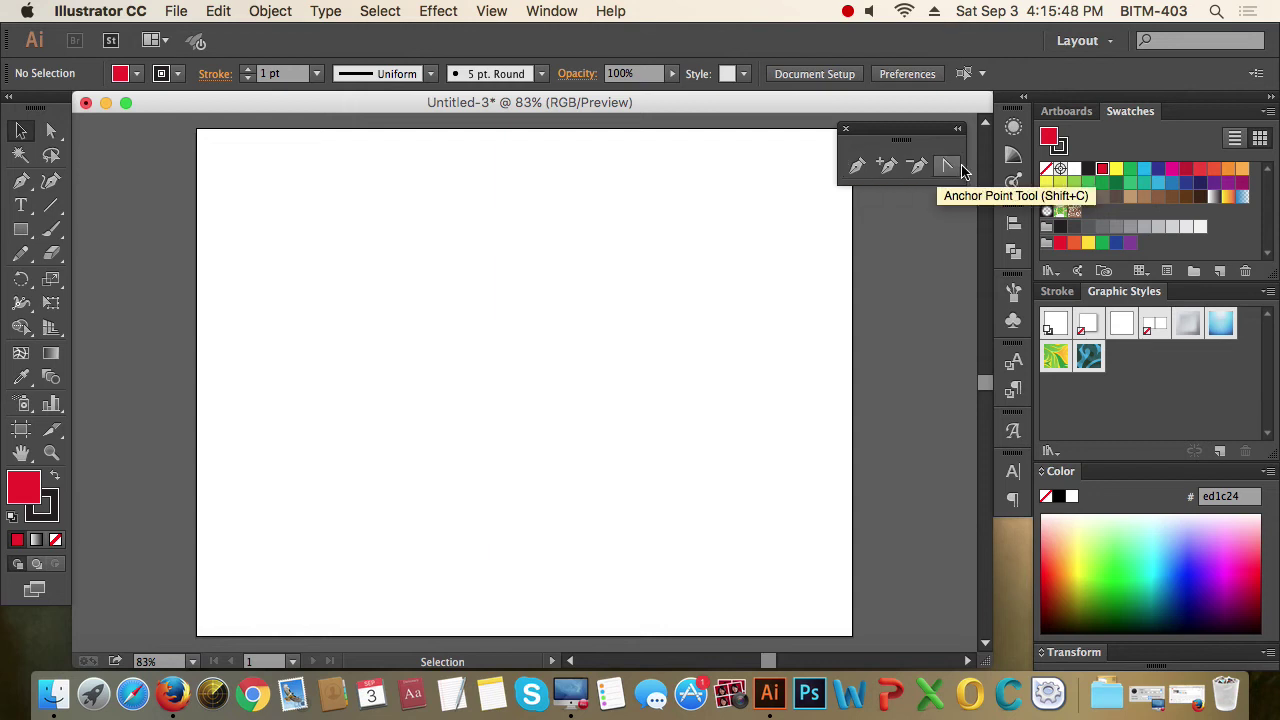
- Draw an open path of eight corner points joined by straight segments around the artboard with the Pen tool
left_click(918, 166)
left_click(891, 168)
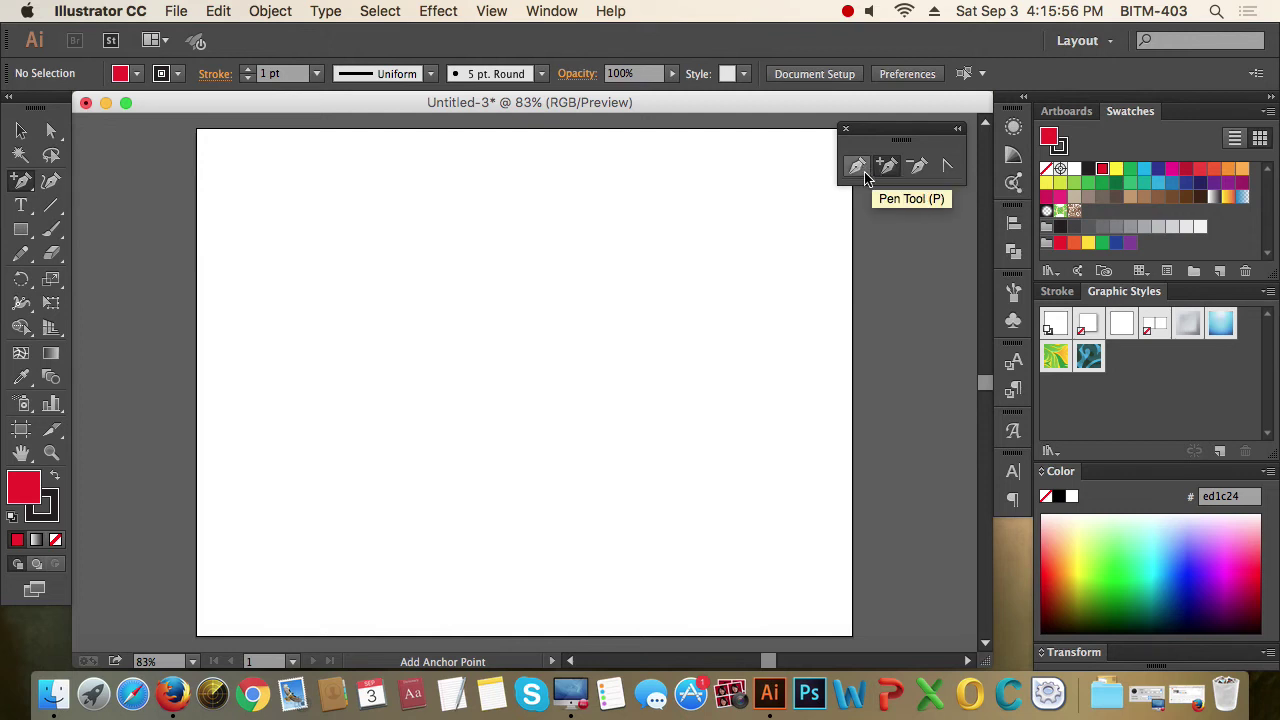
left_click(859, 170)
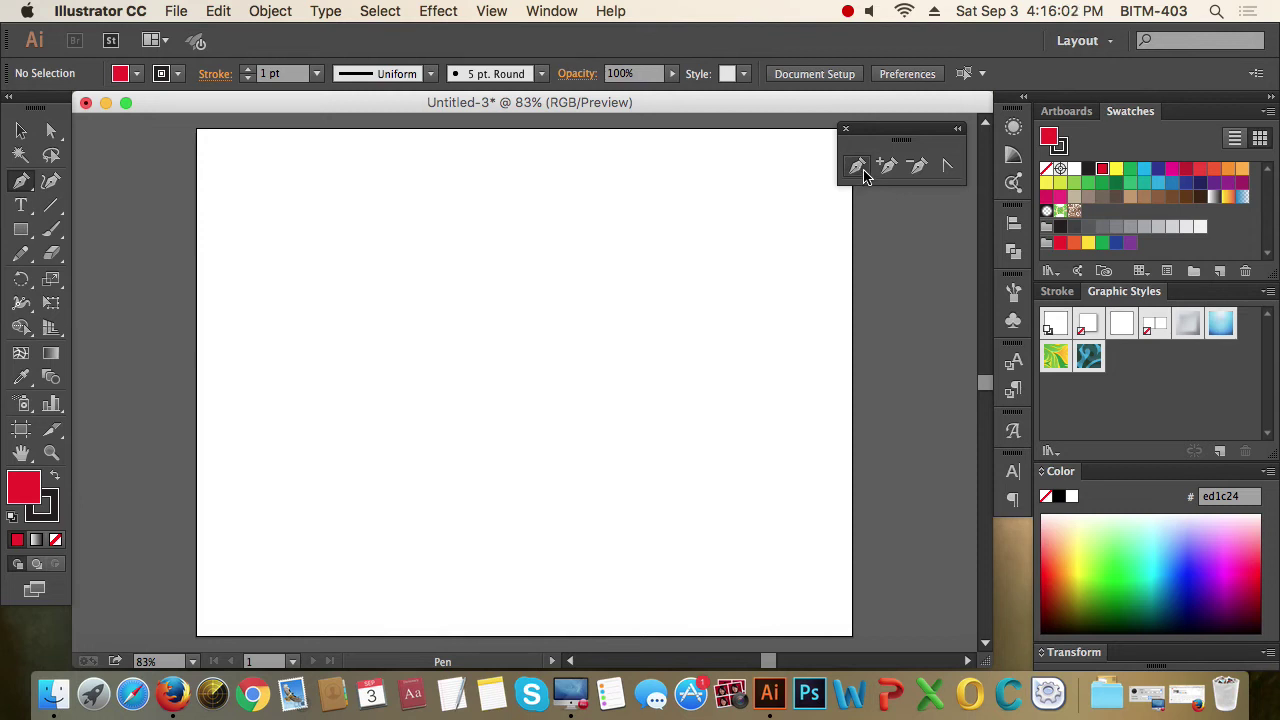
left_click(337, 237)
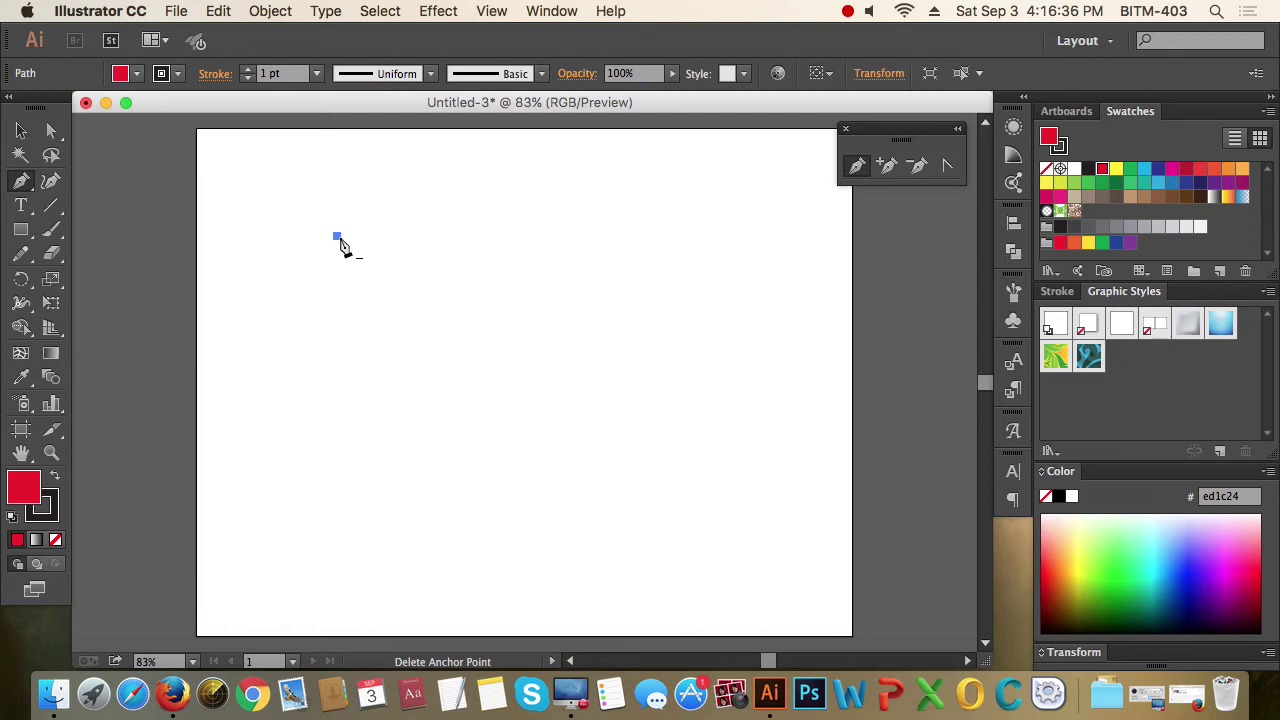
left_click(511, 238)
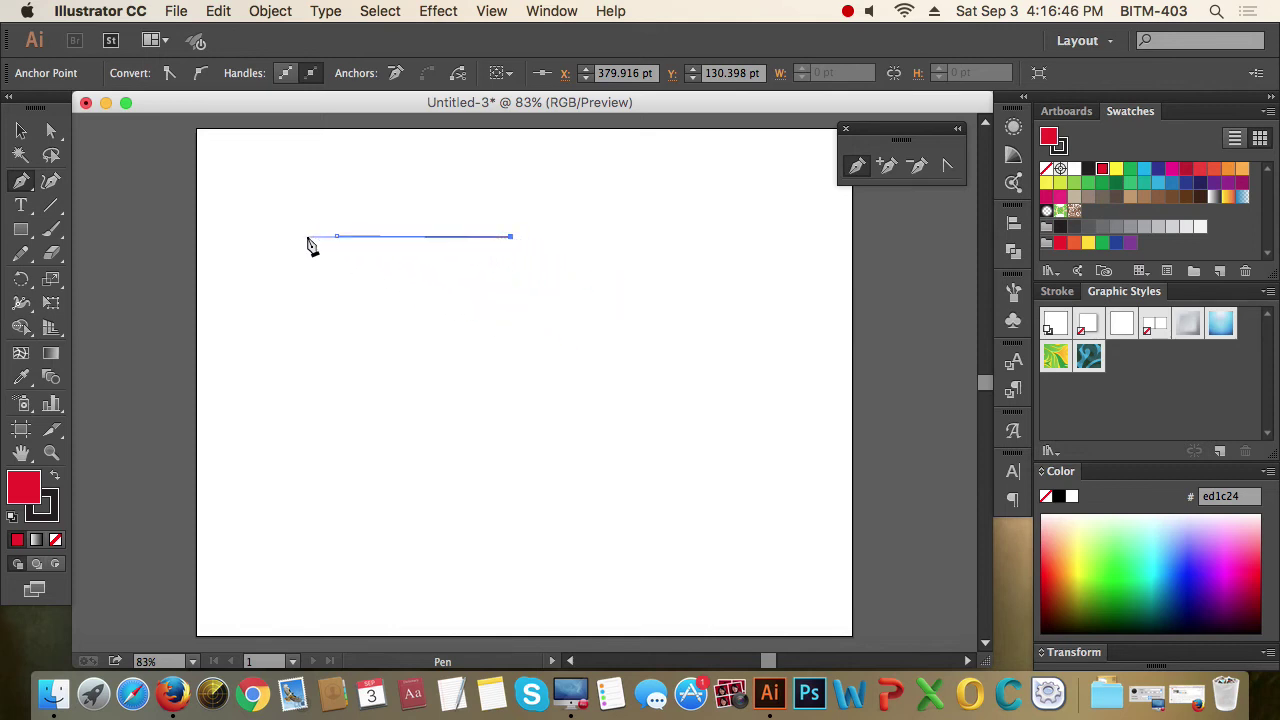
left_click(678, 325)
left_click(672, 481)
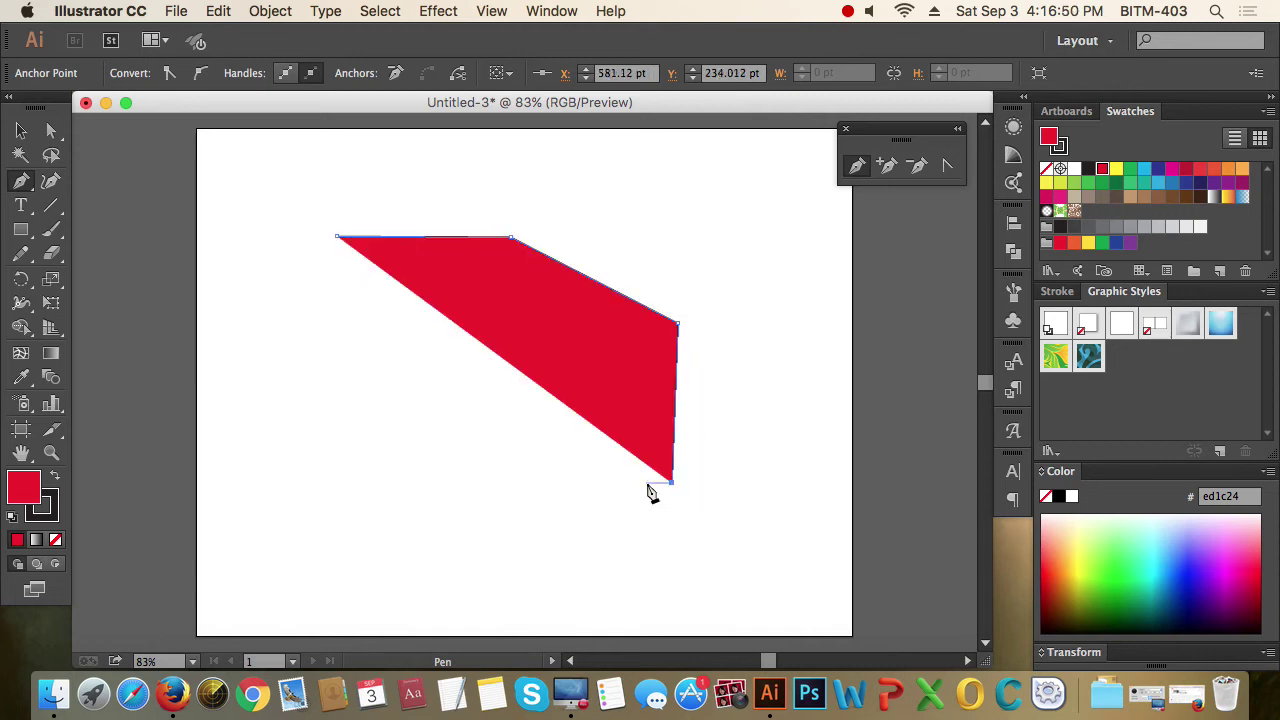
left_click(459, 484)
left_click(318, 406)
left_click(274, 295)
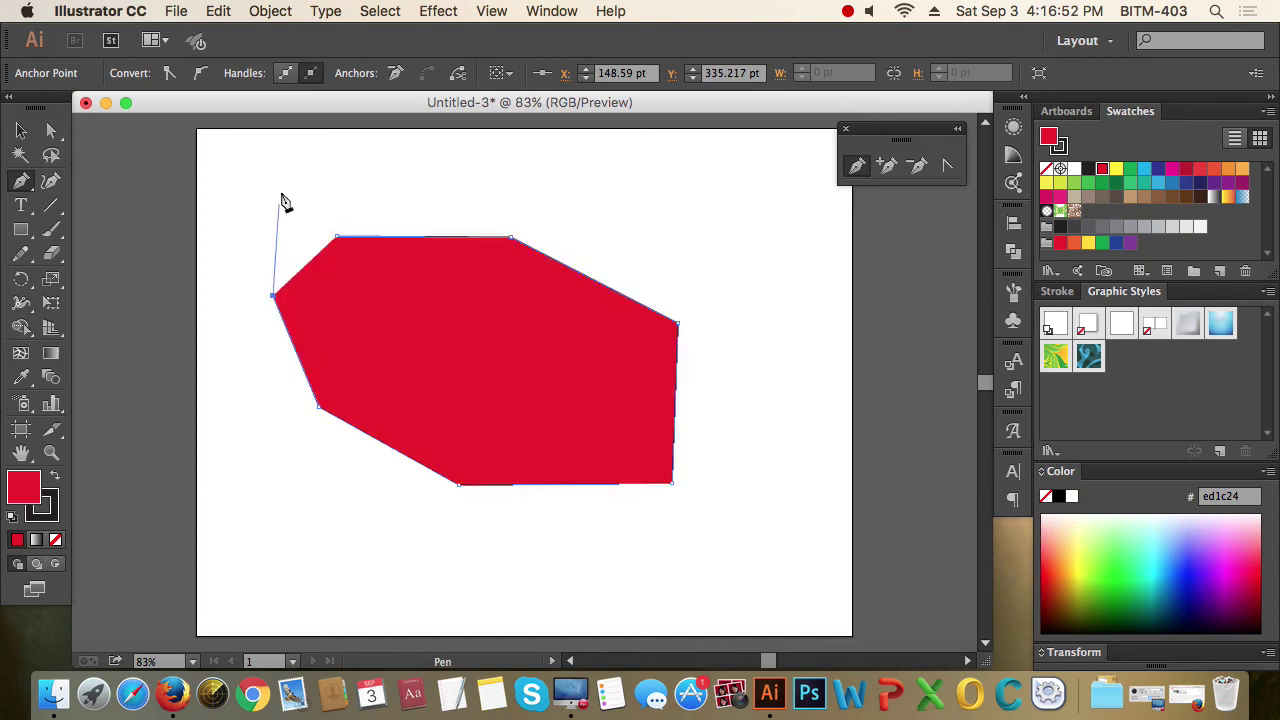
left_click(280, 189)
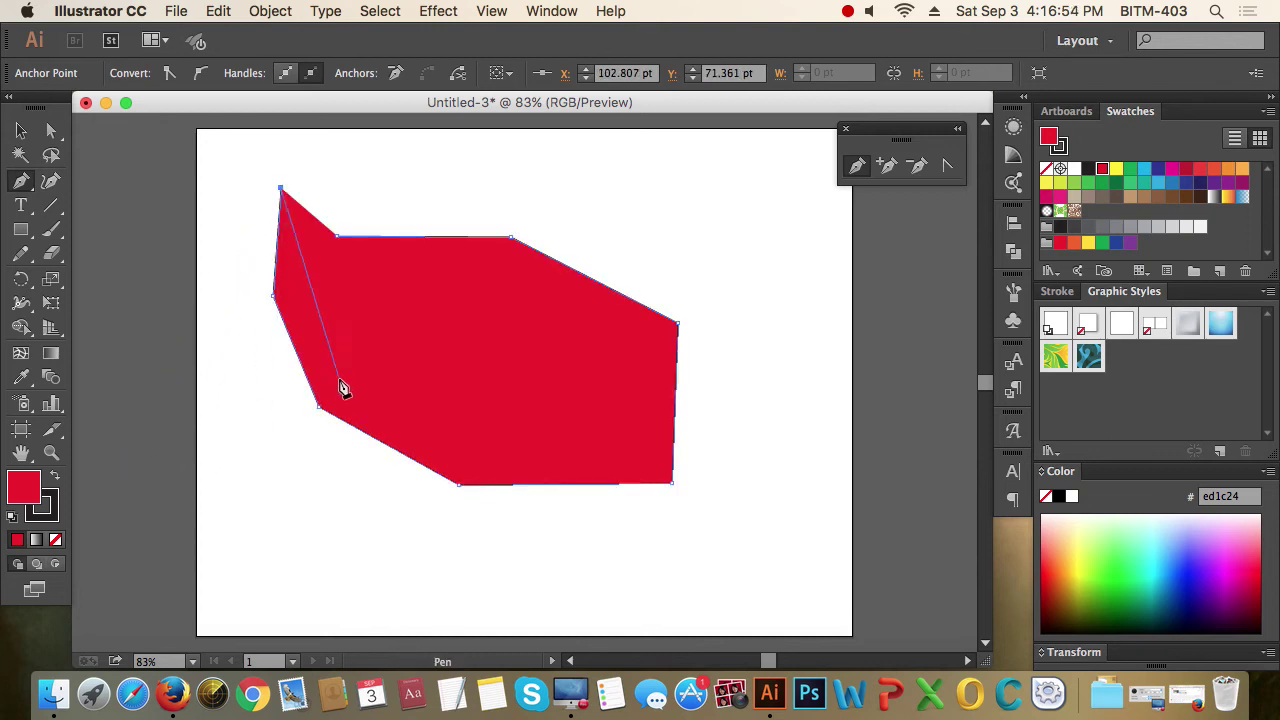
- Remove the path's fill and extend it with more straight segments, closing it at its first anchor point
left_click(56, 540)
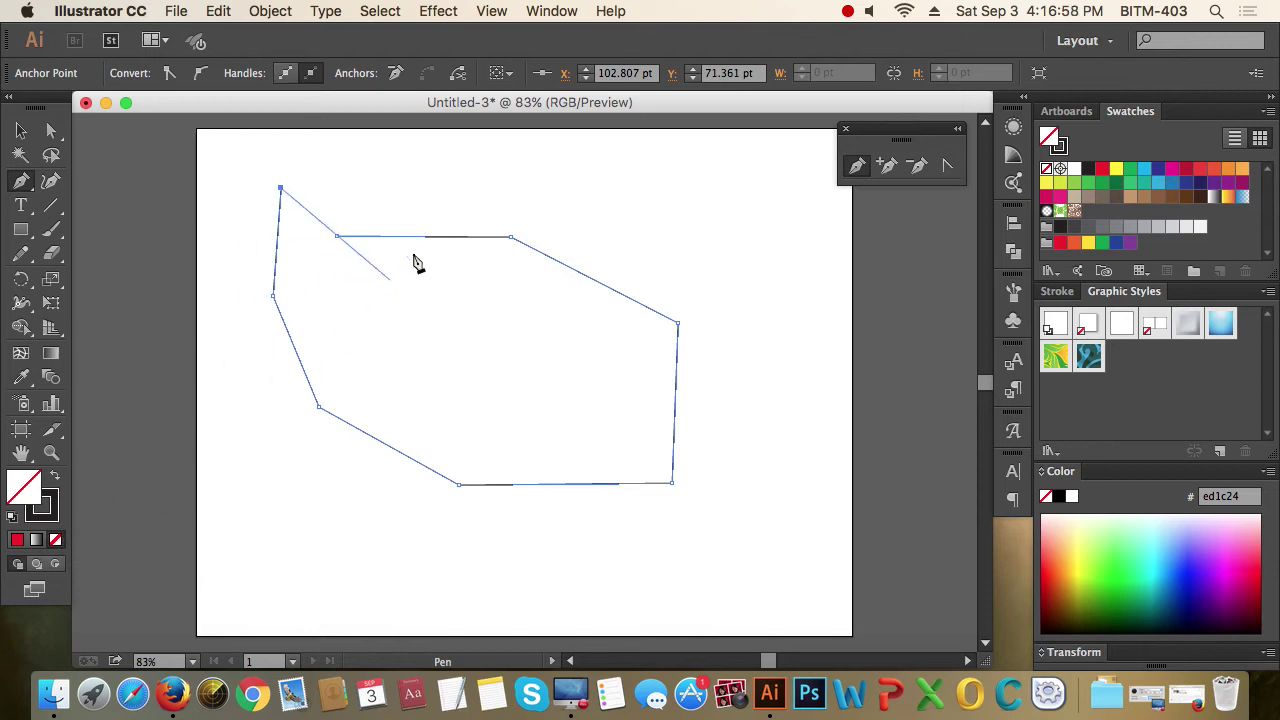
left_click(468, 165)
left_click(617, 204)
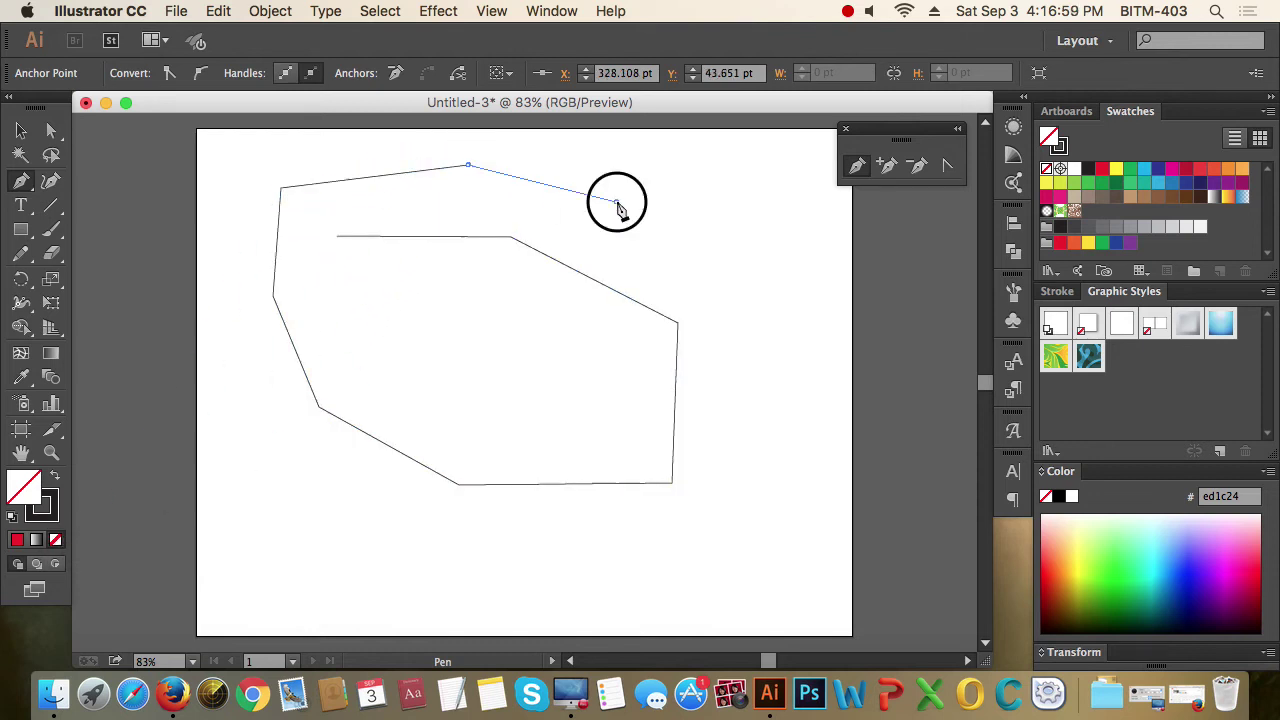
left_click(694, 171)
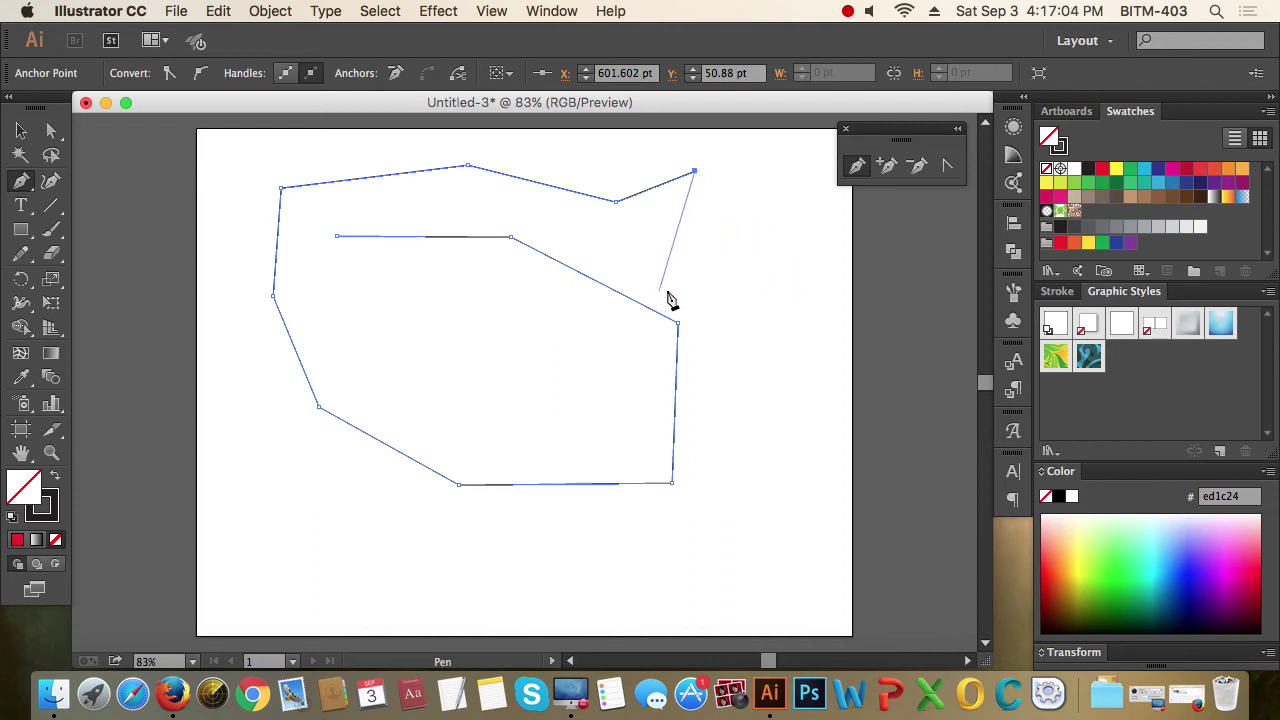
left_click(717, 243)
left_click(529, 346)
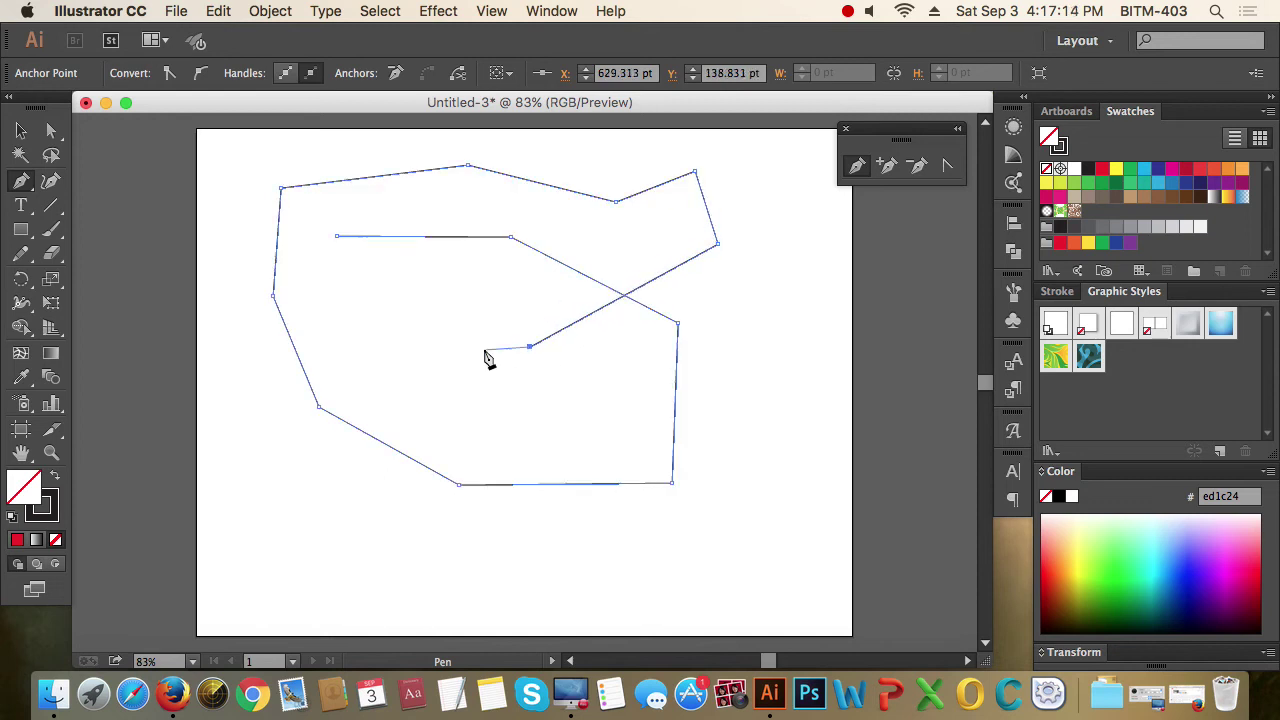
left_click(333, 330)
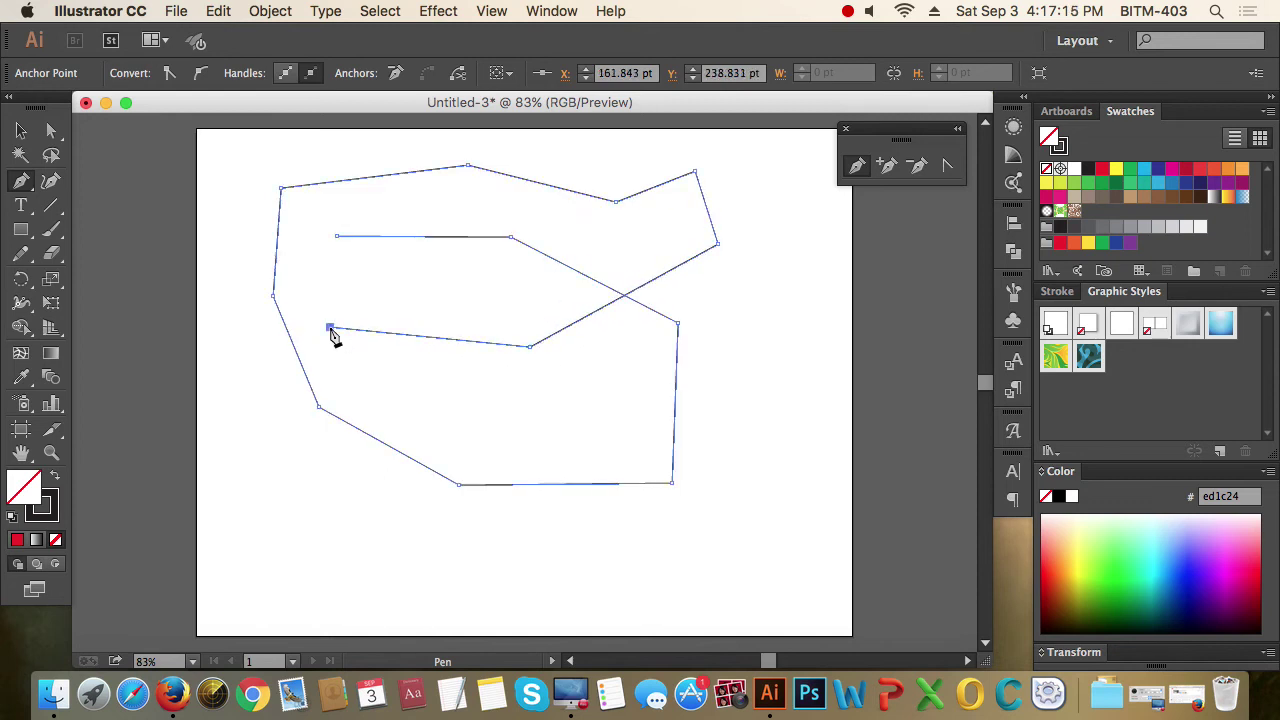
left_click(337, 237)
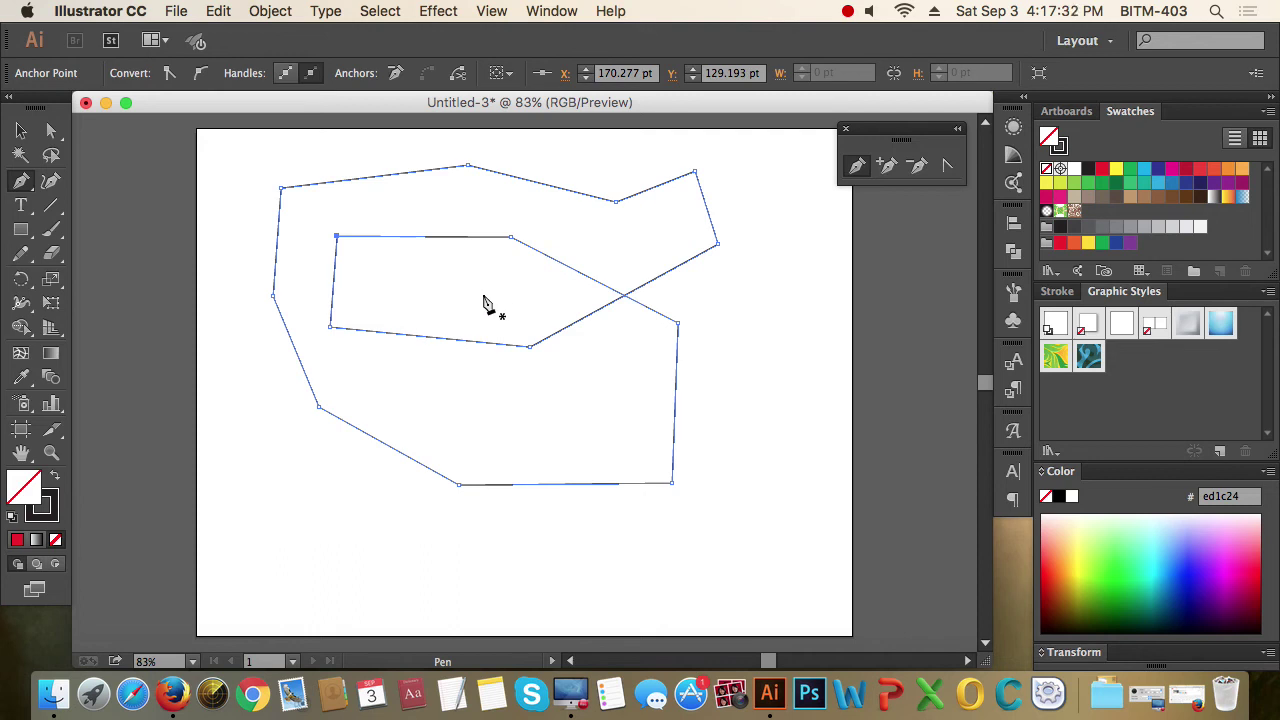
- Select the closed straight-sided path and delete it from the artboard
left_click(20, 130)
left_click_drag(228, 185, 459, 293)
key("Delete")
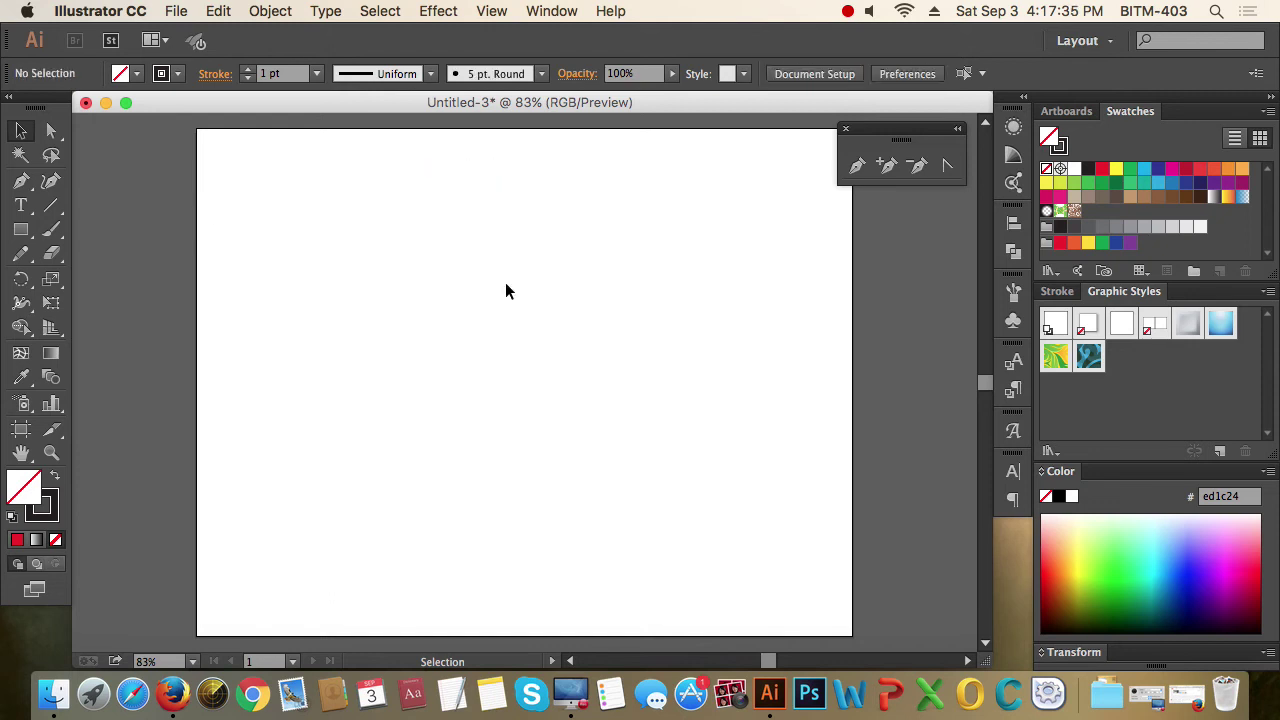
- Draw a closed zigzag outline of straight segments across the artboard with the Pen tool and deselect it
left_click(857, 165)
left_click(376, 240)
left_click(578, 216)
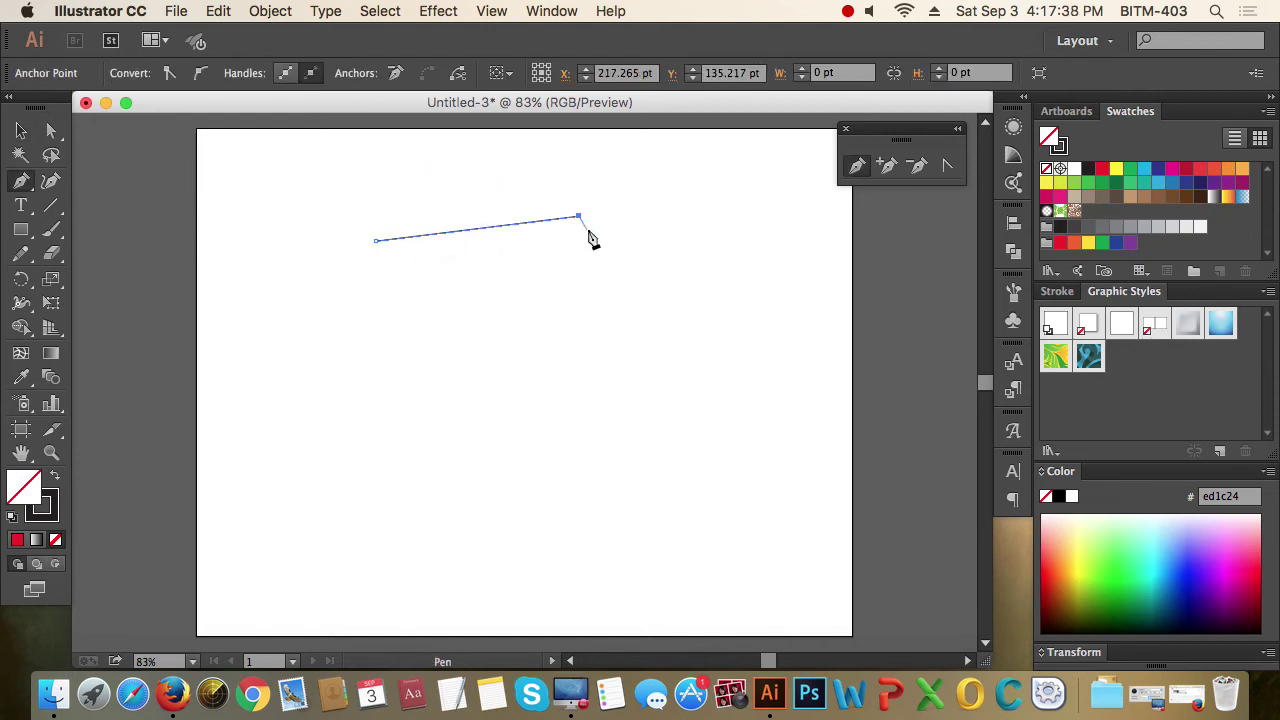
left_click(566, 301)
left_click(709, 301)
left_click(621, 421)
left_click(808, 421)
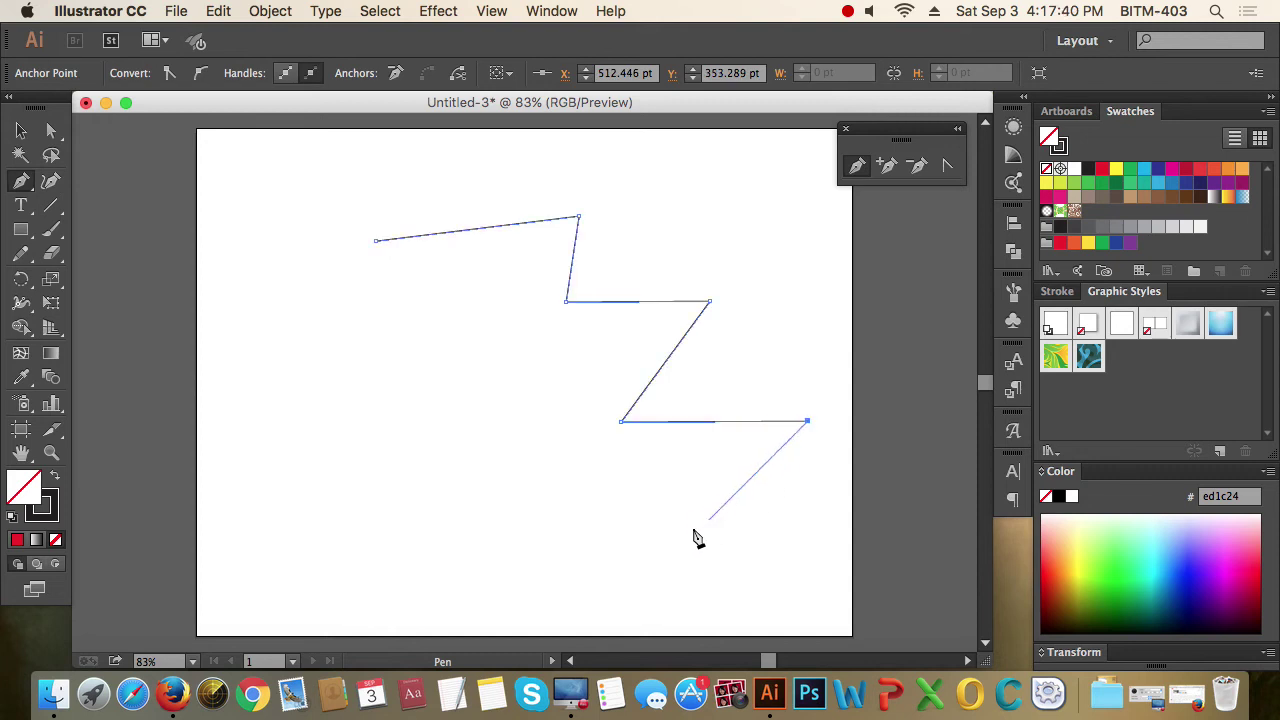
left_click(687, 531)
left_click(446, 458)
left_click(636, 350)
left_click(282, 385)
left_click(355, 279)
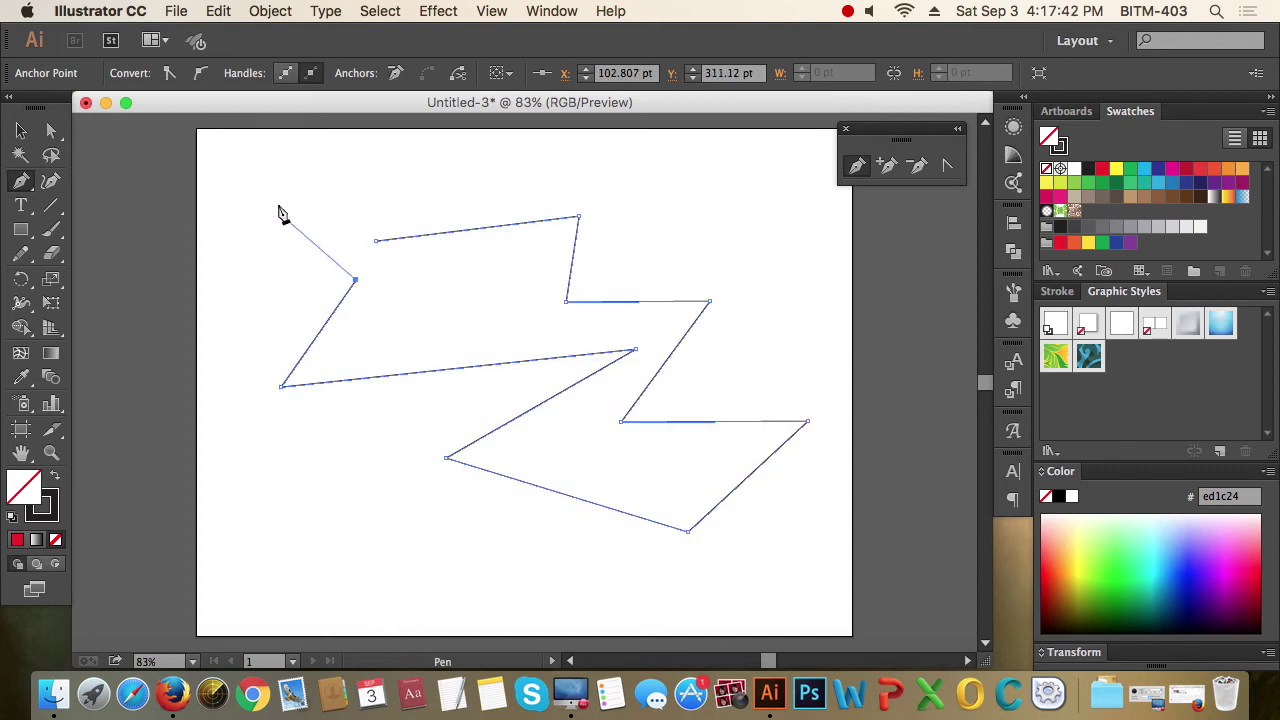
left_click(277, 204)
left_click(456, 157)
left_click(345, 224)
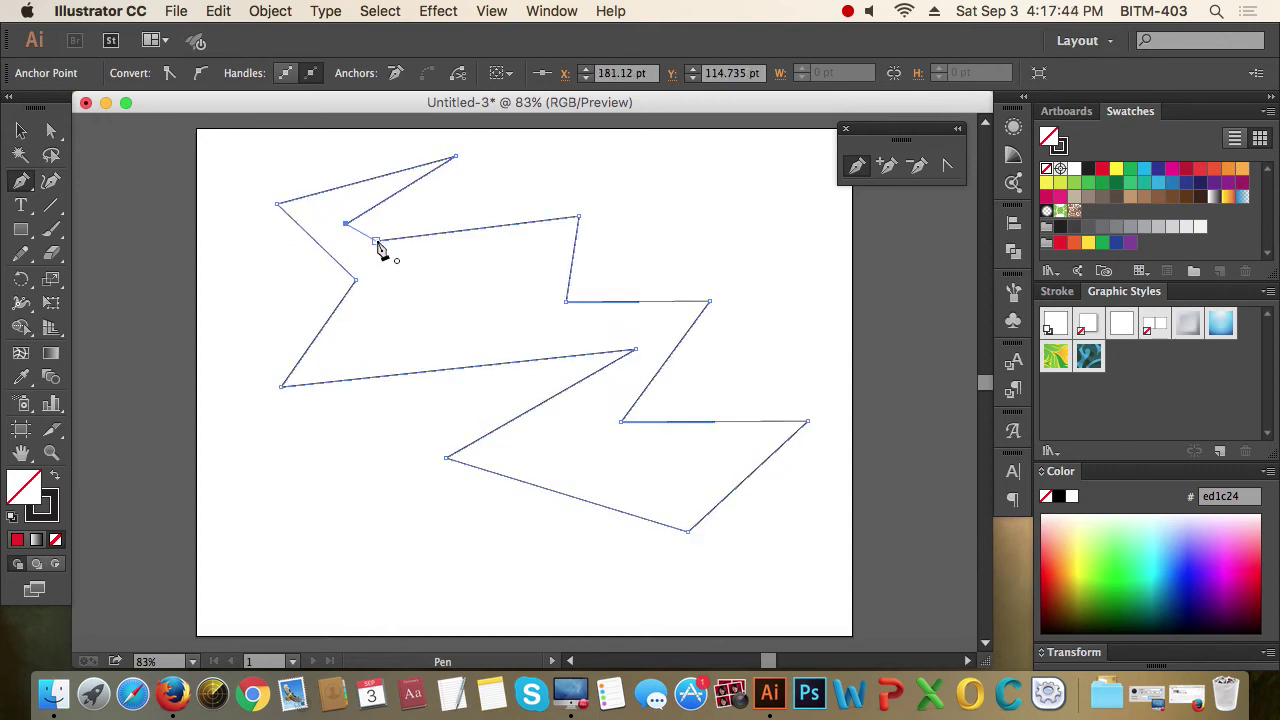
left_click(376, 240)
key("v")
left_click(157, 211)
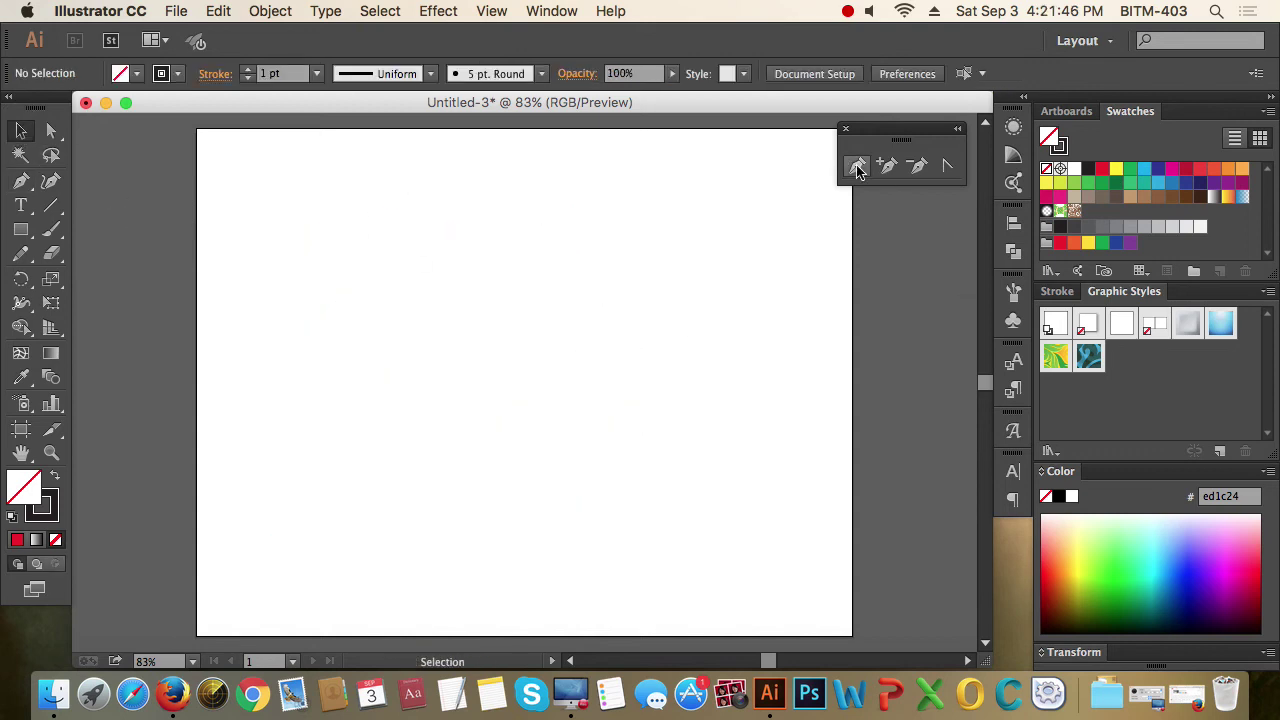
- Draw a U-shaped curve between two smooth Pen anchors, extending the first handle downward and the second upward
left_click(857, 167)
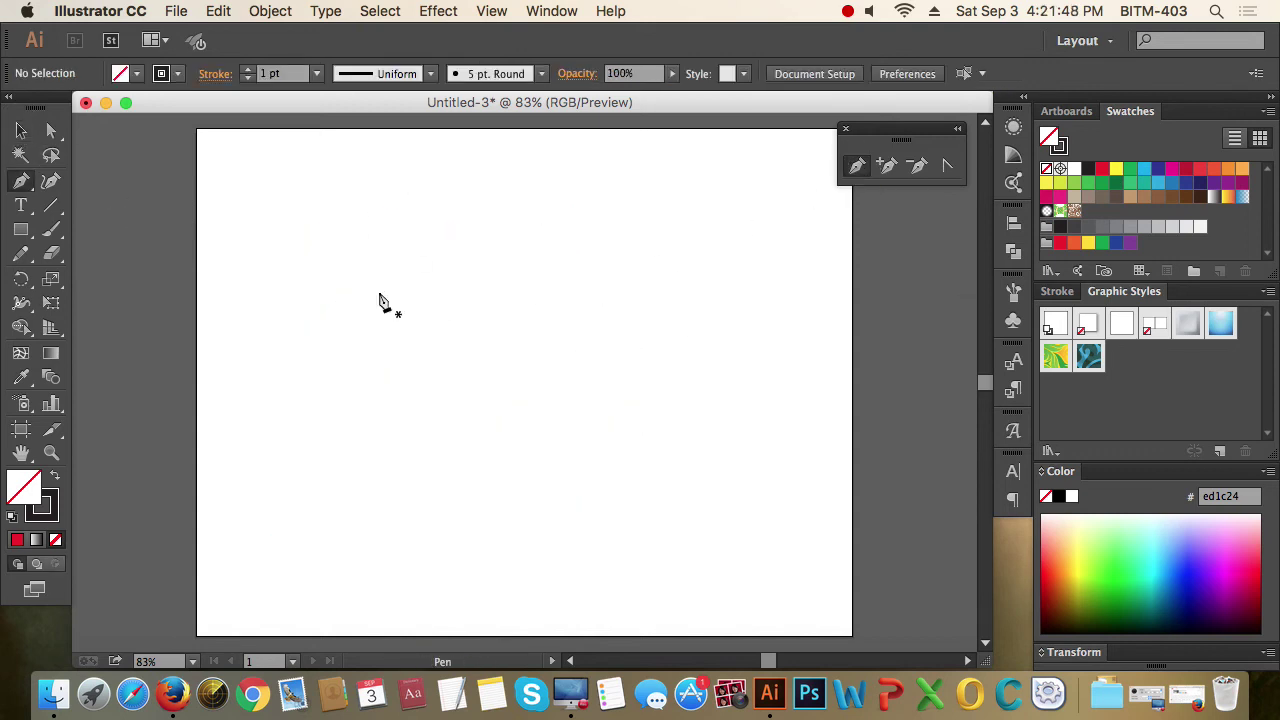
left_click(344, 282)
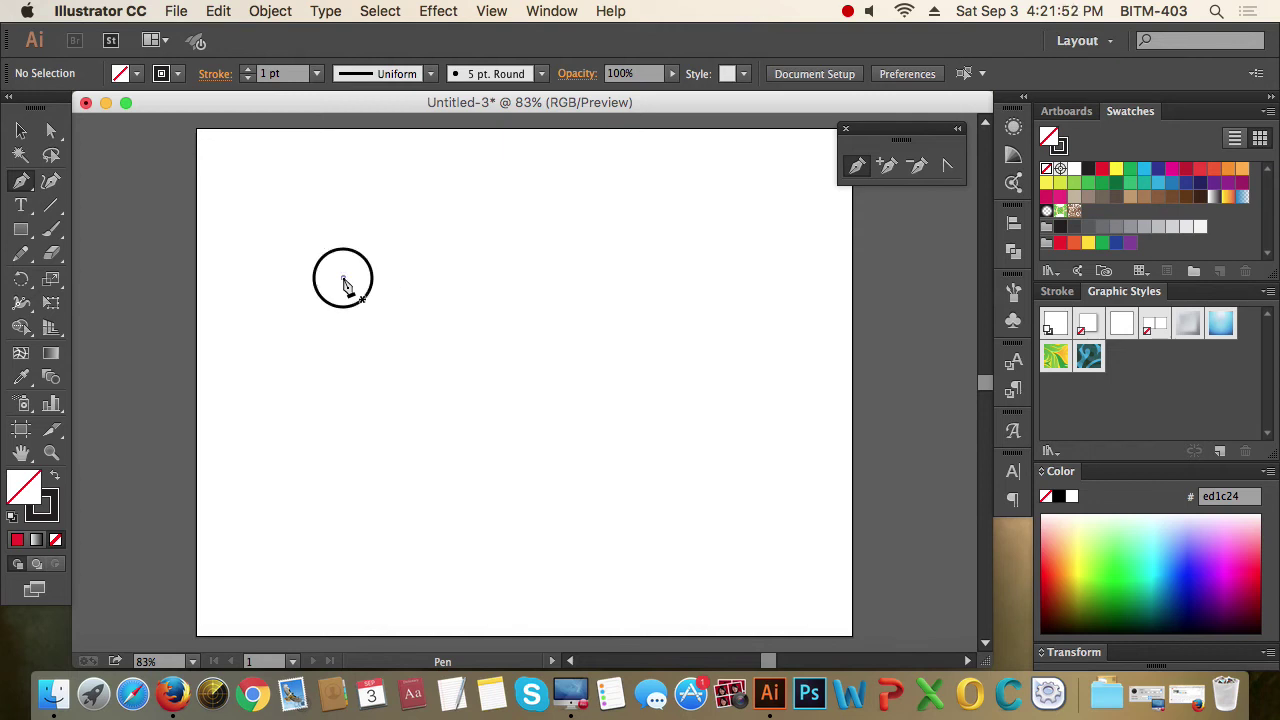
left_click_drag(343, 280, 345, 336)
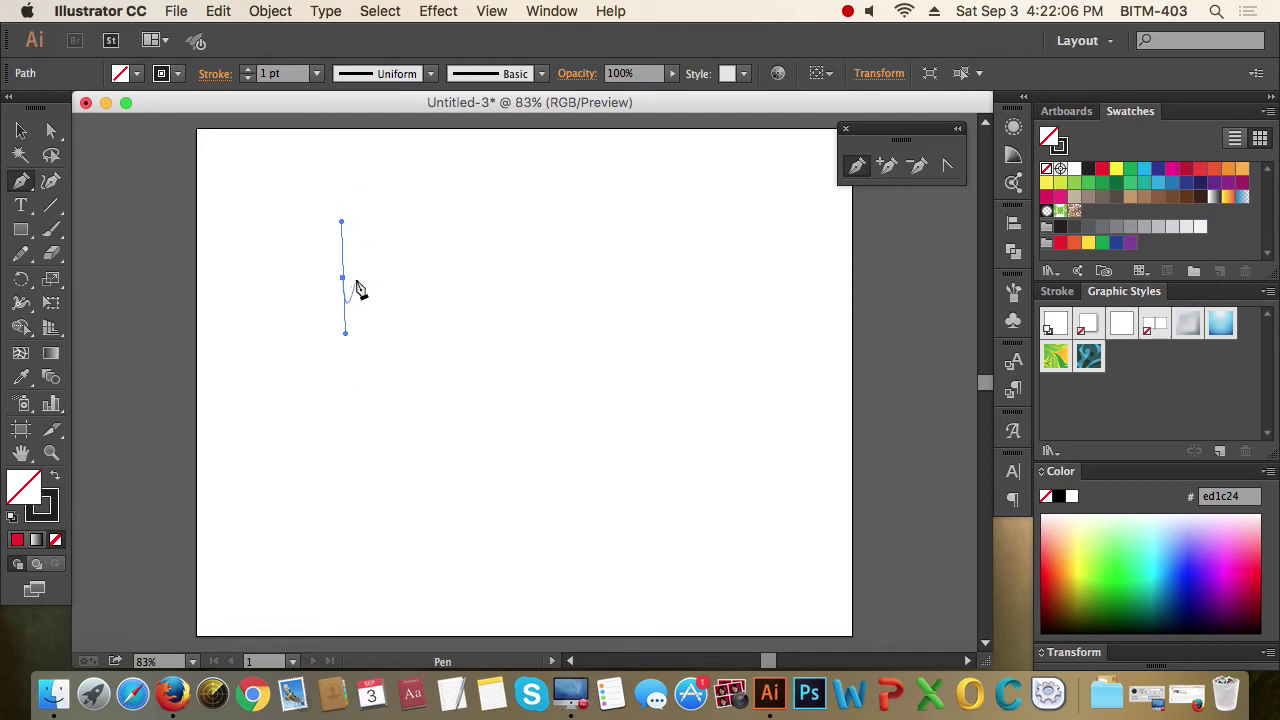
left_click(487, 283)
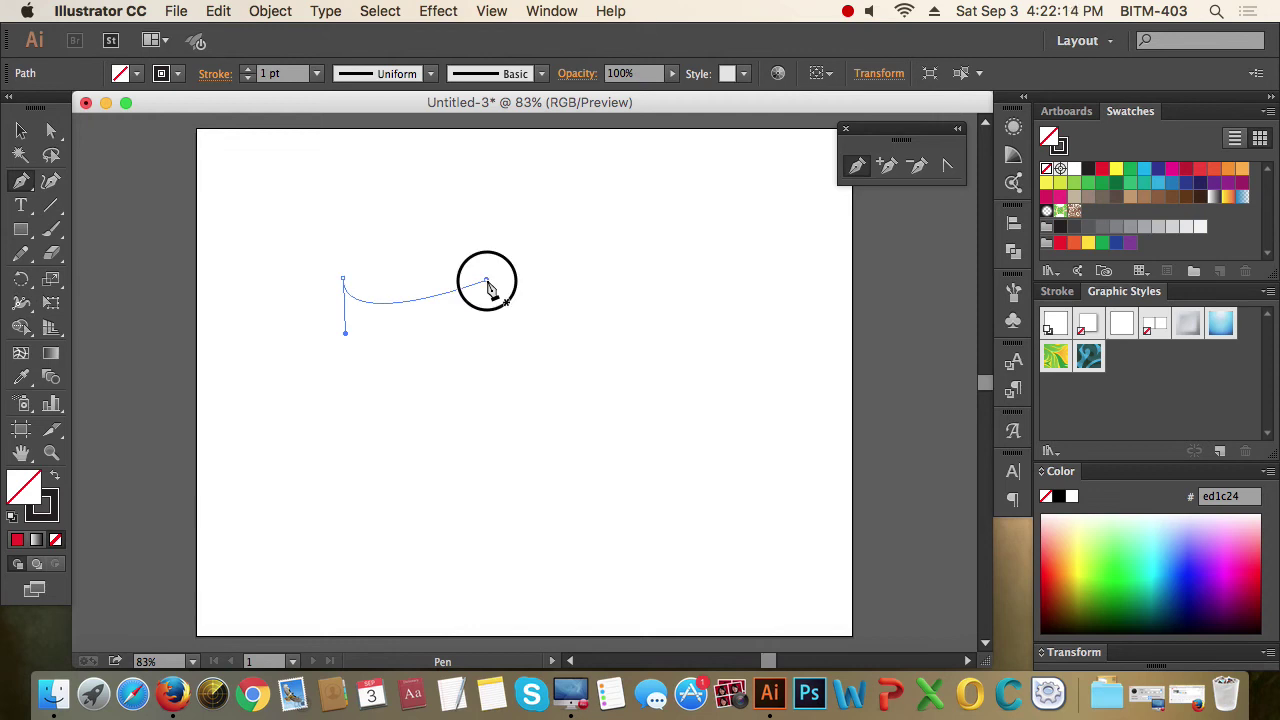
left_click_drag(487, 283, 487, 225)
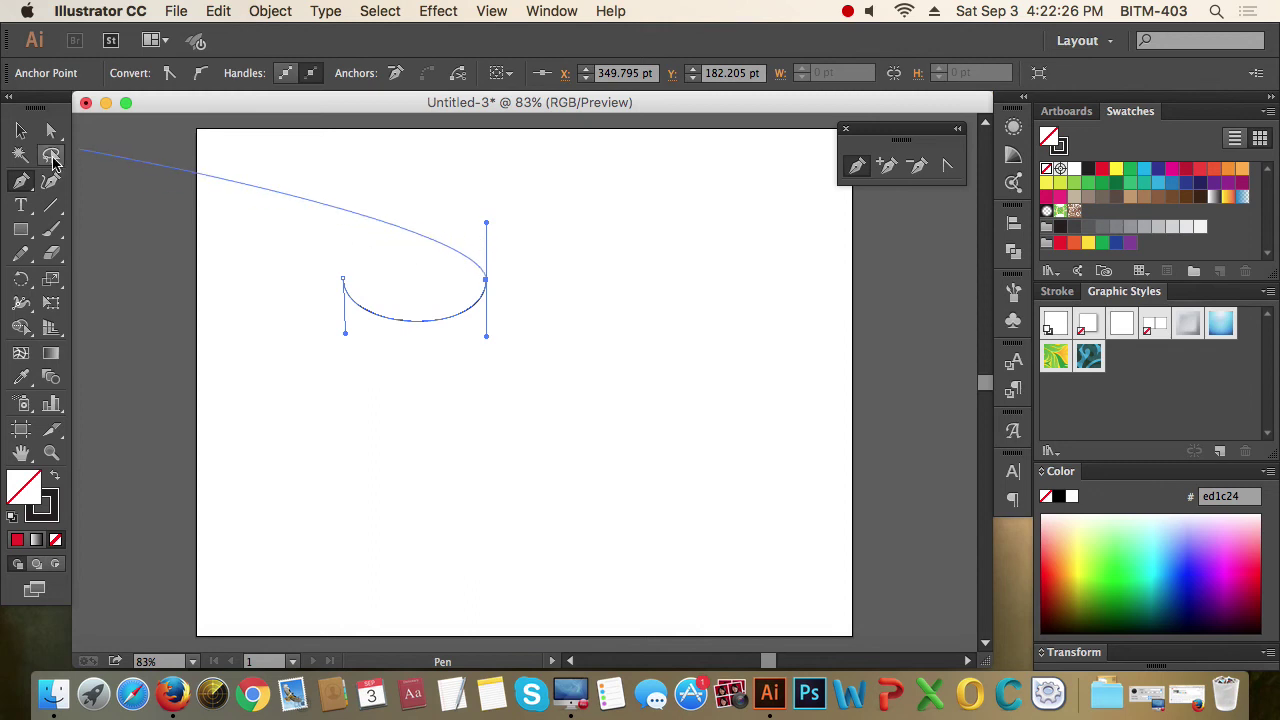
- End the U-shaped path and delete it from the artboard
left_click(21, 131)
left_click(457, 183)
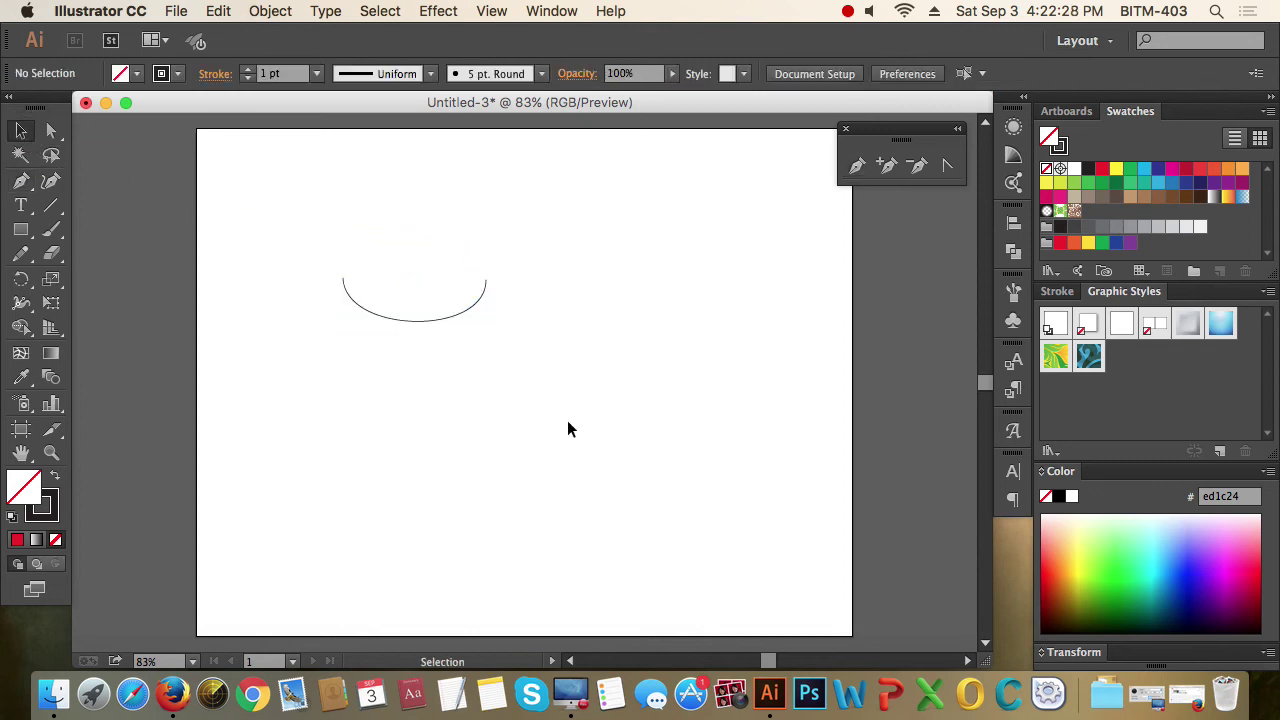
left_click_drag(567, 429, 592, 390)
key("Delete")
- Draw an arched Pen curve from a corner point to a smooth point with its handle extended downward, and end the path
left_click(21, 180)
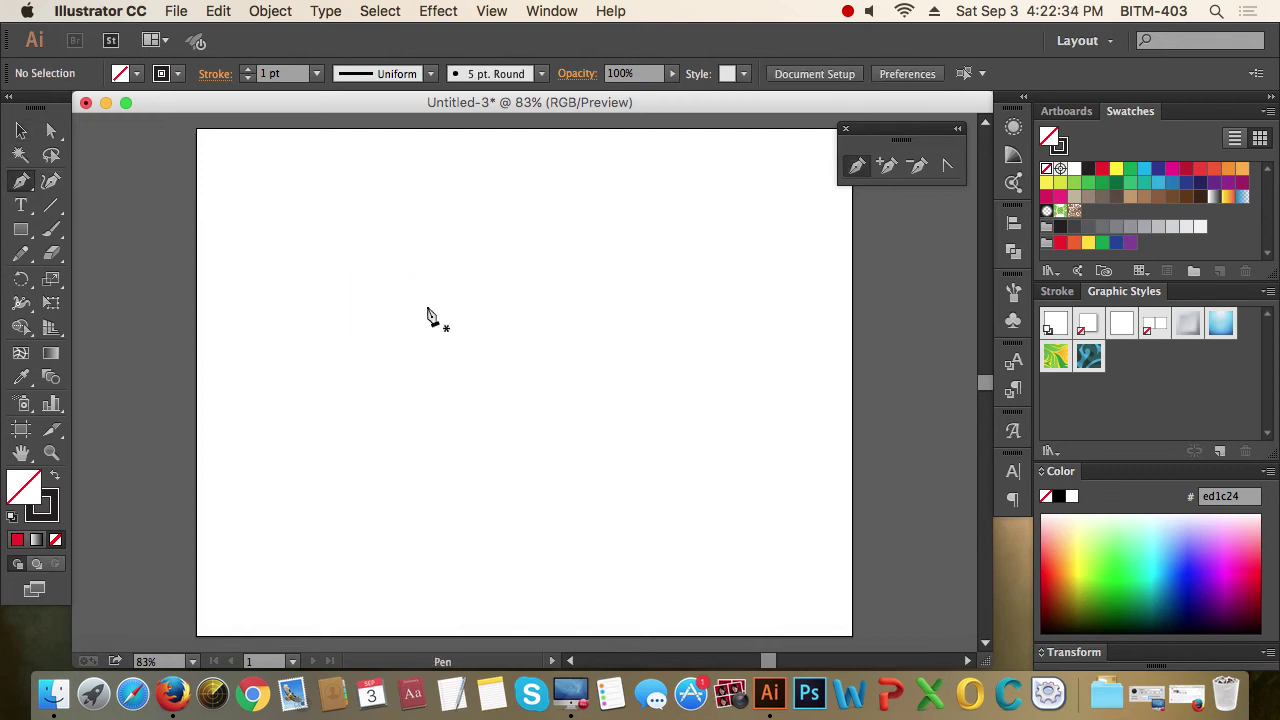
left_click(378, 285)
left_click(591, 287)
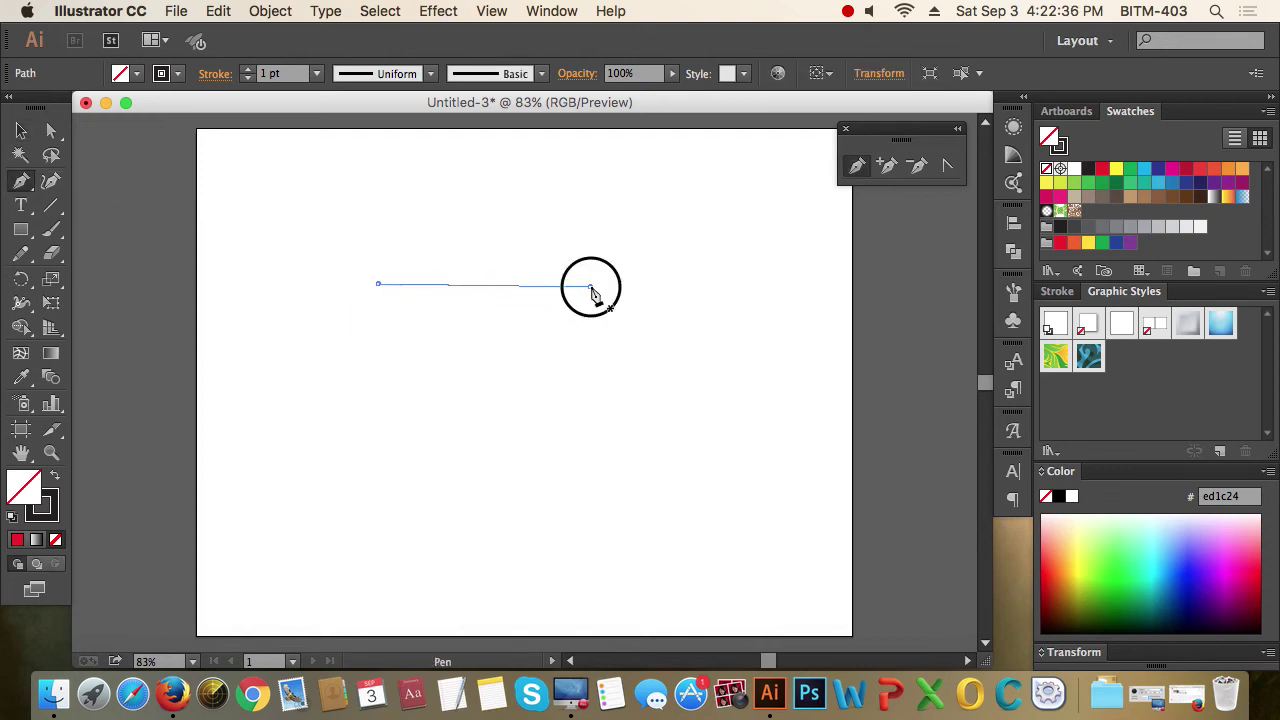
left_click_drag(591, 289, 598, 394)
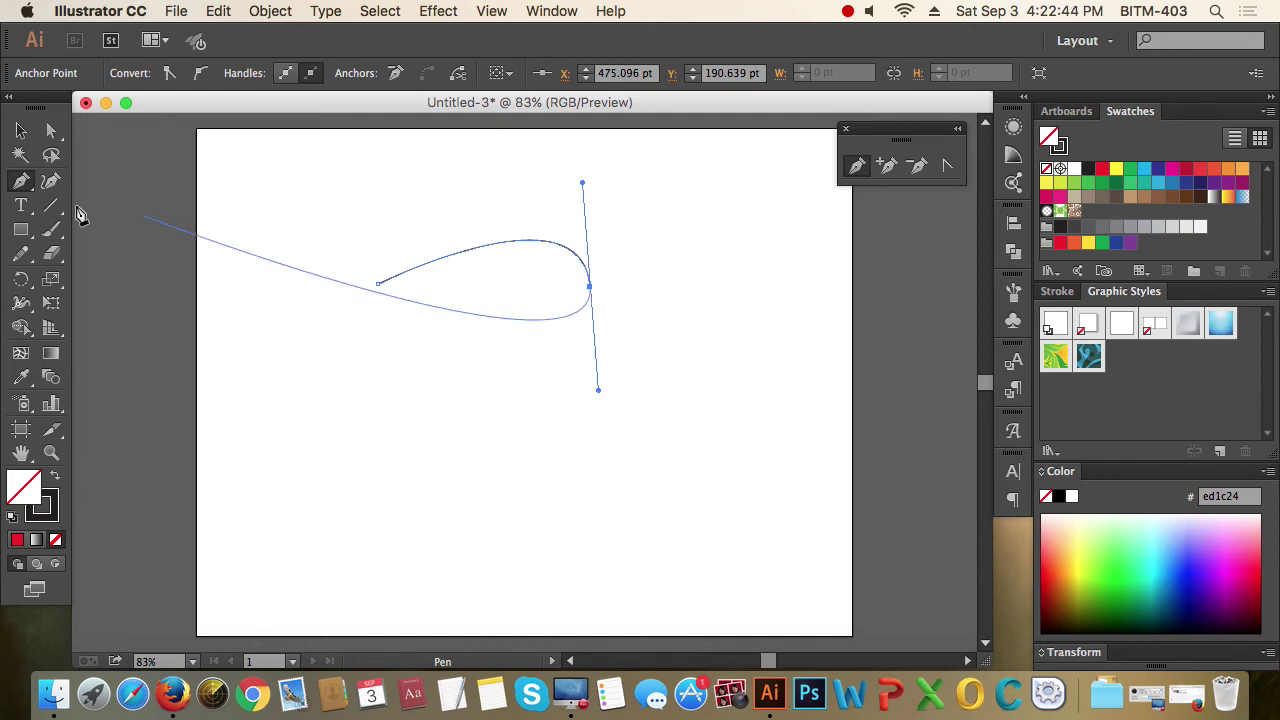
left_click(20, 130)
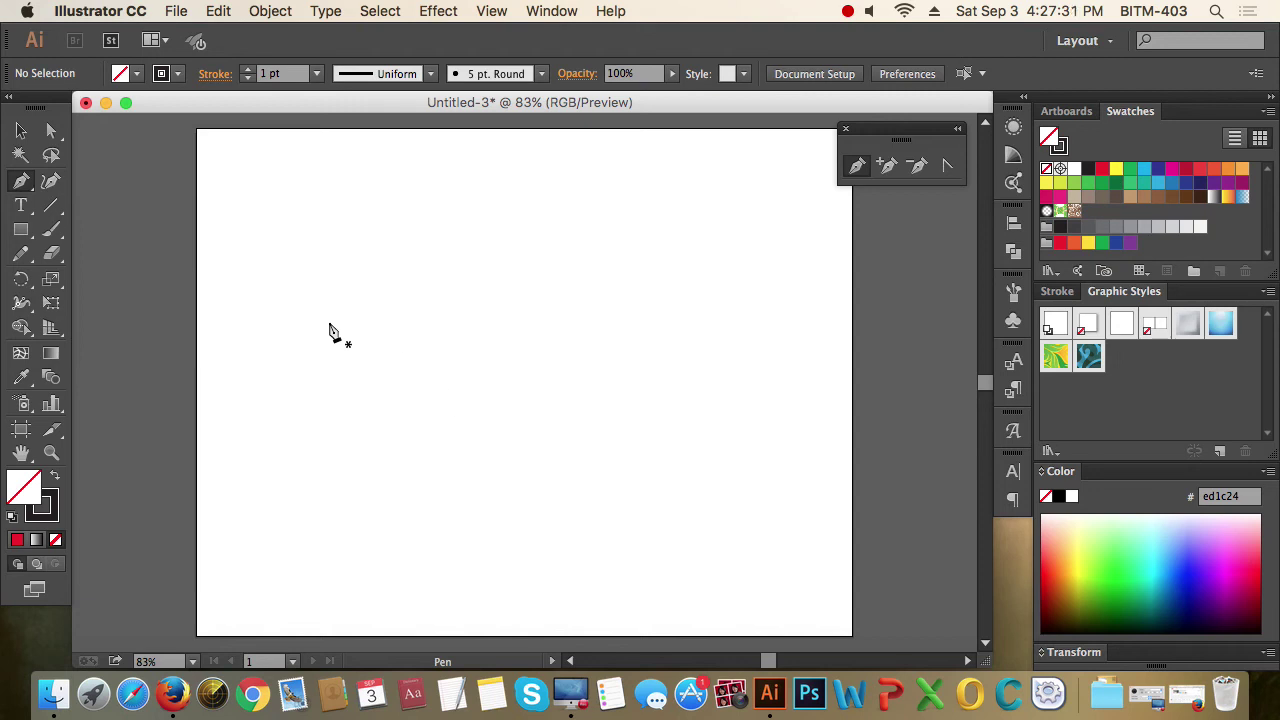
- Draw an S-shaped curve from two smooth Pen anchors, extending both handles downward and constraining them to vertical
left_click_drag(320, 319, 311, 366)
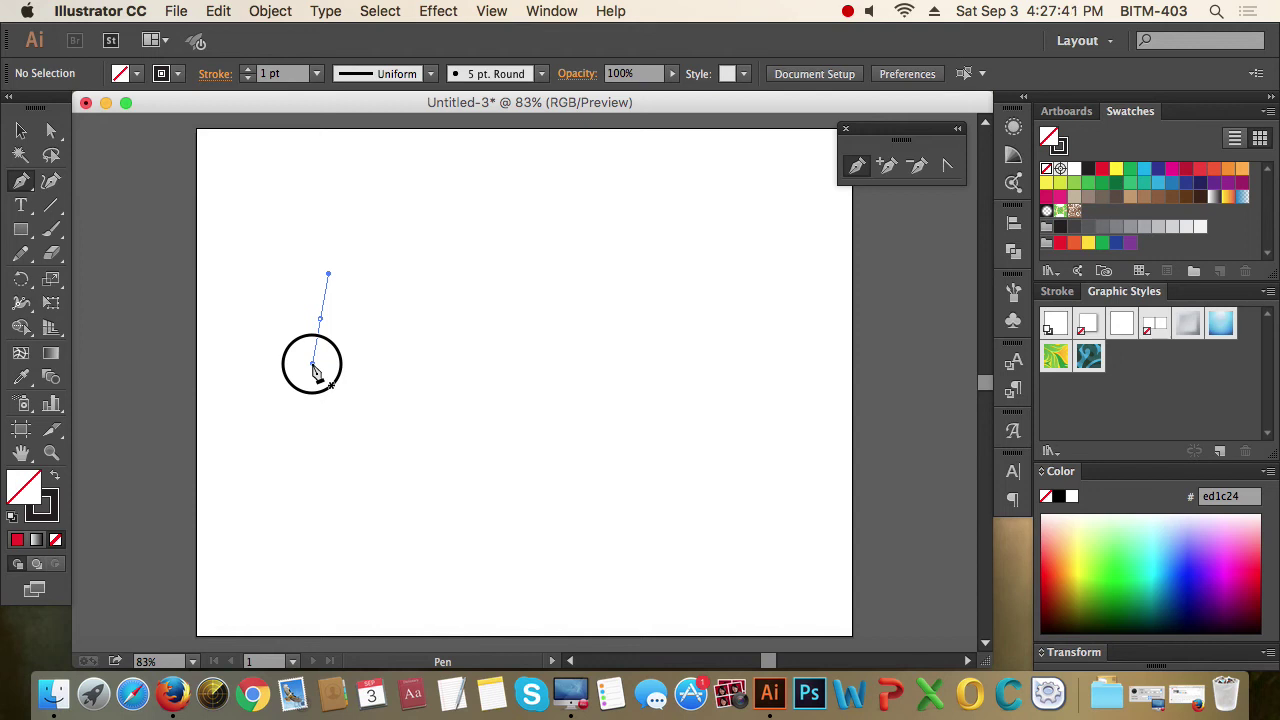
left_click_drag(312, 363, 322, 357)
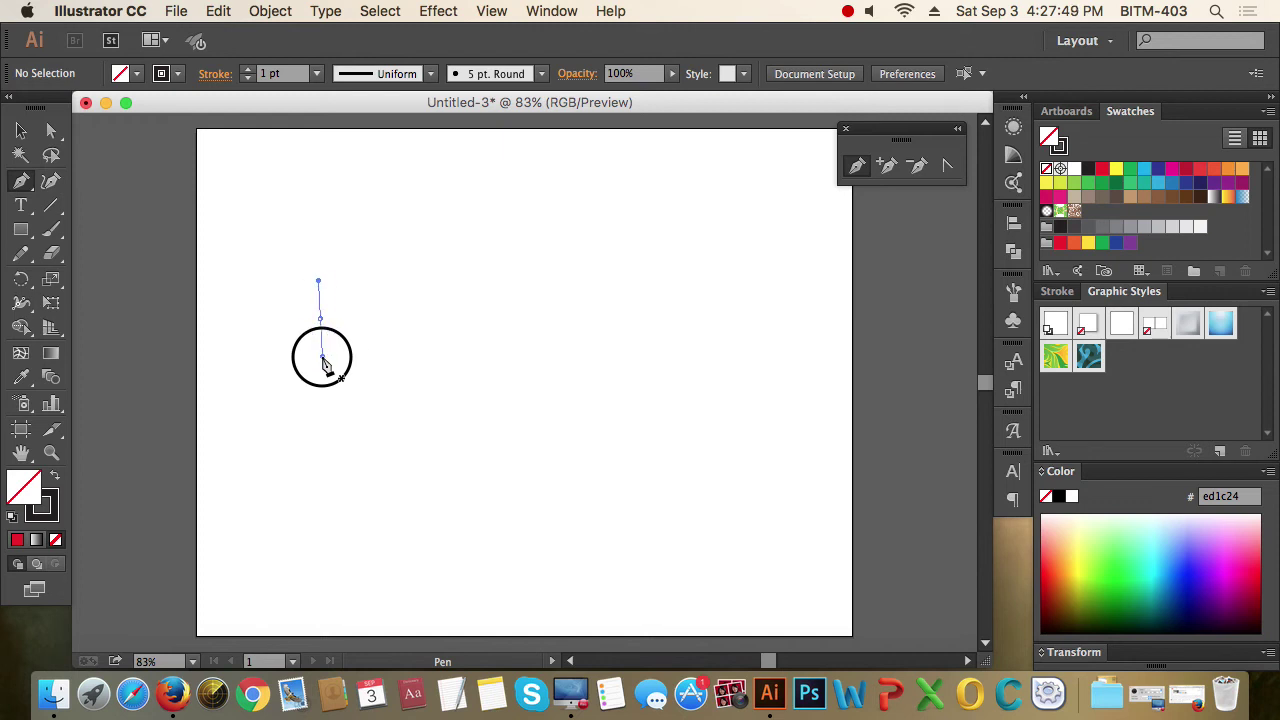
left_click_drag(322, 358, 315, 392)
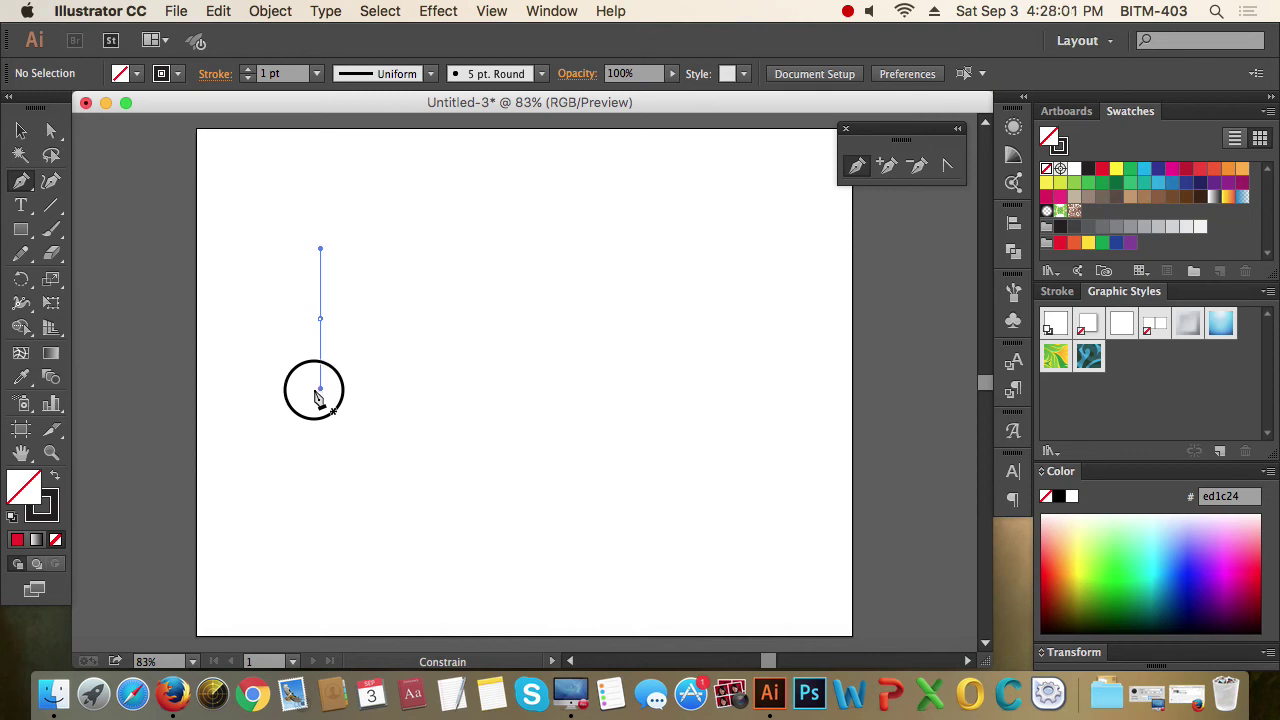
left_click_drag(316, 396, 314, 391)
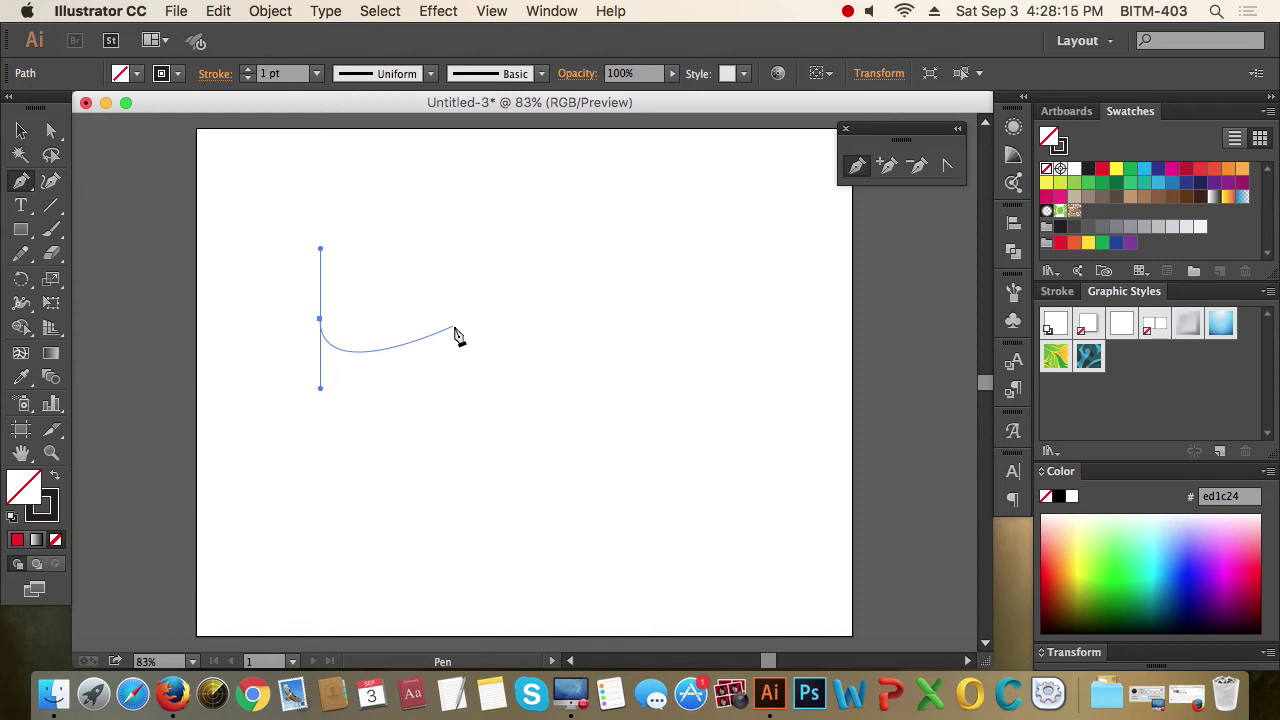
left_click(454, 330)
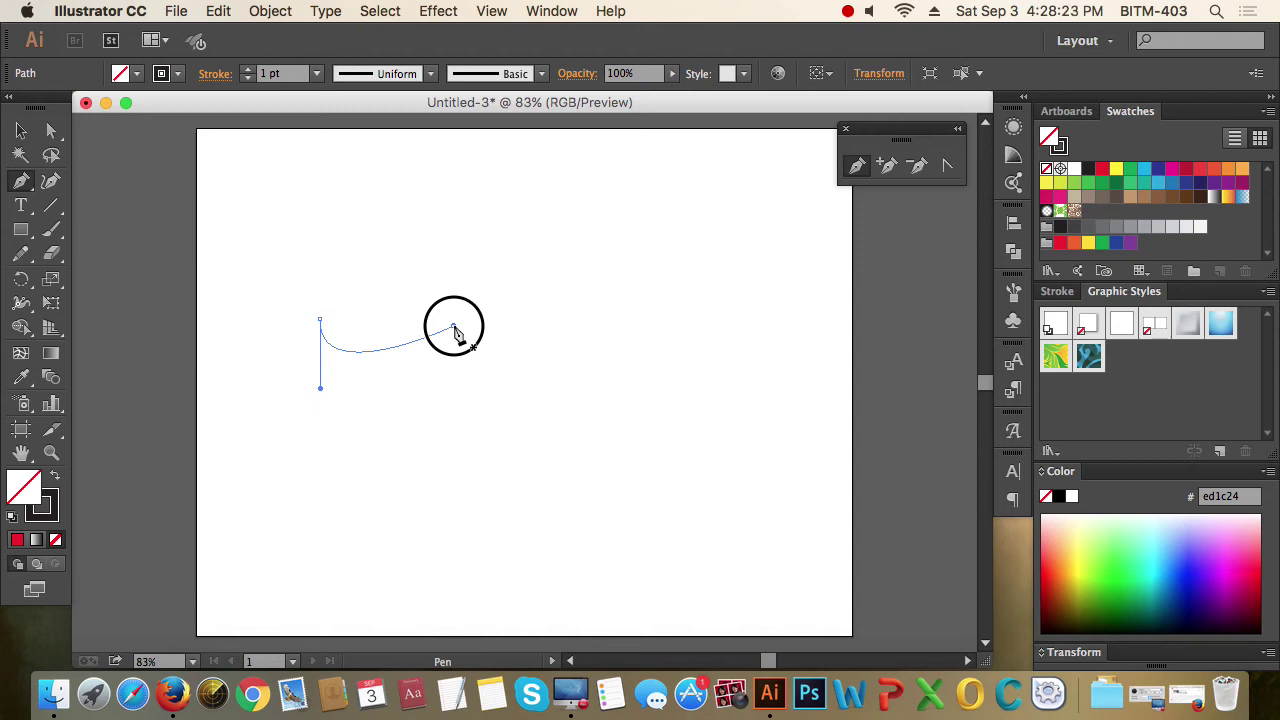
left_click_drag(454, 326, 449, 394)
key("shift")
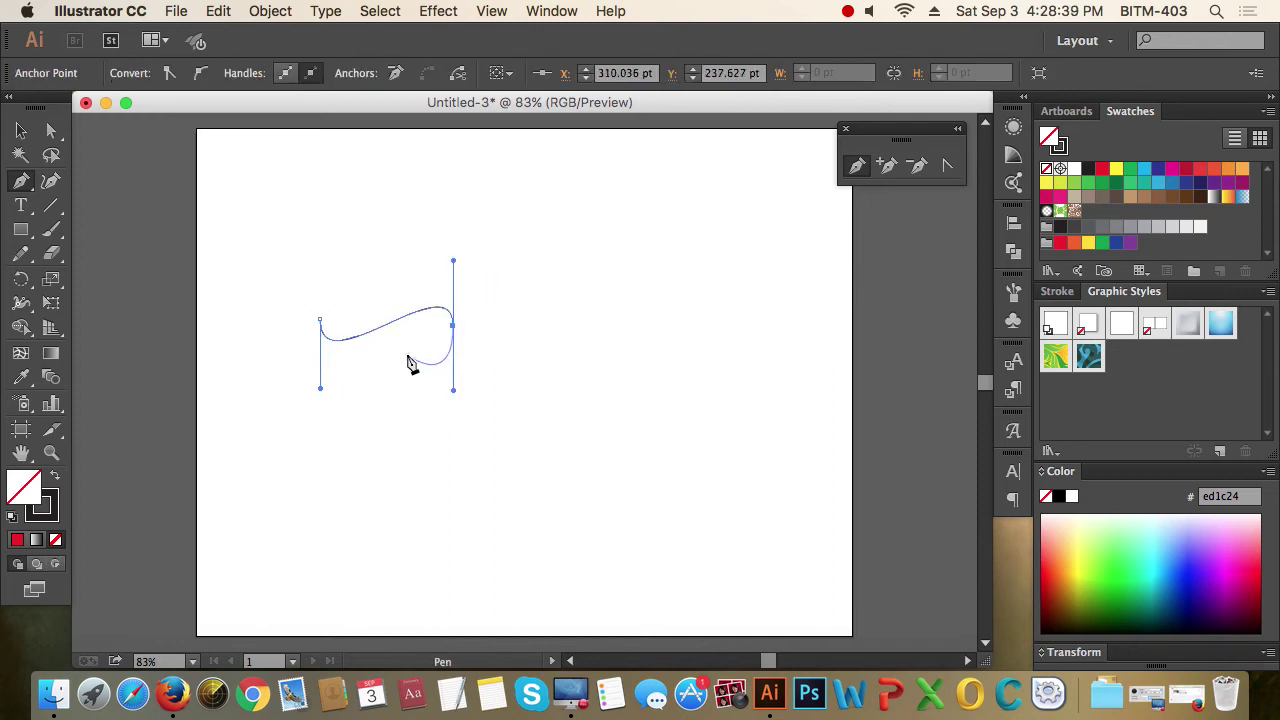
- End the S-shaped Pen path and deselect it
left_click(20, 130)
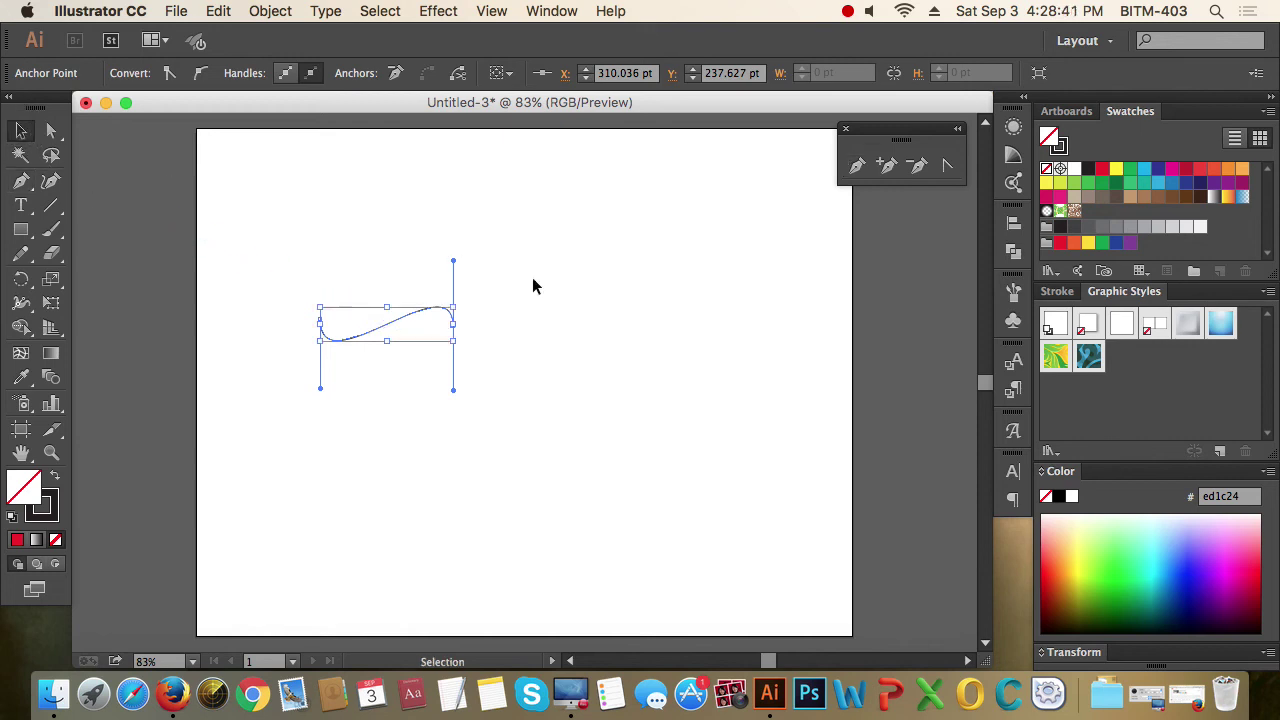
left_click(565, 304)
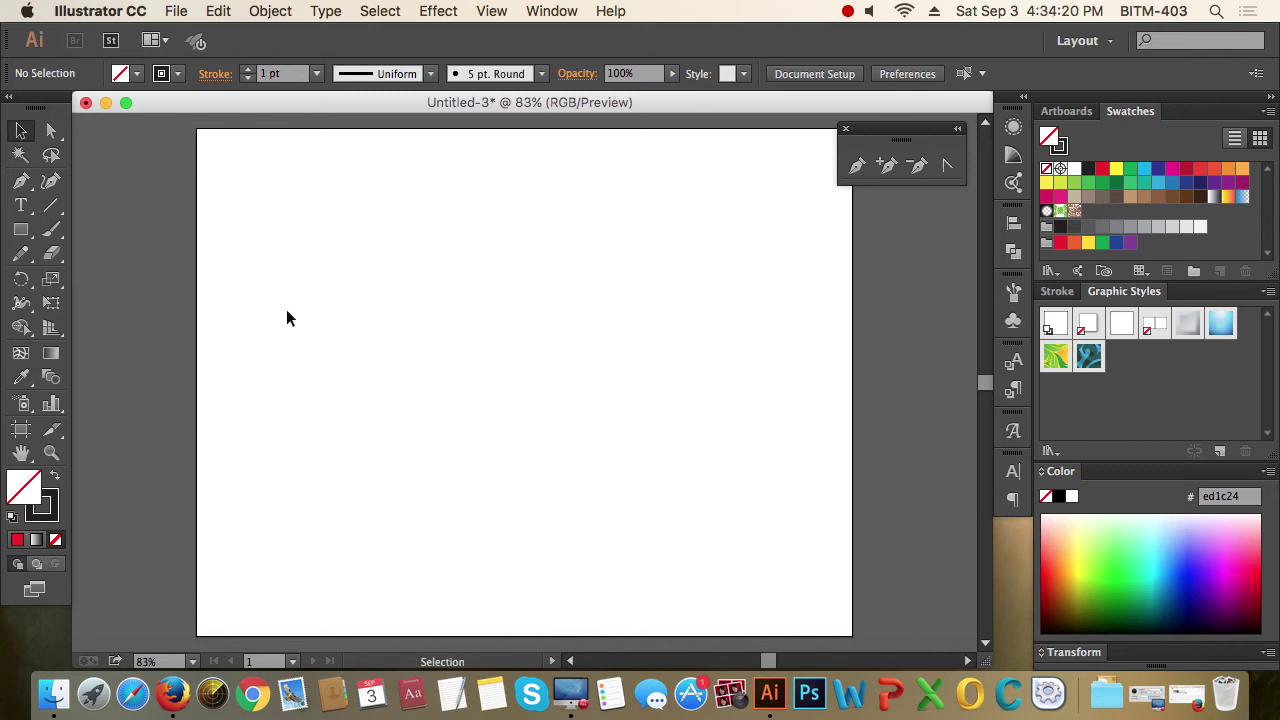
- Draw a large, slightly rotated five-pointed star in the middle of the artboard with the Star tool
left_click(20, 229)
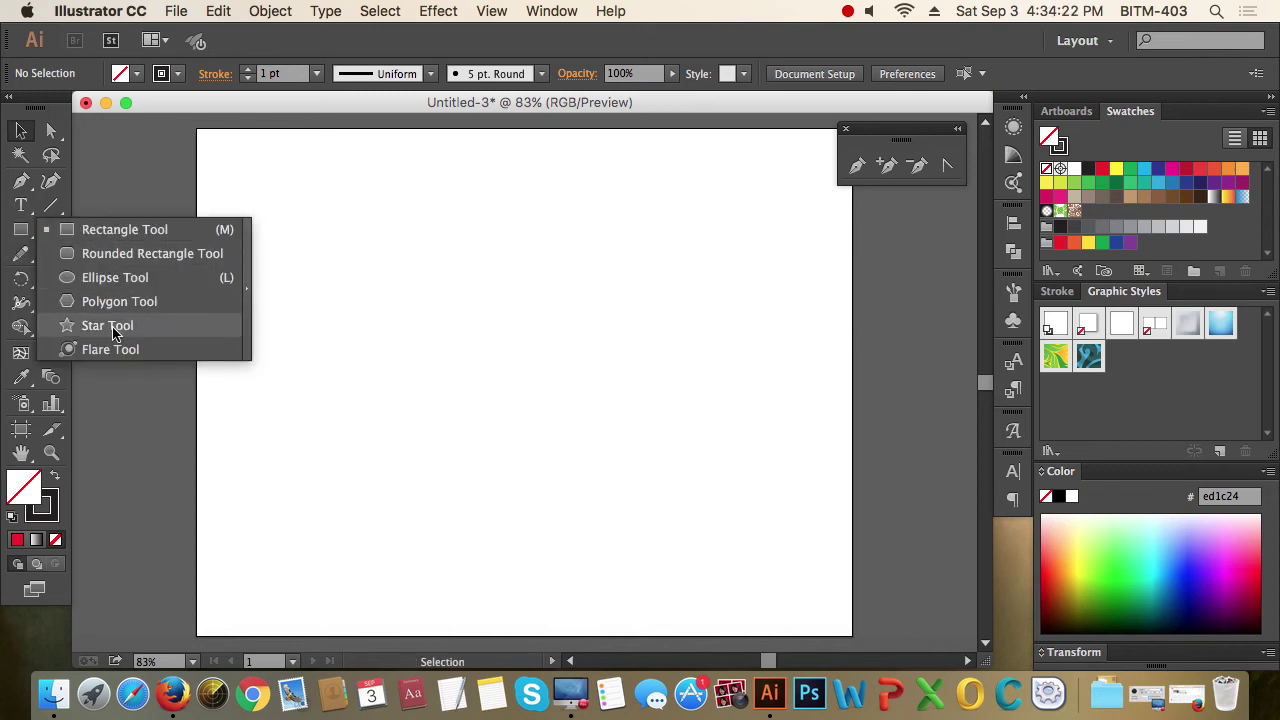
left_click(118, 328)
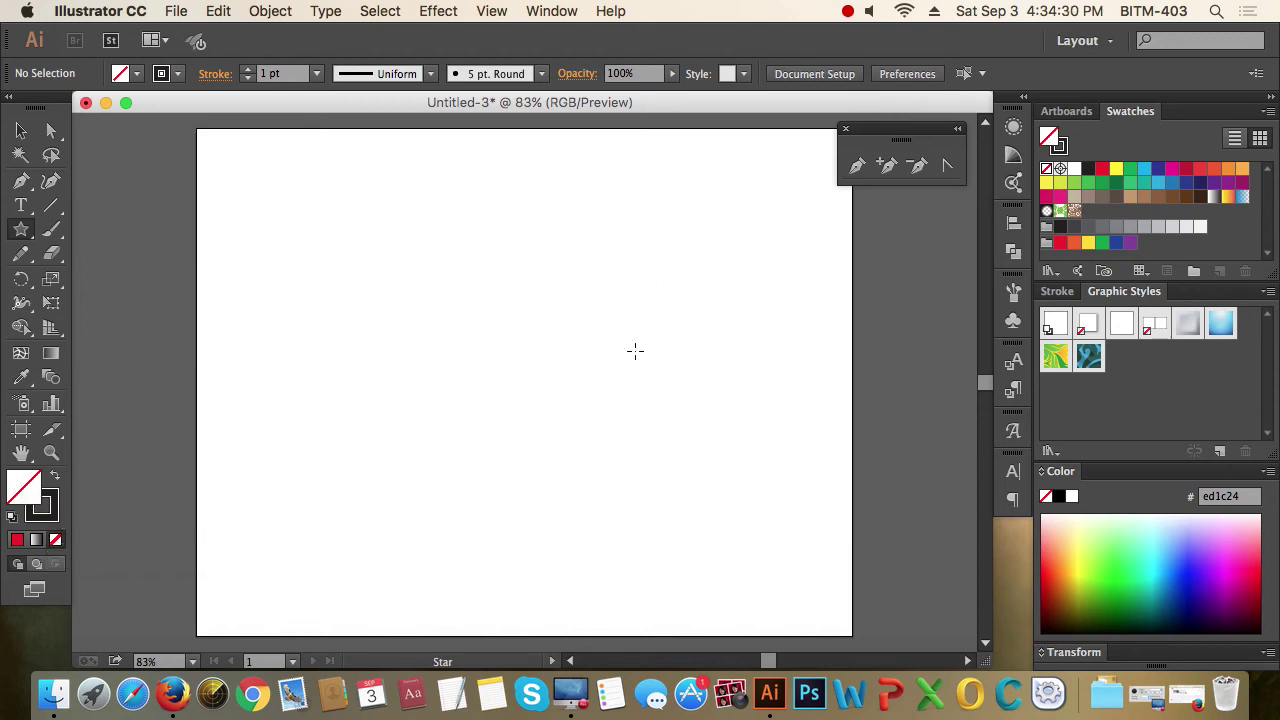
left_click_drag(511, 354, 677, 311)
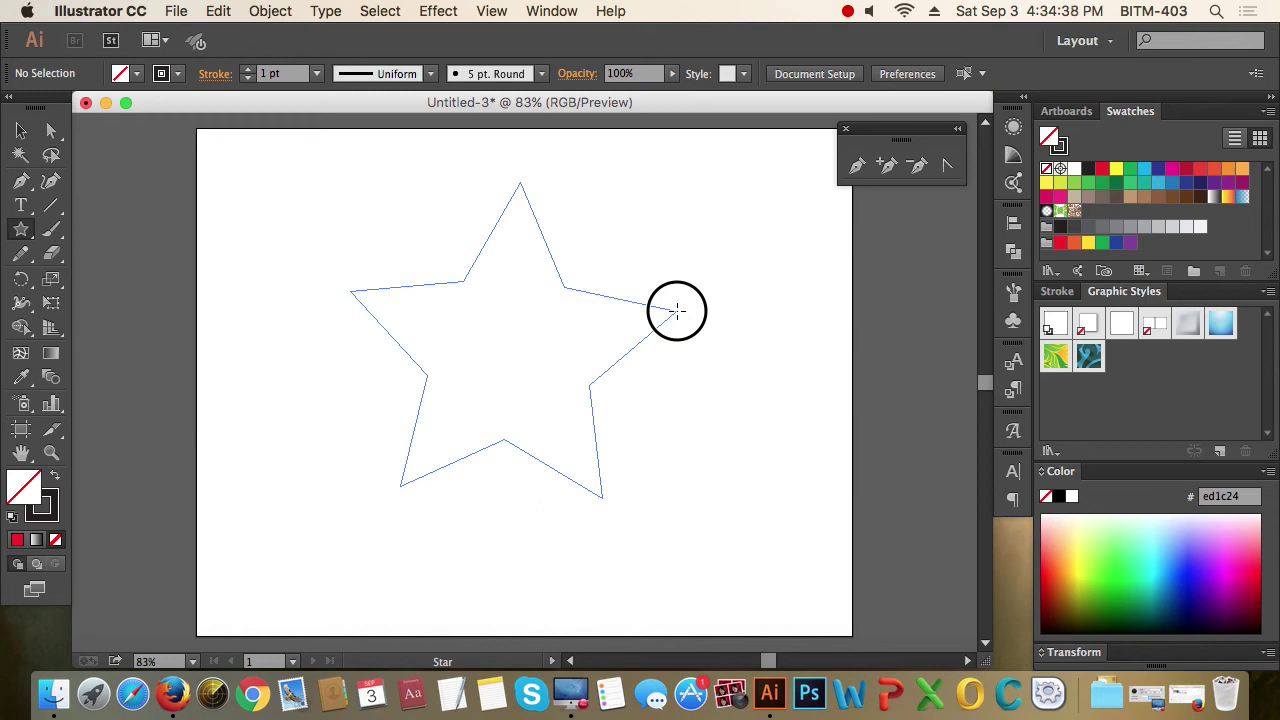
left_click_drag(677, 311, 677, 311)
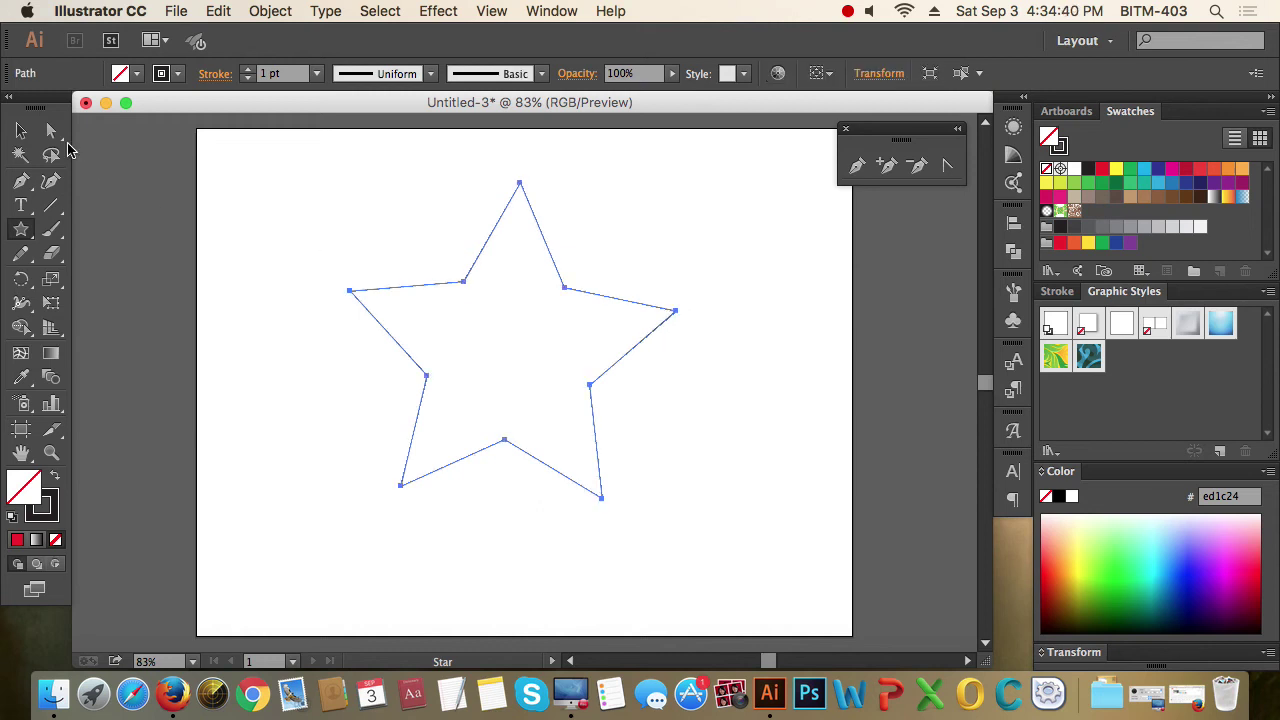
- Convert the drawn star into a guide and leave nothing selected
left_click(21, 130)
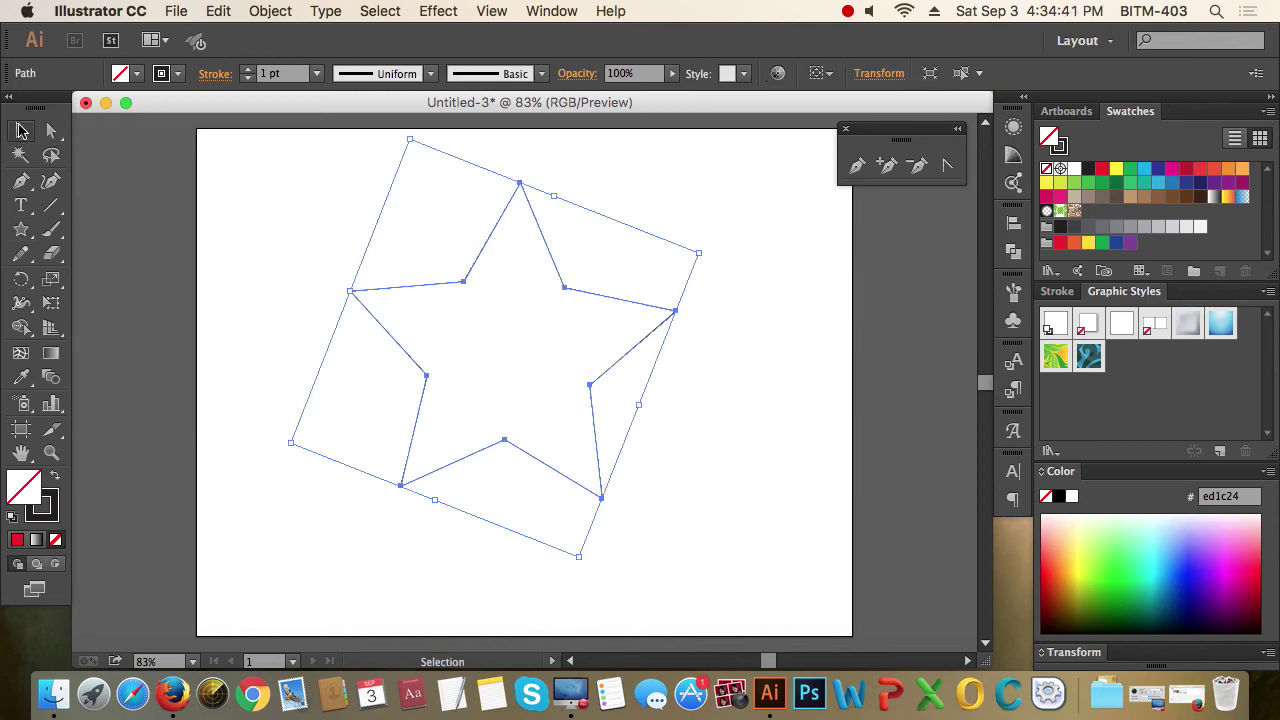
right_click(498, 227)
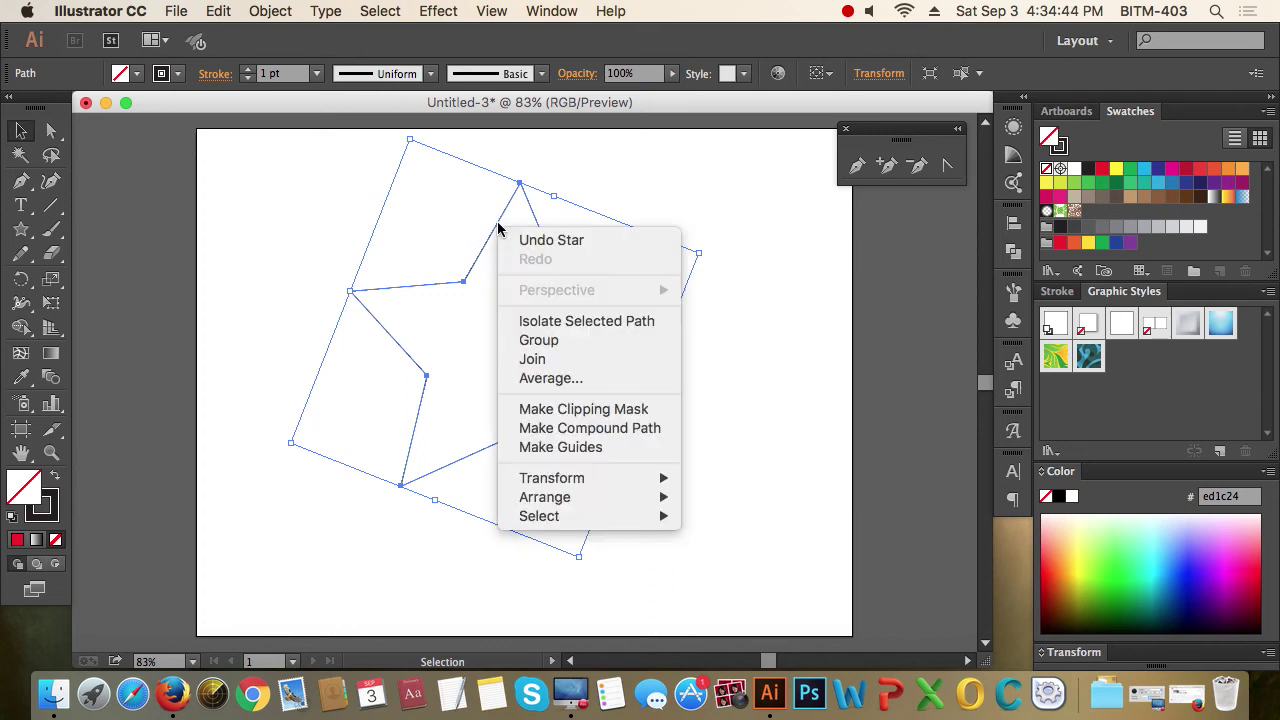
left_click(602, 451)
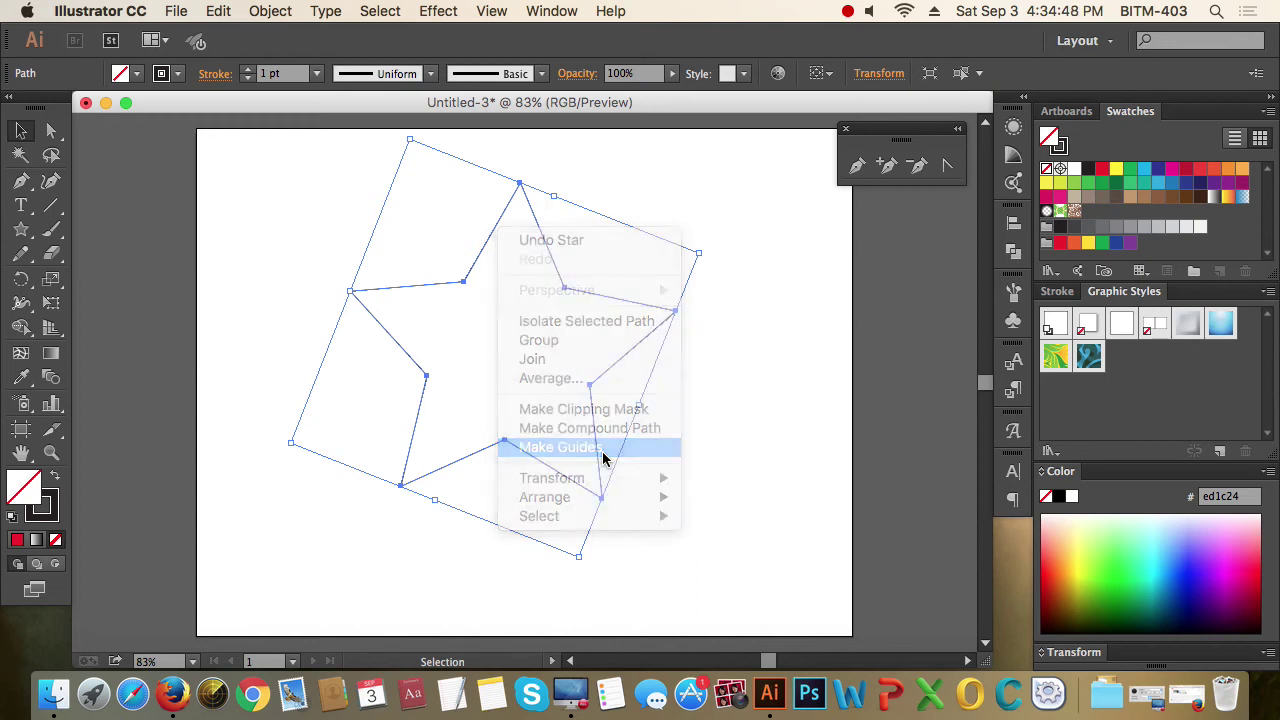
left_click_drag(697, 278, 491, 400)
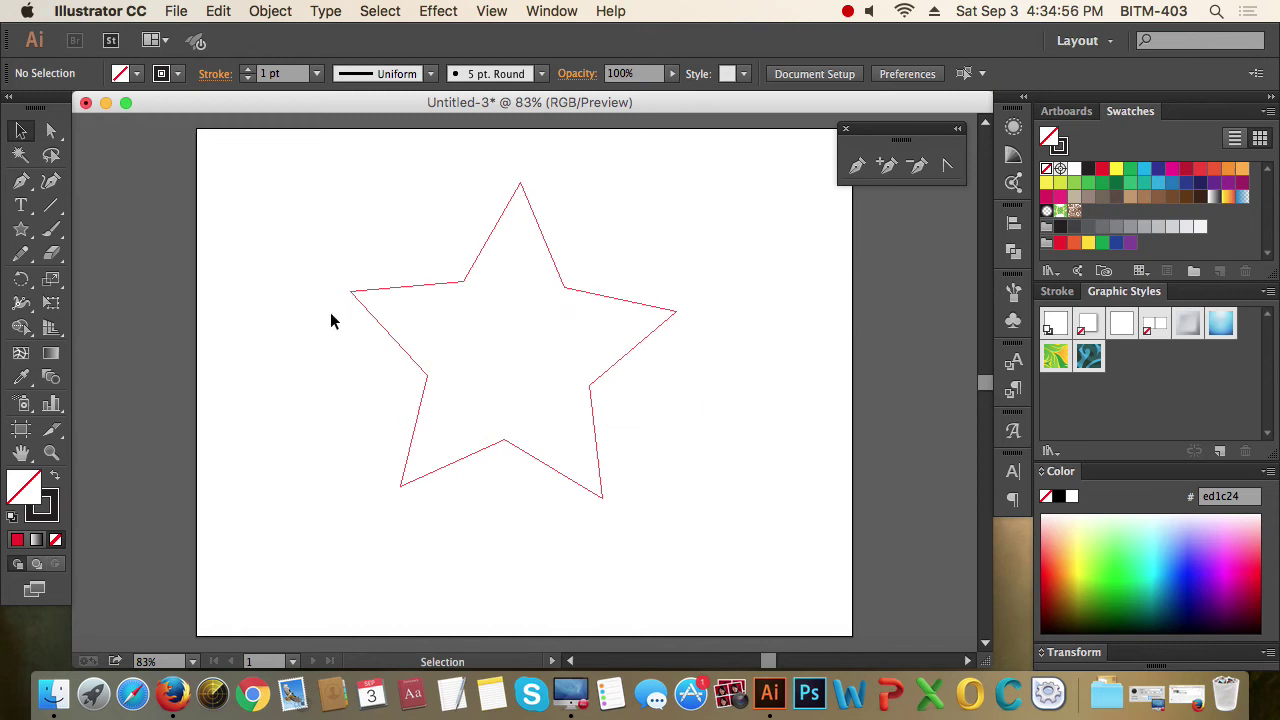
- Trace the star guide corner by corner with straight Pen segments, close the path at the top tip and deselect it
left_click(859, 168)
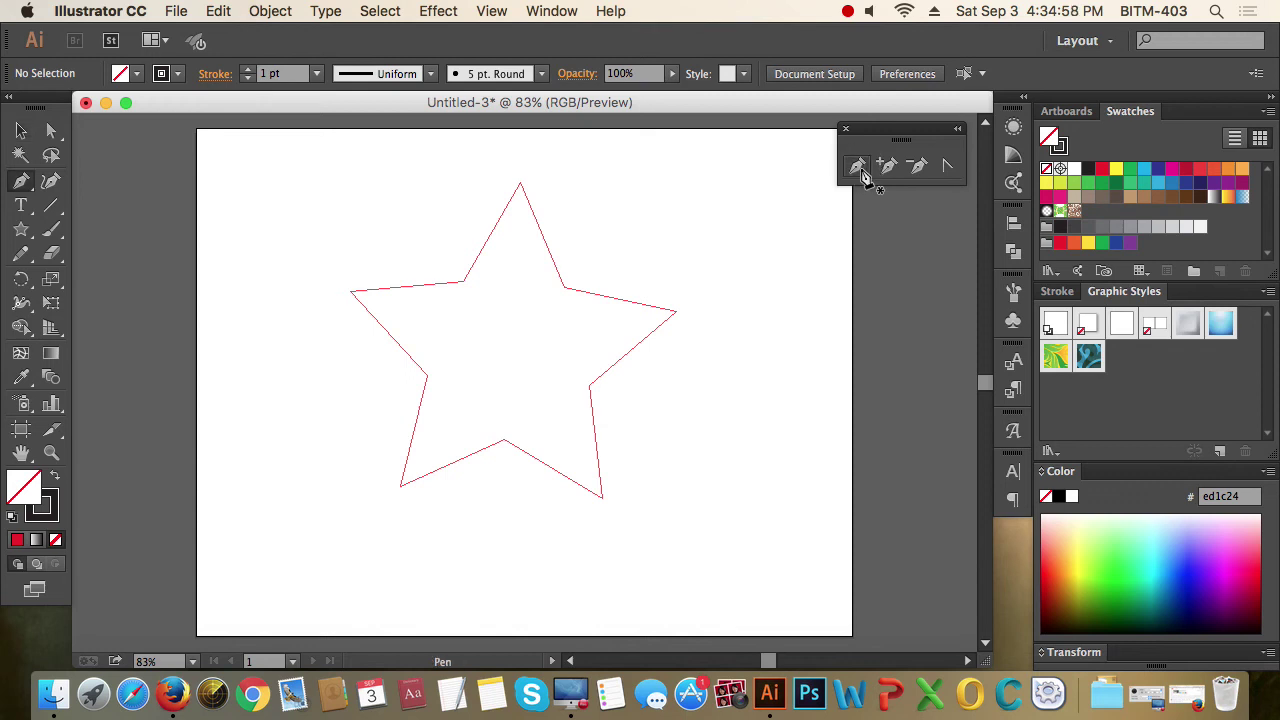
left_click(521, 184)
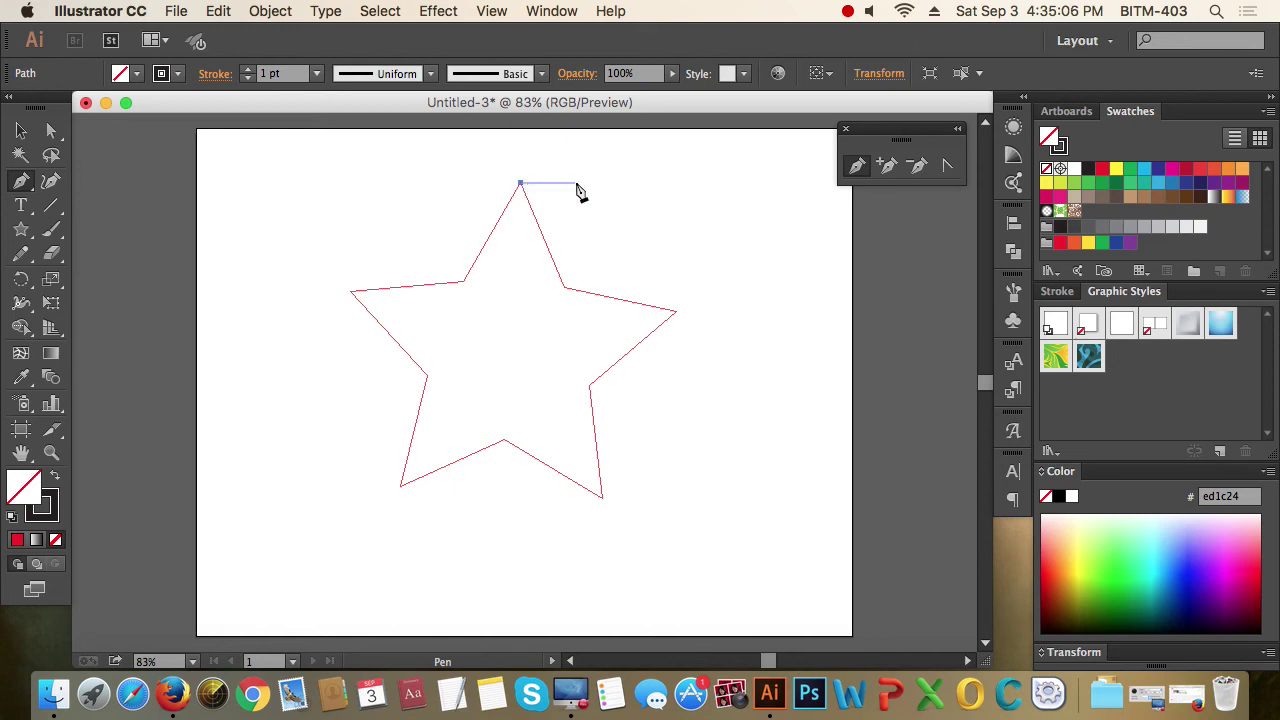
left_click(520, 186)
left_click(565, 290)
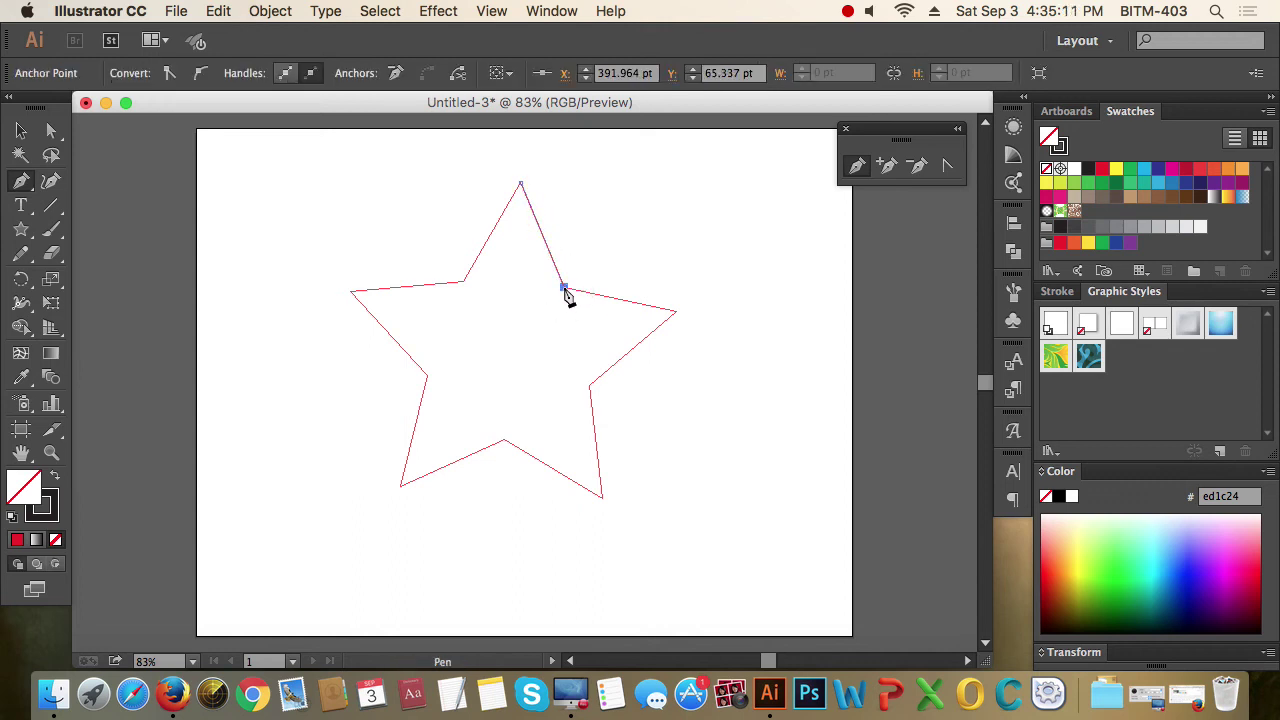
left_click(678, 314)
left_click(589, 387)
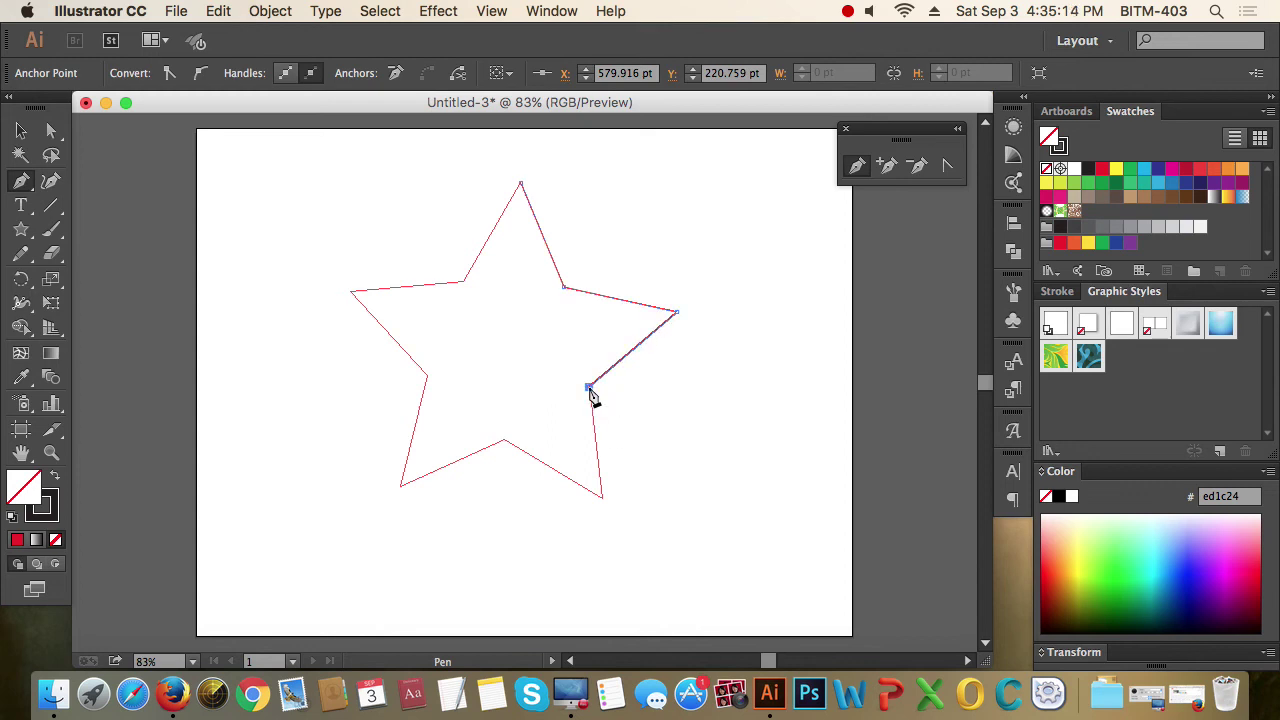
left_click(602, 497)
left_click(503, 441)
left_click(401, 486)
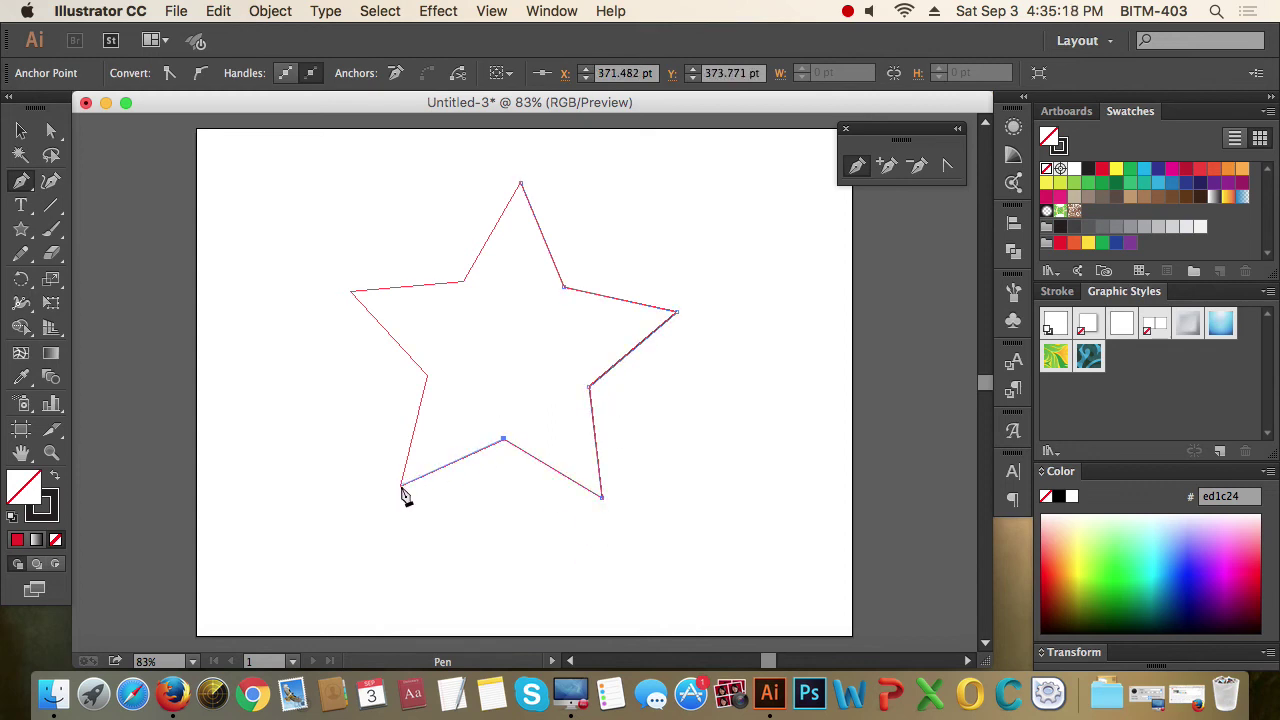
left_click(428, 379)
left_click(351, 291)
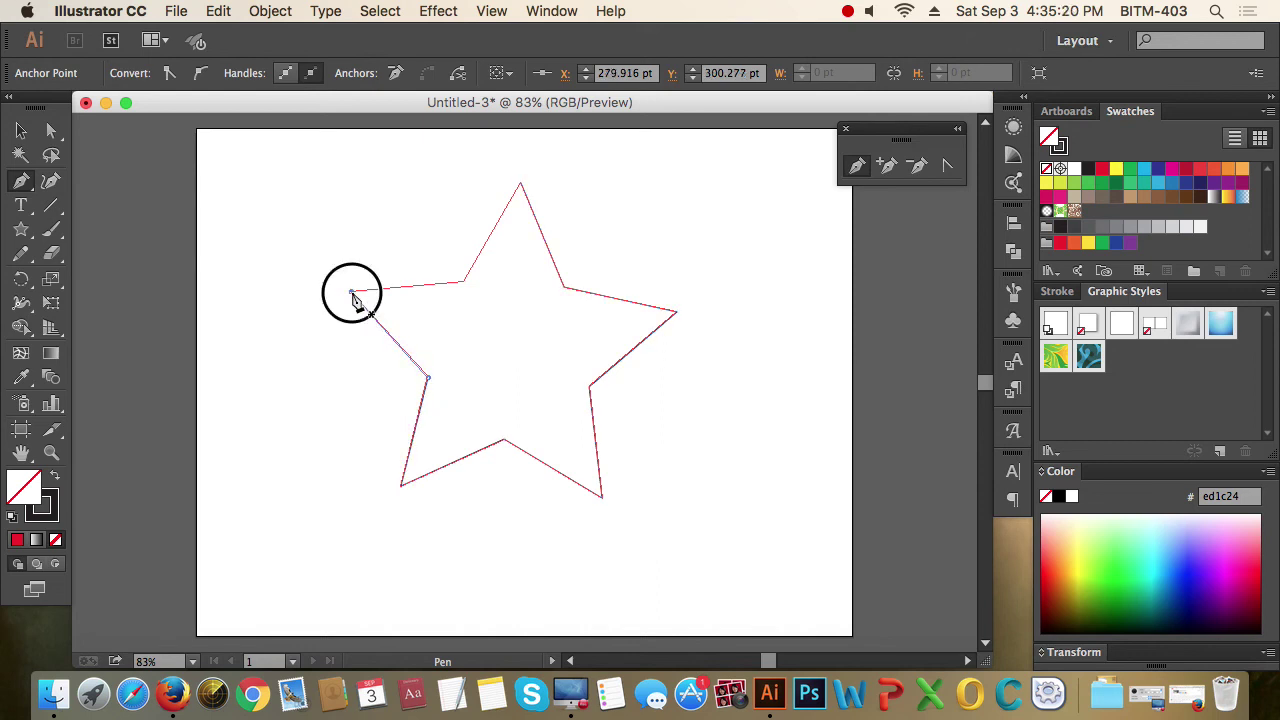
left_click(464, 281)
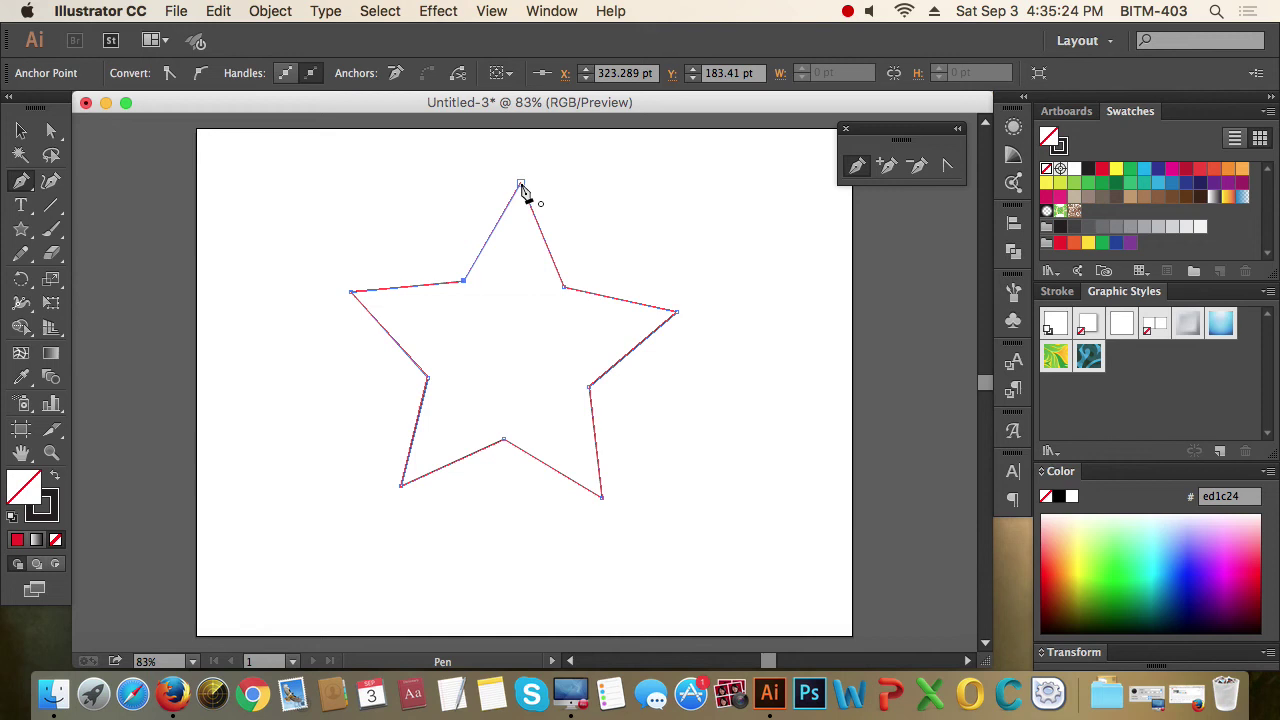
left_click(520, 185)
left_click(20, 133)
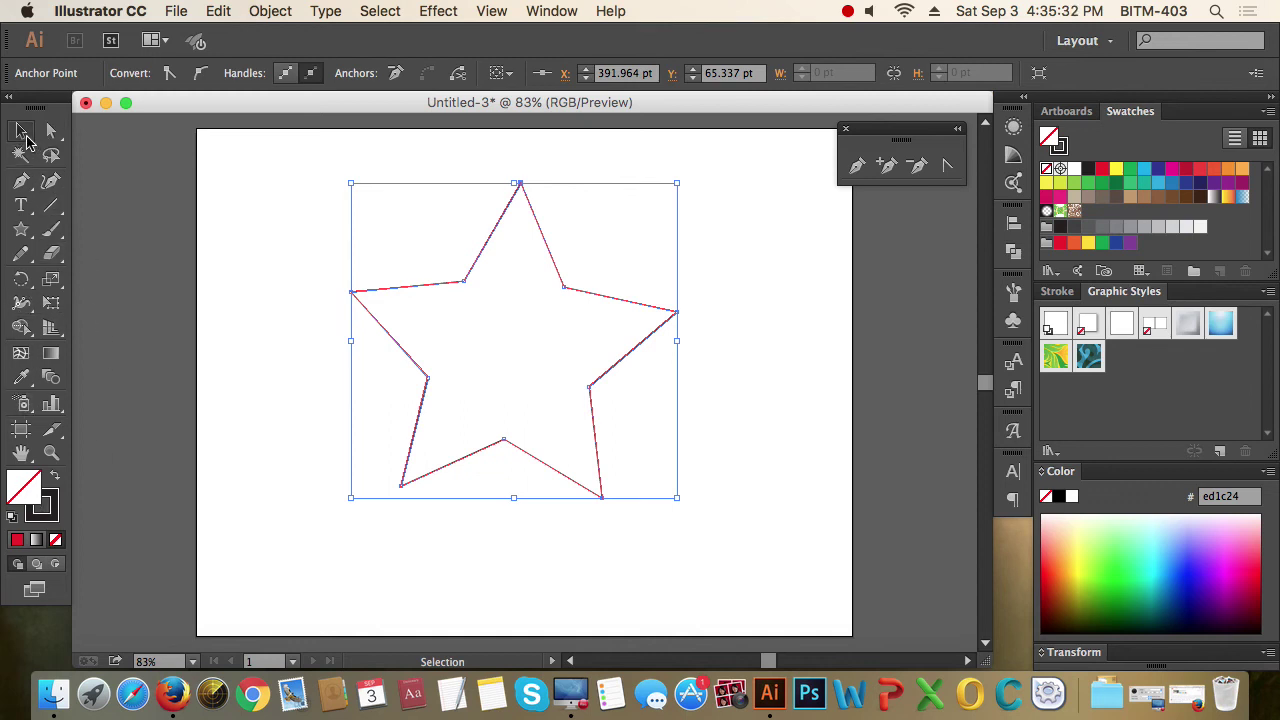
left_click(616, 249)
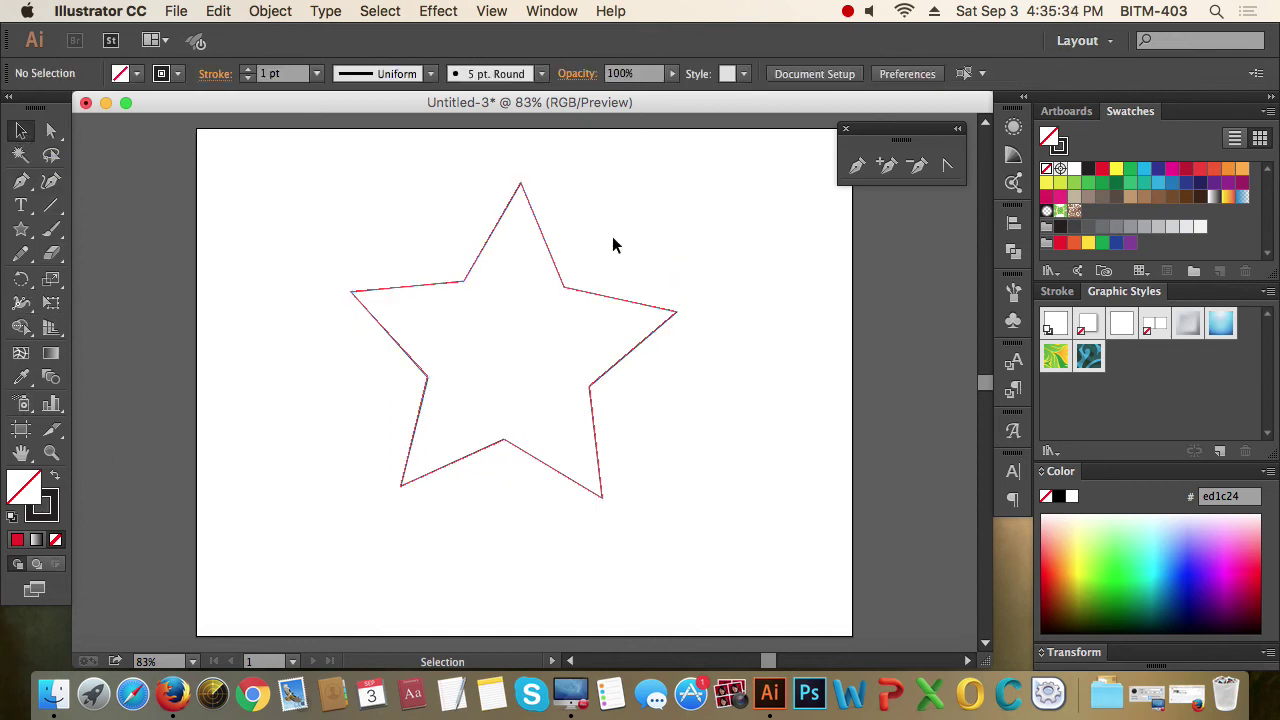
- Move the traced star off its guide toward the lower right, partly beyond the artboard edge, and deselect it
left_click(385, 190)
left_click_drag(385, 190, 458, 304)
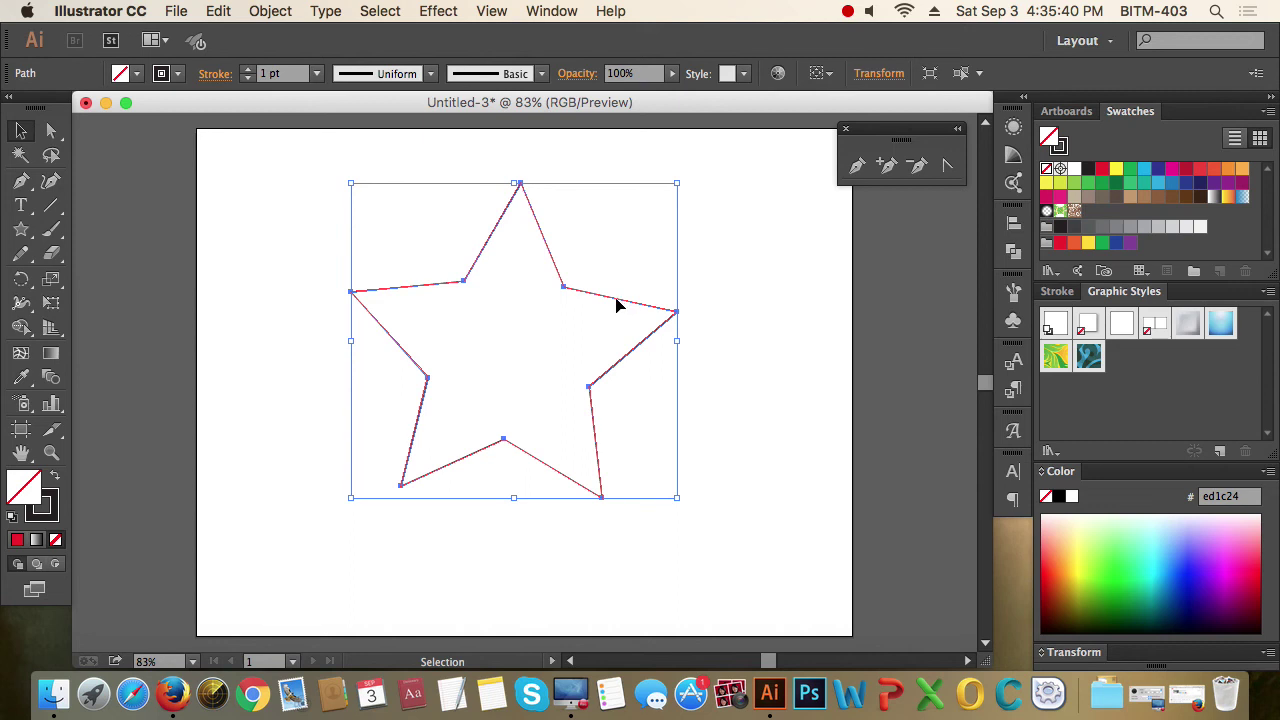
left_click_drag(616, 301, 913, 363)
left_click(914, 277)
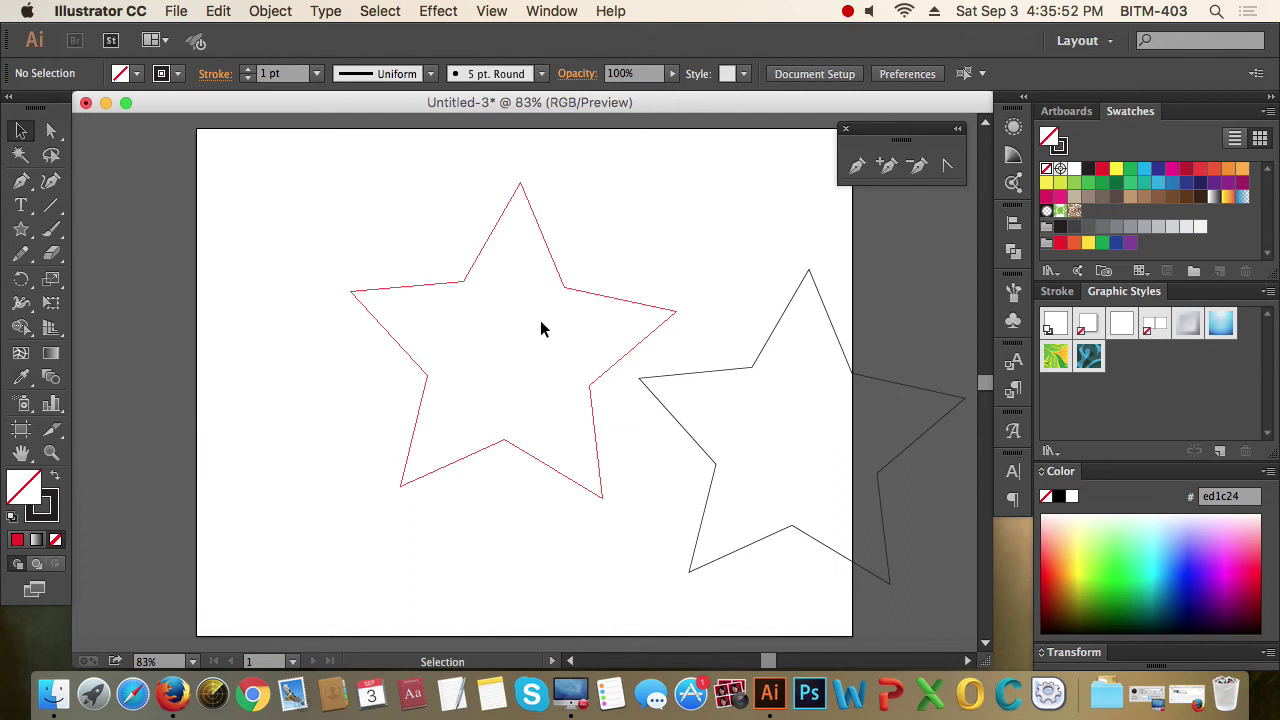
left_click_drag(688, 286, 760, 362)
left_click_drag(873, 381, 682, 340)
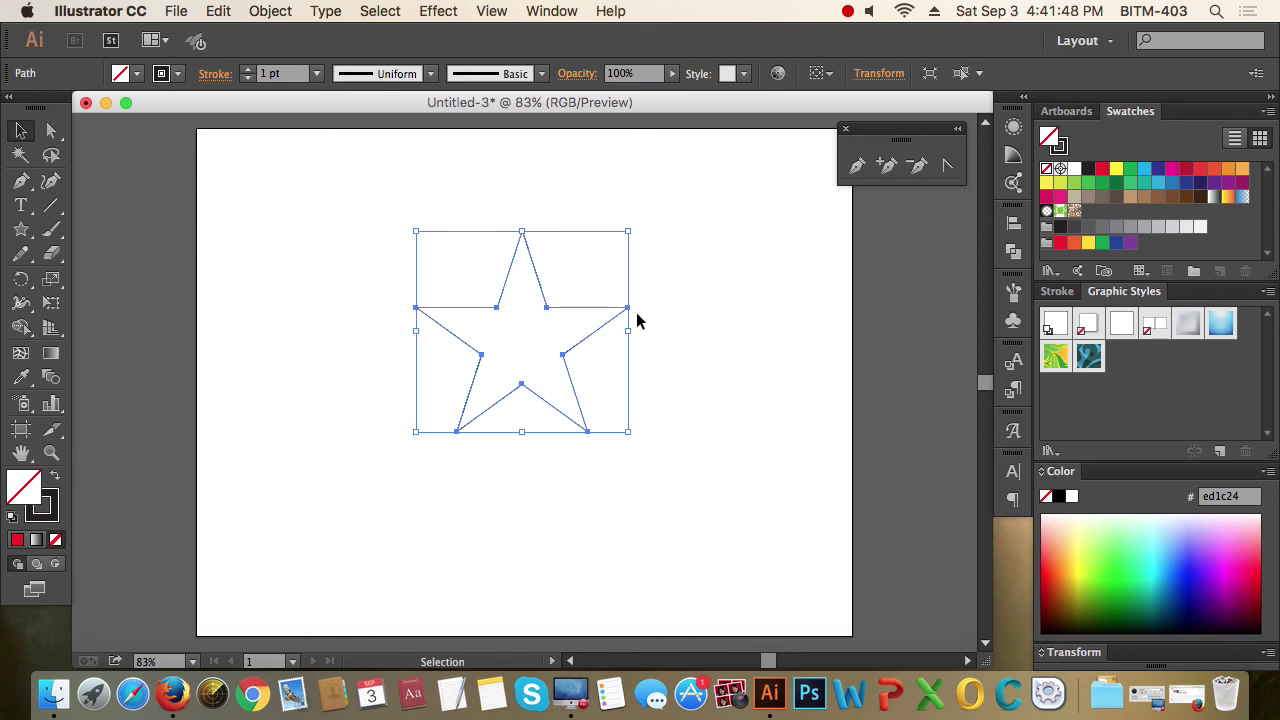
- Apply a Twist effect with a 45° angle to the upright star and expand its appearance
left_click(436, 12)
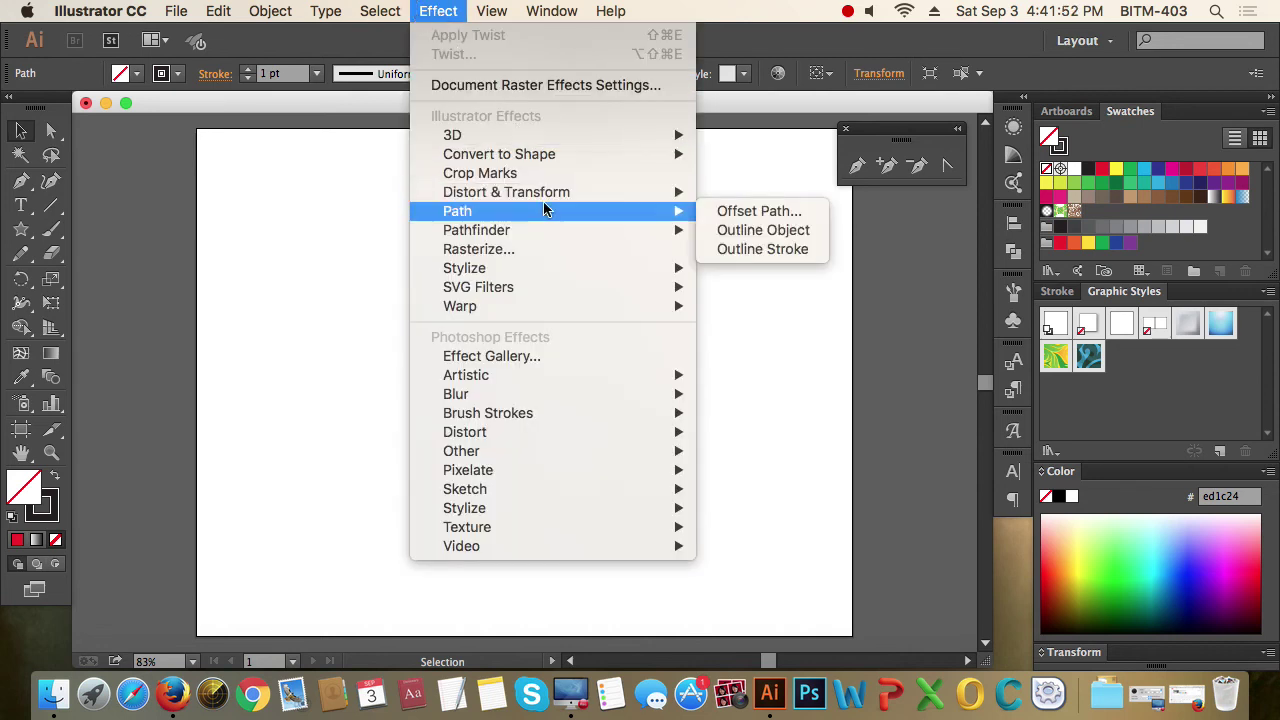
mouse_move(548, 198)
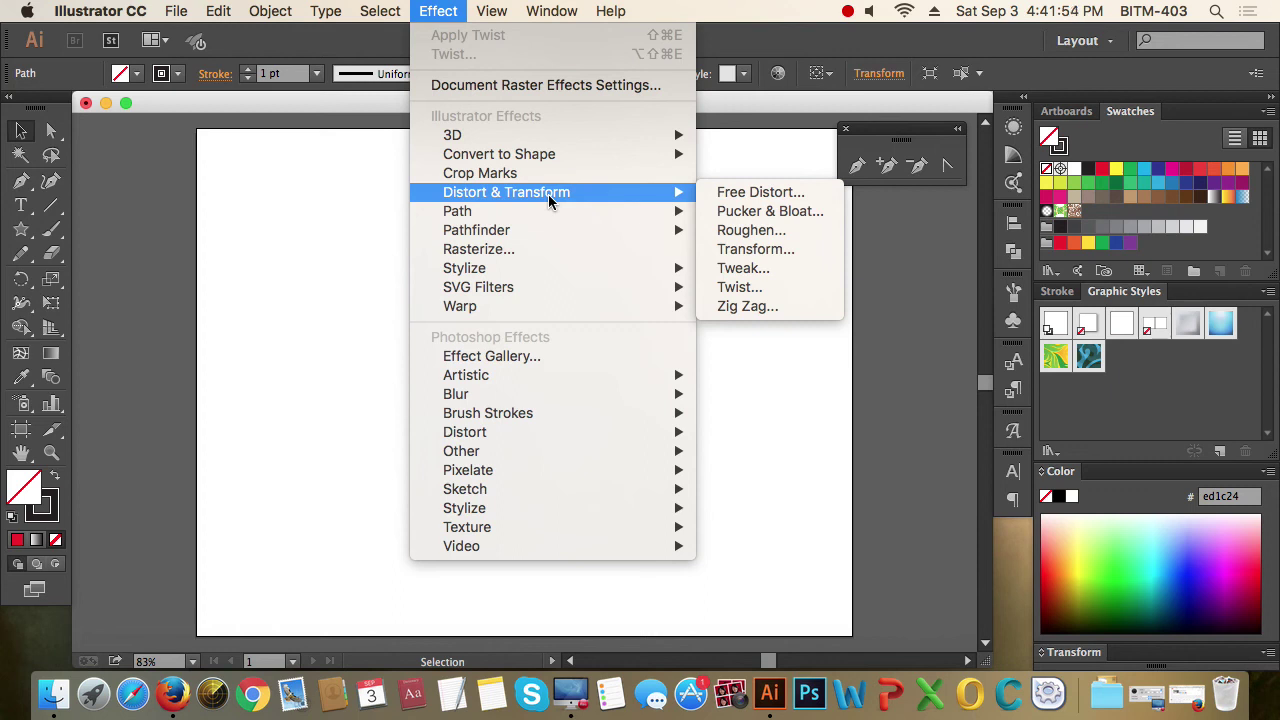
left_click(772, 297)
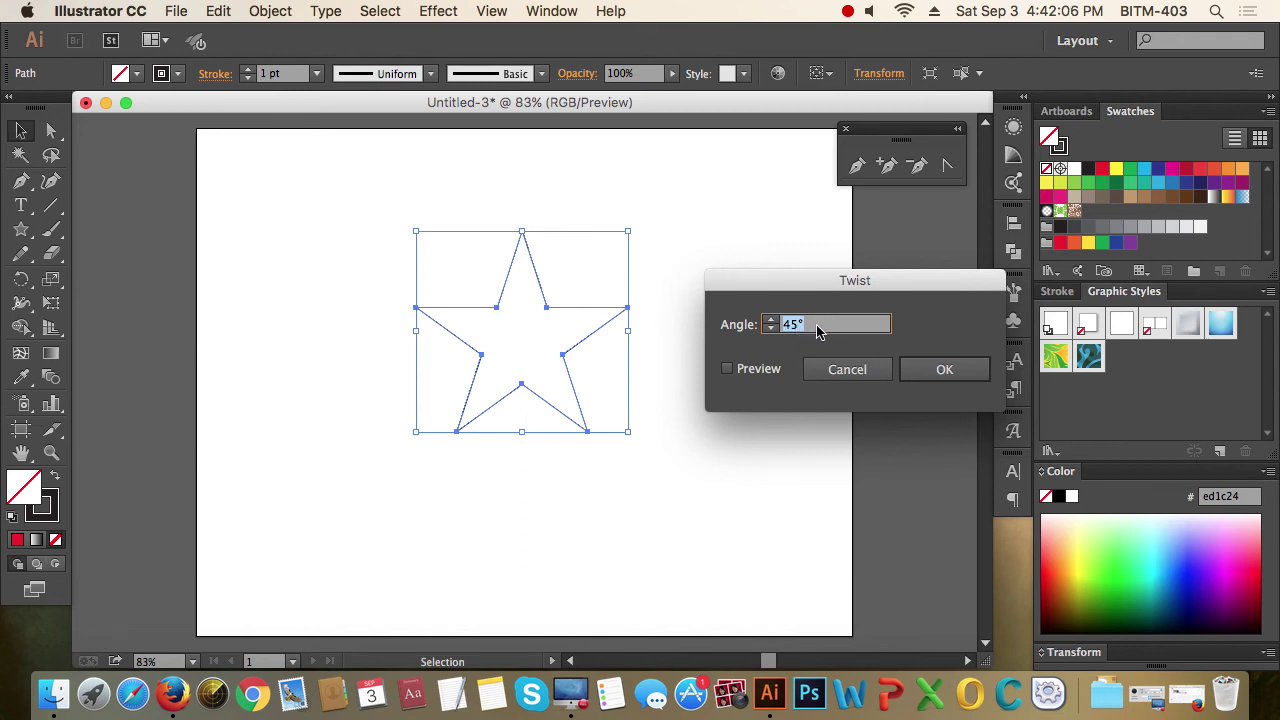
left_click(962, 374)
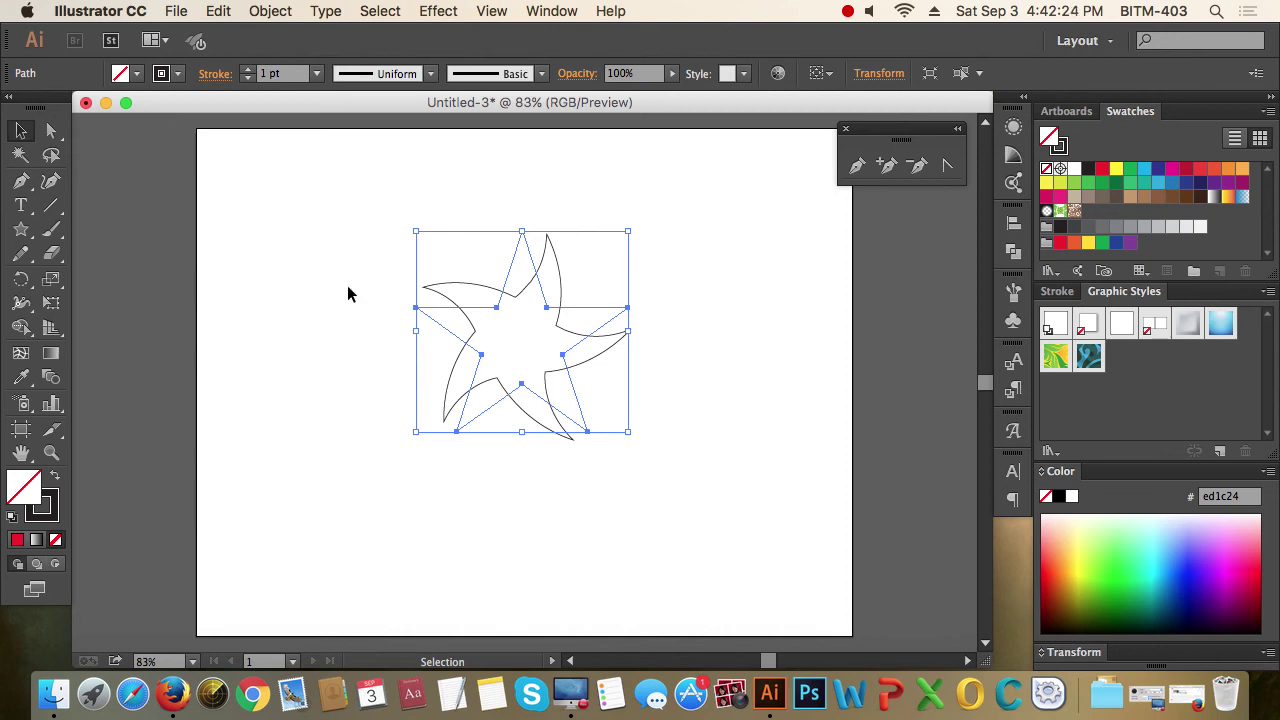
left_click(272, 10)
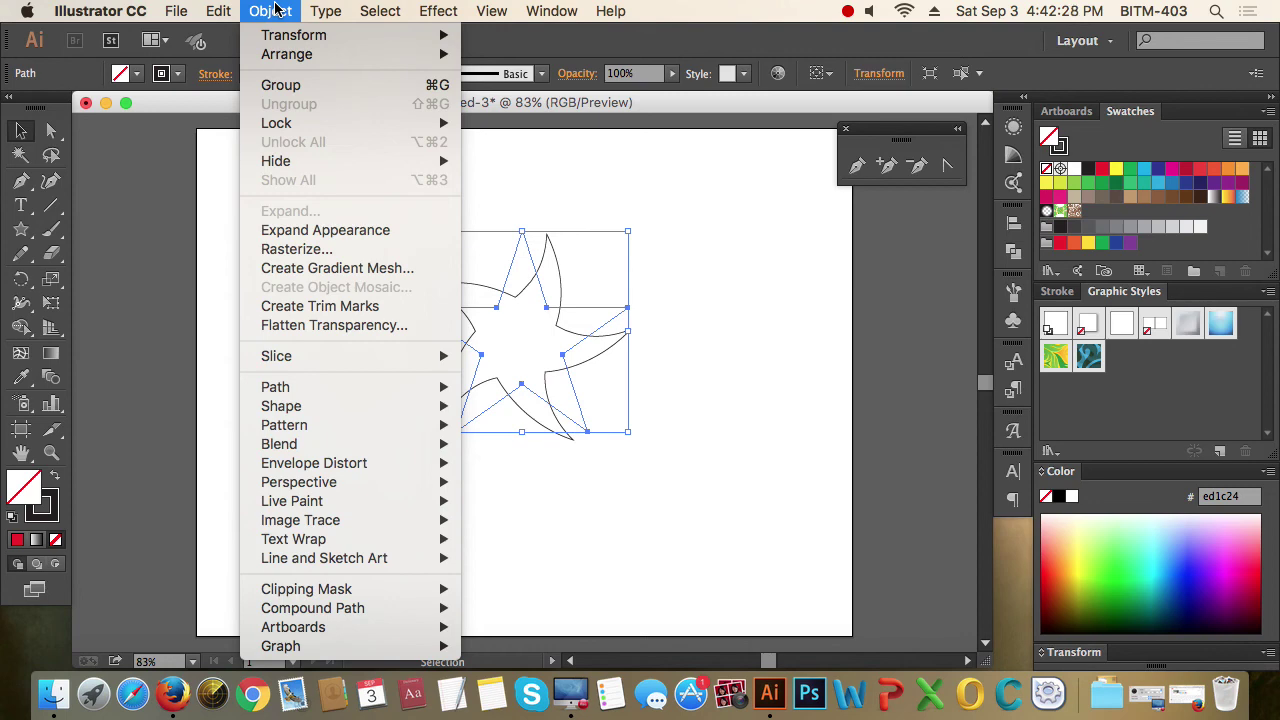
left_click(334, 231)
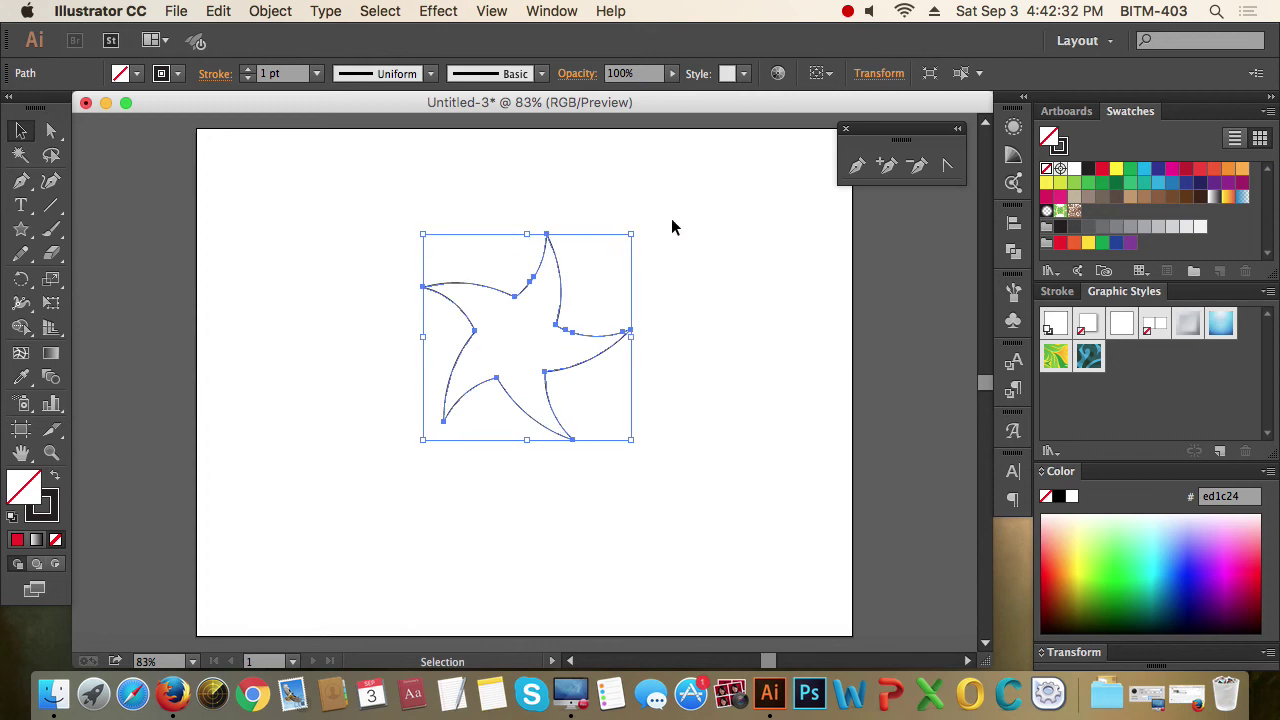
- Convert the expanded twisted star into a guide and lock the guides
left_click(731, 324)
left_click_drag(640, 200, 393, 410)
left_click(337, 363)
left_click_drag(300, 312, 826, 448)
left_click(746, 346)
left_click_drag(684, 250, 511, 434)
right_click(543, 368)
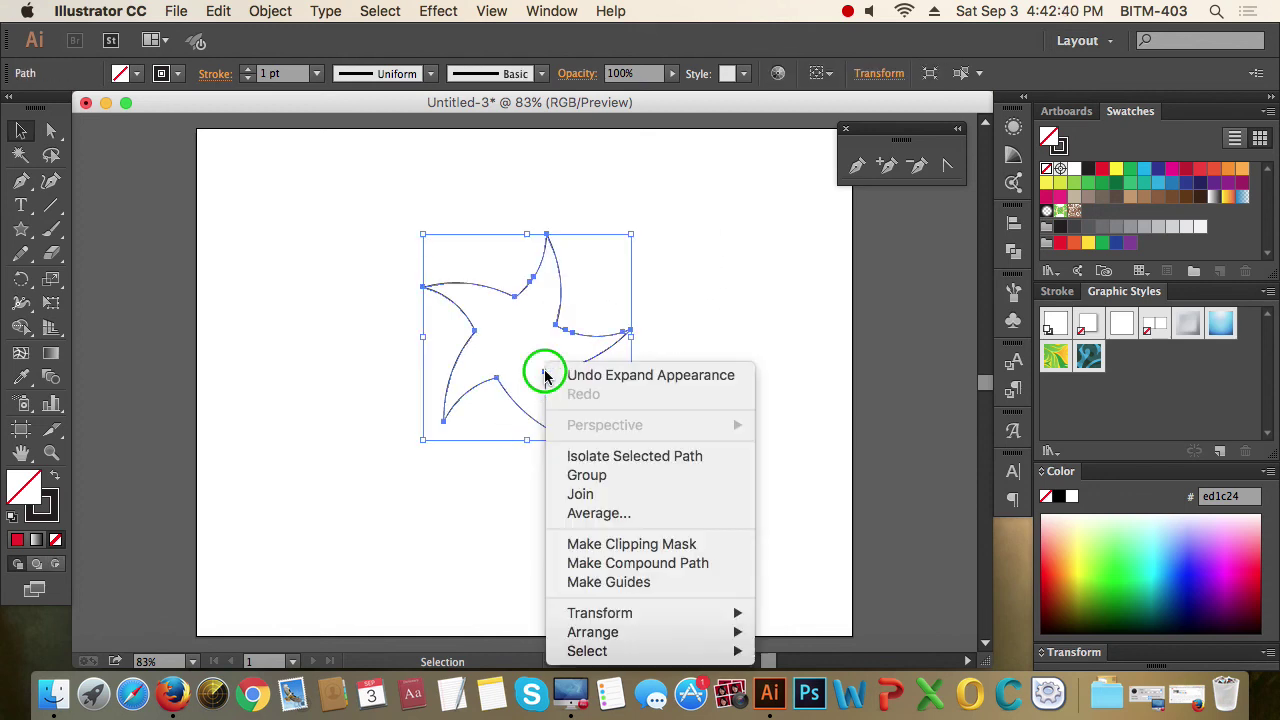
left_click(645, 590)
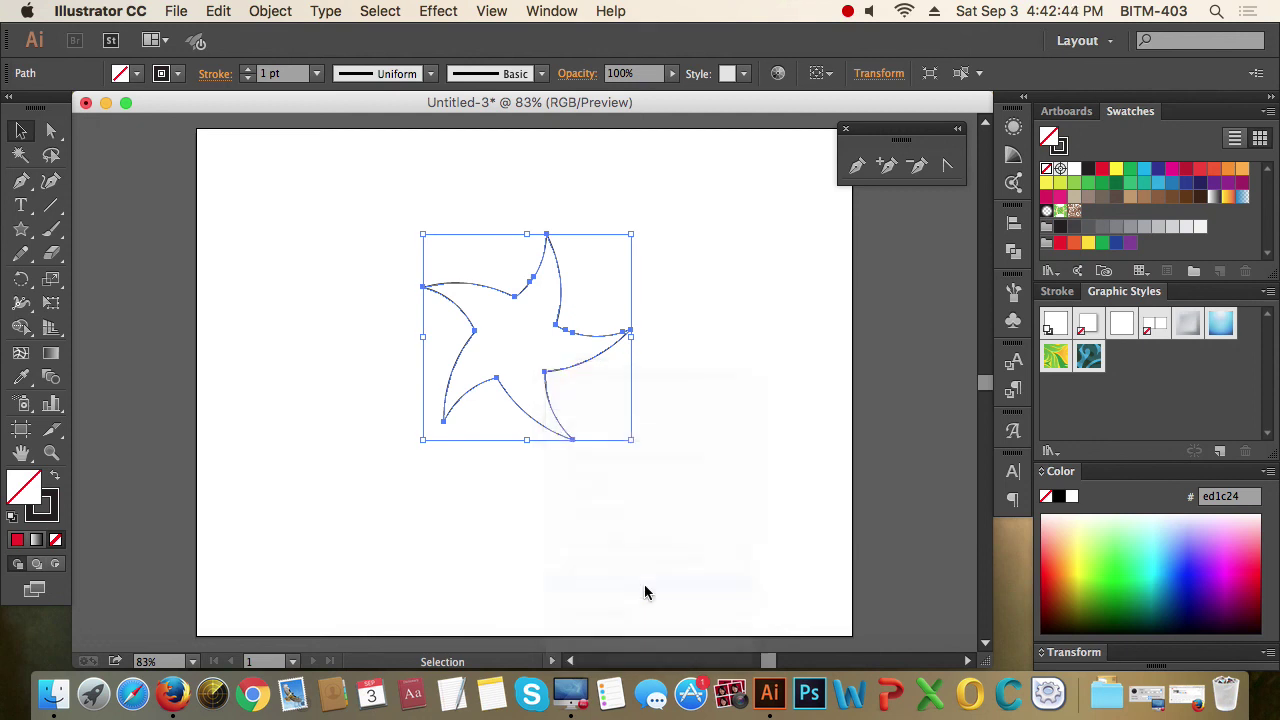
left_click(679, 378)
right_click(679, 378)
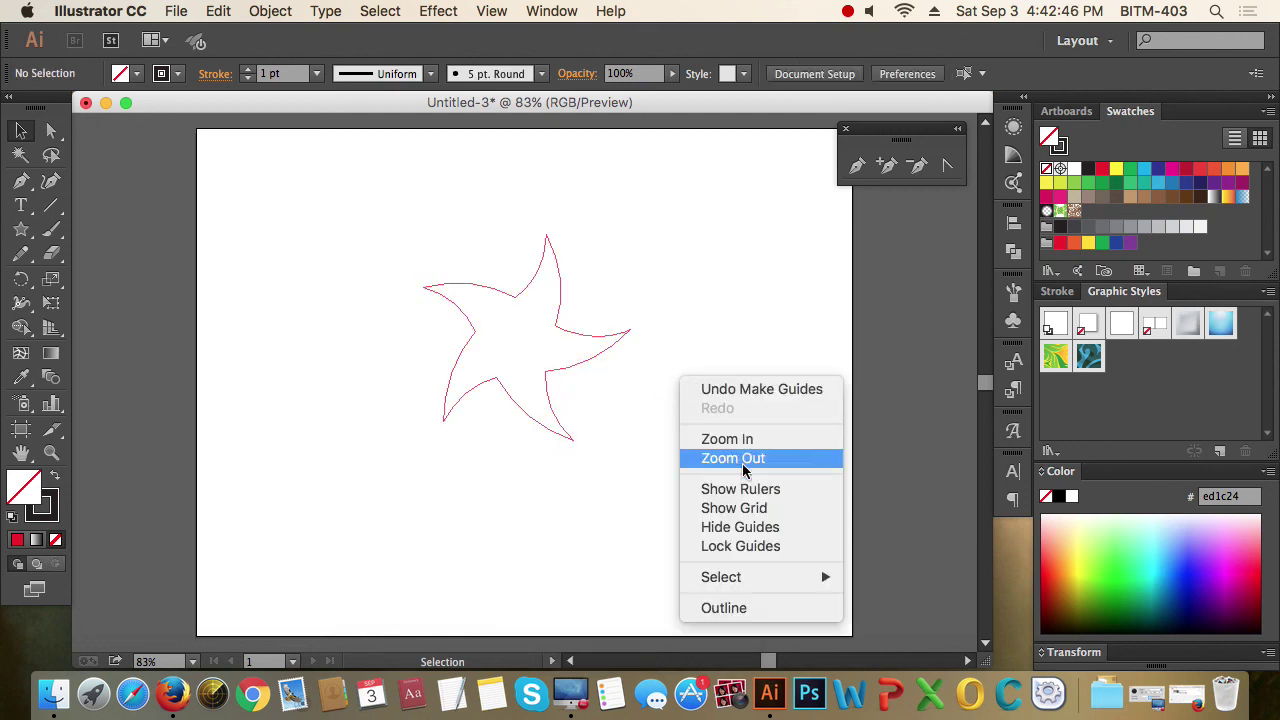
left_click(743, 543)
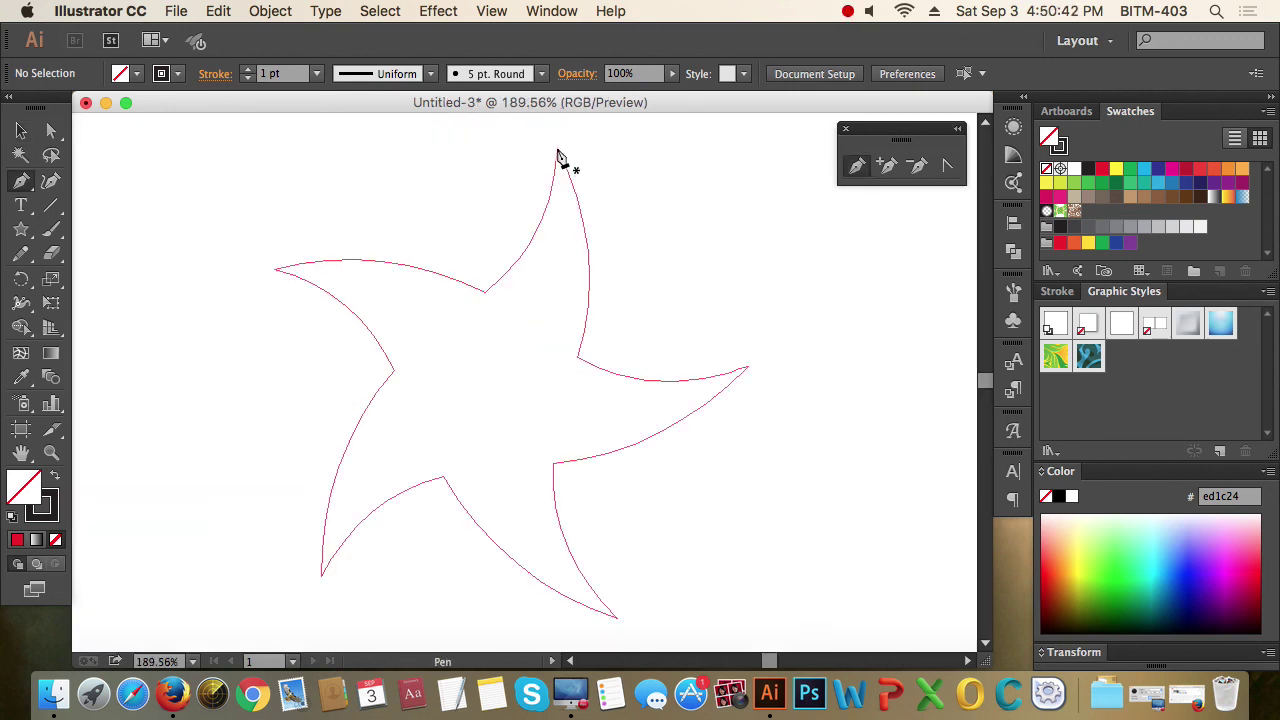
- Trace the twisted star's first curved edge with the Pen tool, from the top tip to the next inner corner, shaping the handles to match the guide
left_click(557, 150)
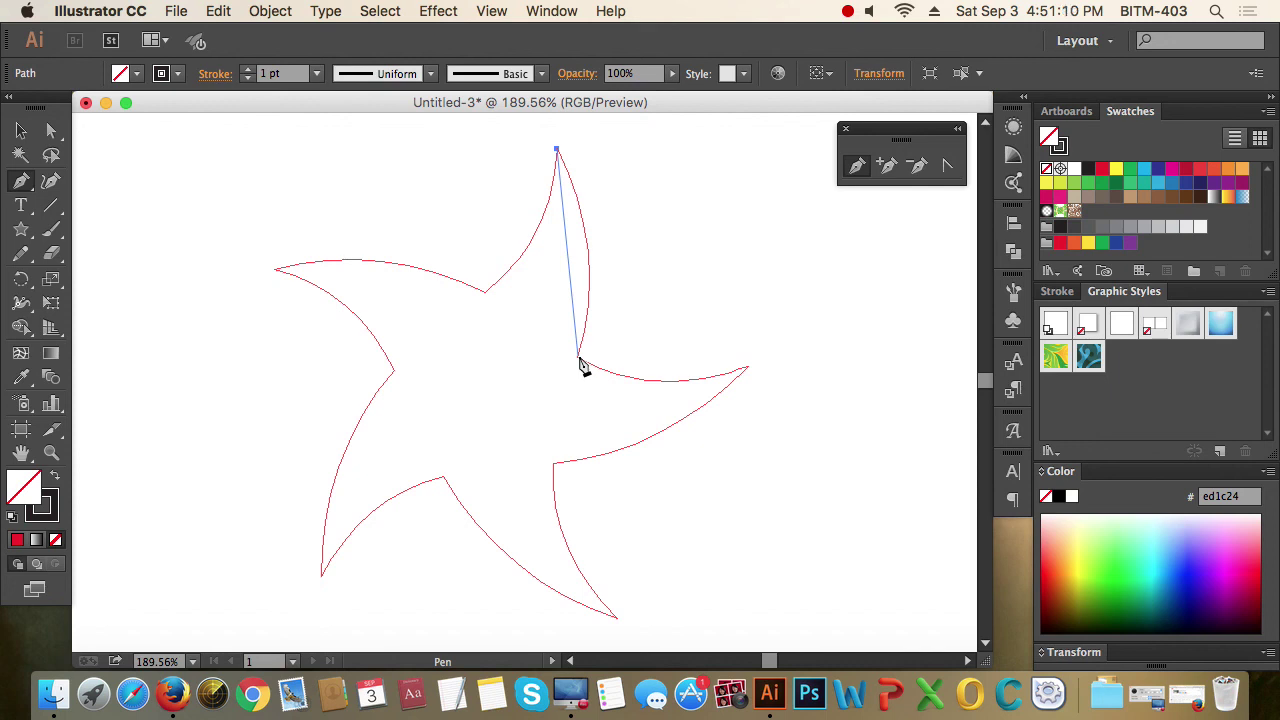
left_click(579, 361)
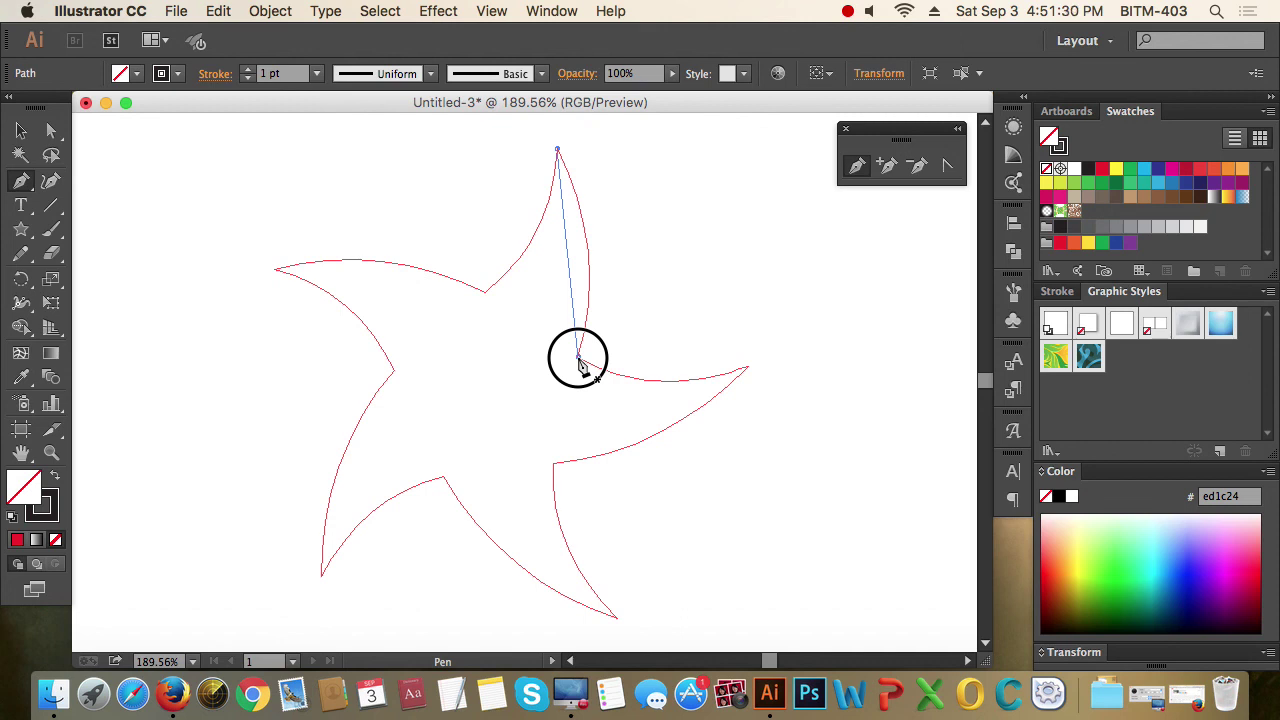
left_click_drag(578, 357, 544, 480)
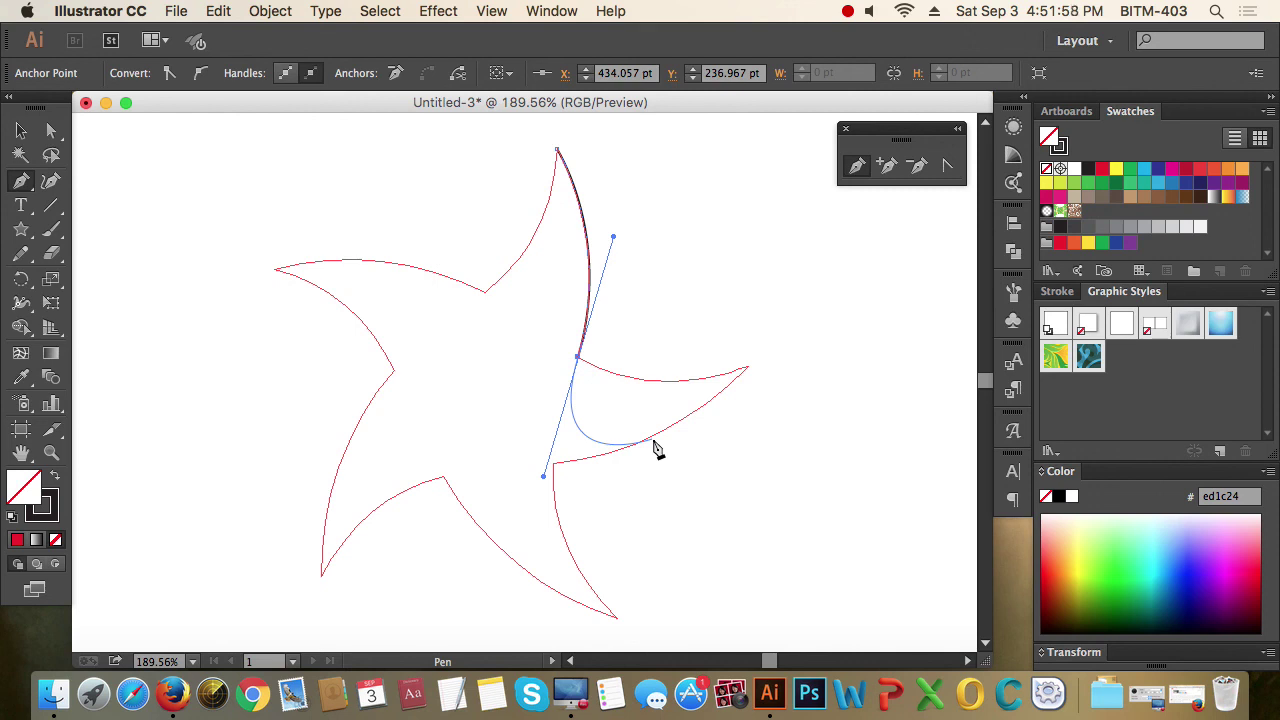
- Trace the twisted star's right arm with curved Pen segments through its tip to the lower-right inner corner, removing the outgoing handles at the corners
left_click(557, 152)
left_click(580, 362)
left_click_drag(579, 360, 851, 327)
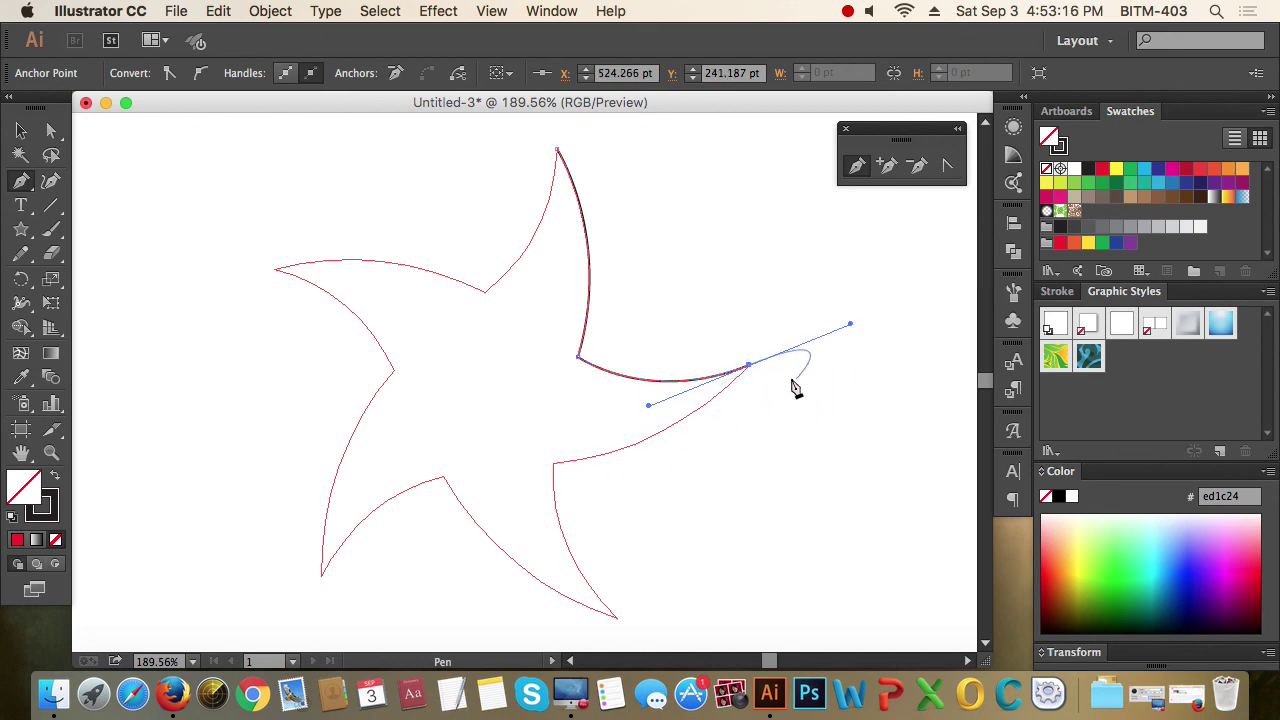
left_click(750, 368)
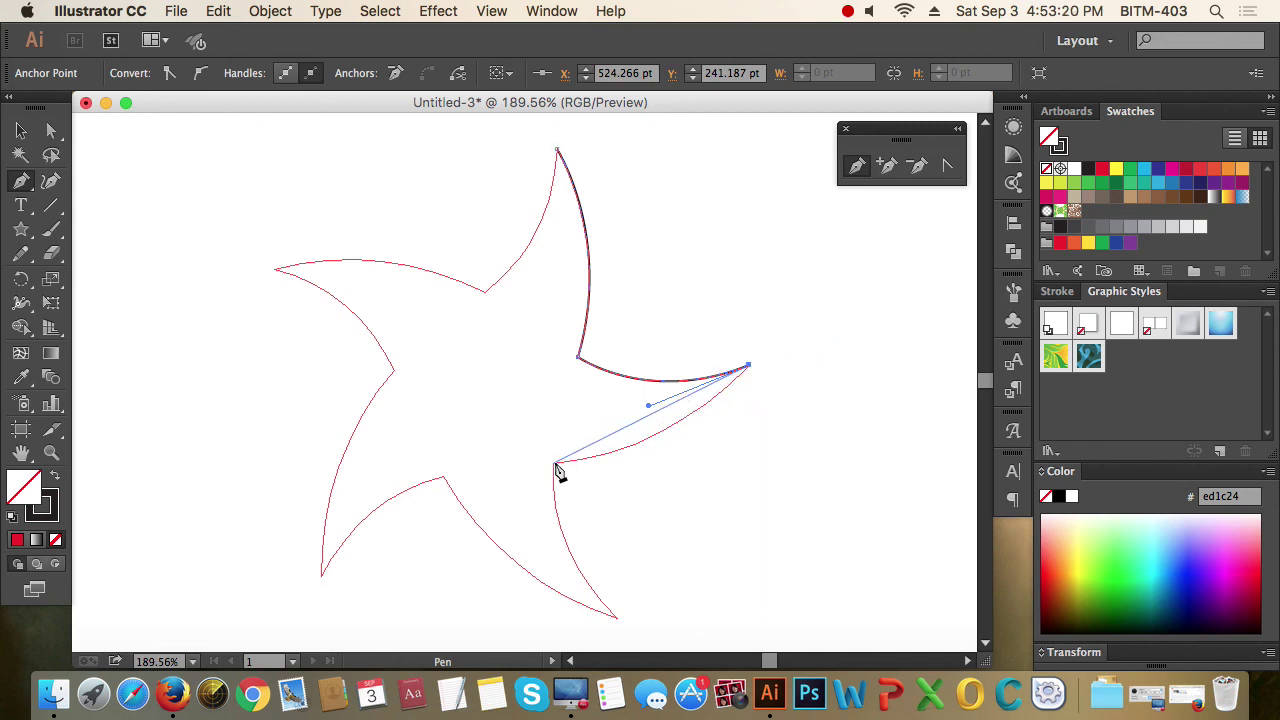
left_click_drag(556, 464, 443, 463)
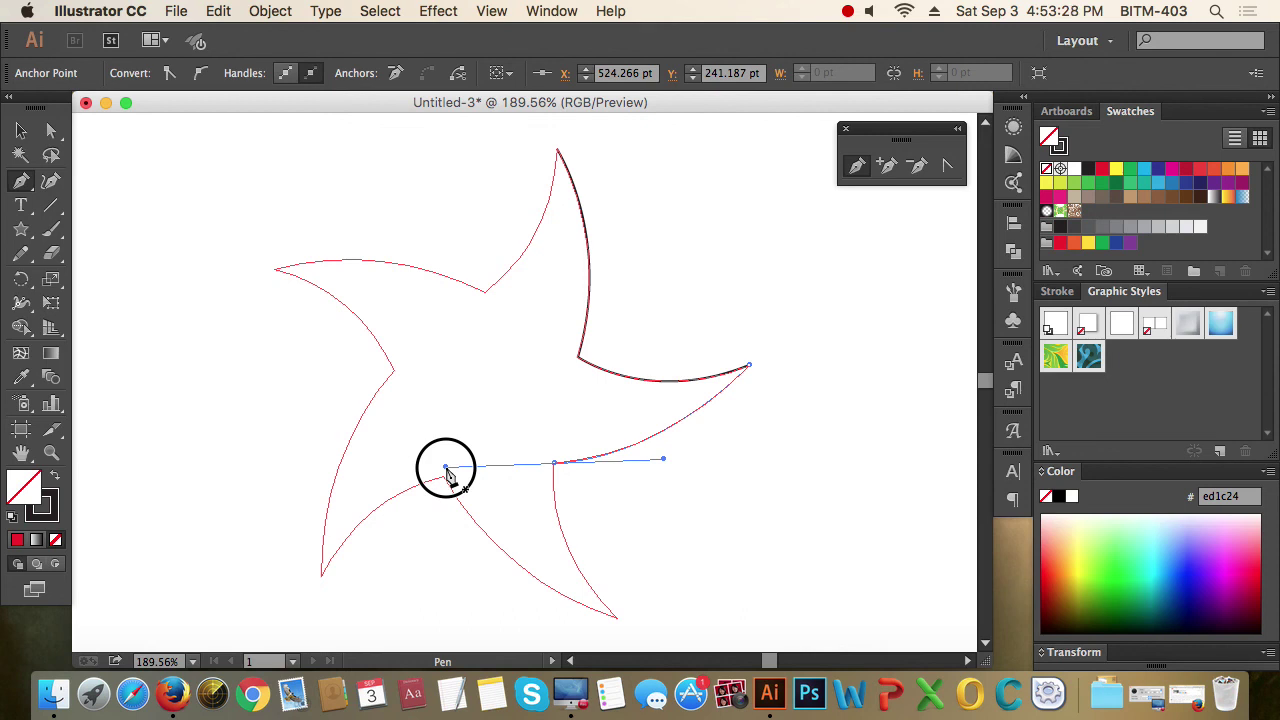
left_click(555, 464)
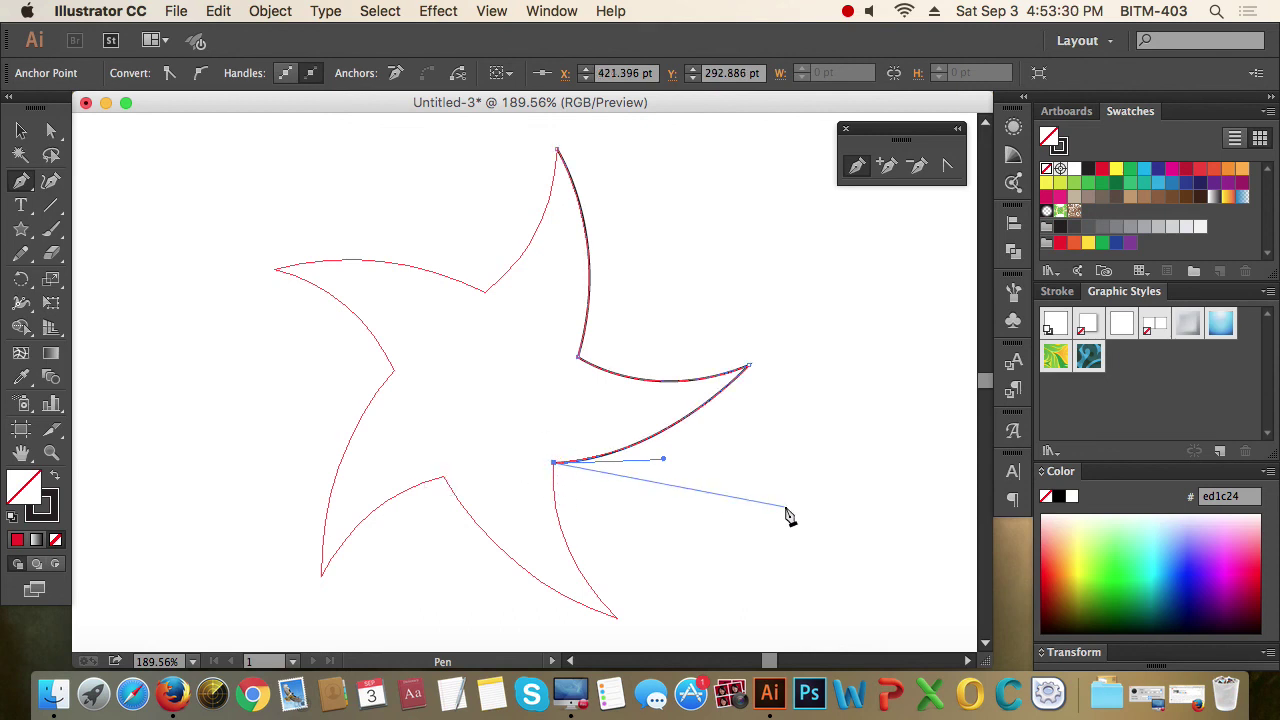
- Continue the Pen path around the lower-right arm through its tip to the bottom inner corner, fitting the curves and removing the outgoing handles
key("space")
key("space")
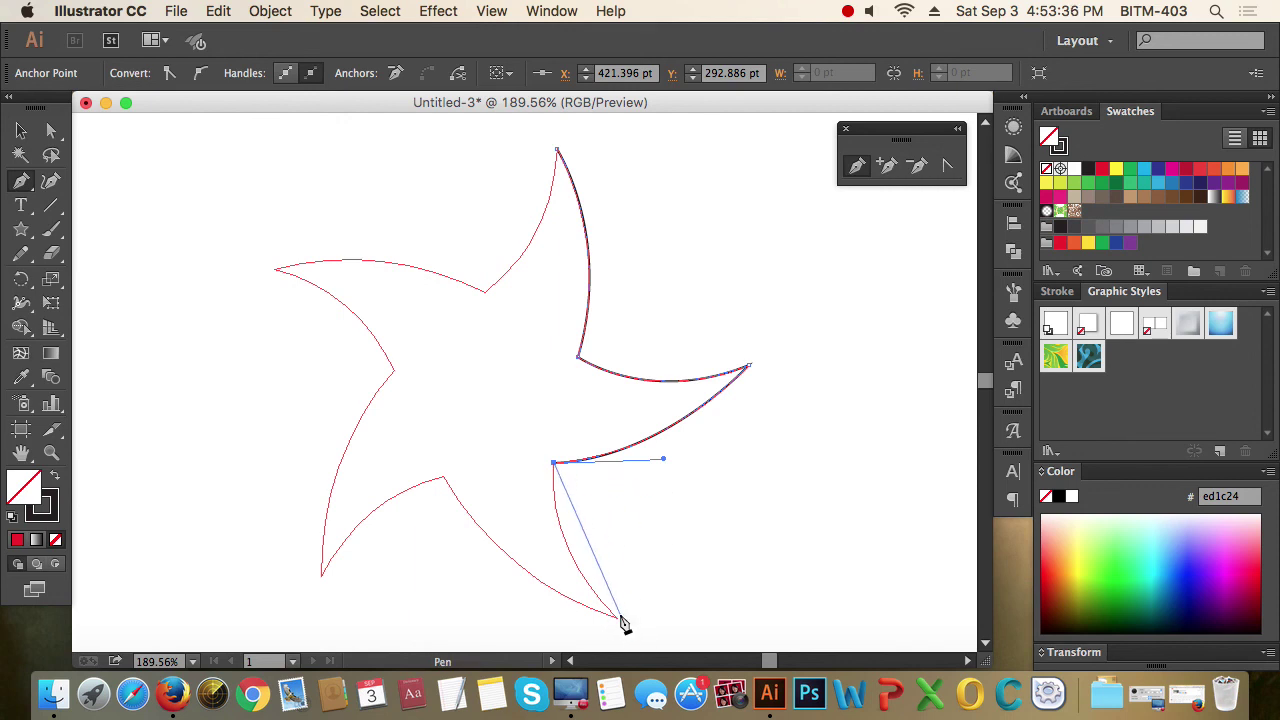
key("space")
left_click_drag(617, 611, 580, 437)
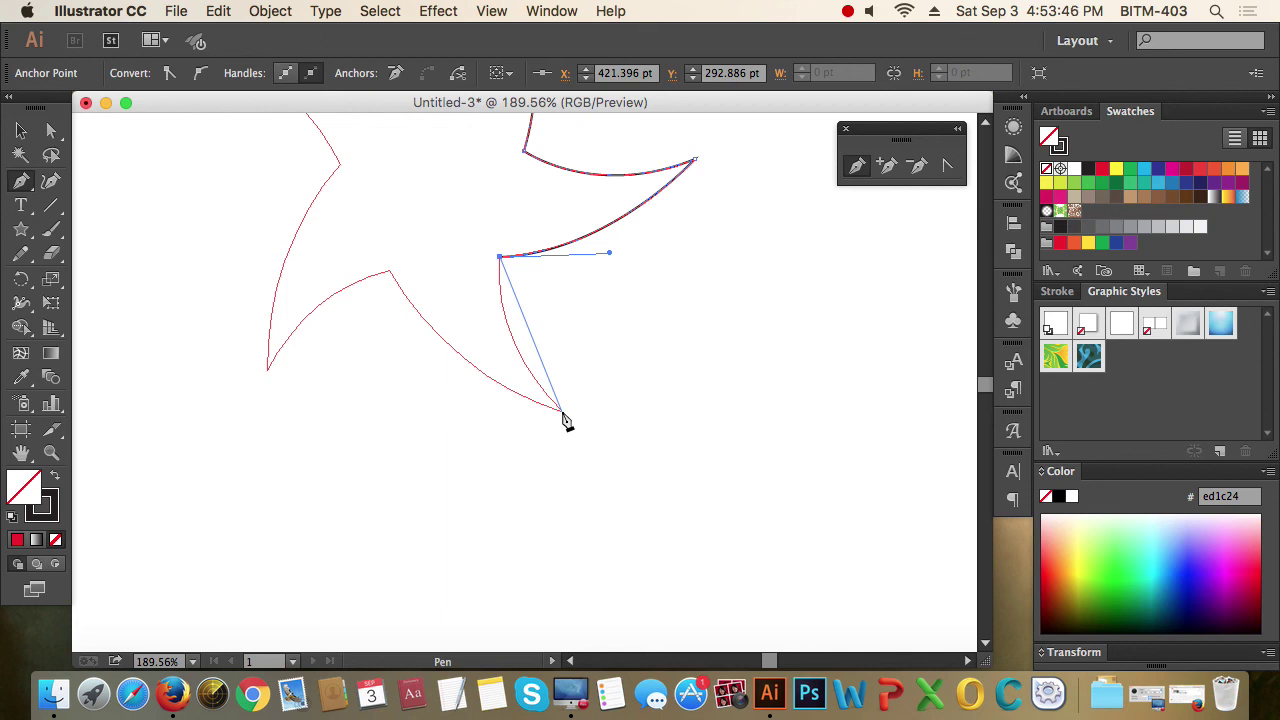
left_click_drag(563, 416, 639, 497)
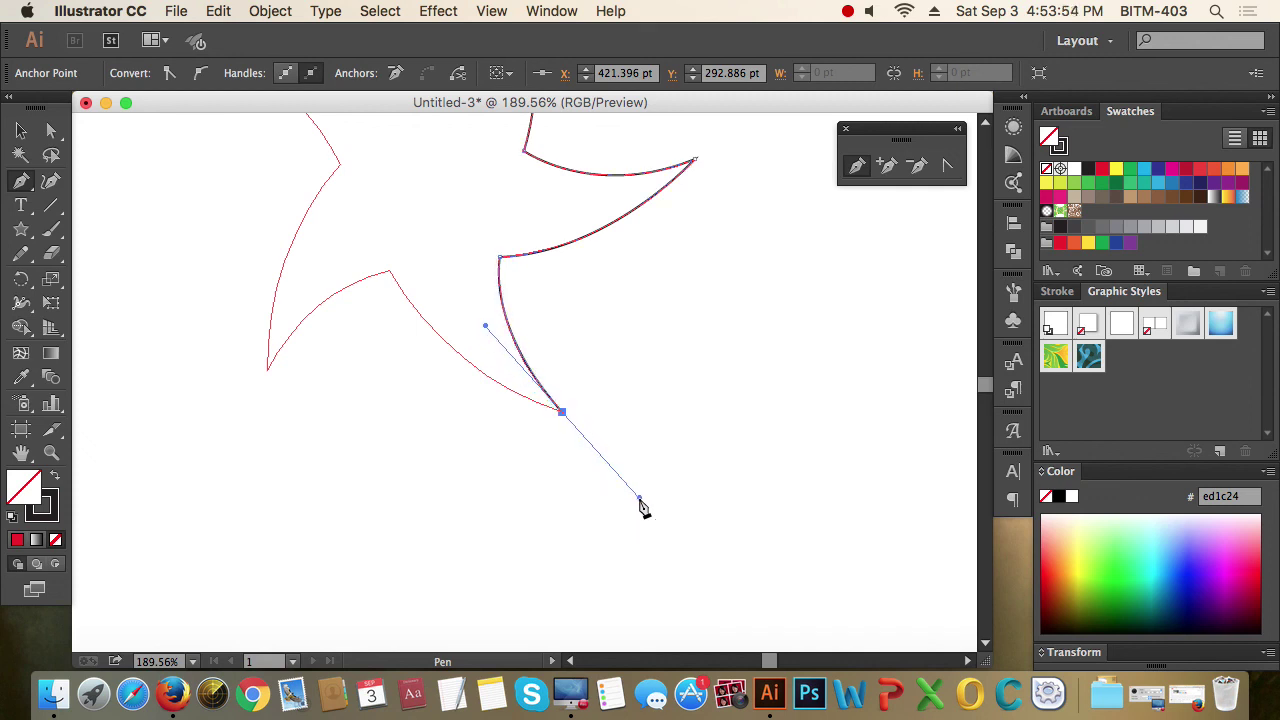
left_click(565, 418)
left_click_drag(458, 340, 498, 318)
left_click(570, 437)
left_click(568, 437)
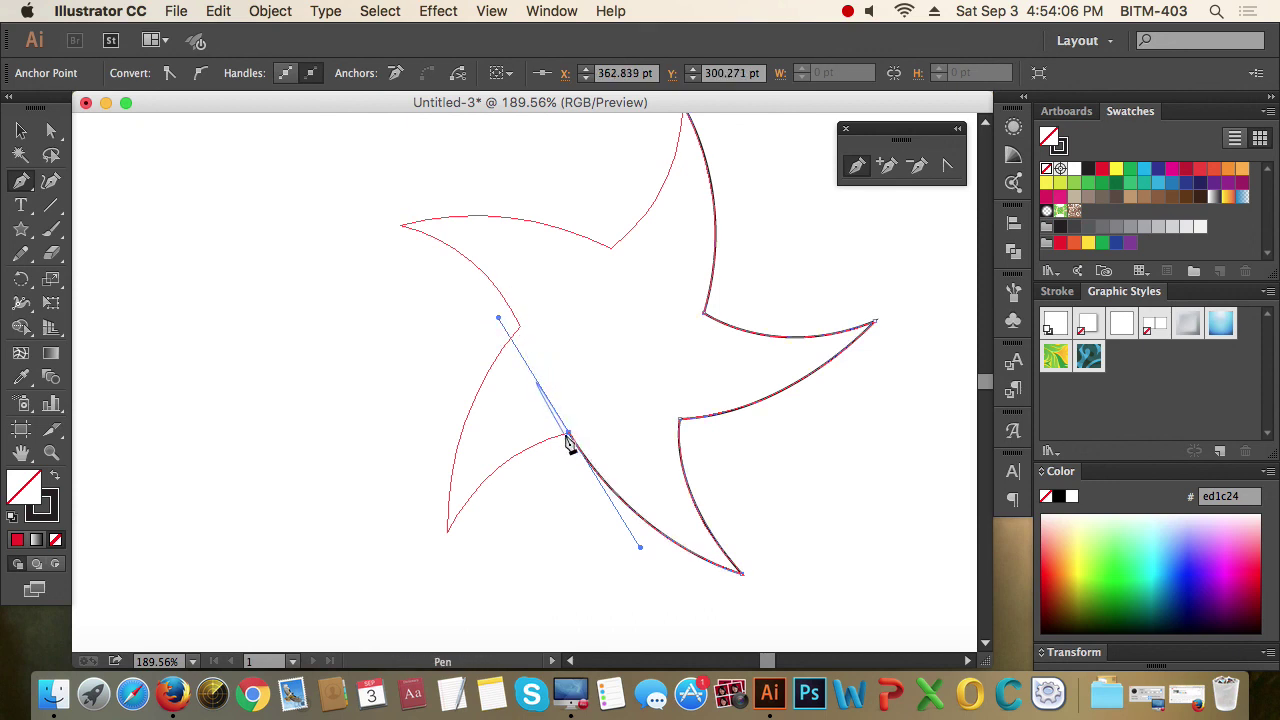
- Trace the lower-left arm with curved Pen segments through its tip to the left inner corner, removing the outgoing handle there
left_click_drag(570, 438, 477, 533)
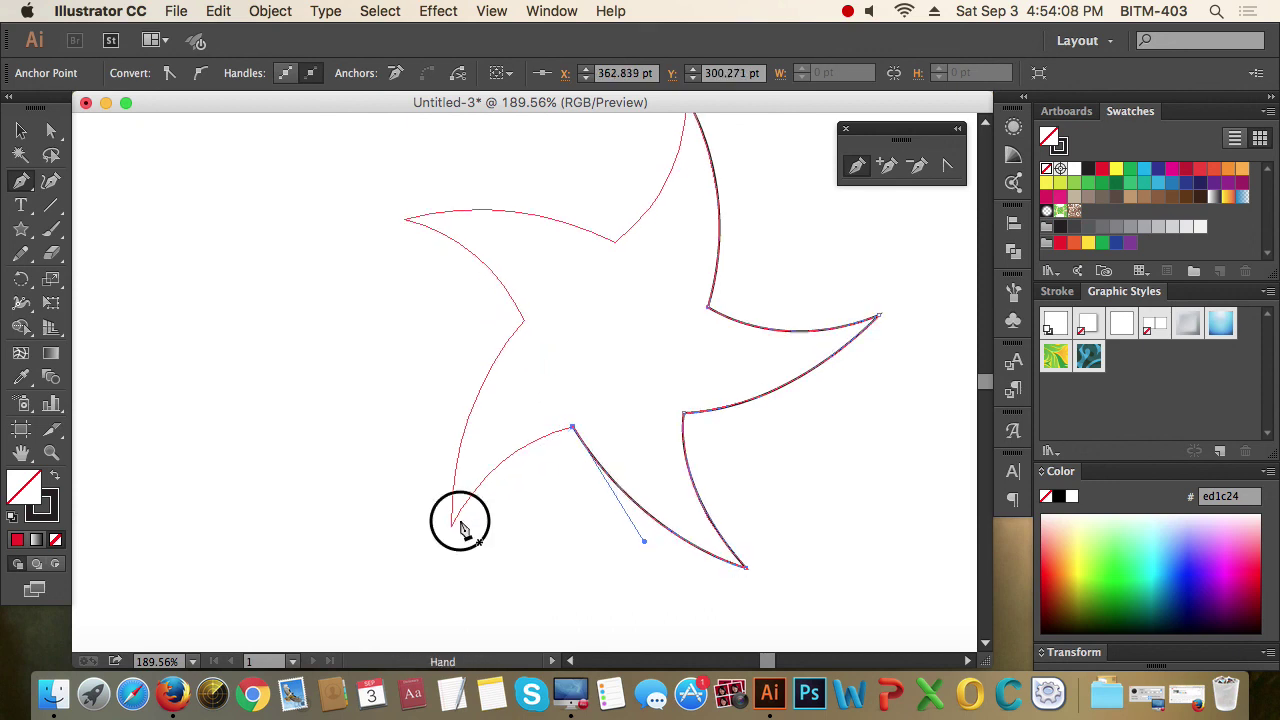
left_click_drag(457, 520, 446, 440)
left_click_drag(585, 217, 449, 423)
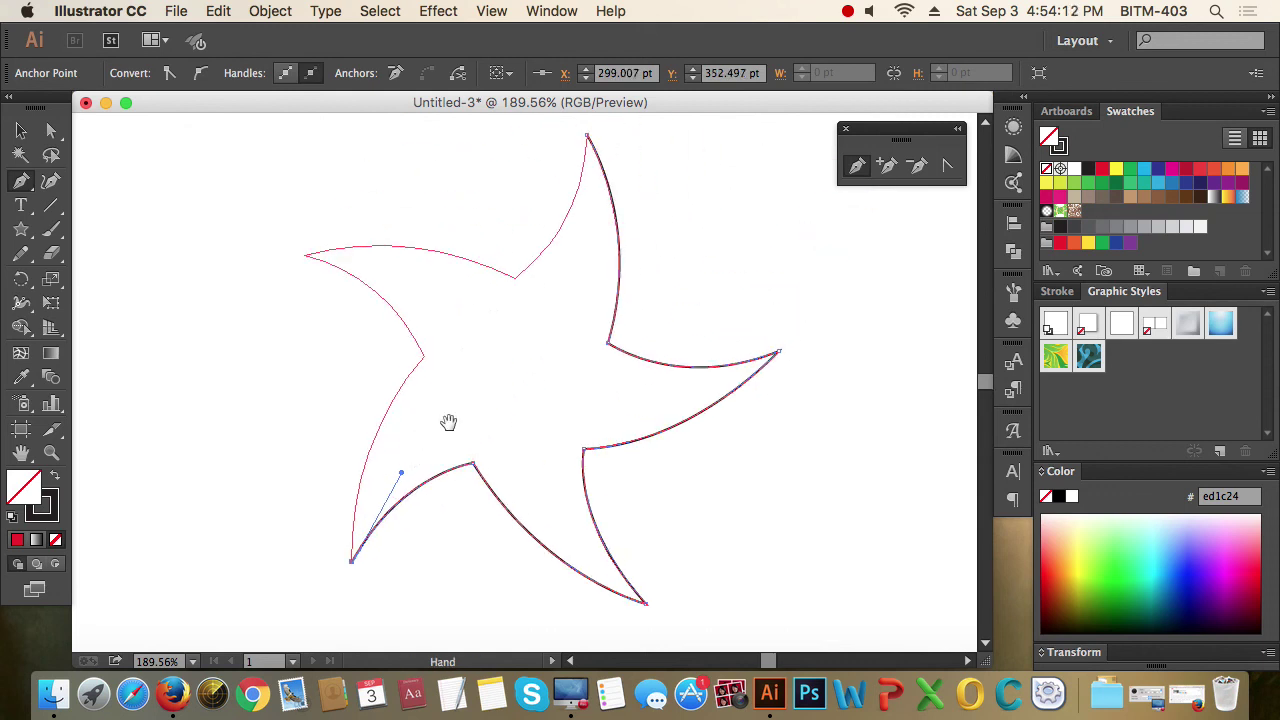
left_click_drag(424, 357, 511, 251)
left_click(424, 358)
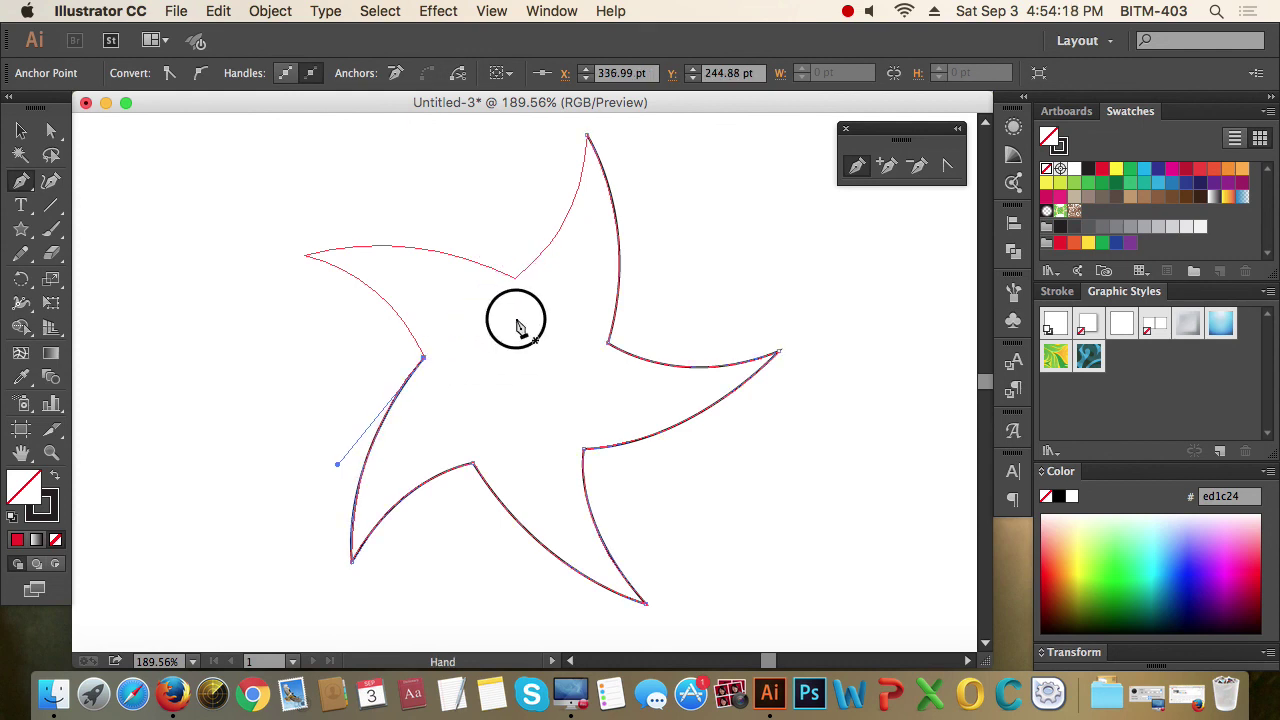
- Trace the upper-left arm with curved Pen segments through its tip to the inner corner beside the top arm
scroll(514, 320, "up", 2)
scroll(514, 320, "left", 3)
left_click_drag(445, 342, 351, 315)
left_click(442, 341)
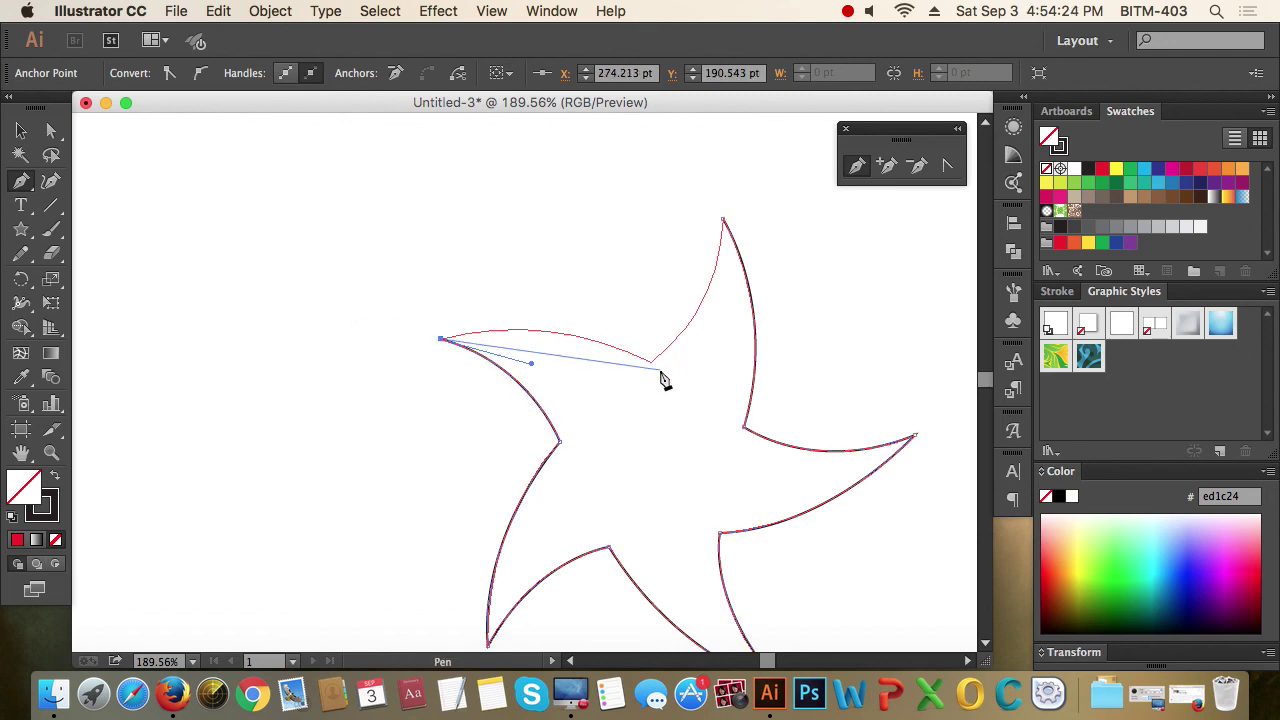
left_click_drag(651, 364, 754, 413)
- Close the path at the star's top tip, shaping the final curve to match the guide, and deselect the traced star
scroll(728, 349, "up", 4)
scroll(728, 349, "right", 2)
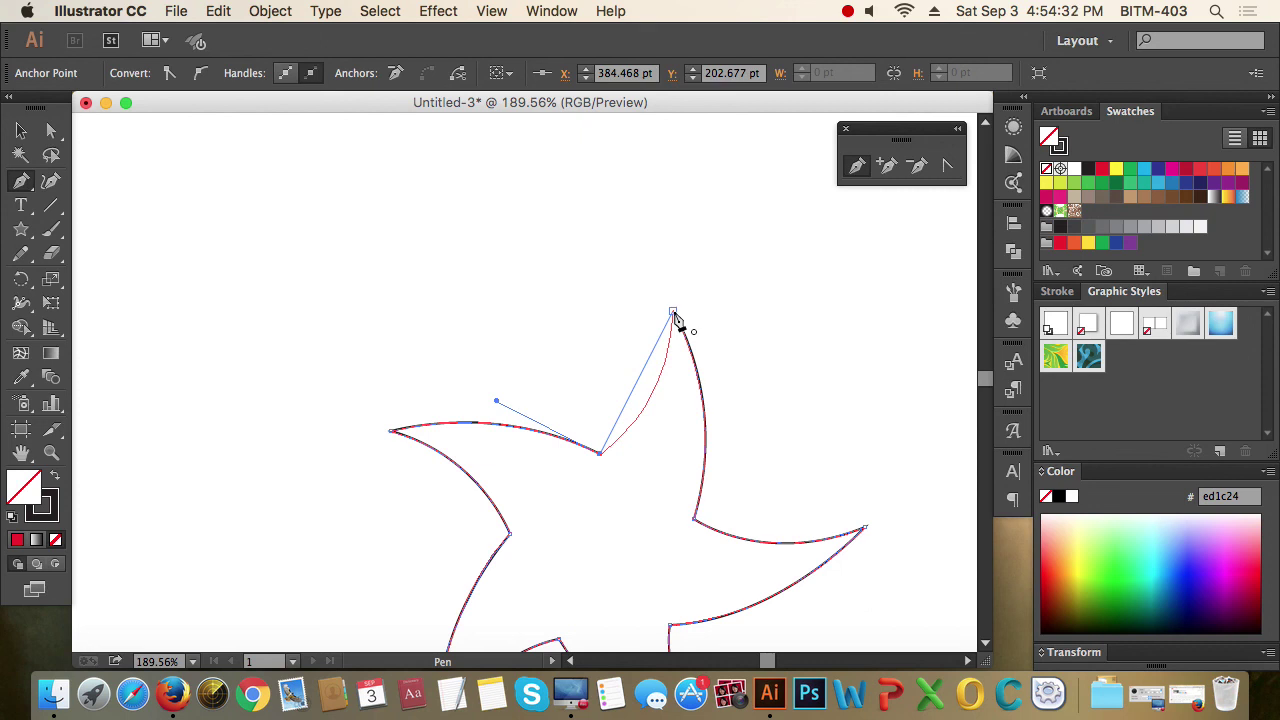
left_click(673, 314)
left_click_drag(673, 314, 672, 264)
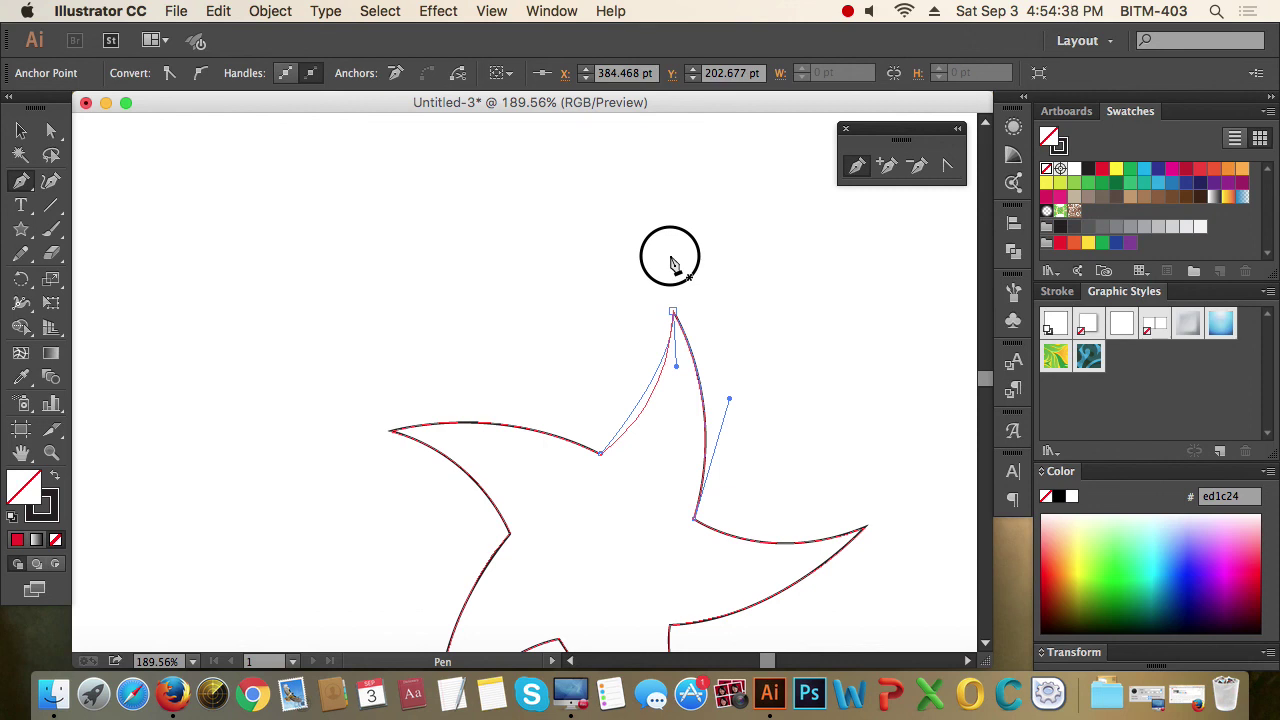
left_click_drag(672, 264, 683, 211)
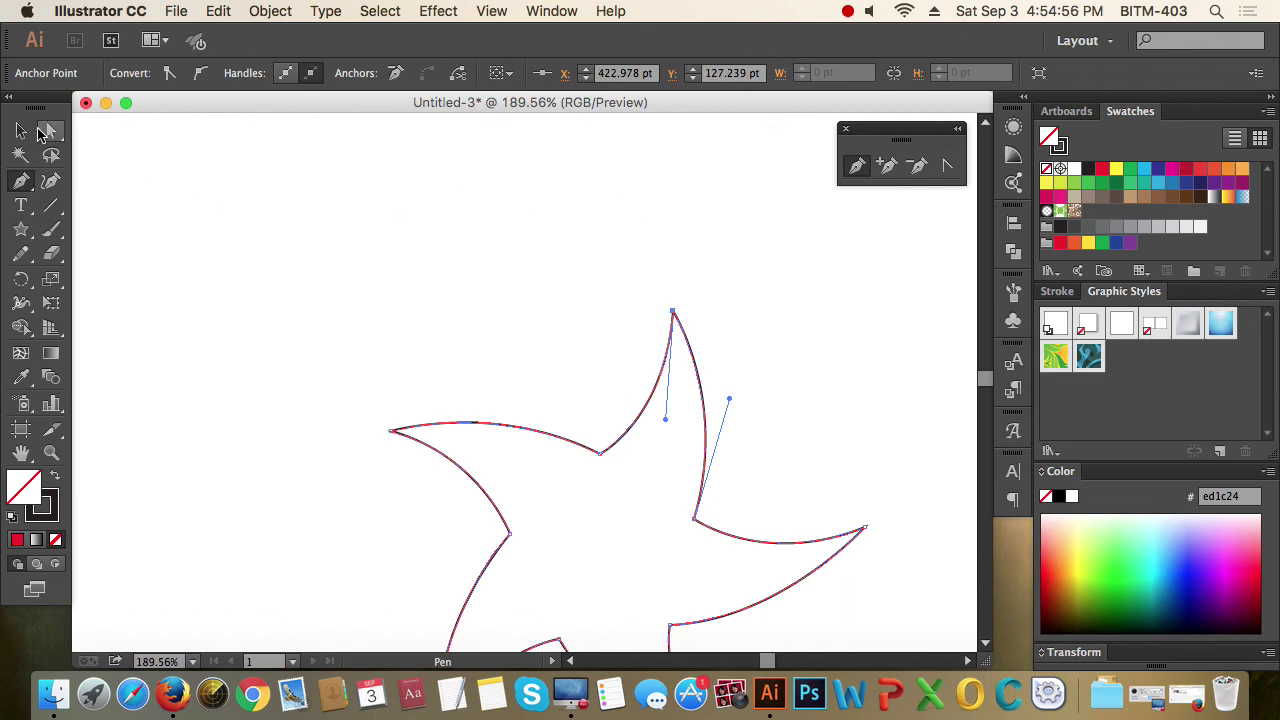
left_click(23, 131)
left_click(460, 244)
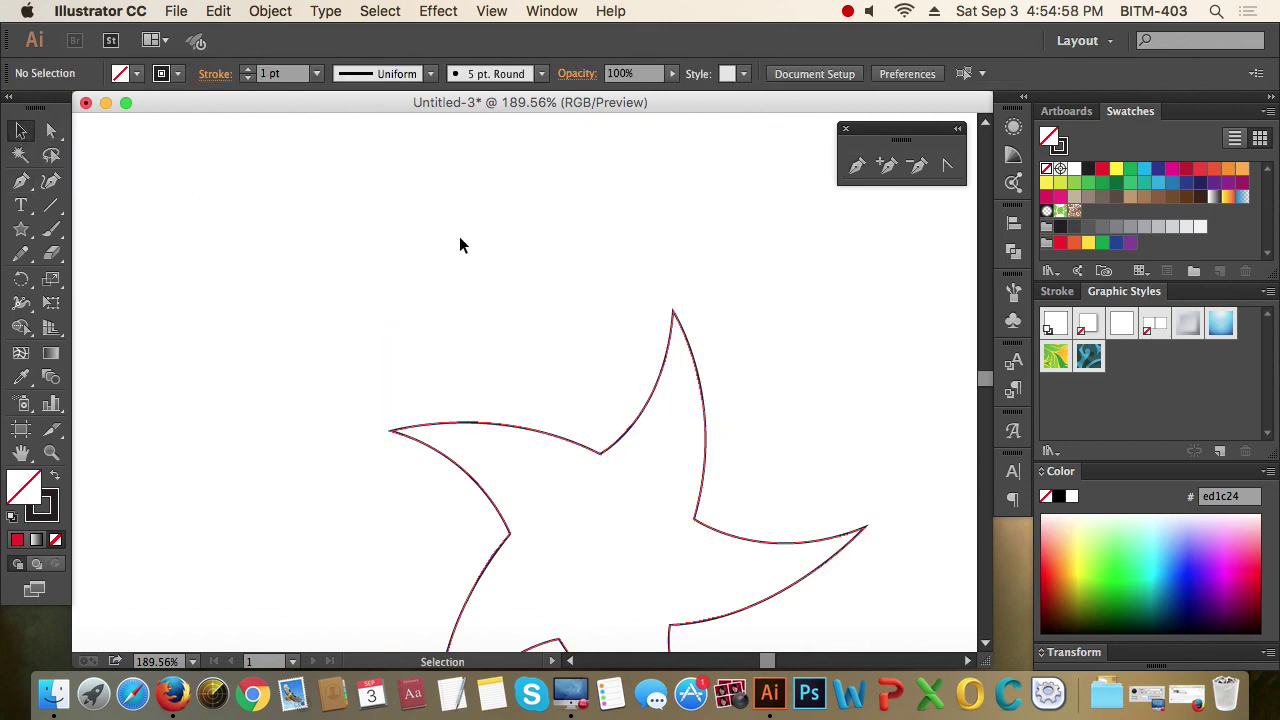
key("space")
left_click_drag(651, 423, 676, 281)
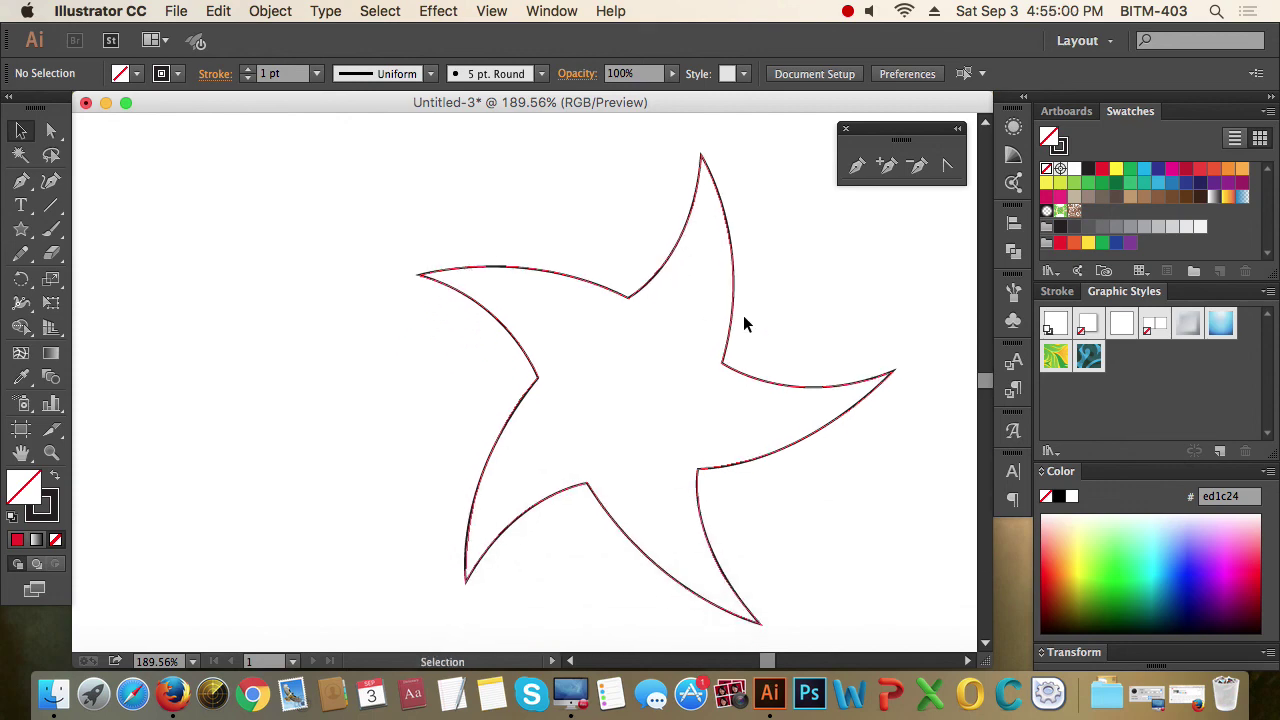